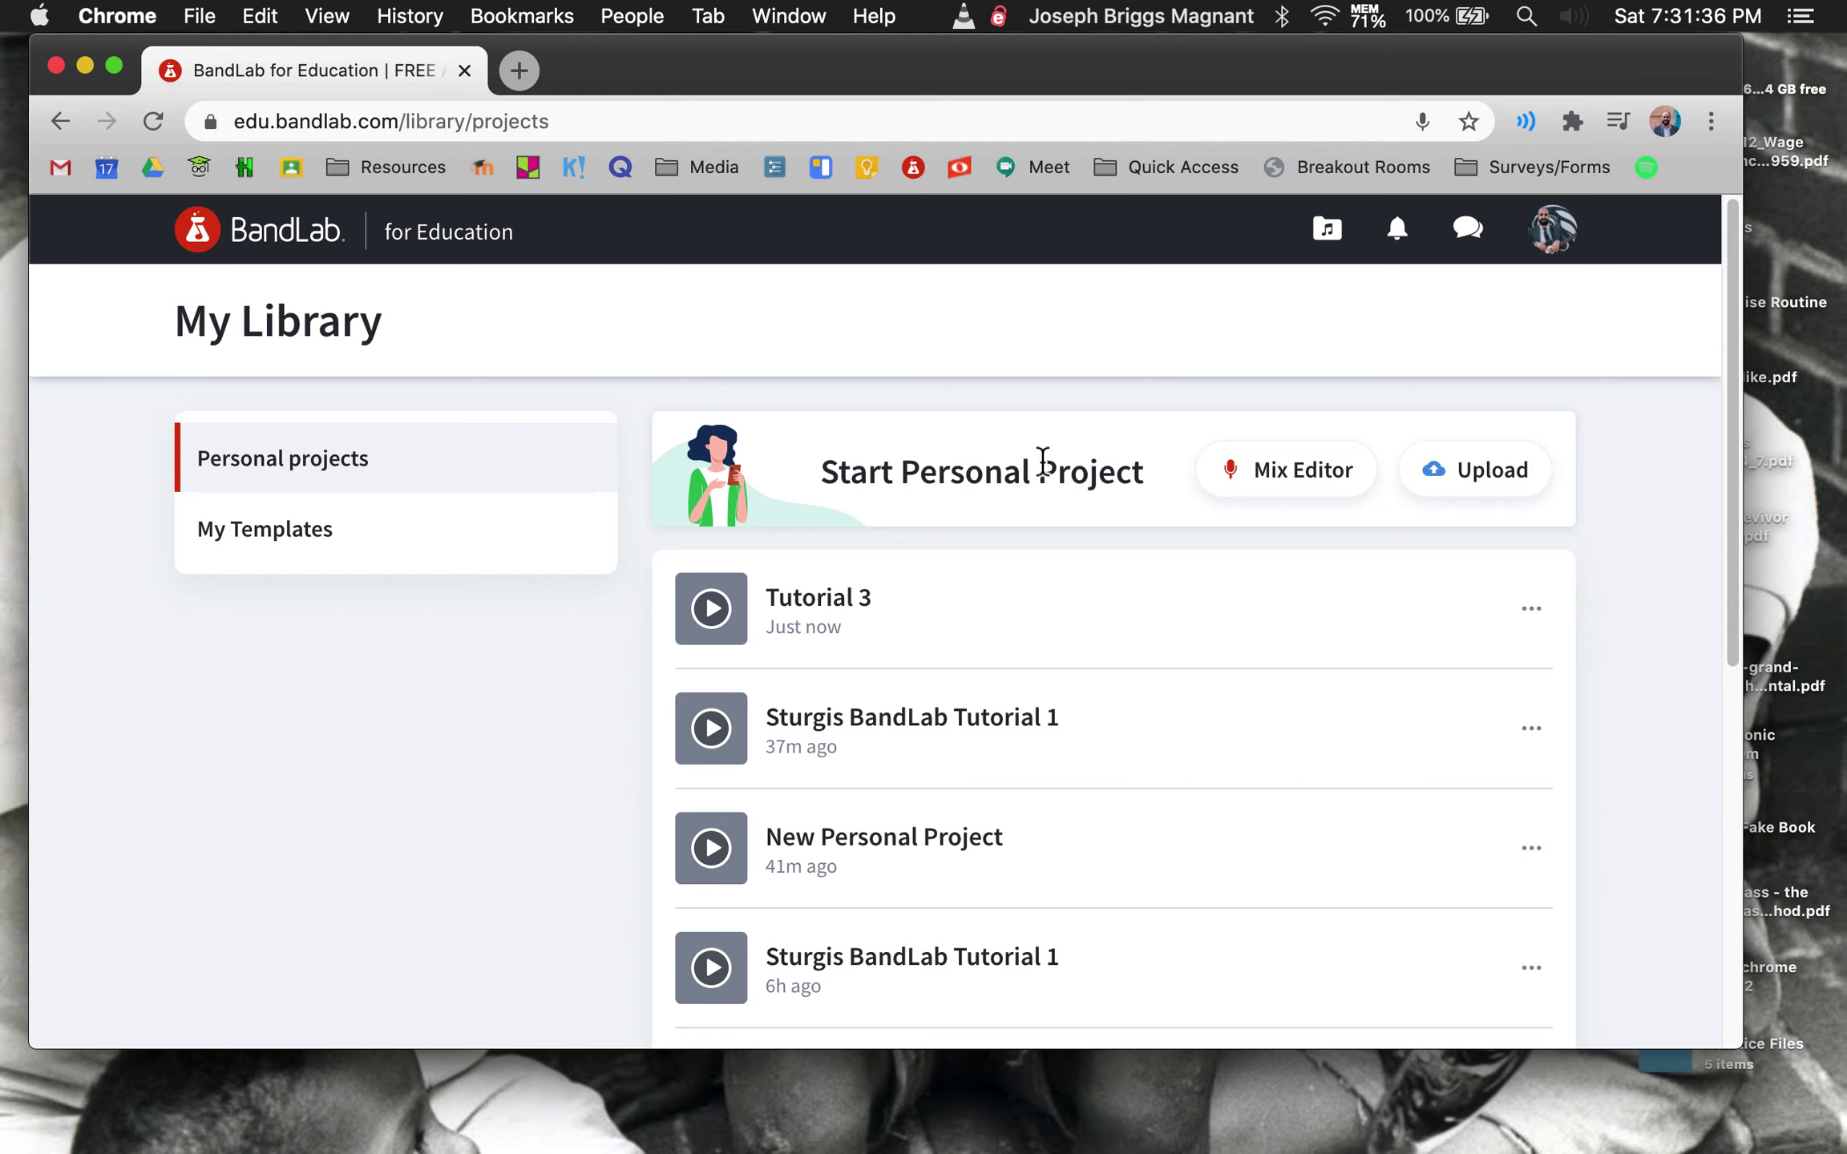
pyautogui.click(1286, 482)
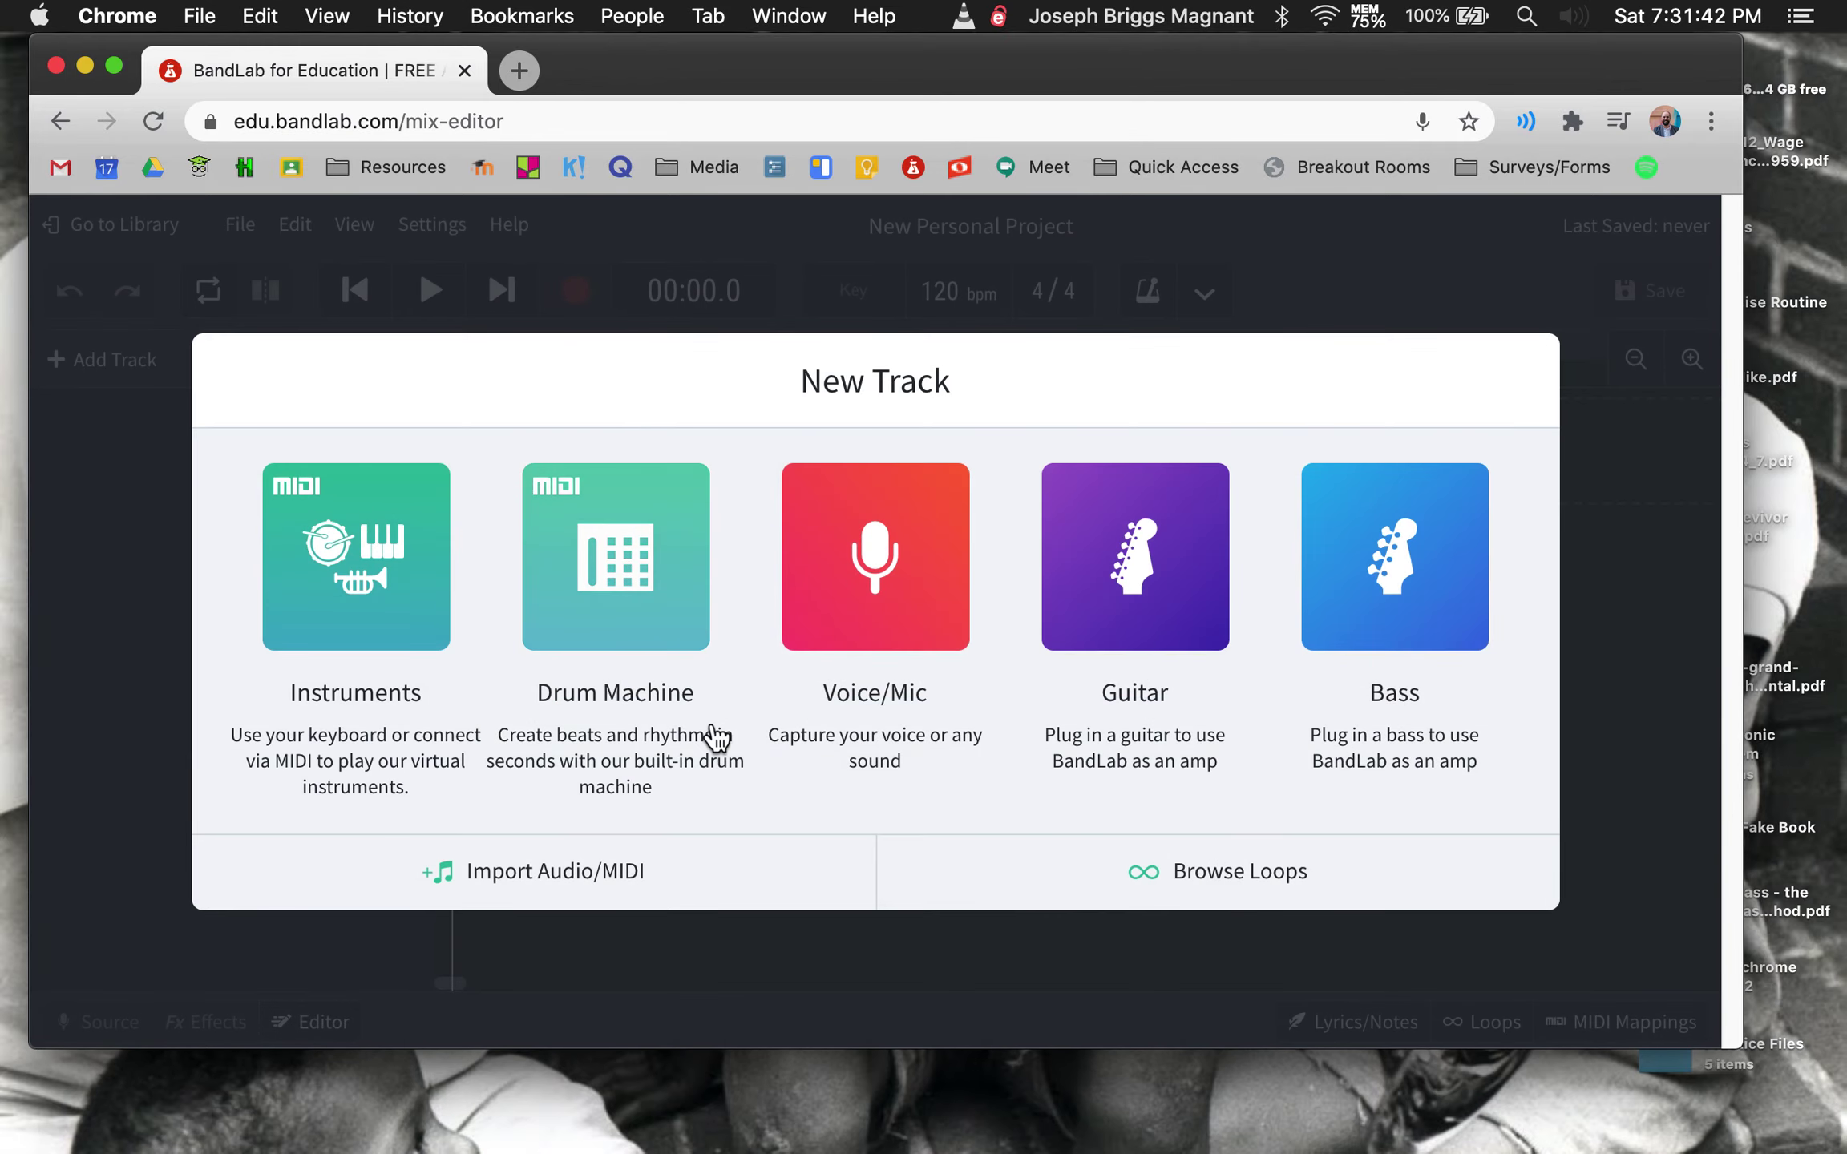
pyautogui.click(1240, 872)
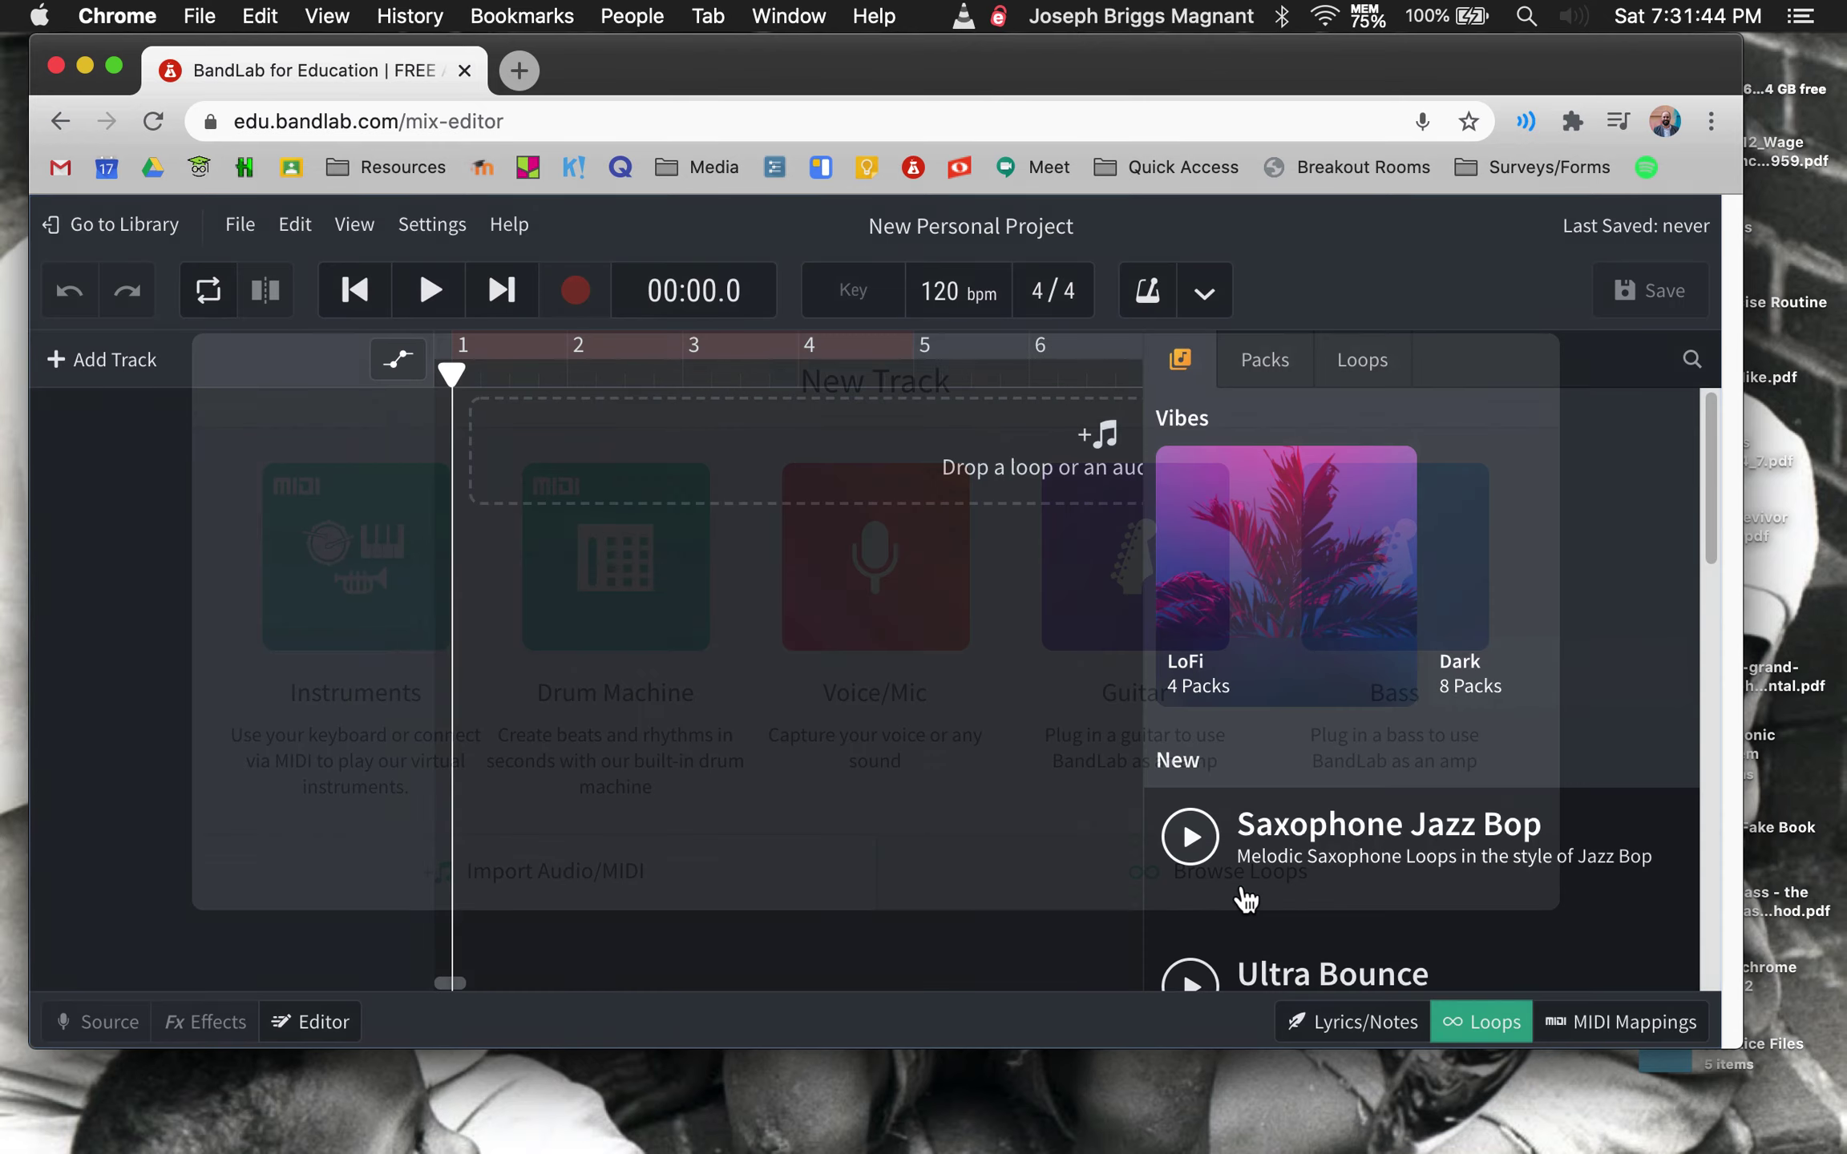
pyautogui.scroll(-10, 1247, 898)
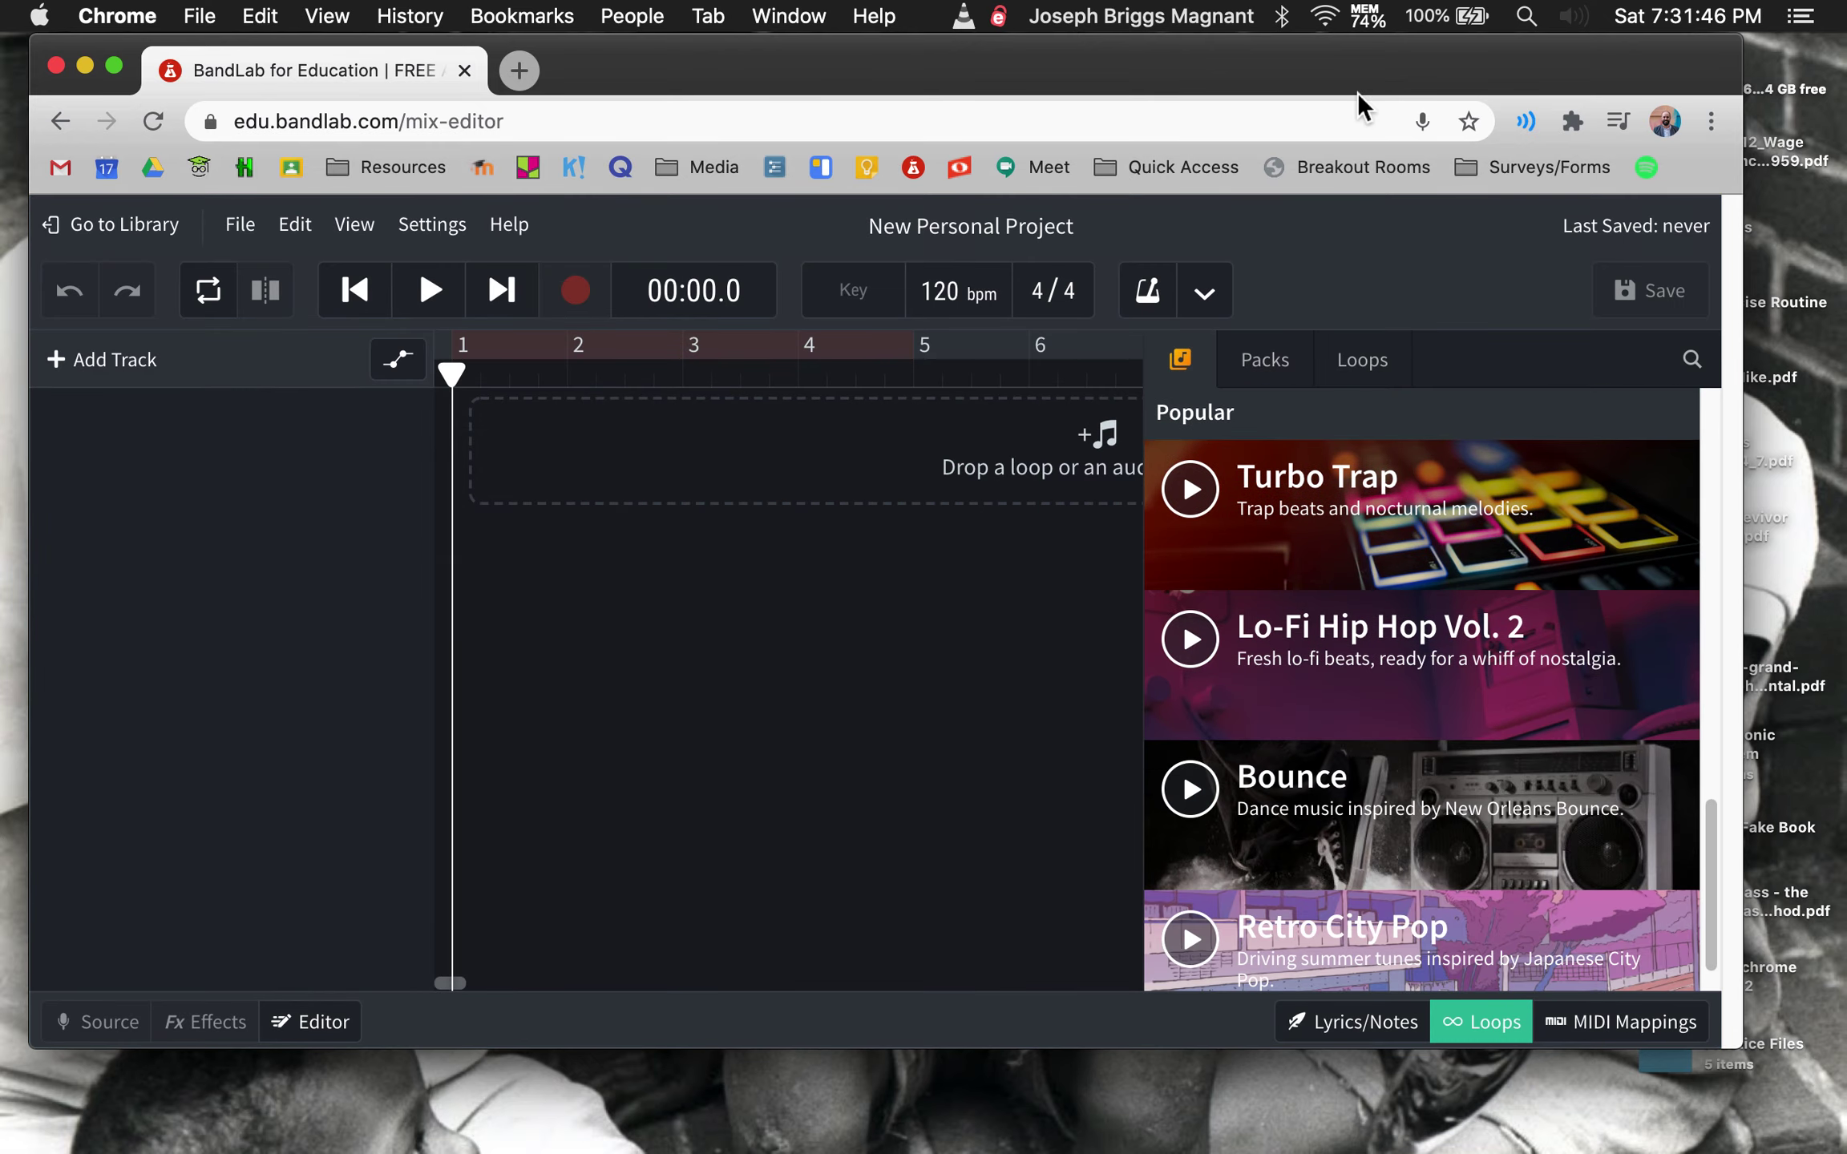
pyautogui.click(1361, 360)
pyautogui.scroll(-5, 1234, 592)
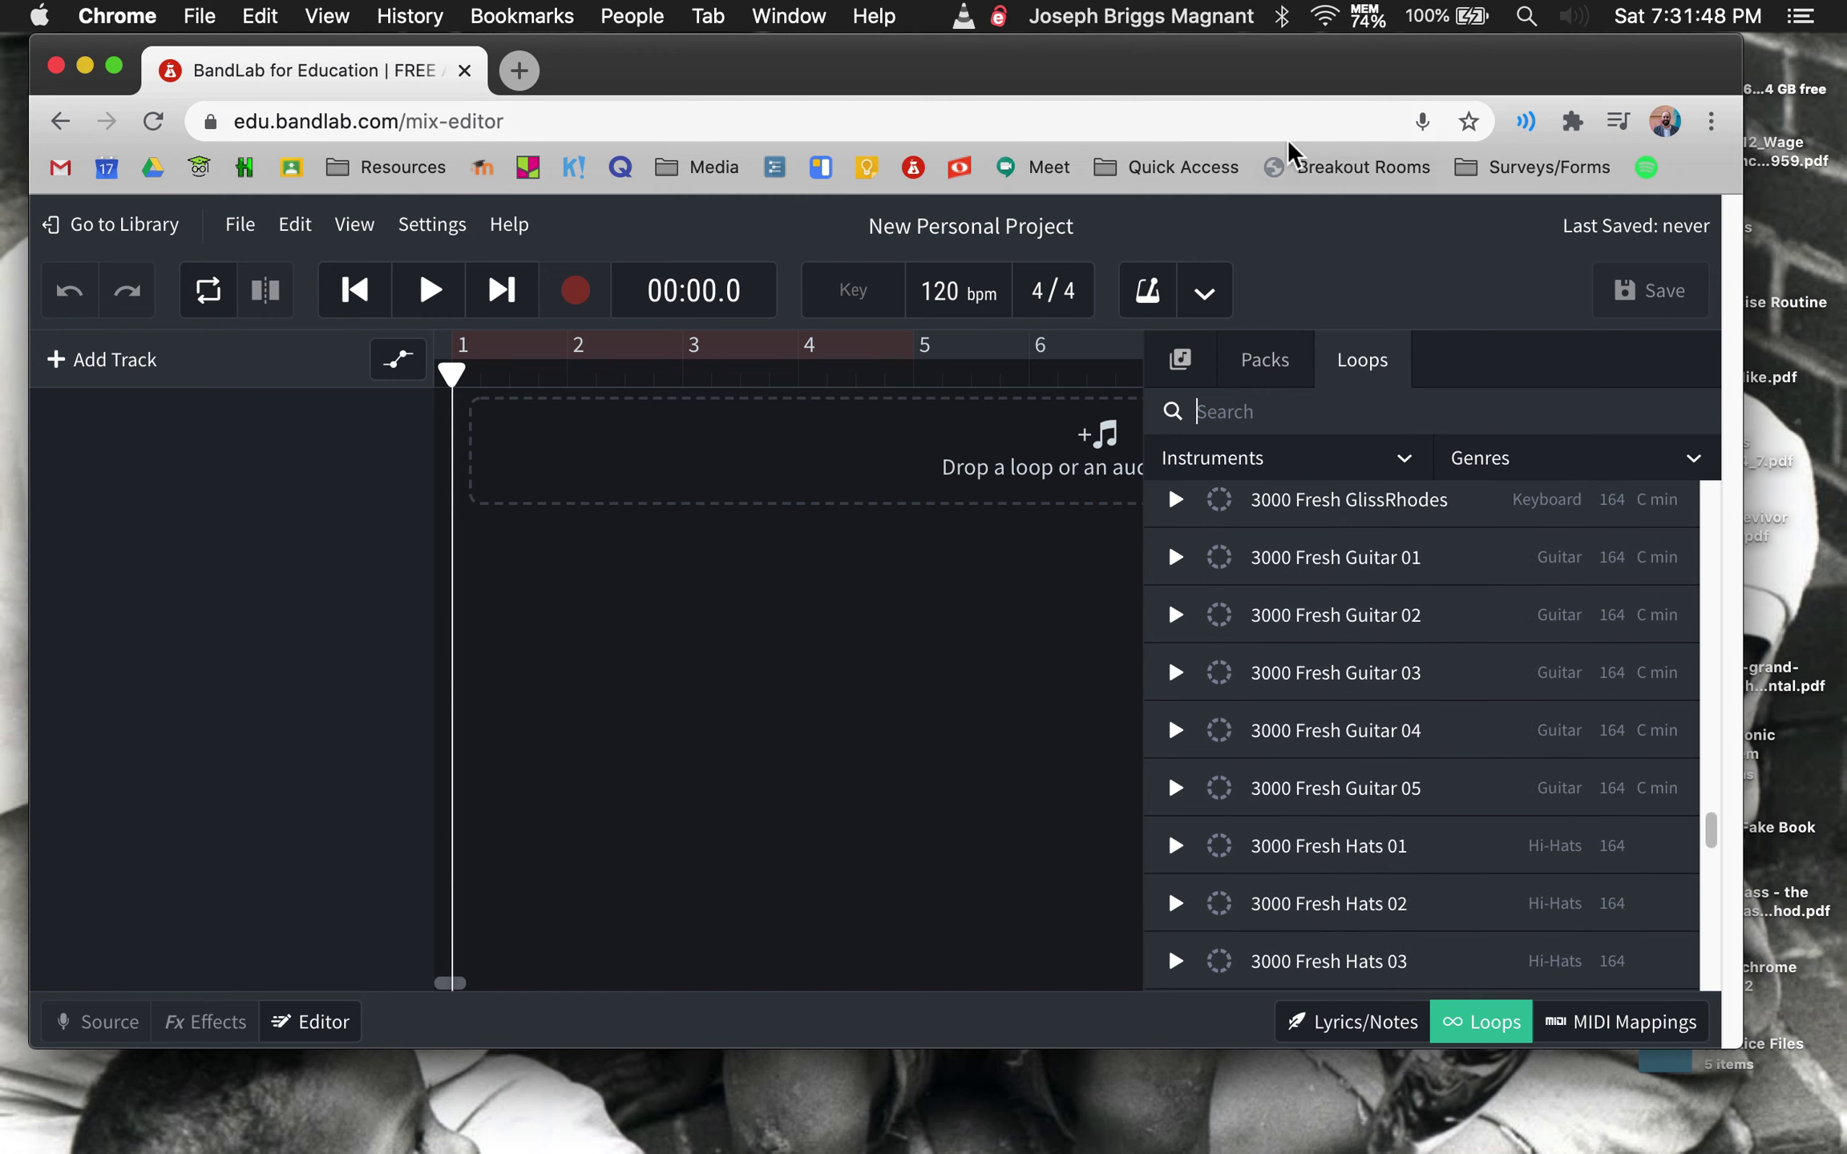
pyautogui.click(1184, 360)
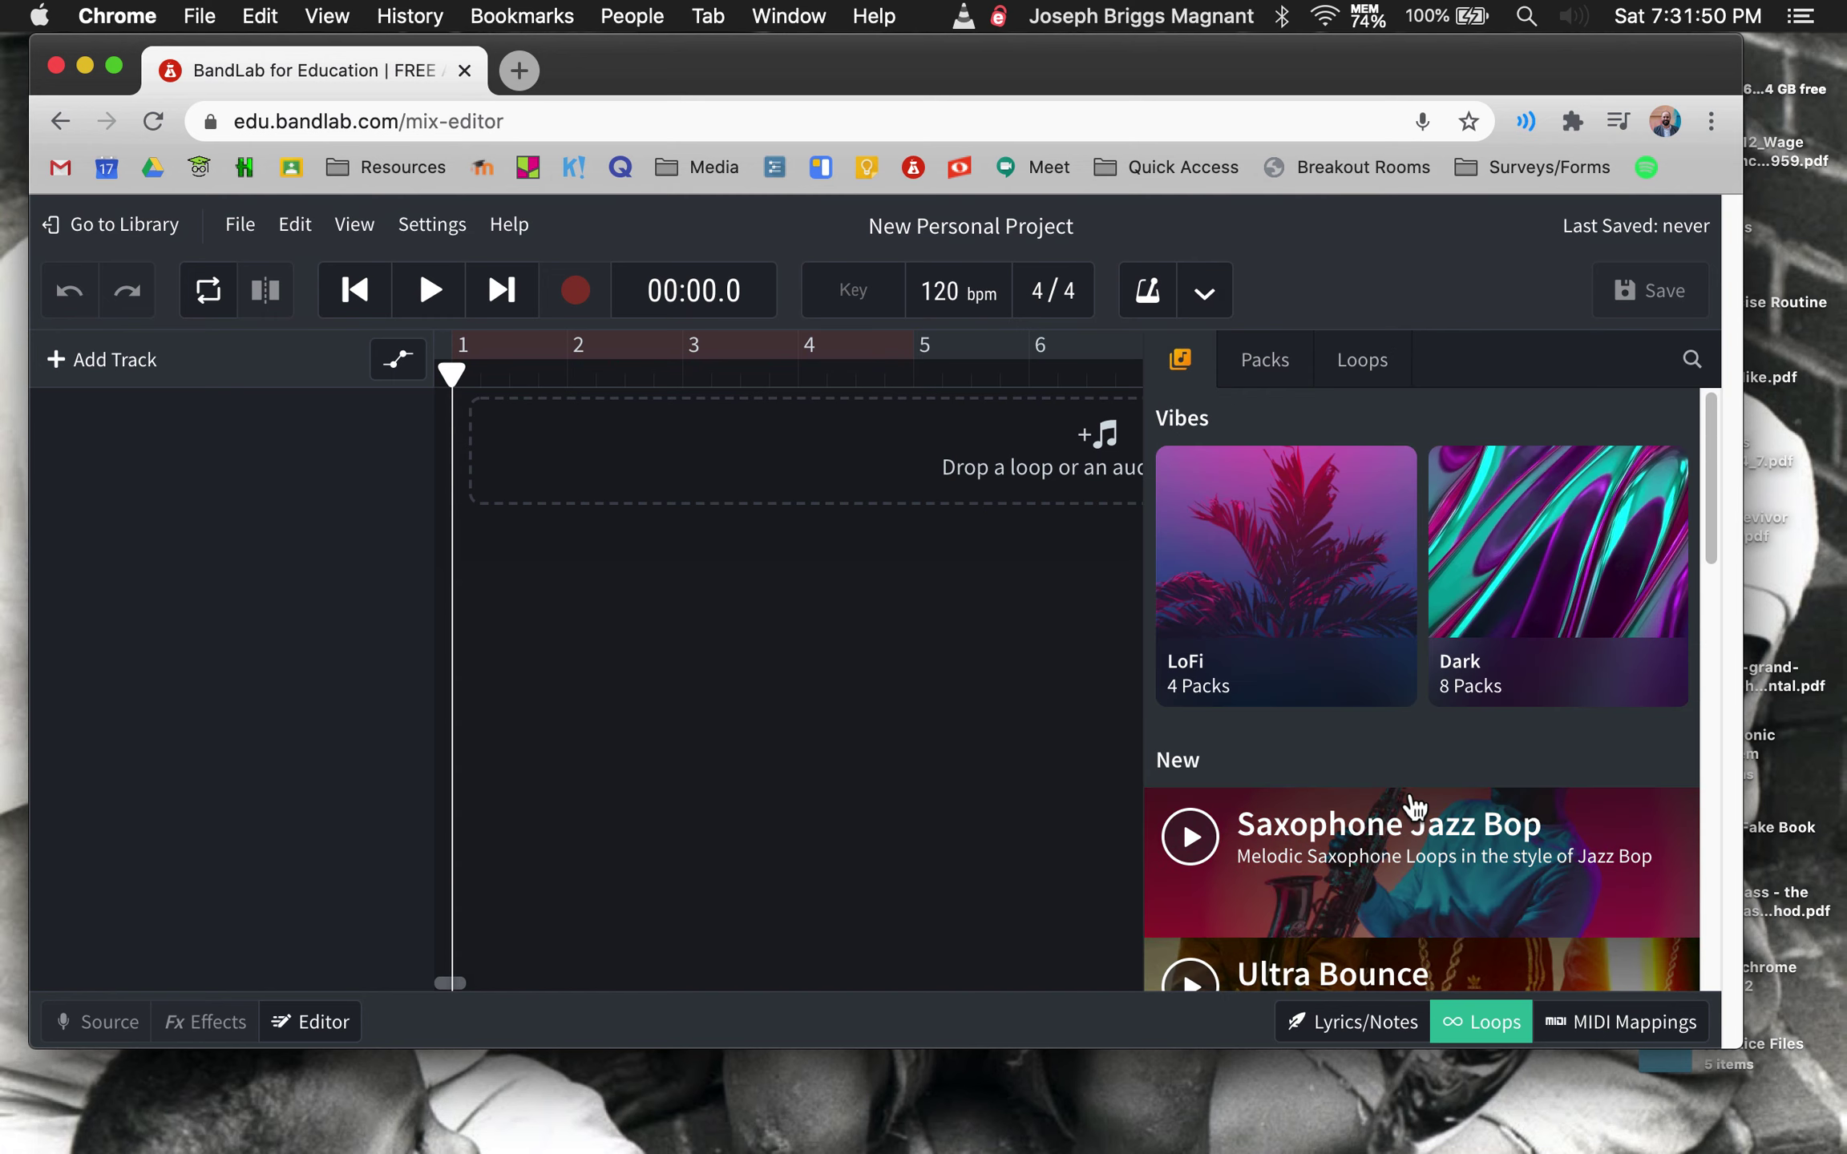
pyautogui.scroll(-4, 1396, 717)
pyautogui.scroll(-8, 1415, 806)
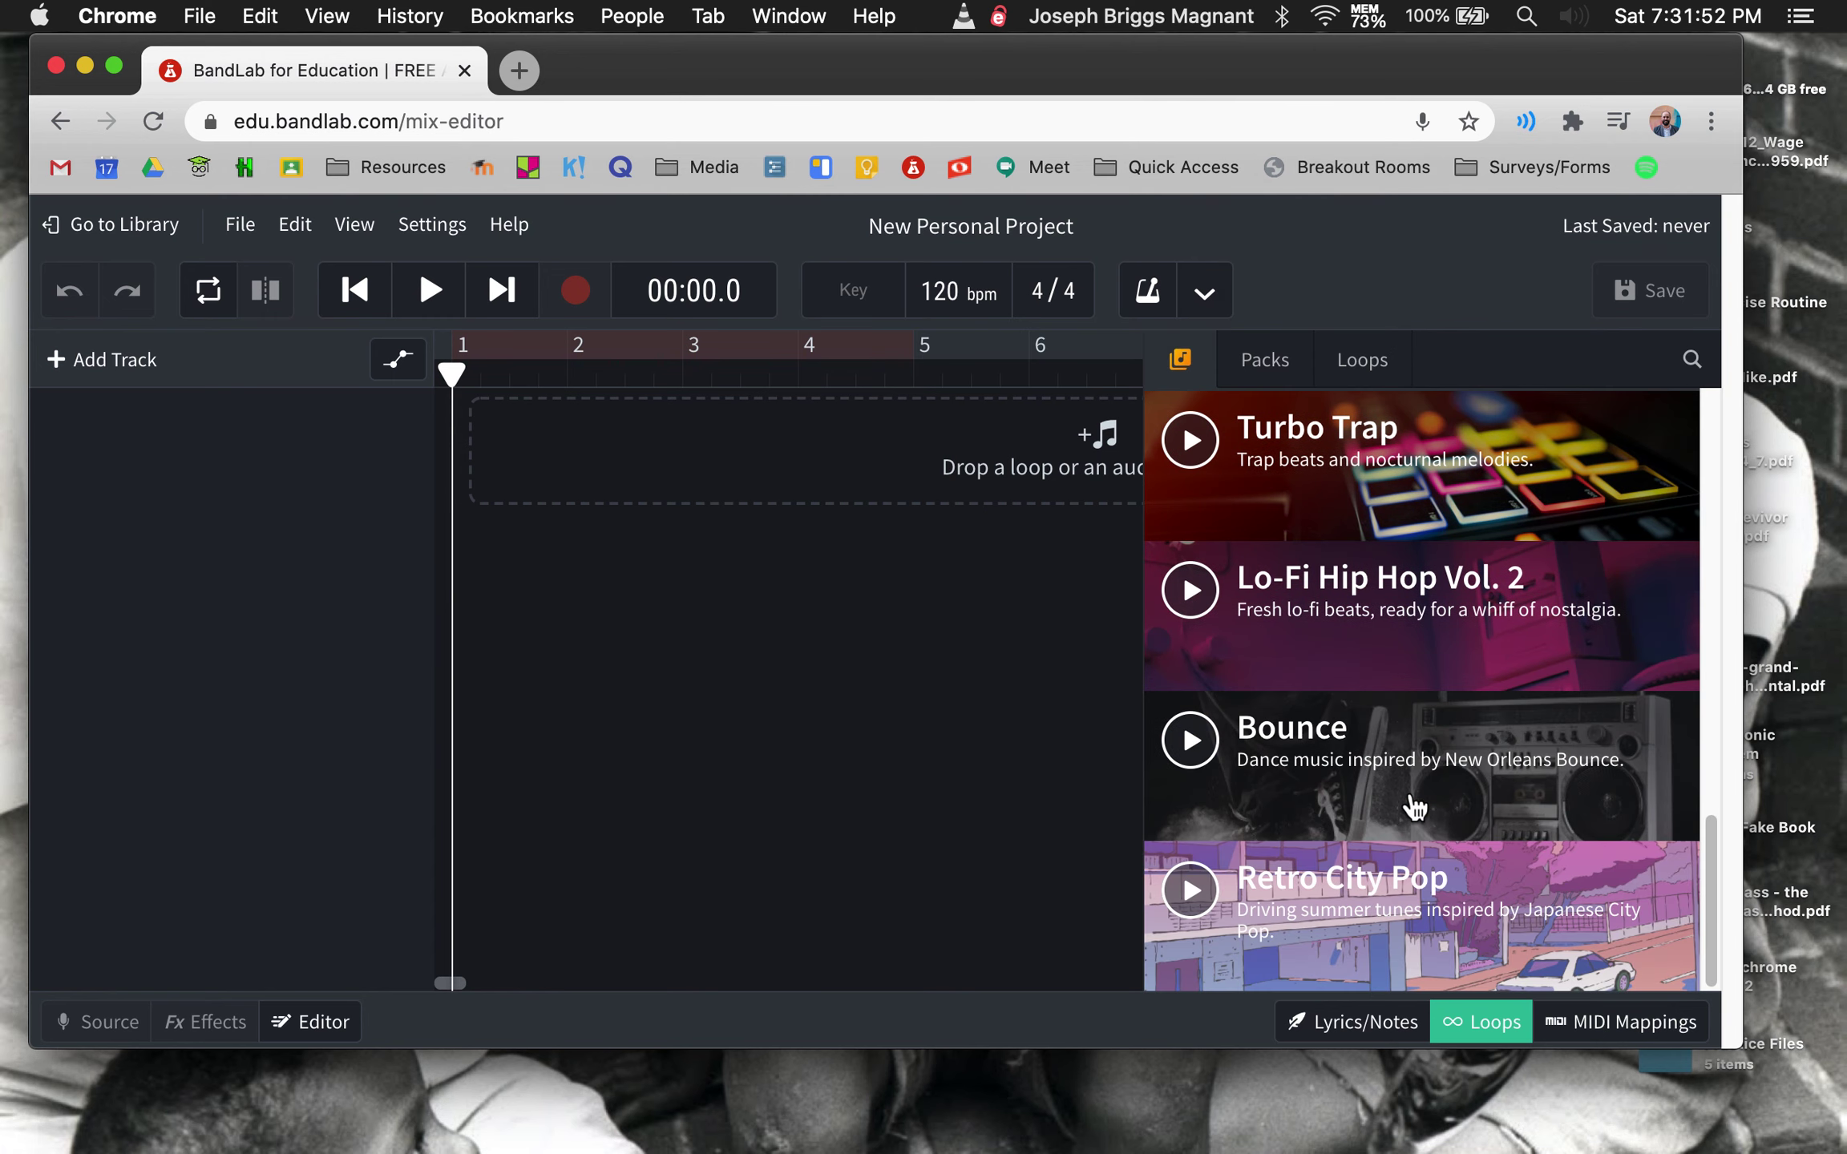
pyautogui.click(1415, 805)
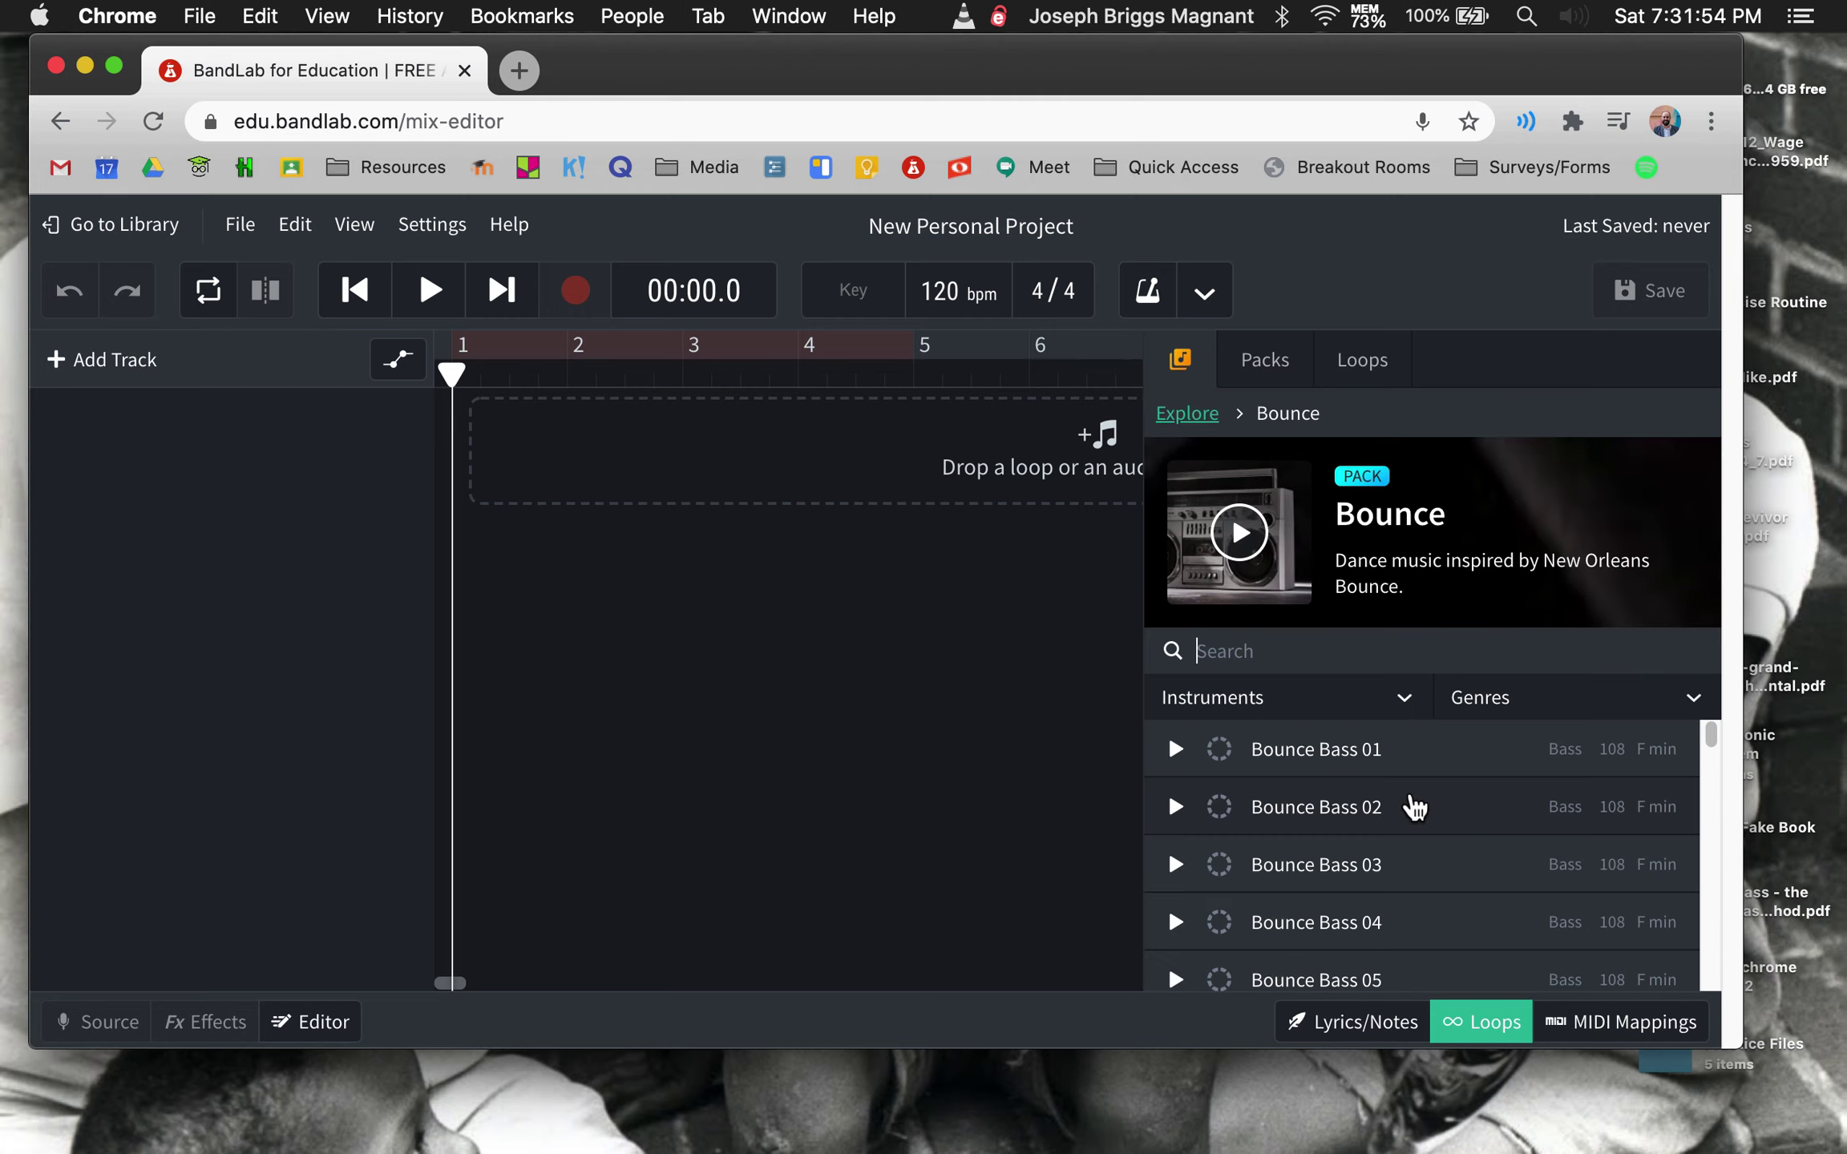
pyautogui.scroll(-2, 1414, 805)
pyautogui.scroll(-5, 1414, 806)
pyautogui.scroll(-5, 1414, 806)
pyautogui.scroll(-5, 1415, 805)
pyautogui.scroll(-5, 1415, 805)
pyautogui.scroll(5, 1415, 806)
pyautogui.scroll(3, 1415, 806)
pyautogui.scroll(-2, 1415, 805)
pyautogui.scroll(-2, 1414, 806)
pyautogui.scroll(-8, 1415, 806)
pyautogui.scroll(2, 1415, 804)
pyautogui.scroll(4, 1415, 805)
pyautogui.scroll(4, 1415, 805)
pyautogui.scroll(8, 1418, 831)
pyautogui.scroll(2, 1418, 830)
pyautogui.scroll(1, 1417, 830)
pyautogui.scroll(-5, 1418, 829)
pyautogui.scroll(-5, 1417, 831)
pyautogui.scroll(-1, 1418, 830)
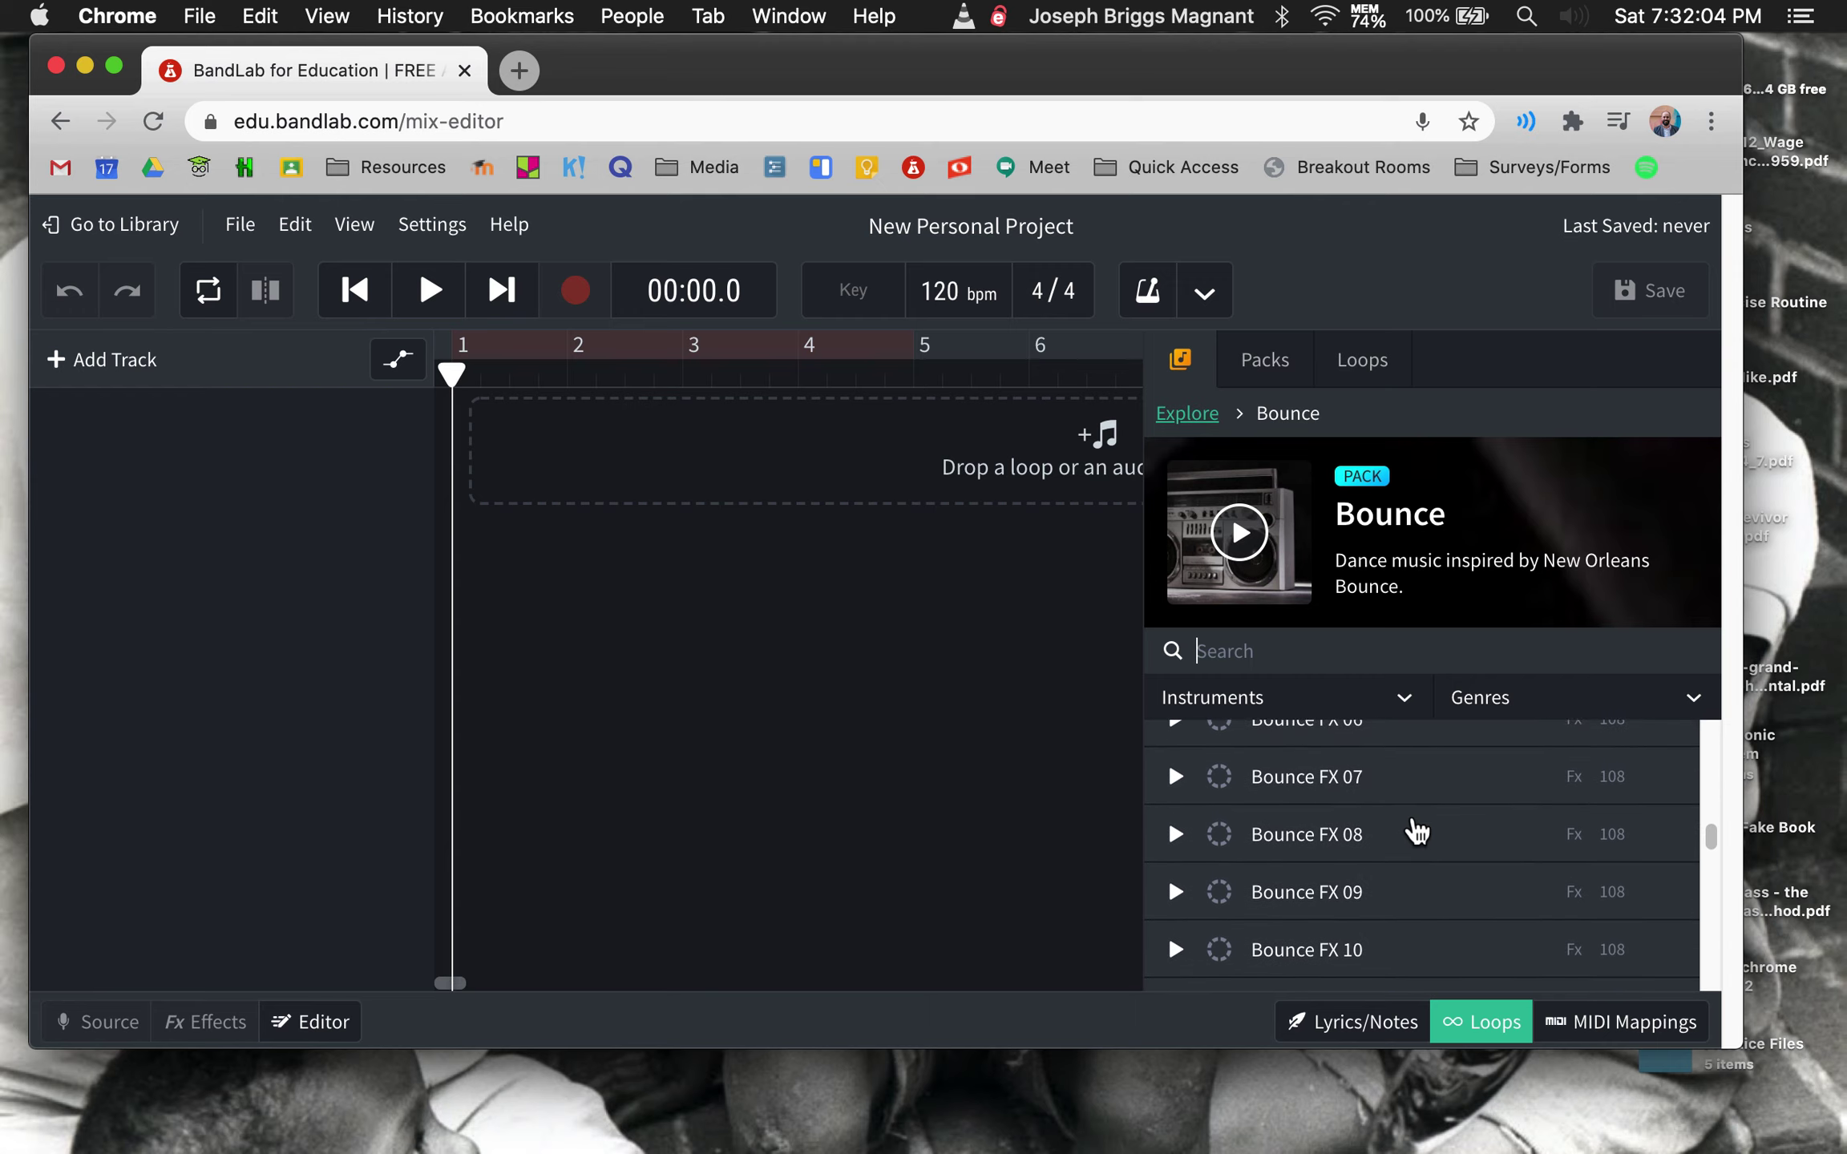
pyautogui.scroll(-3, 1418, 831)
pyautogui.scroll(-3, 1418, 830)
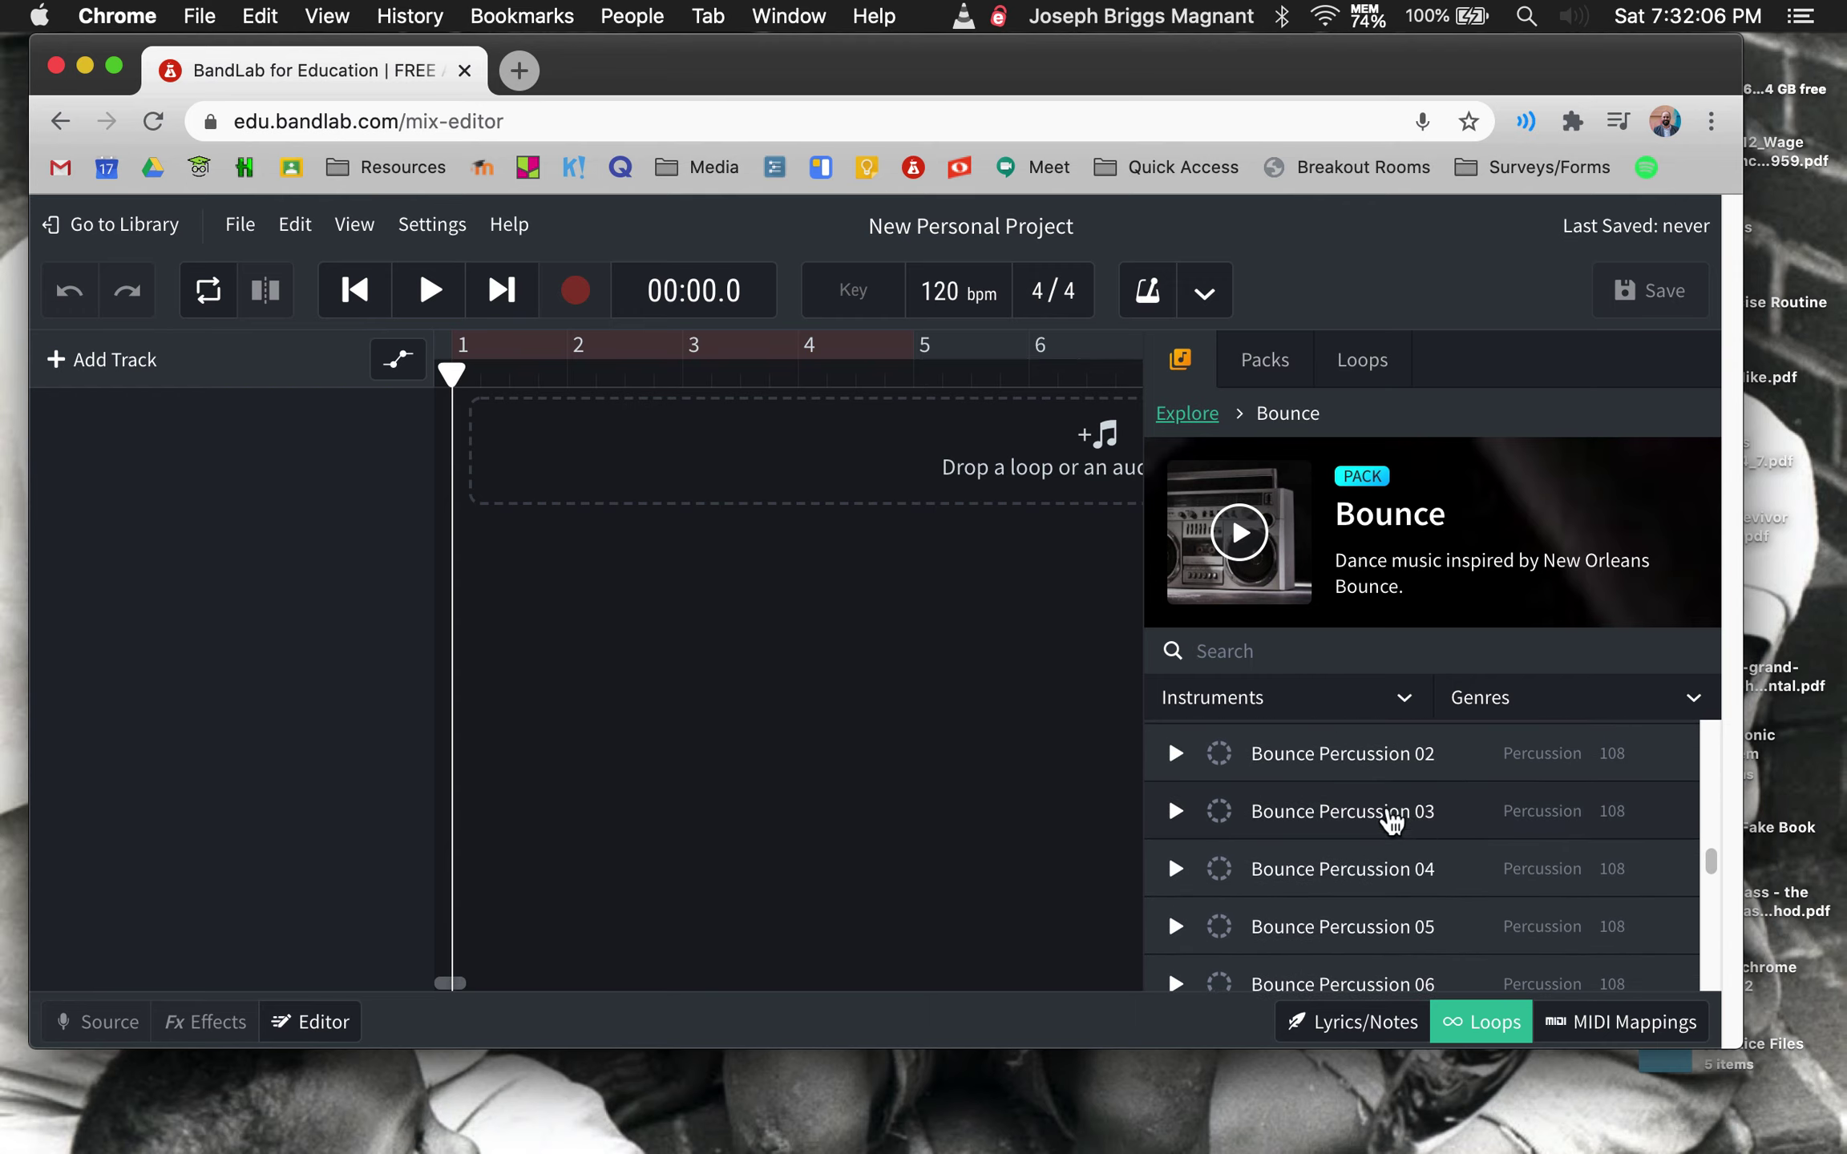
pyautogui.click(1174, 753)
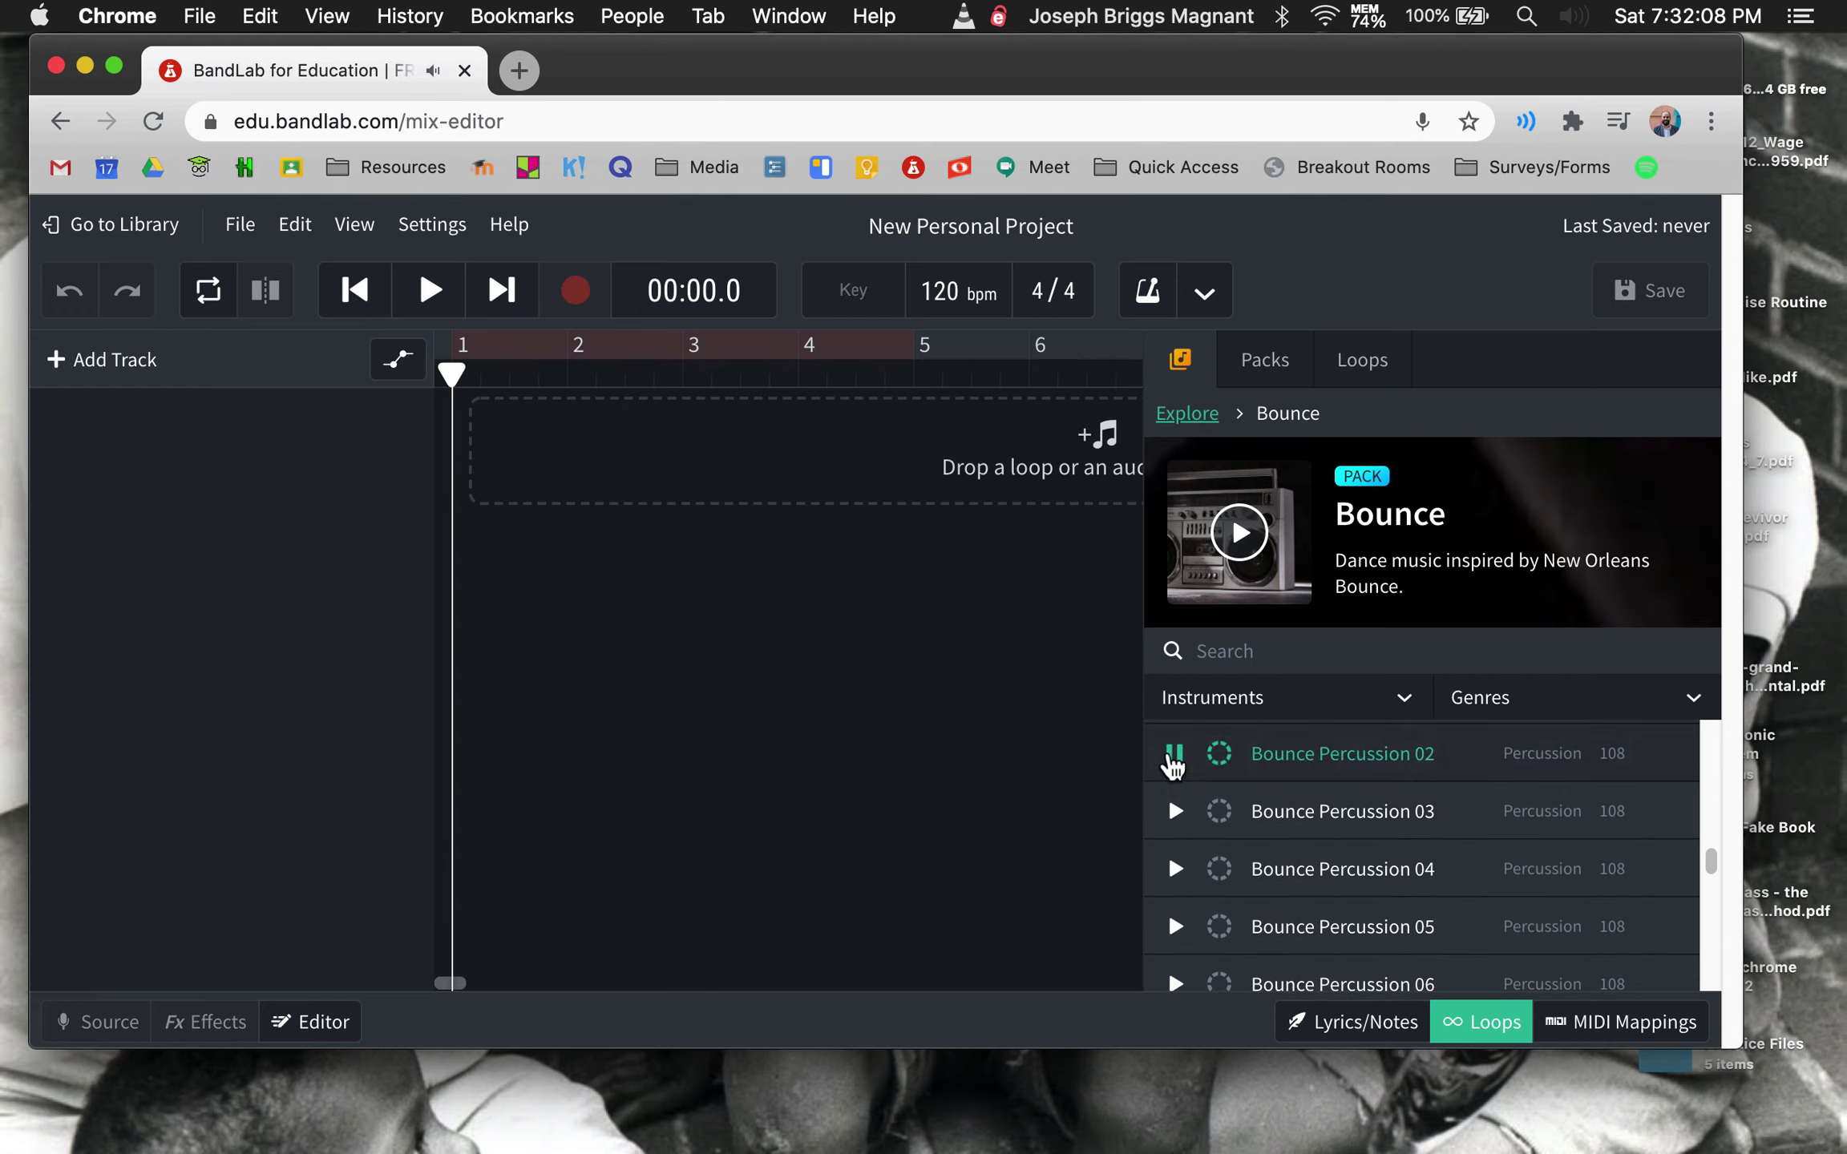
pyautogui.click(1173, 753)
pyautogui.scroll(-3, 1212, 866)
pyautogui.scroll(-3, 1212, 866)
pyautogui.scroll(-3, 1213, 867)
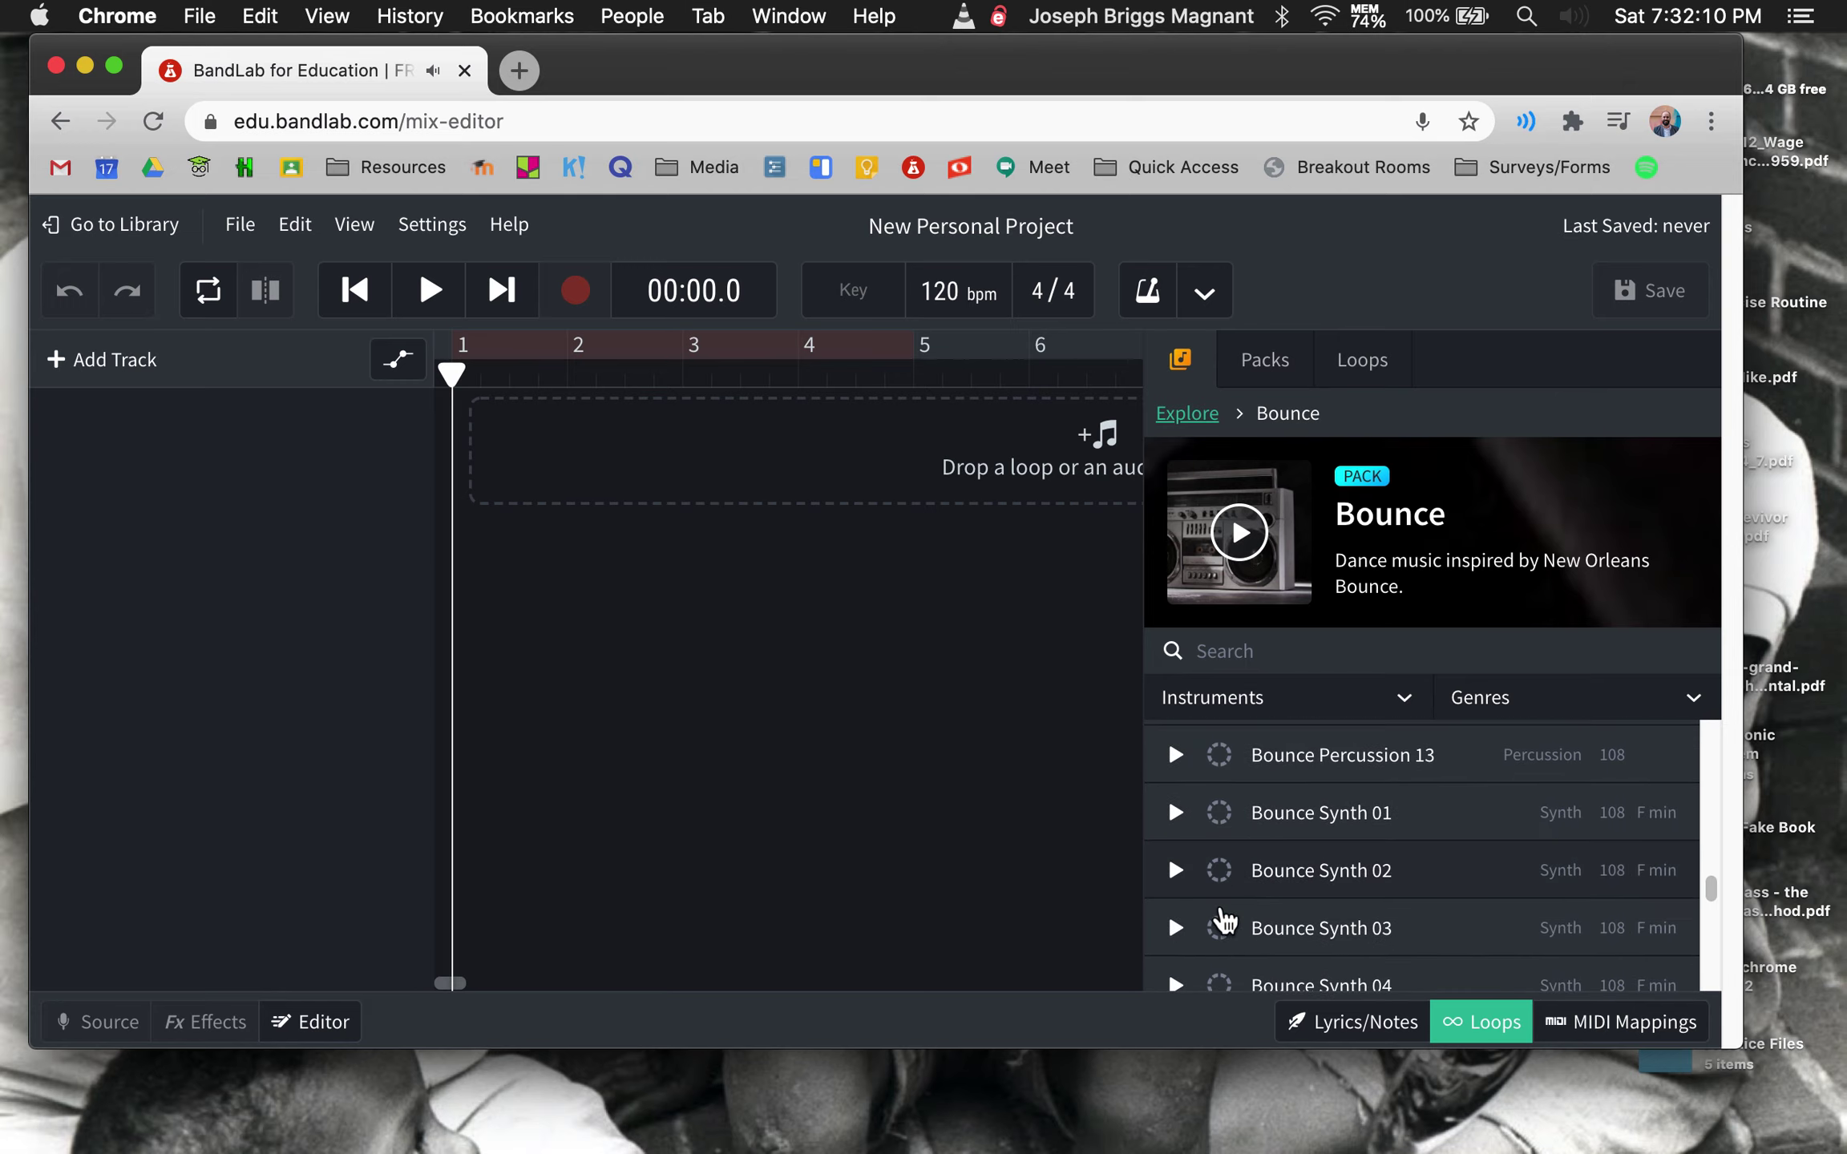
pyautogui.scroll(-4, 1224, 918)
pyautogui.scroll(-4, 1224, 910)
pyautogui.scroll(-4, 1220, 902)
pyautogui.scroll(-4, 1216, 899)
pyautogui.scroll(-4, 1217, 898)
pyautogui.scroll(5, 1218, 898)
pyautogui.scroll(15, 1216, 897)
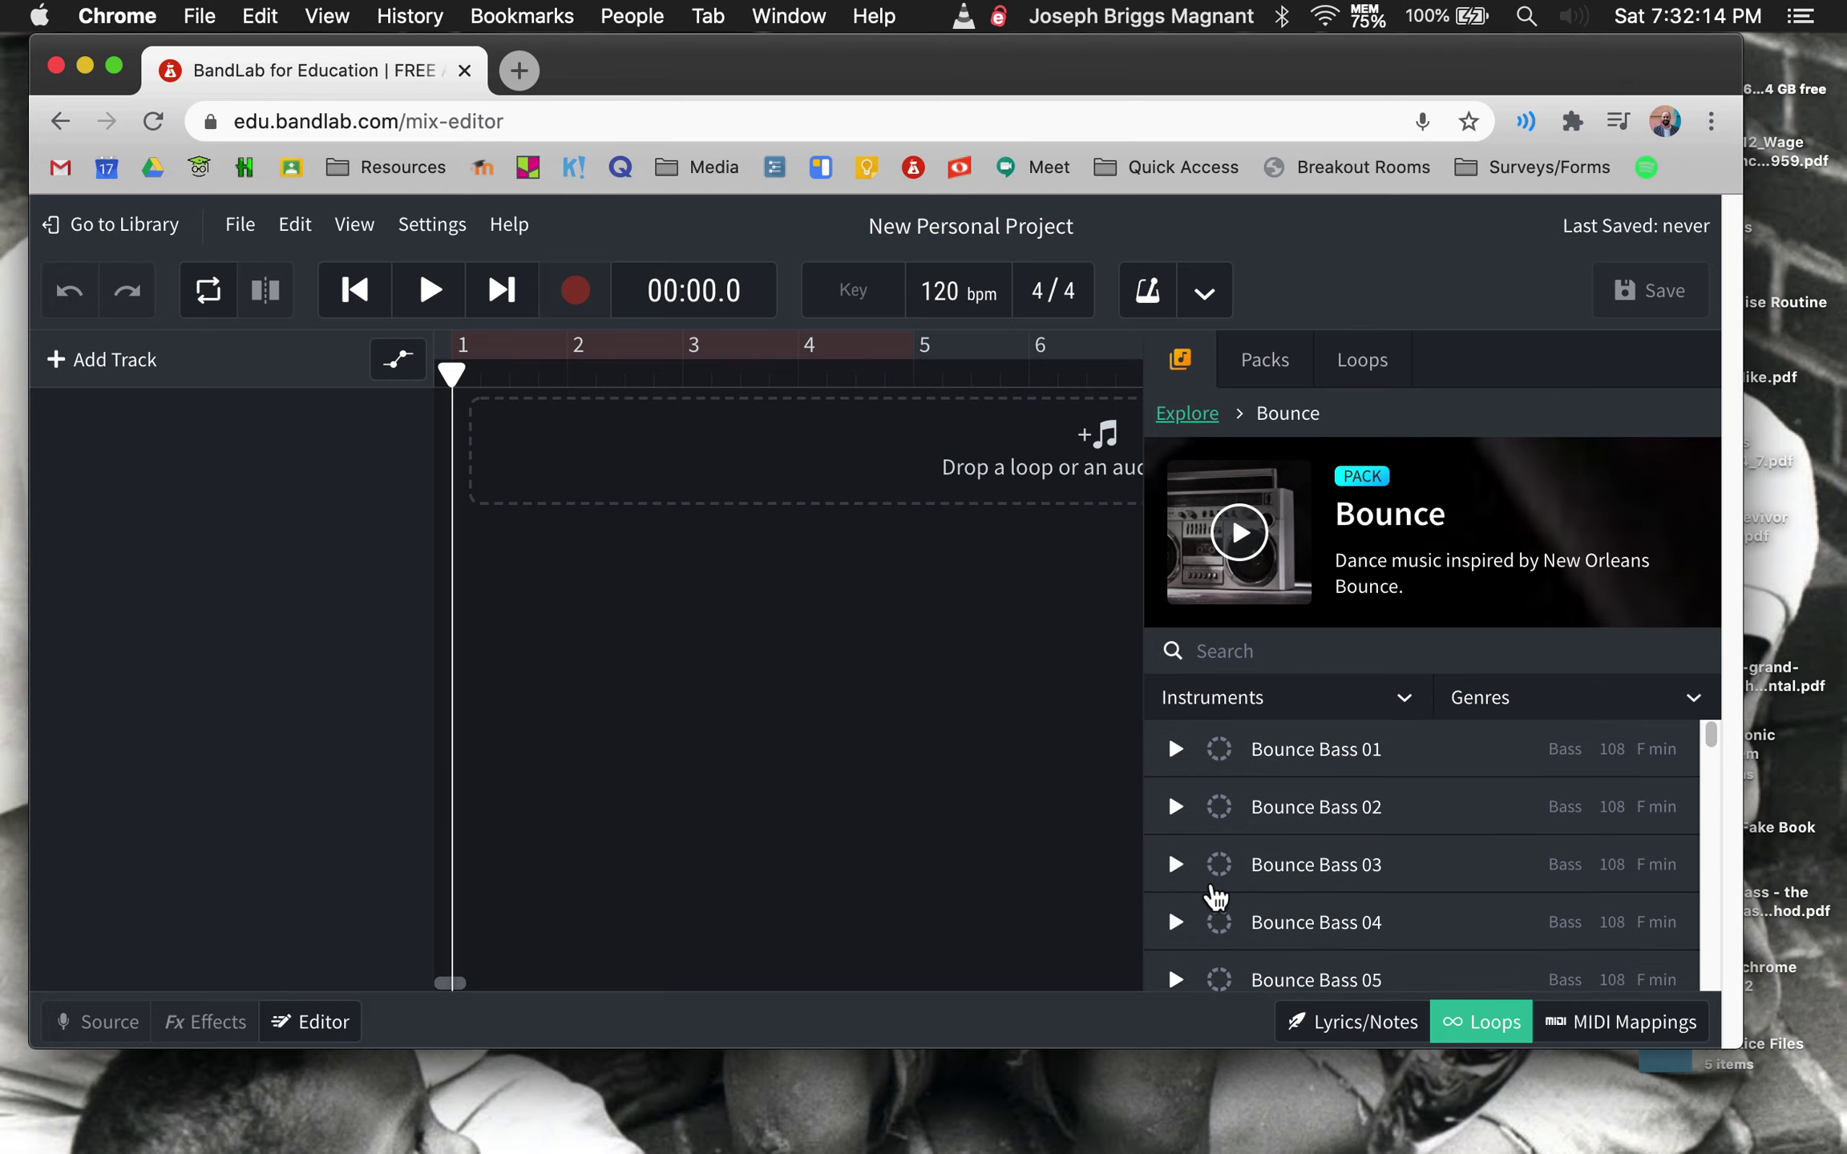
# - Preview the Bounce Bass 01 loop from the Bounce pack
pyautogui.click(1176, 750)
pyautogui.click(1176, 749)
# - Place Bounce Bass 01 at bar 1, play it back, and select the clip
pyautogui.moveTo(1315, 750); pyautogui.dragTo(516, 452)
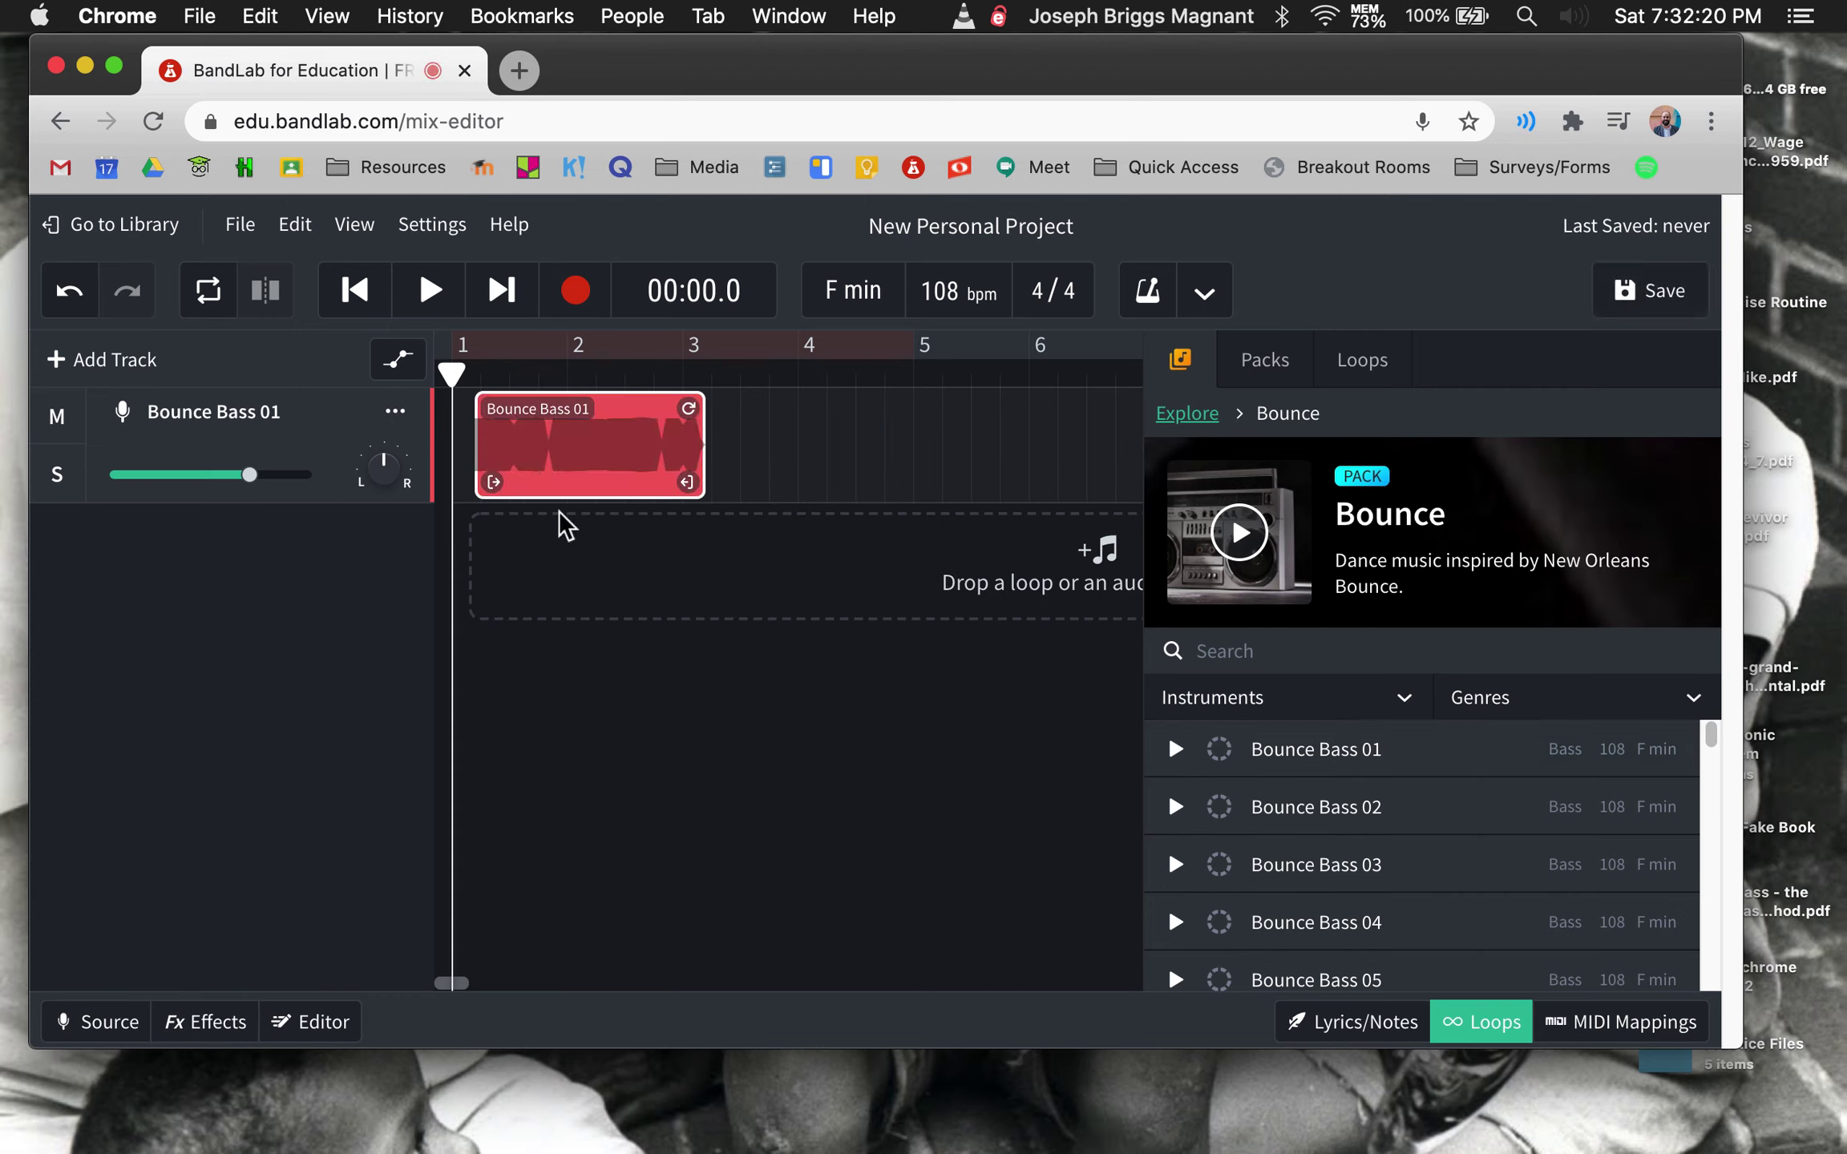
pyautogui.scroll(2, 564, 523)
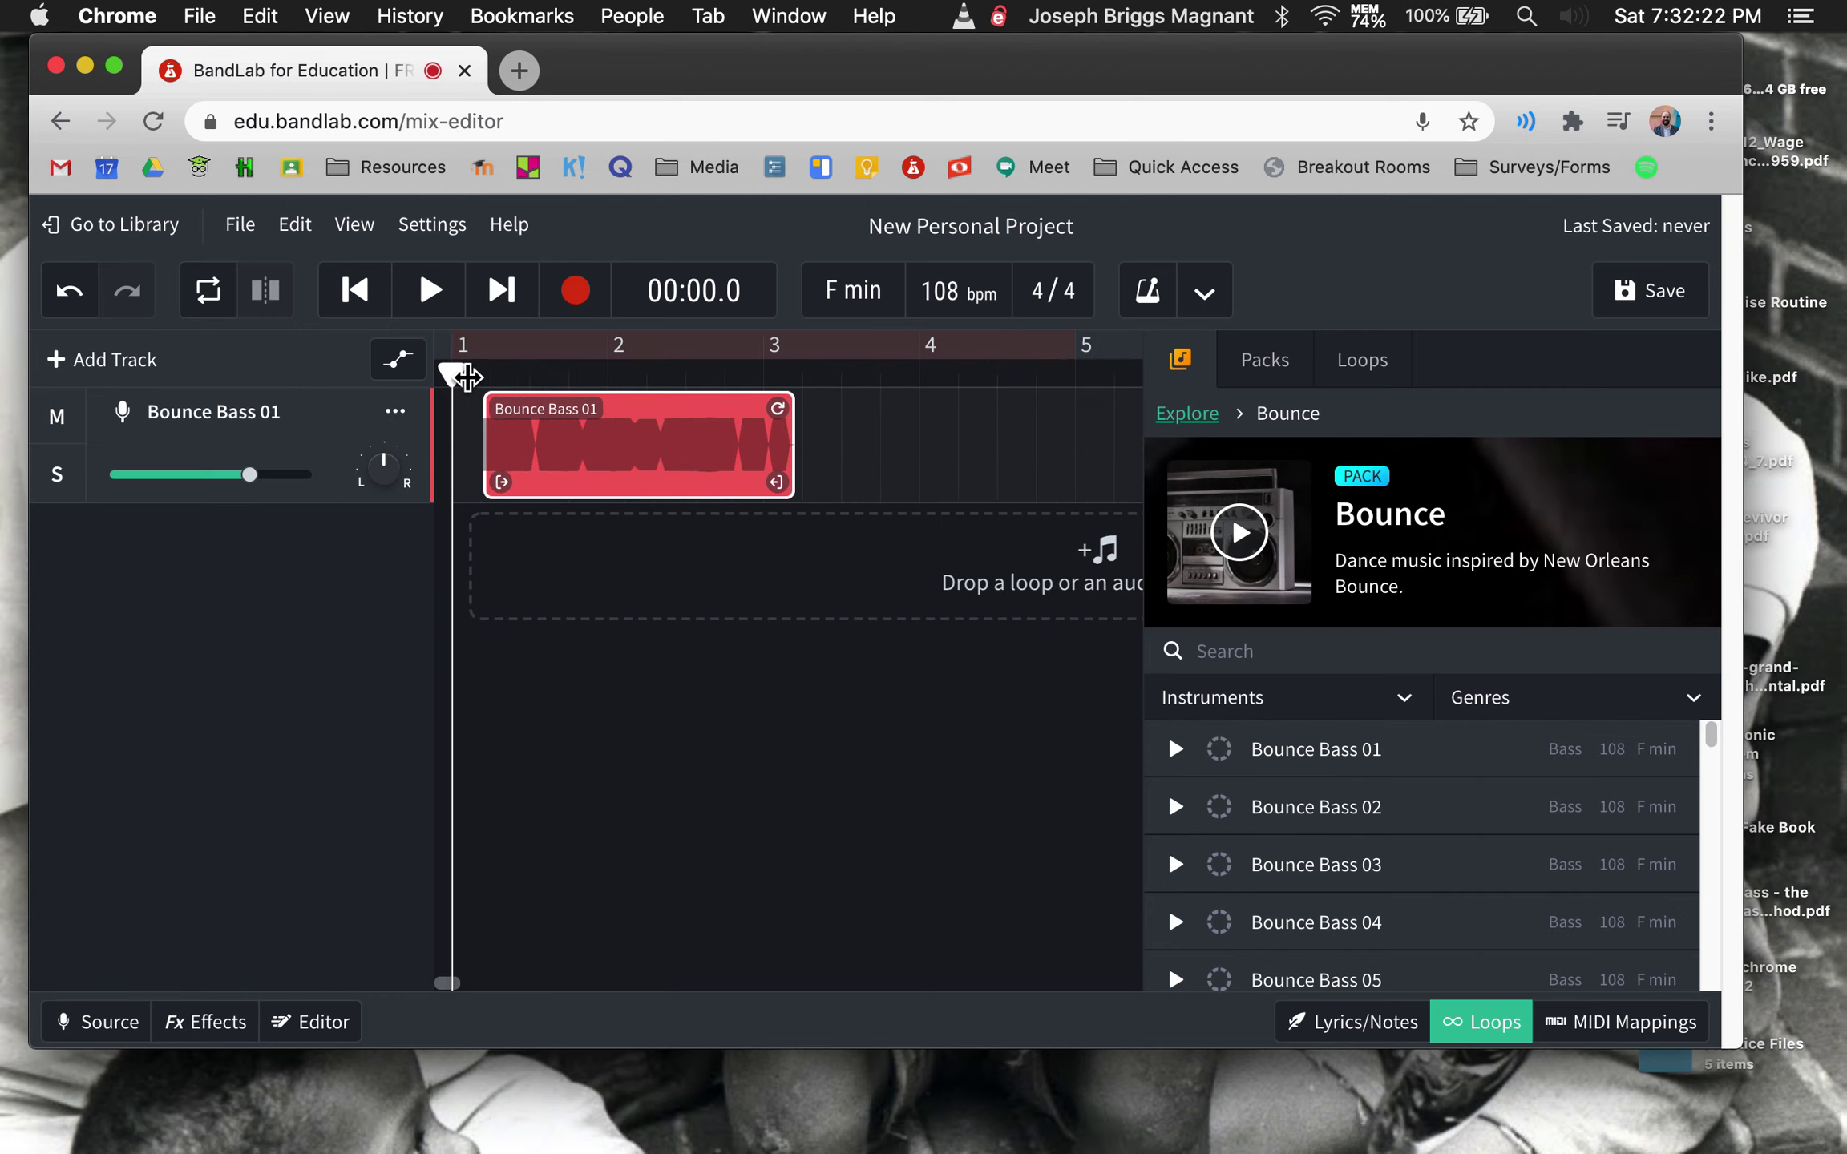
pyautogui.press('space')
pyautogui.press('space')
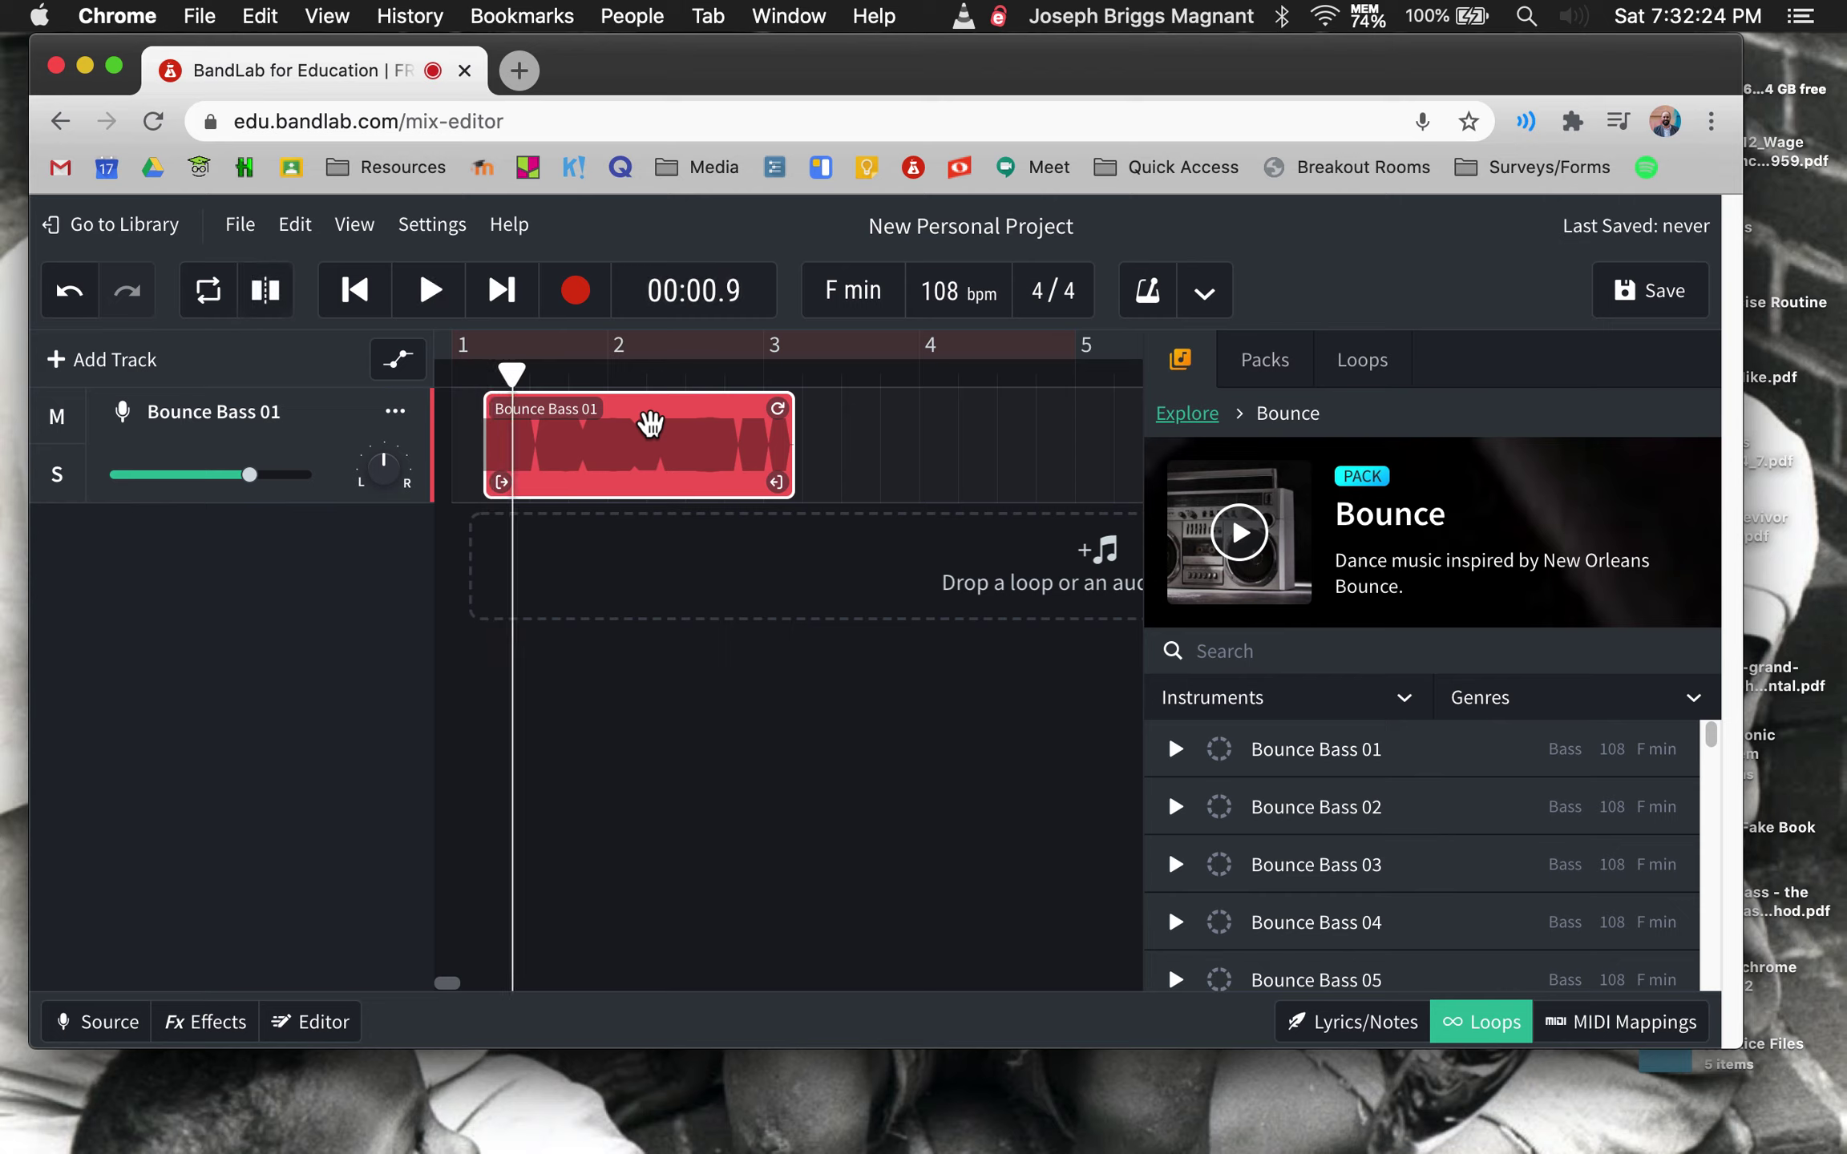
pyautogui.moveTo(651, 423); pyautogui.dragTo(556, 422)
pyautogui.press('space')
pyautogui.press('space')
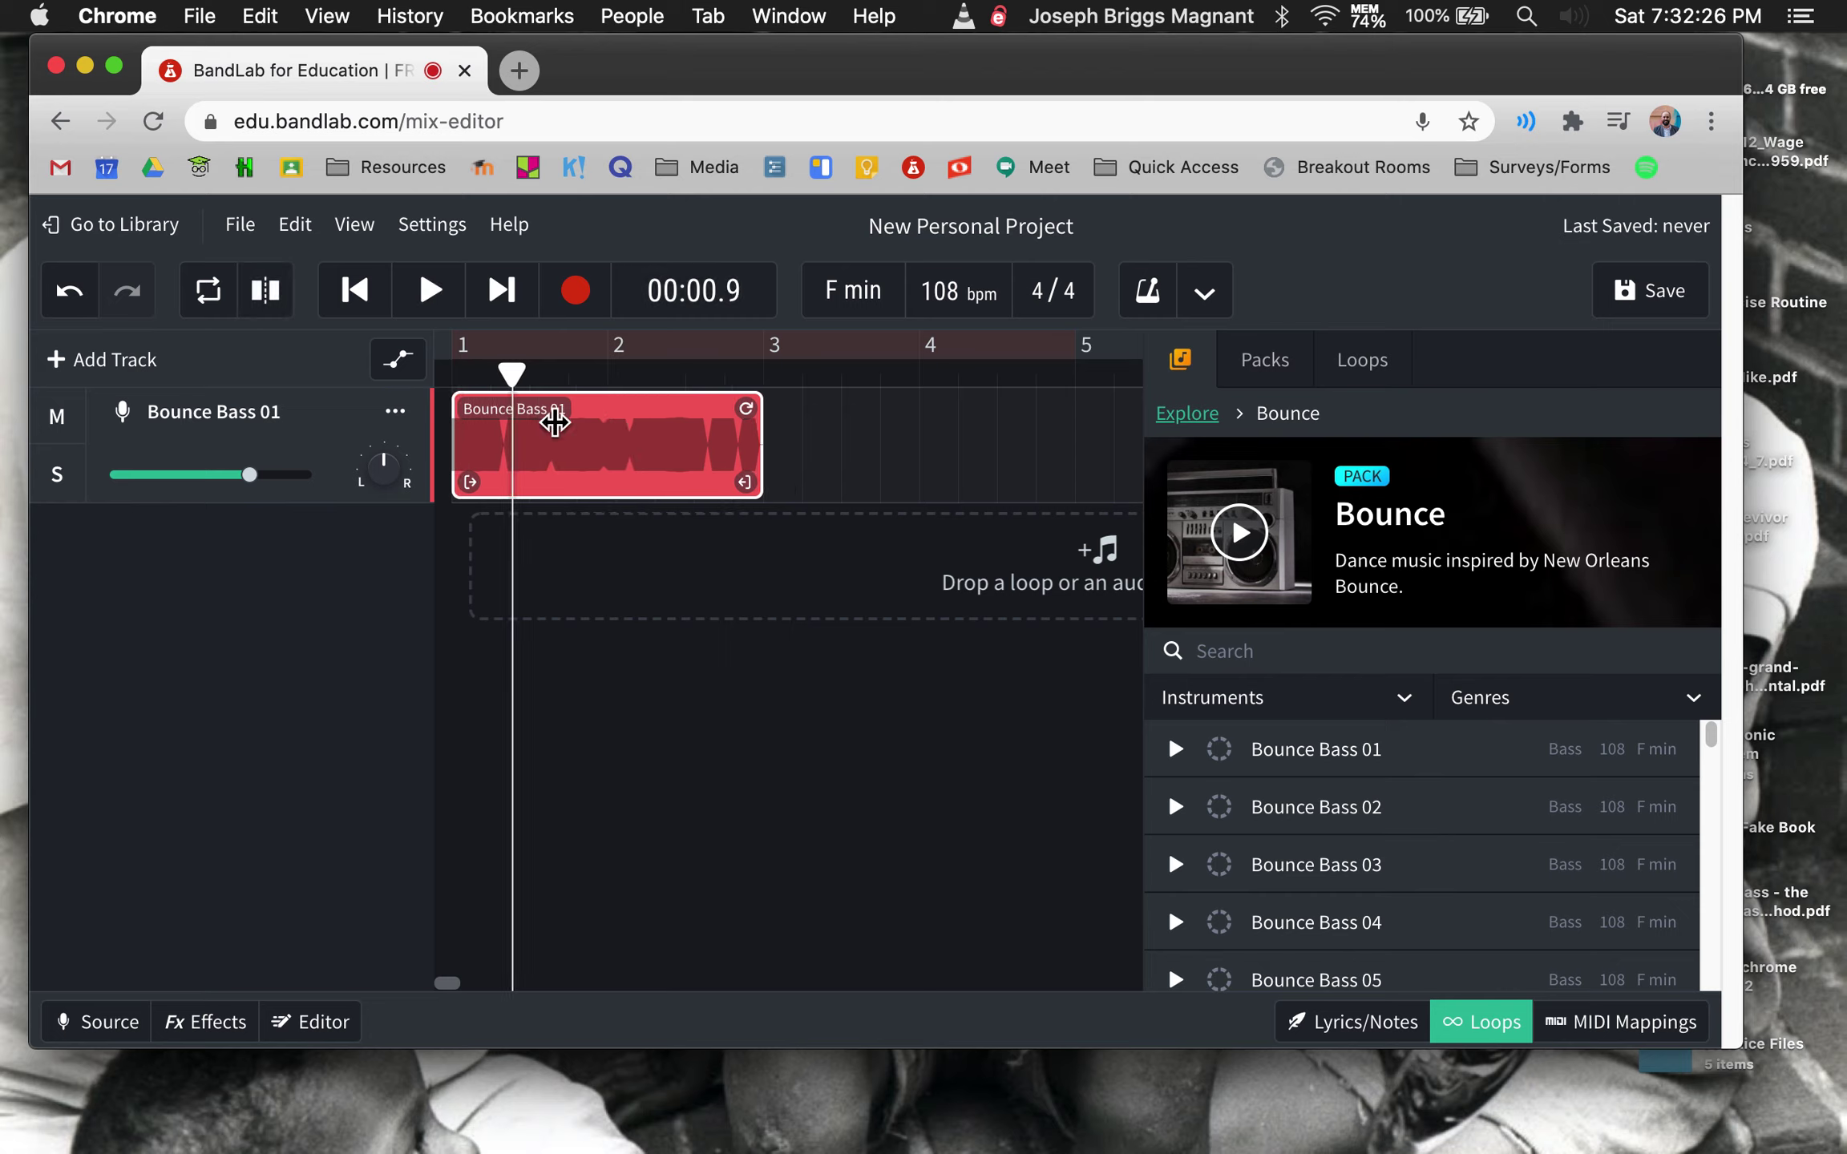
pyautogui.click(604, 710)
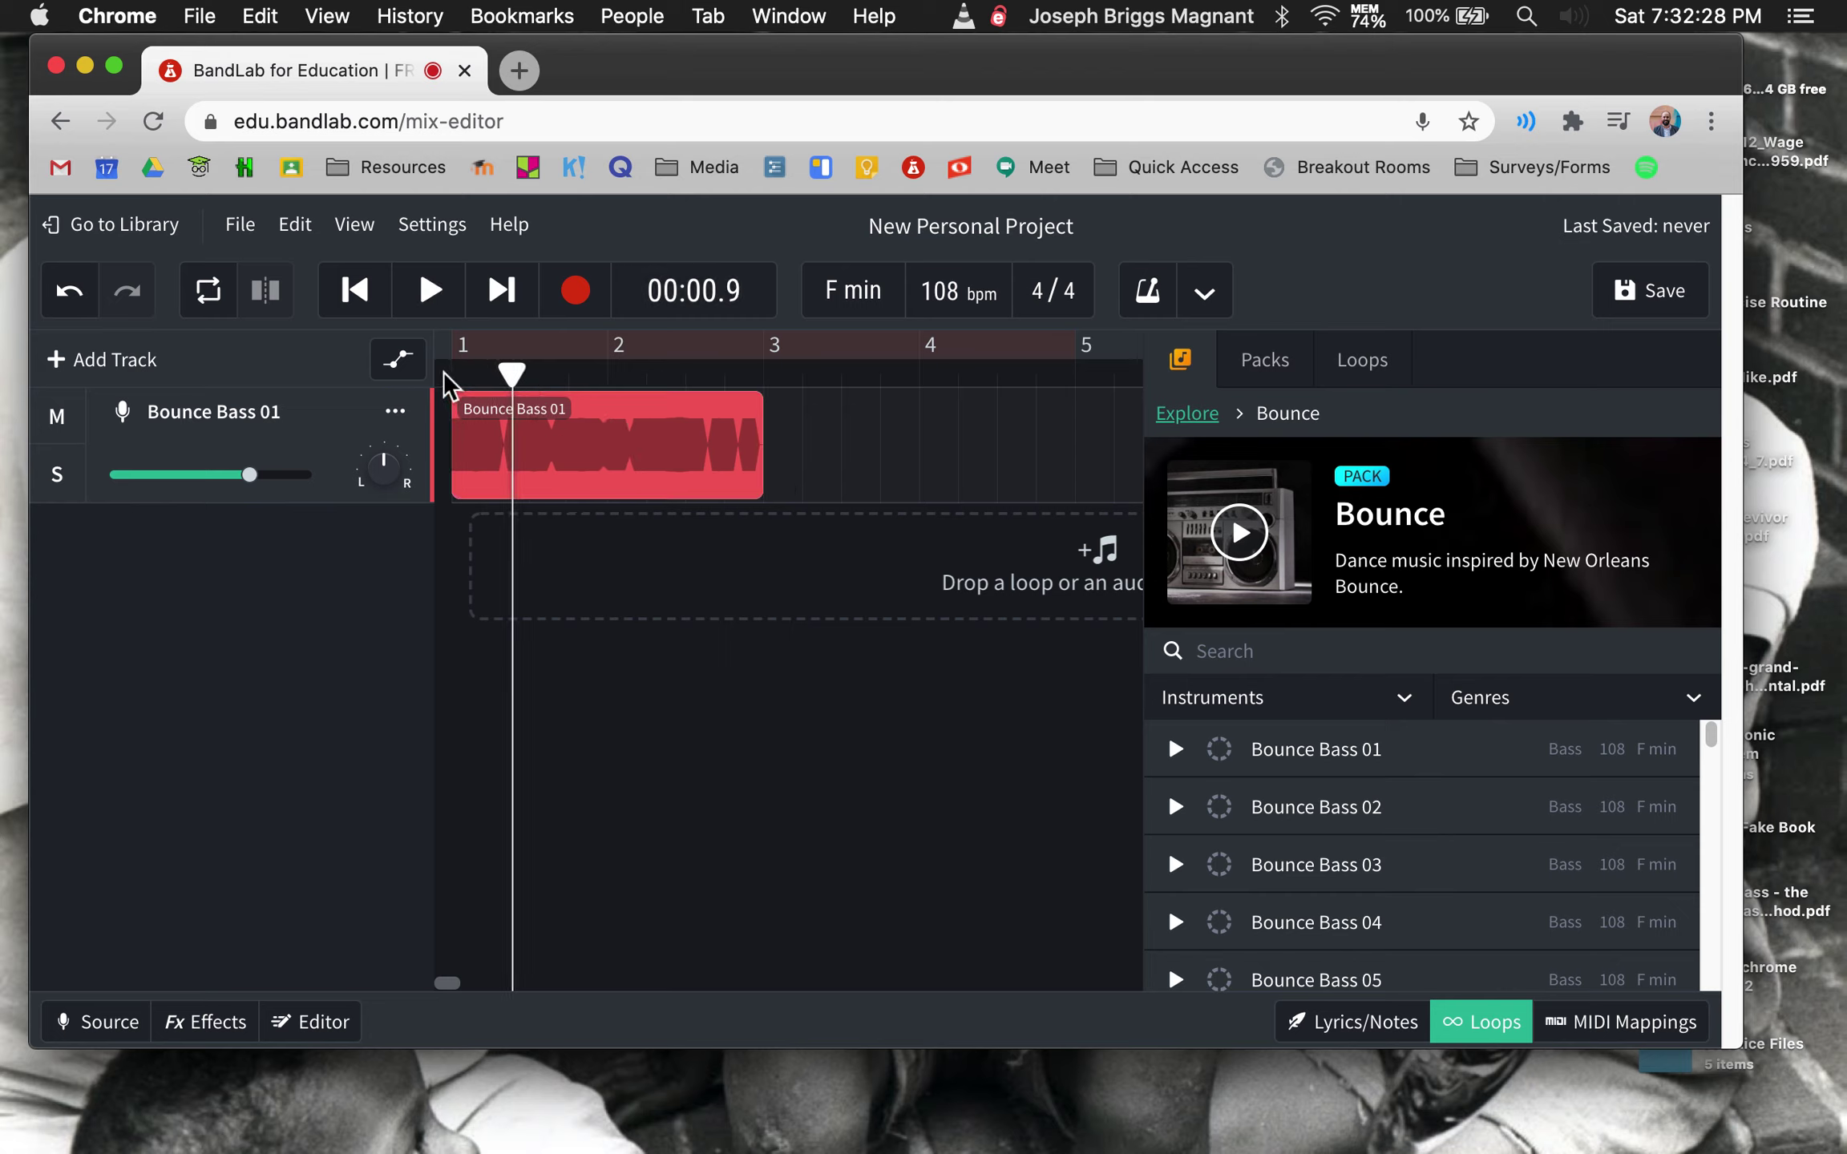
pyautogui.press('space')
pyautogui.press('space')
pyautogui.press('space')
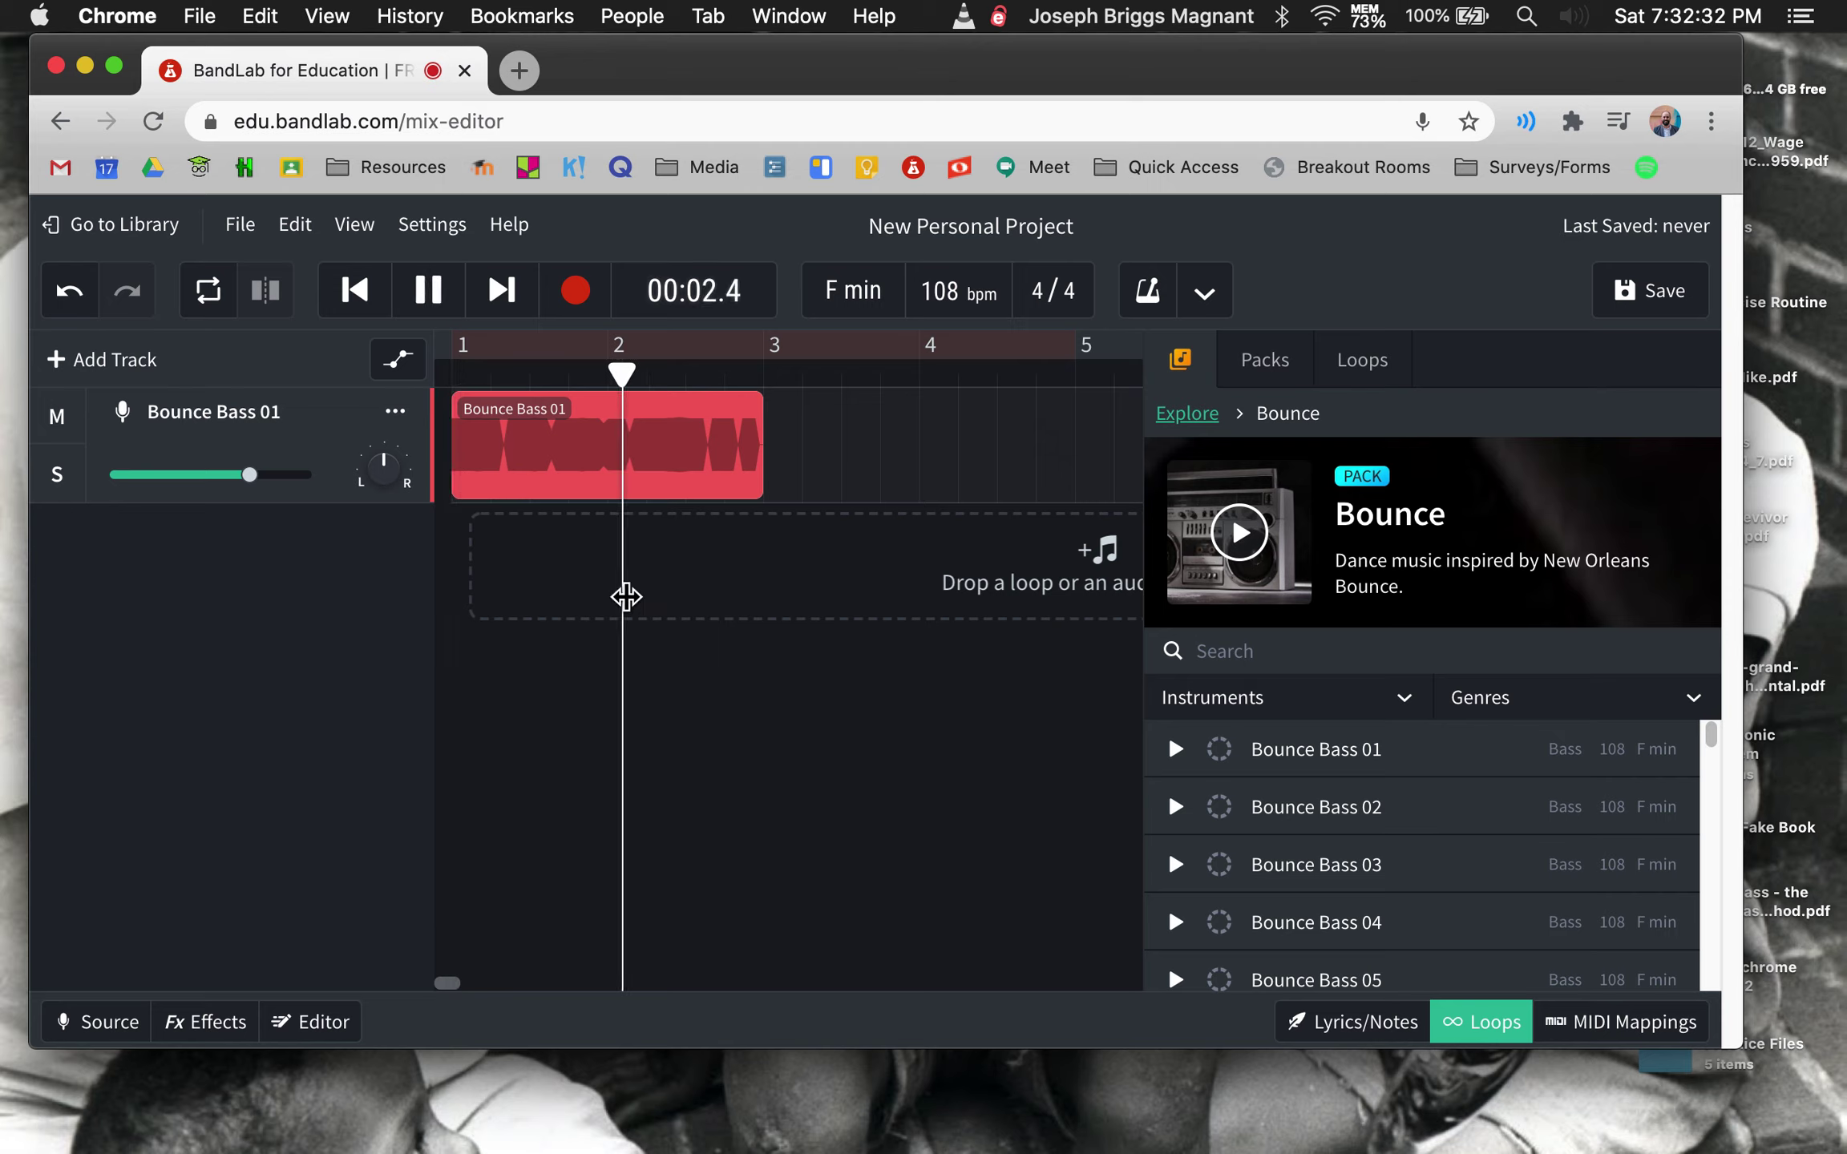
pyautogui.press('space')
pyautogui.click(1482, 1021)
pyautogui.scroll(-2, 841, 493)
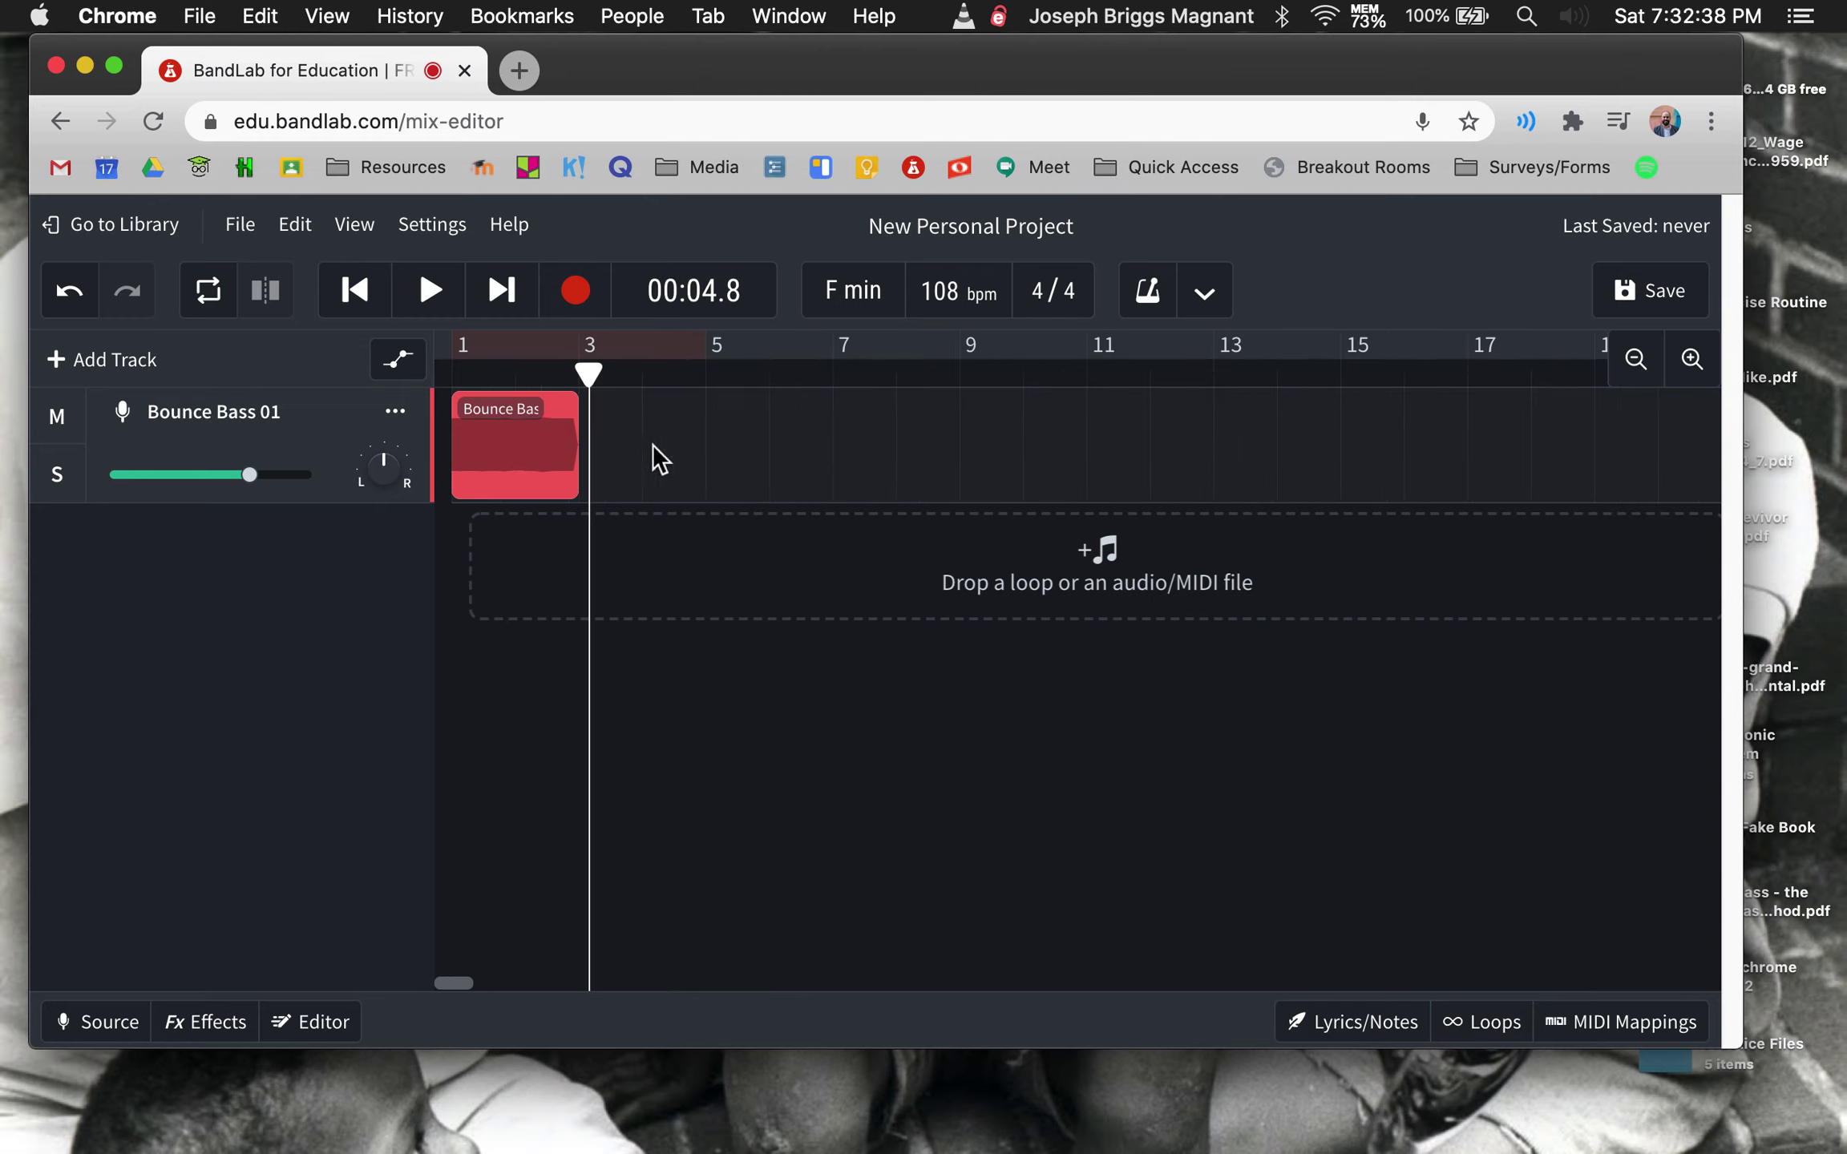
pyautogui.click(1480, 541)
pyautogui.click(1227, 552)
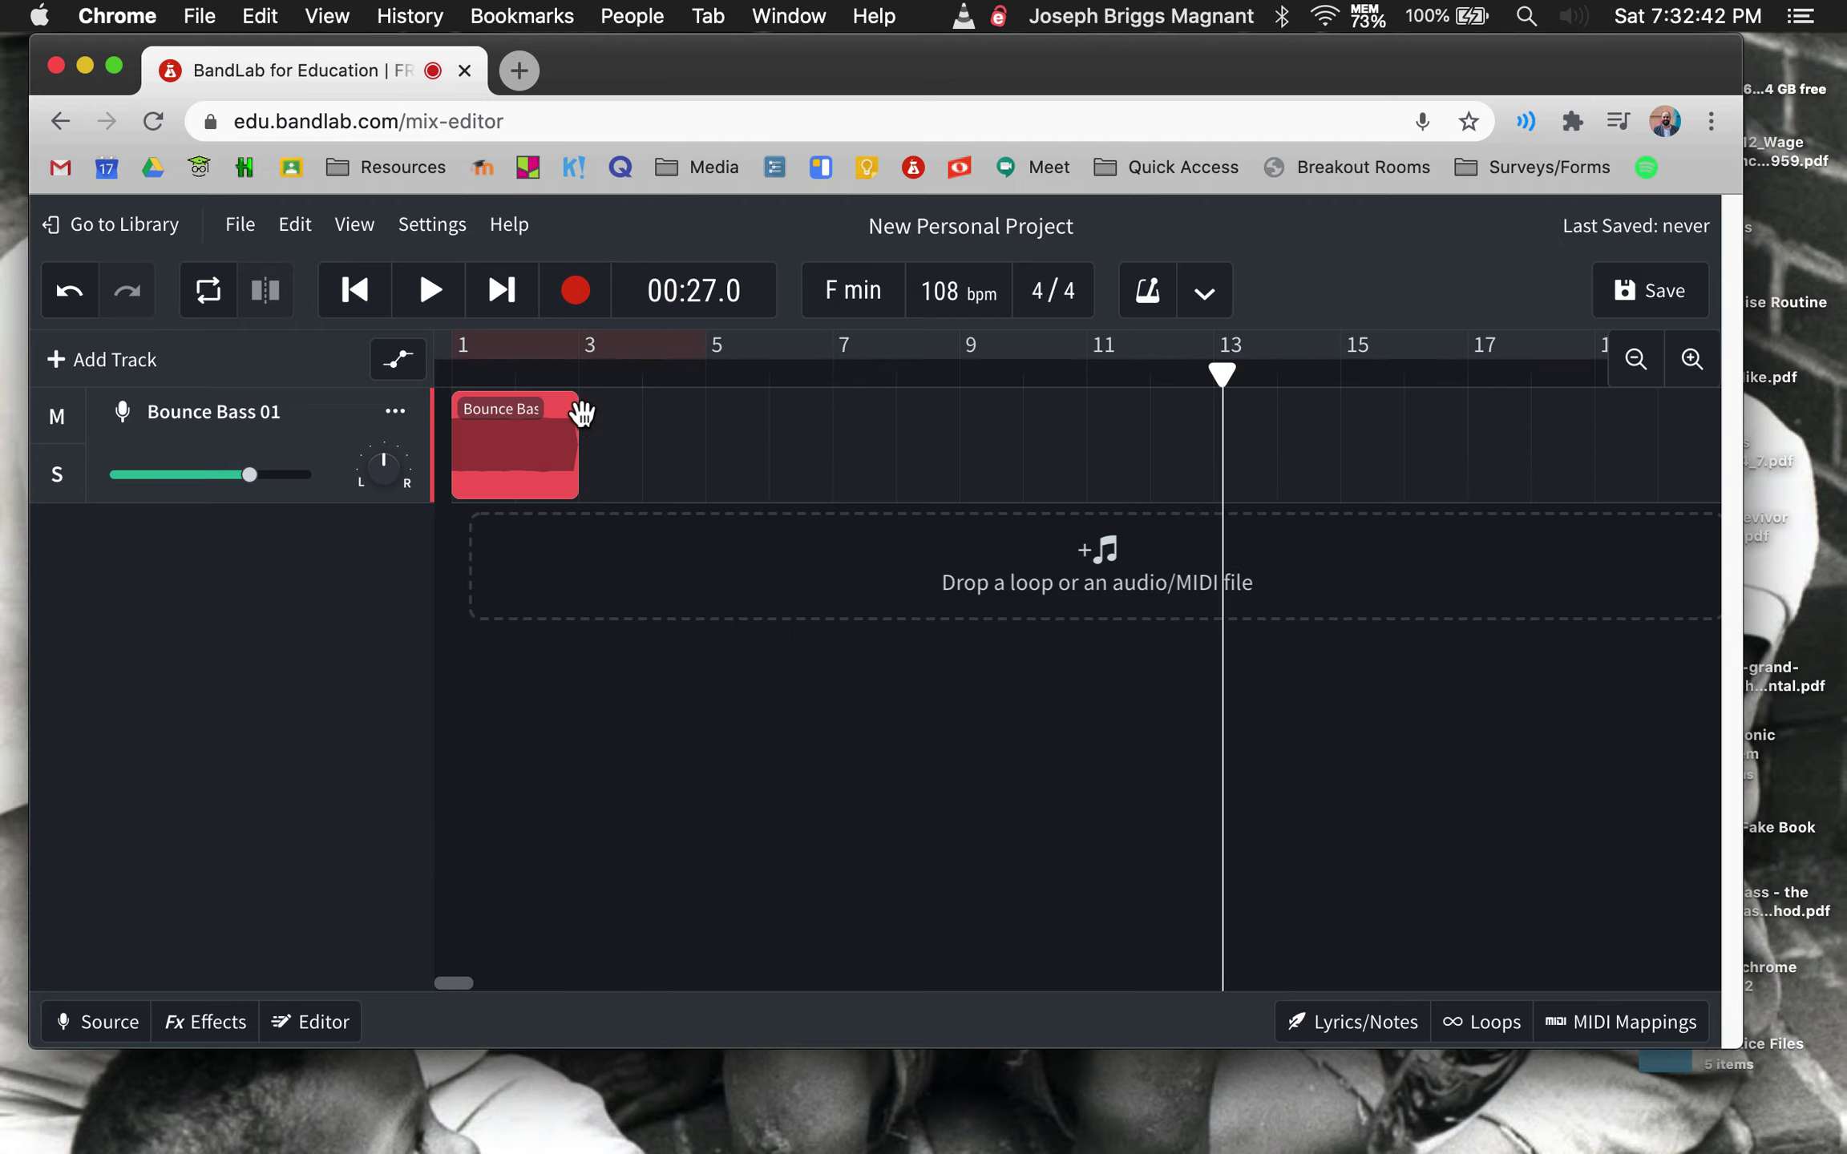
pyautogui.scroll(1, 626, 551)
pyautogui.scroll(1, 620, 535)
pyautogui.click(635, 447)
pyautogui.moveTo(654, 409)
pyautogui.mouseDown()
pyautogui.moveTo(1833, 390)
pyautogui.moveTo(1637, 468)
pyautogui.mouseUp()
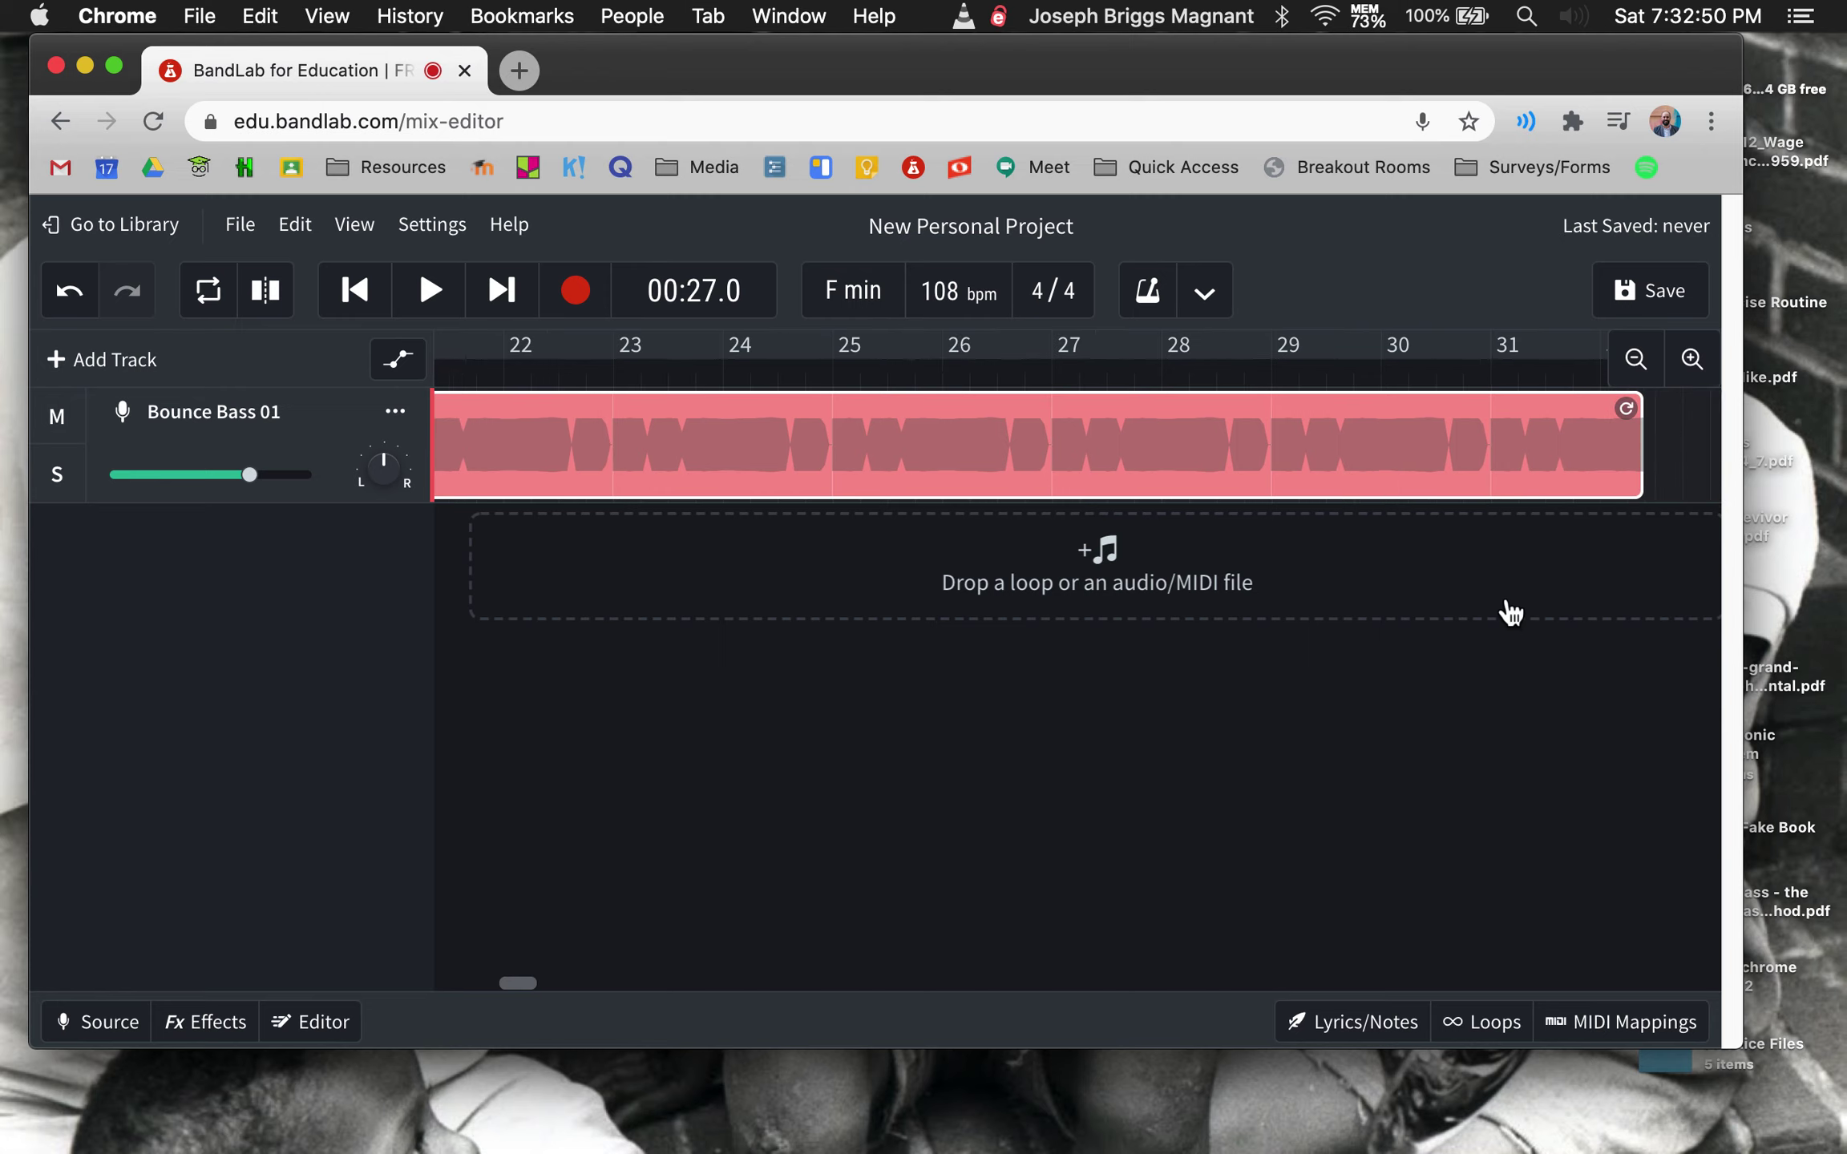
pyautogui.scroll(5, 1501, 592)
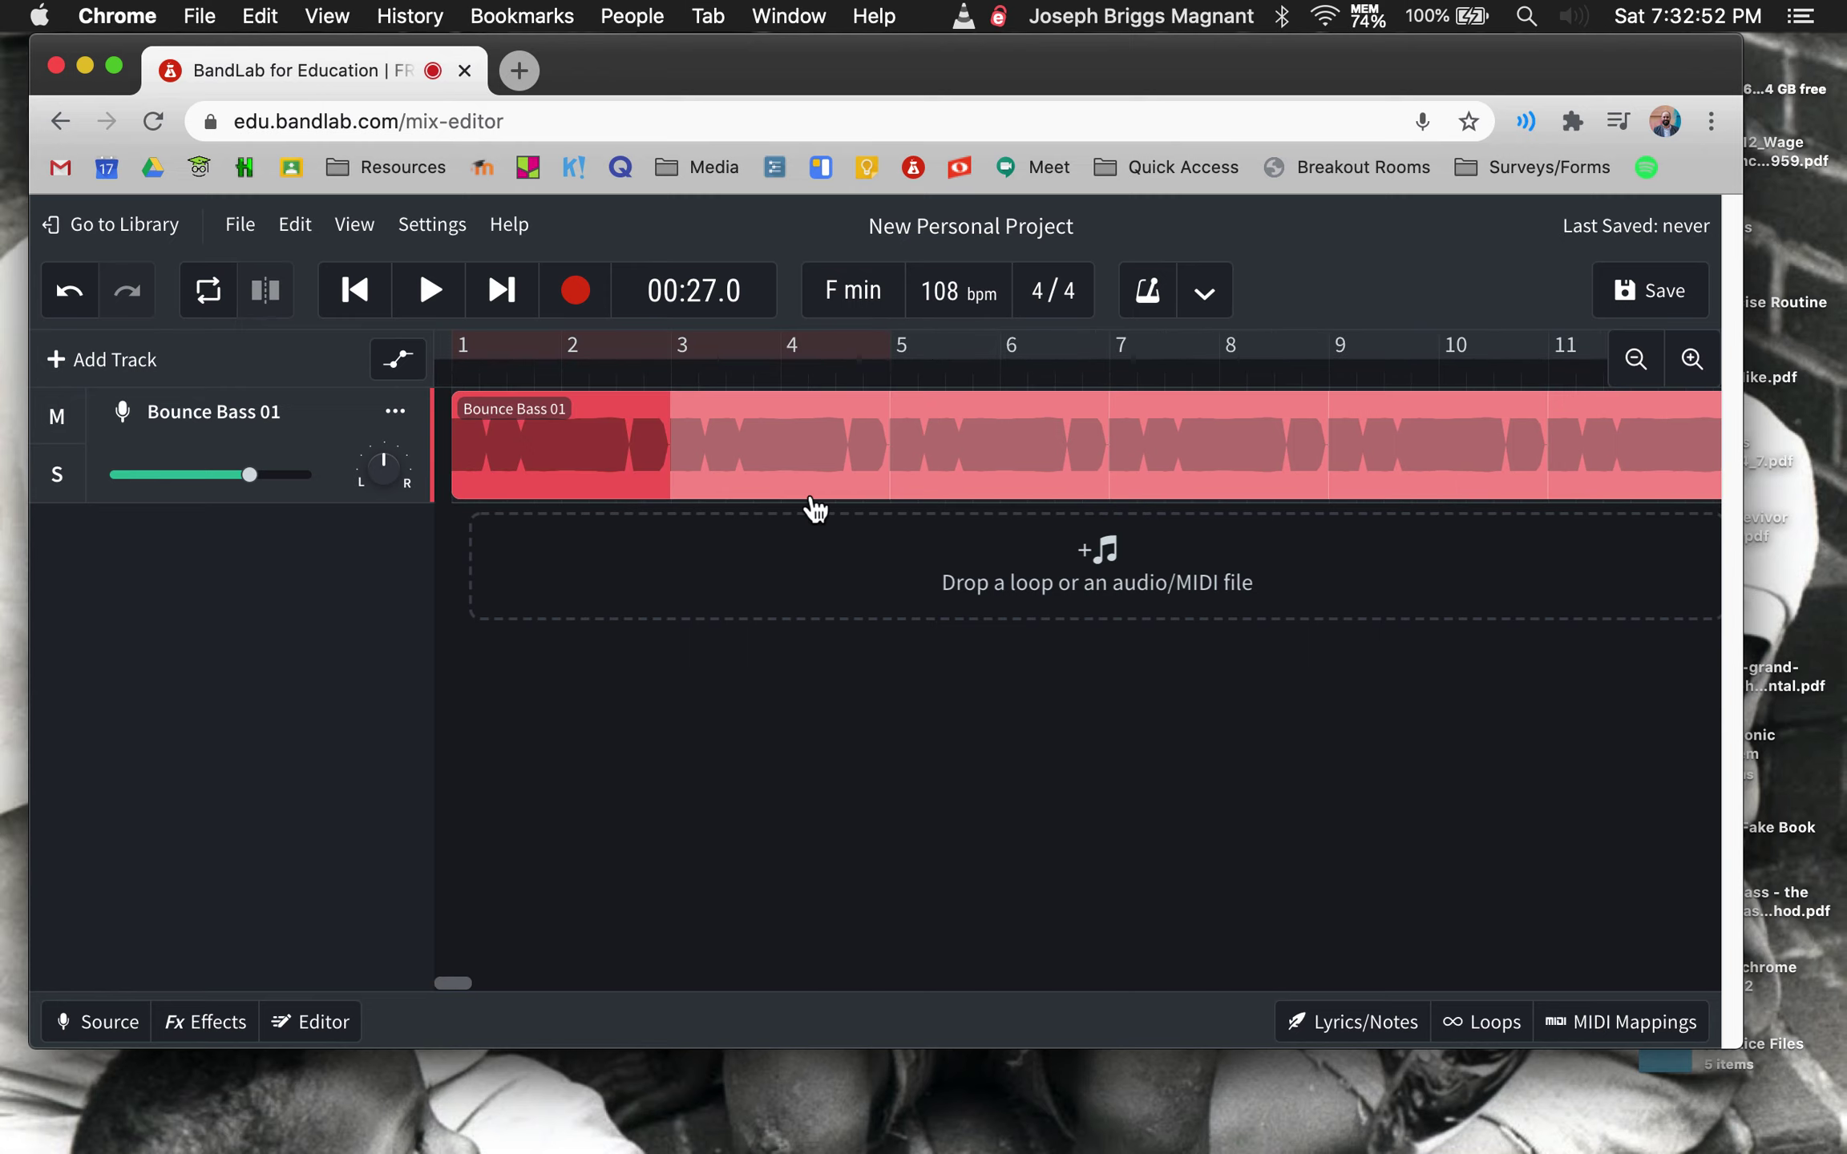
pyautogui.click(61, 360)
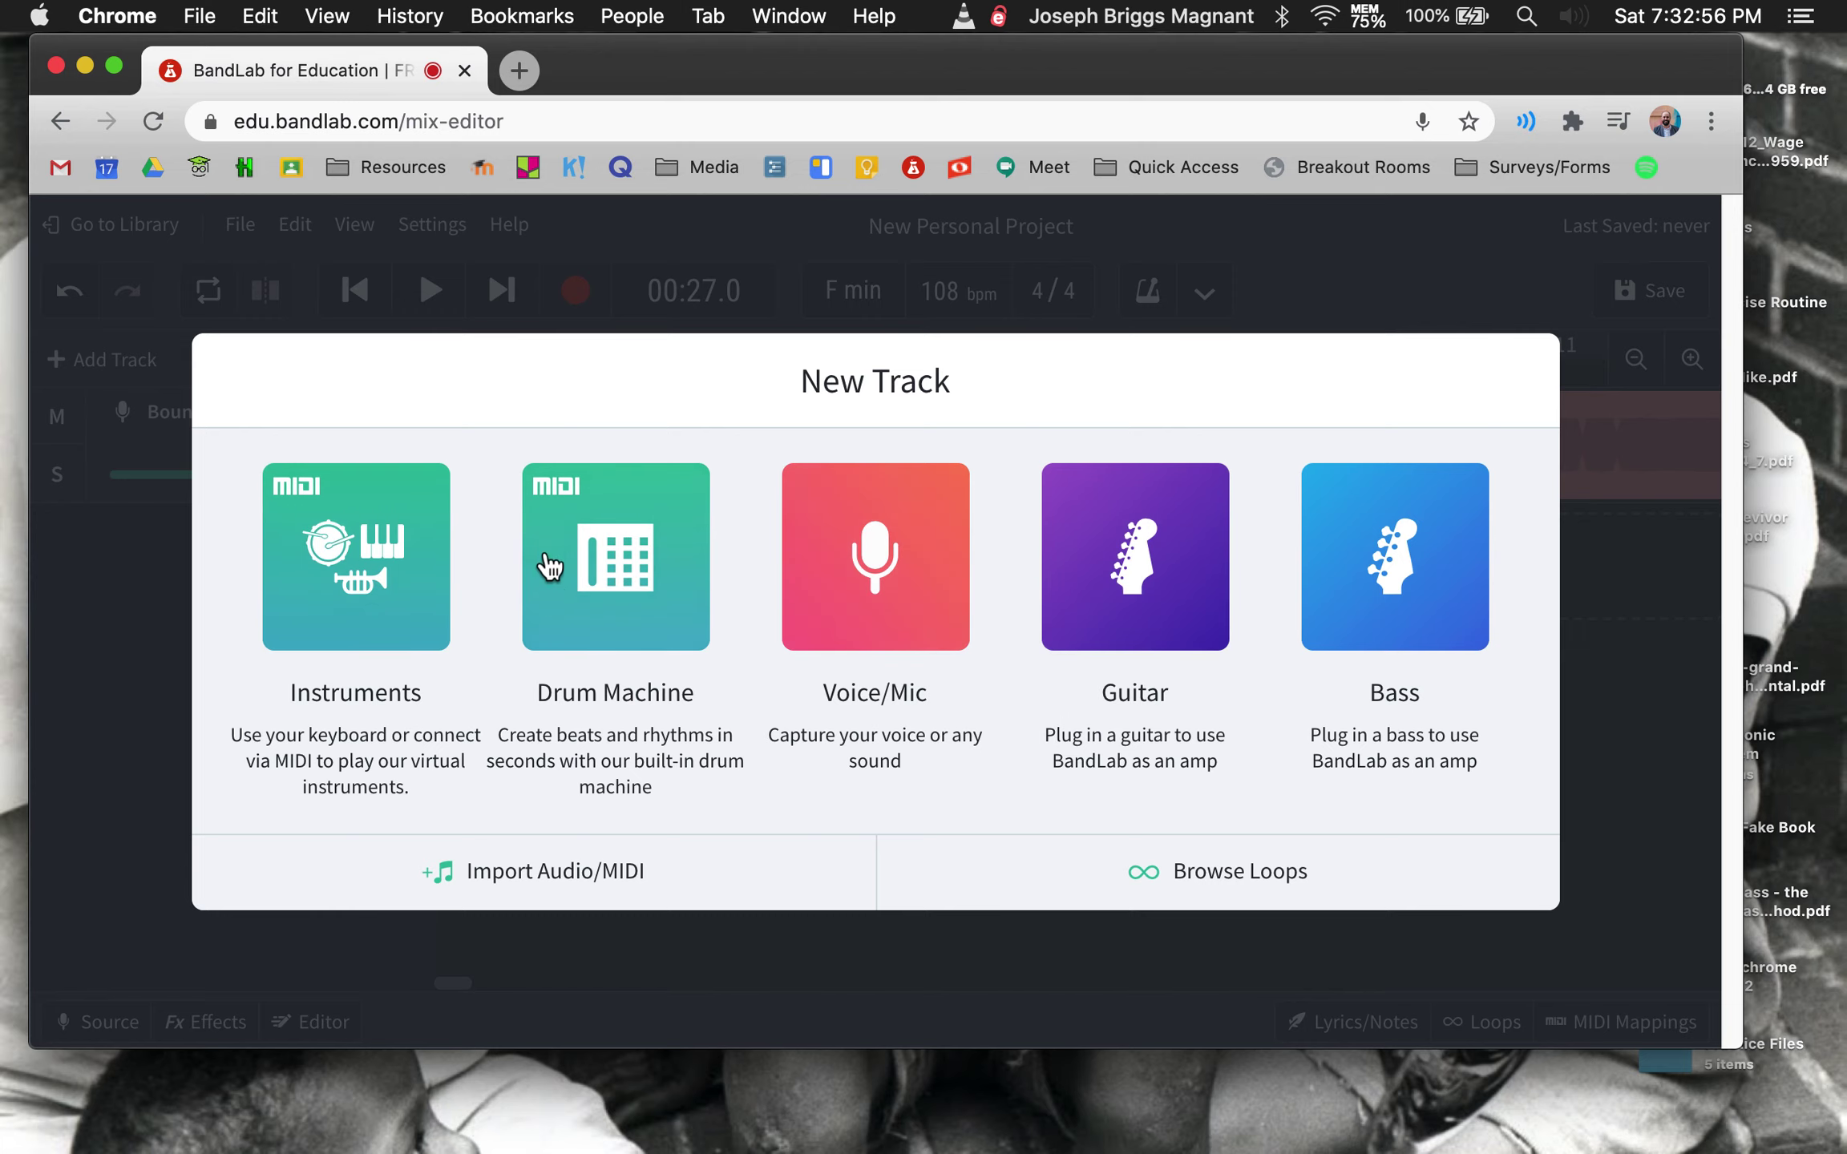
pyautogui.click(1240, 872)
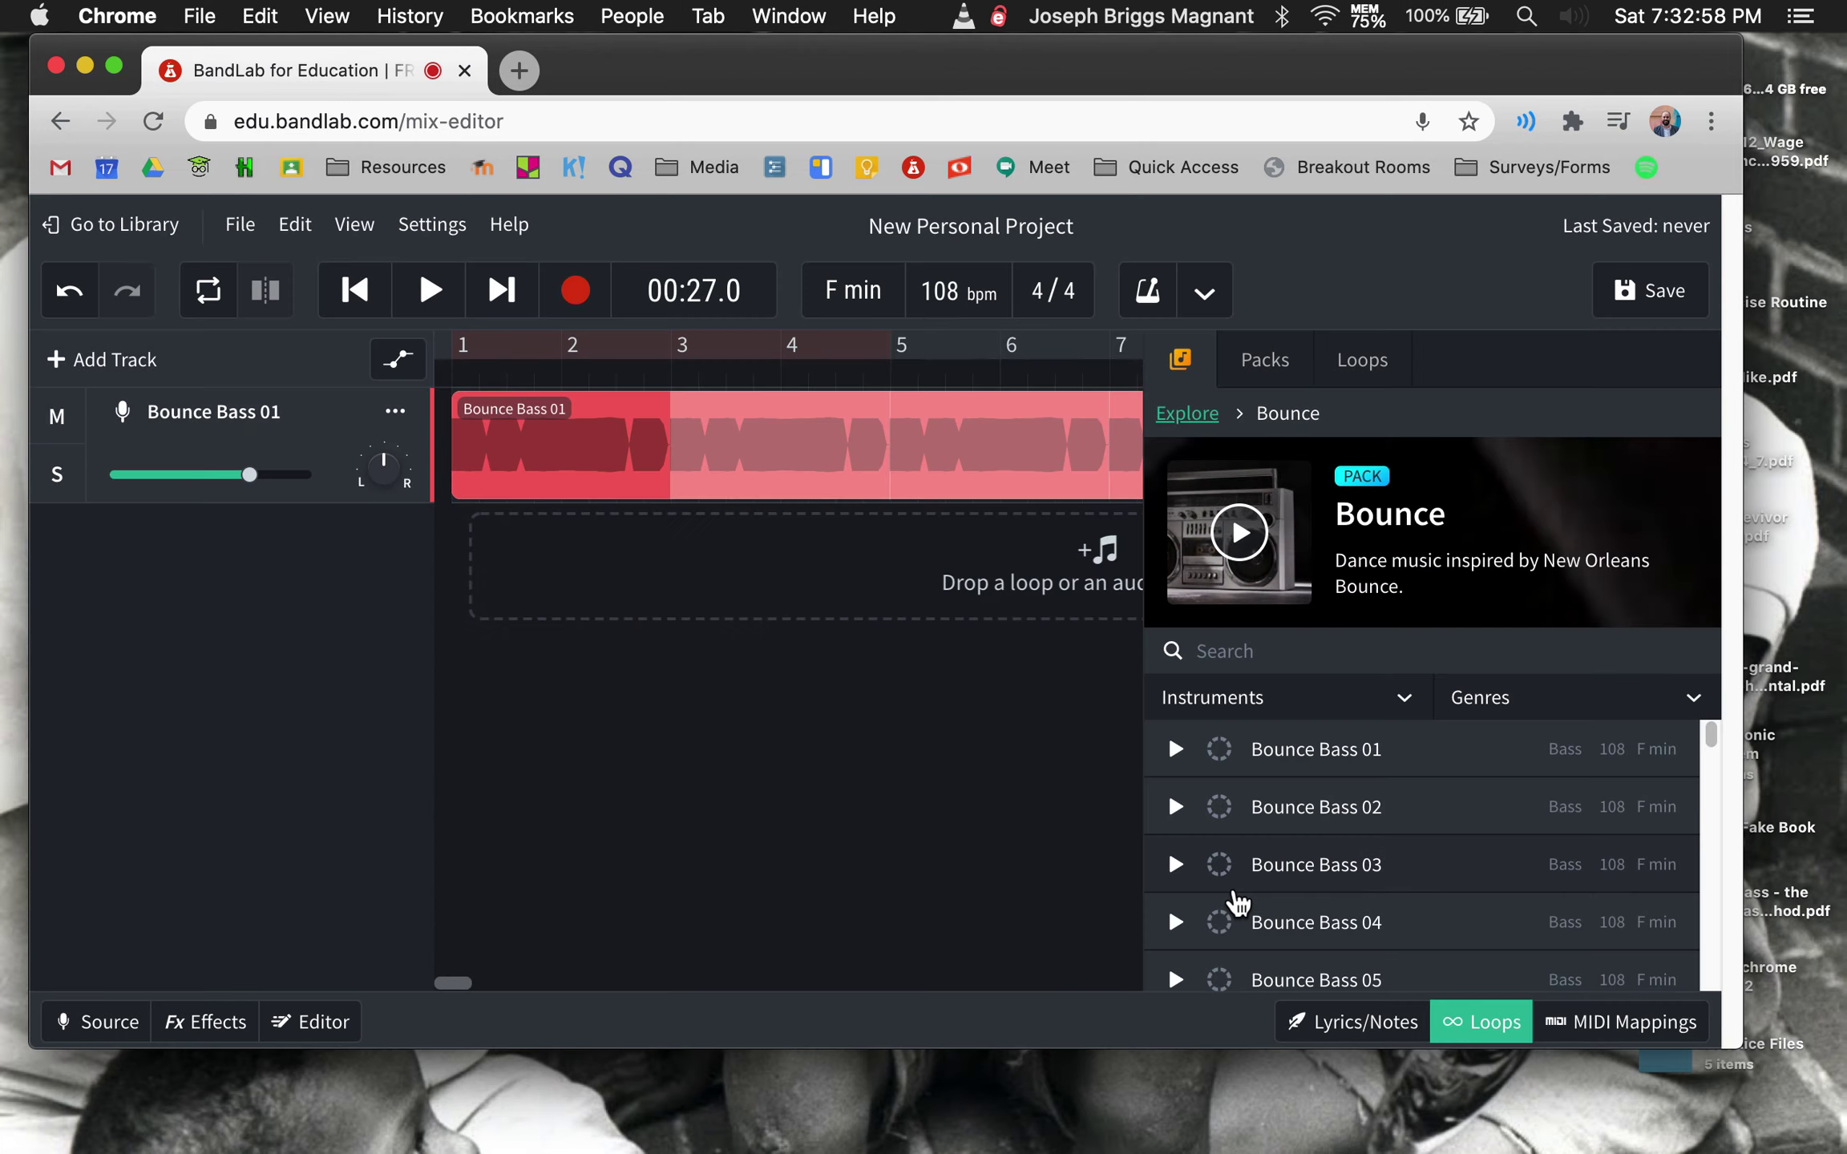
pyautogui.scroll(-5, 1237, 902)
pyautogui.scroll(-5, 1237, 902)
pyautogui.click(1352, 708)
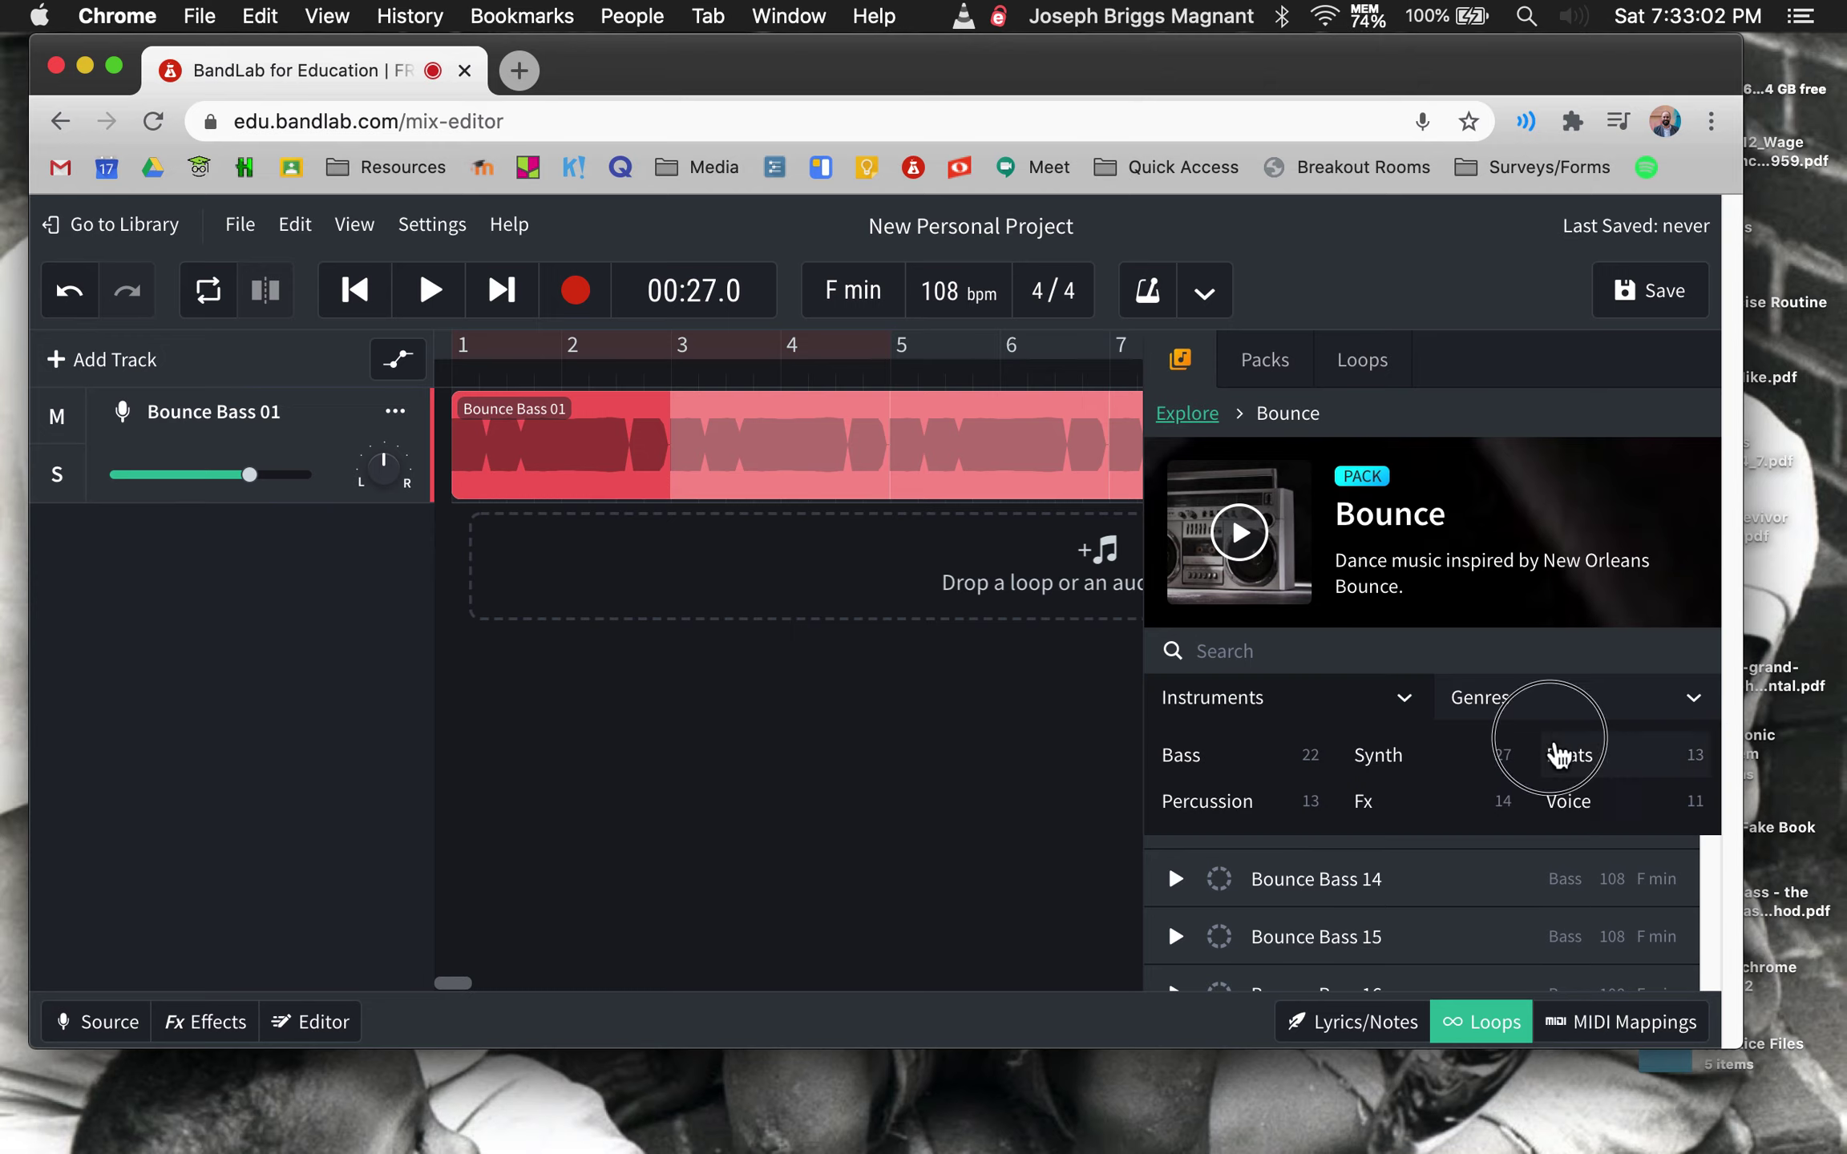
pyautogui.click(1568, 755)
pyautogui.click(1176, 750)
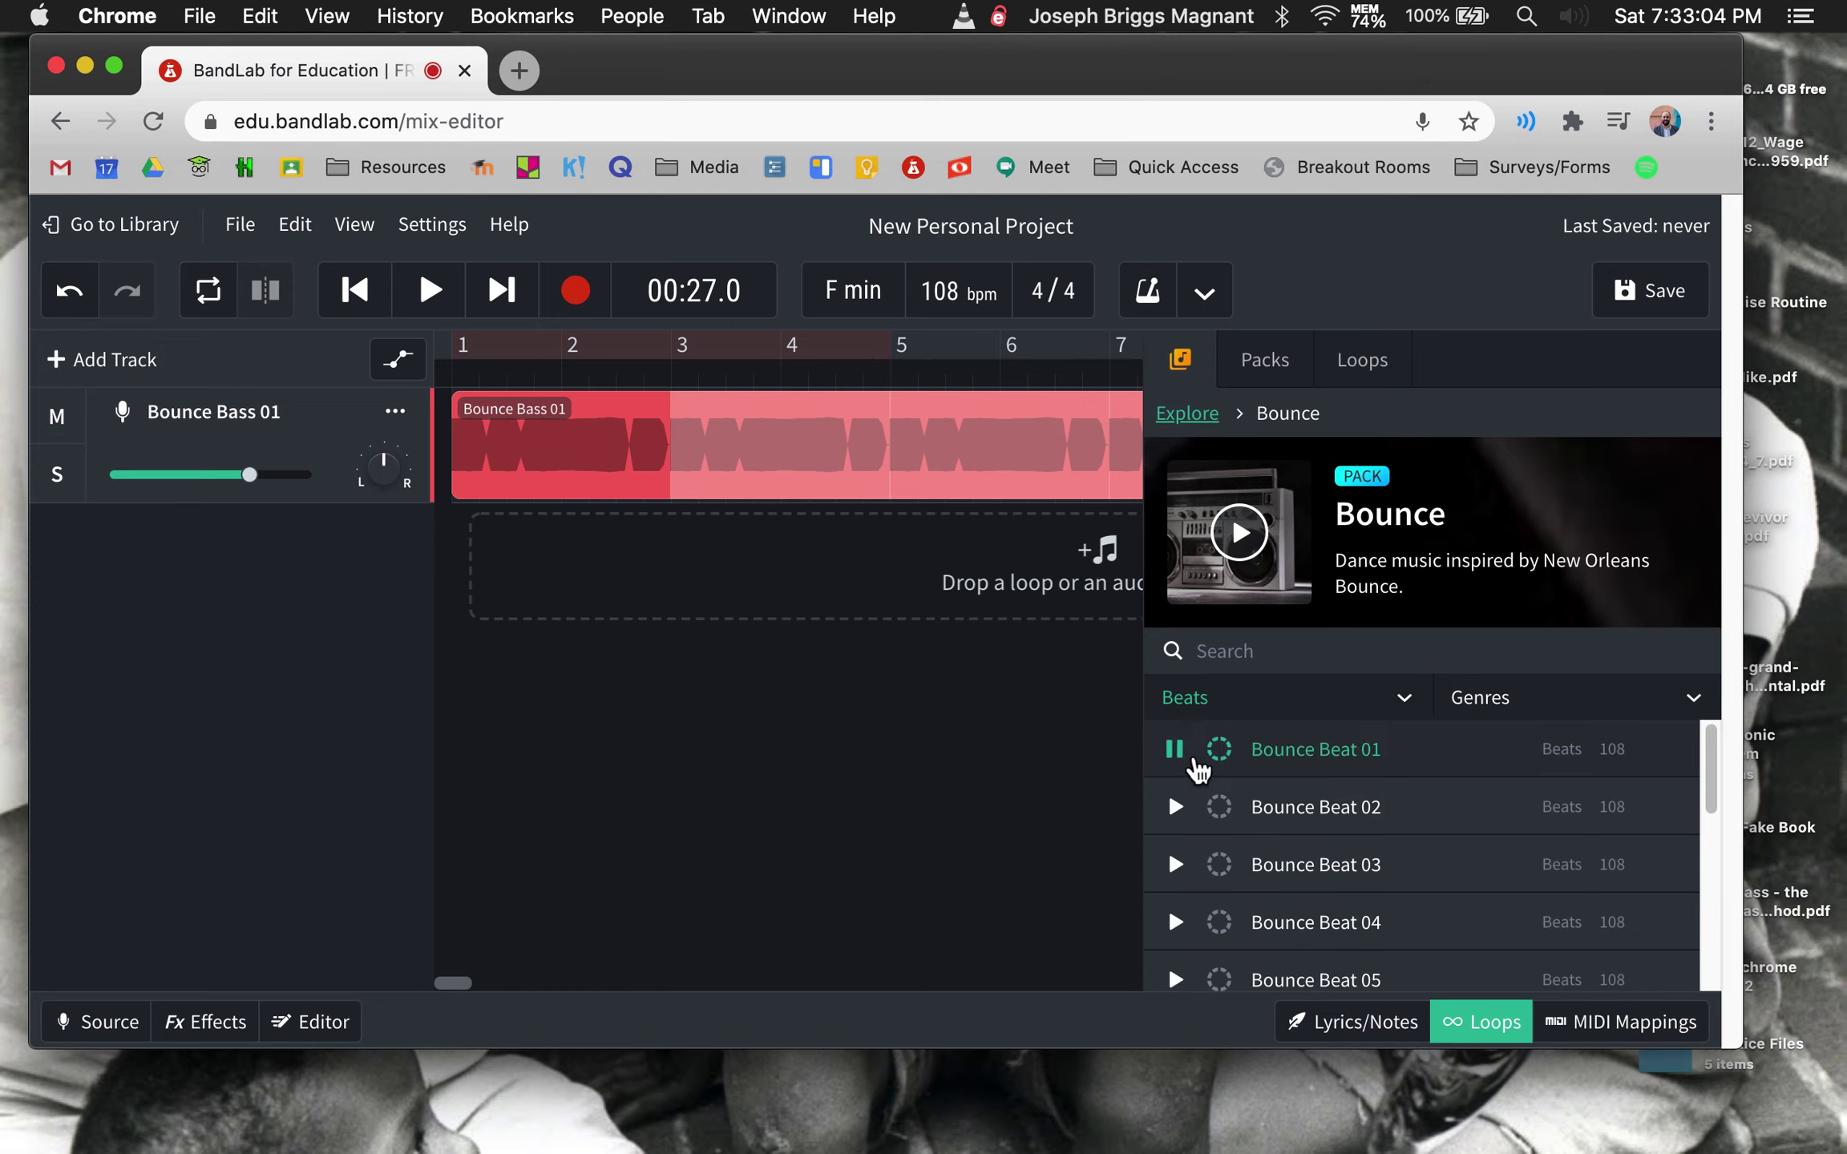
pyautogui.click(1176, 749)
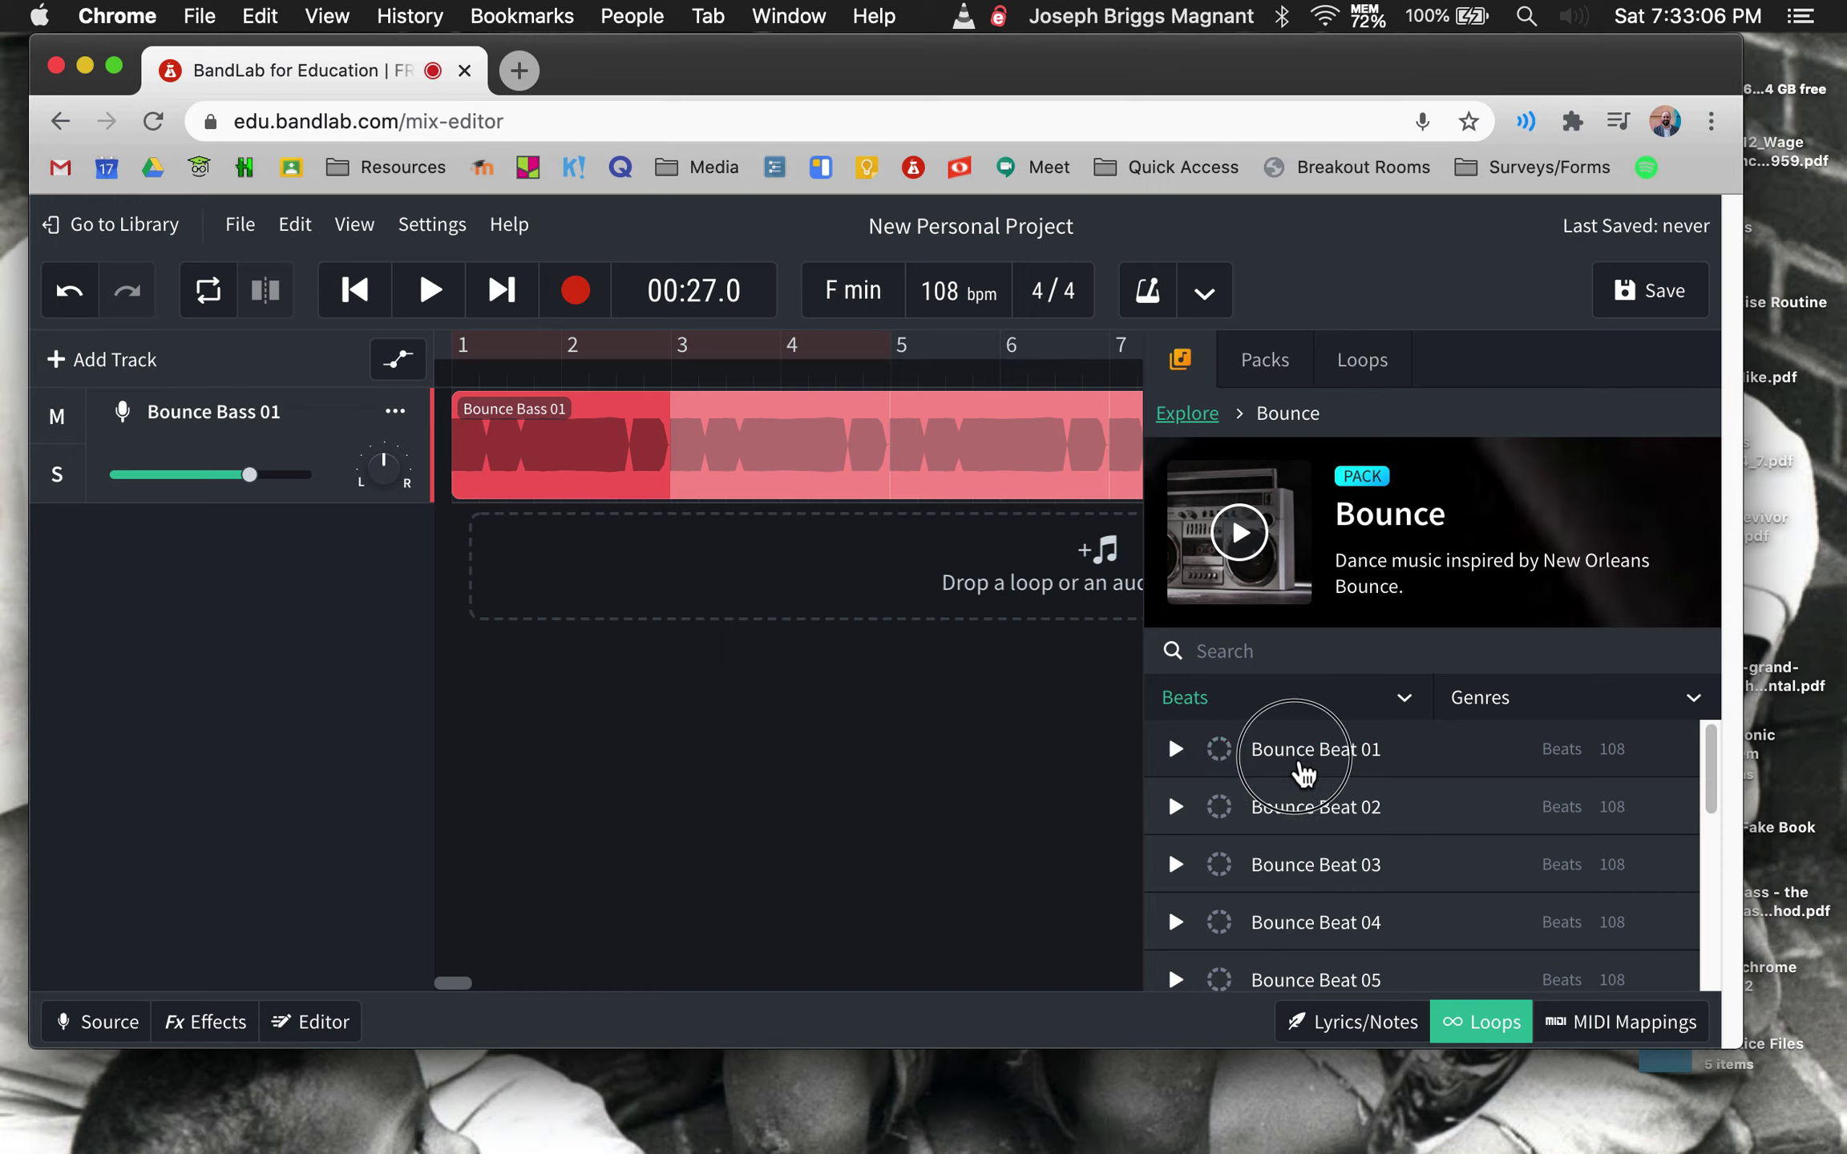
pyautogui.moveTo(1343, 754); pyautogui.dragTo(577, 595)
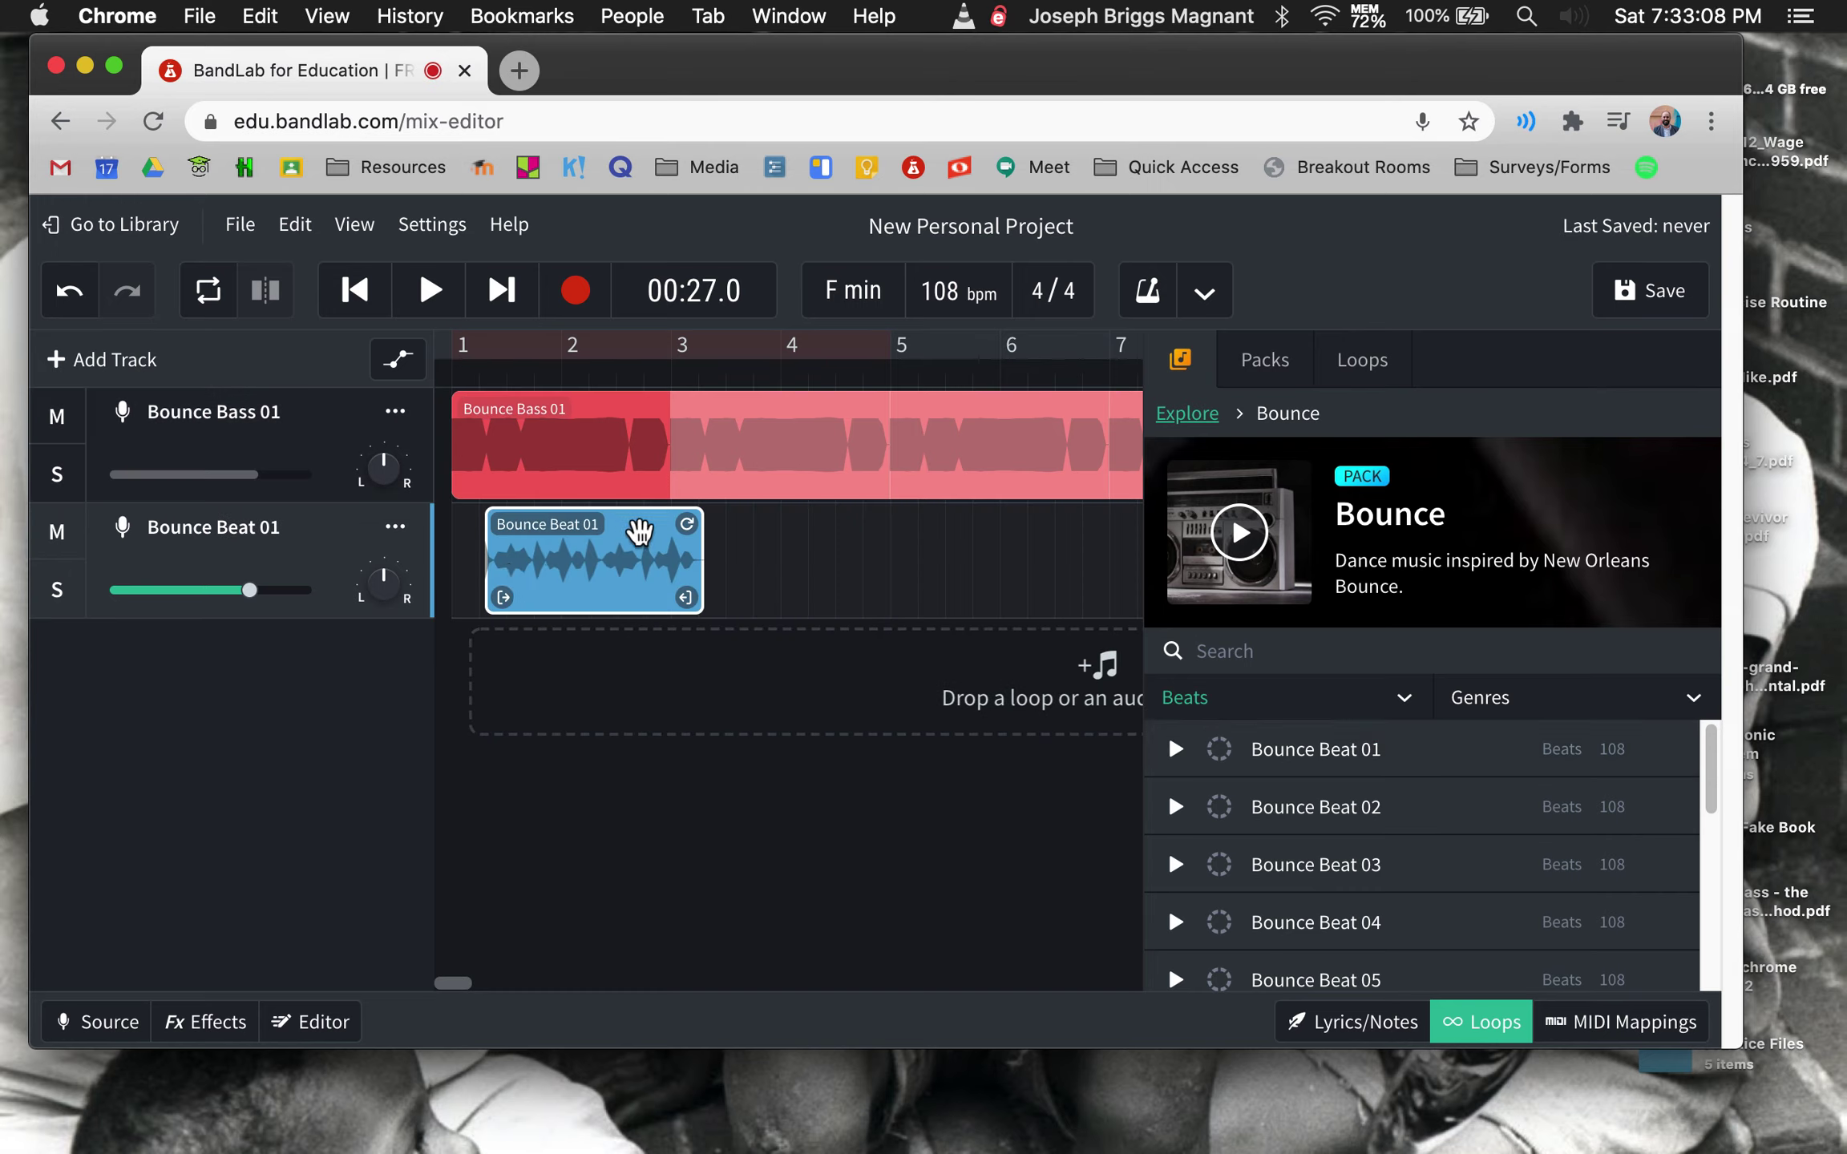
# - Align the Bounce Beat 01 clip to start at bar 1
pyautogui.moveTo(649, 538); pyautogui.dragTo(582, 537)
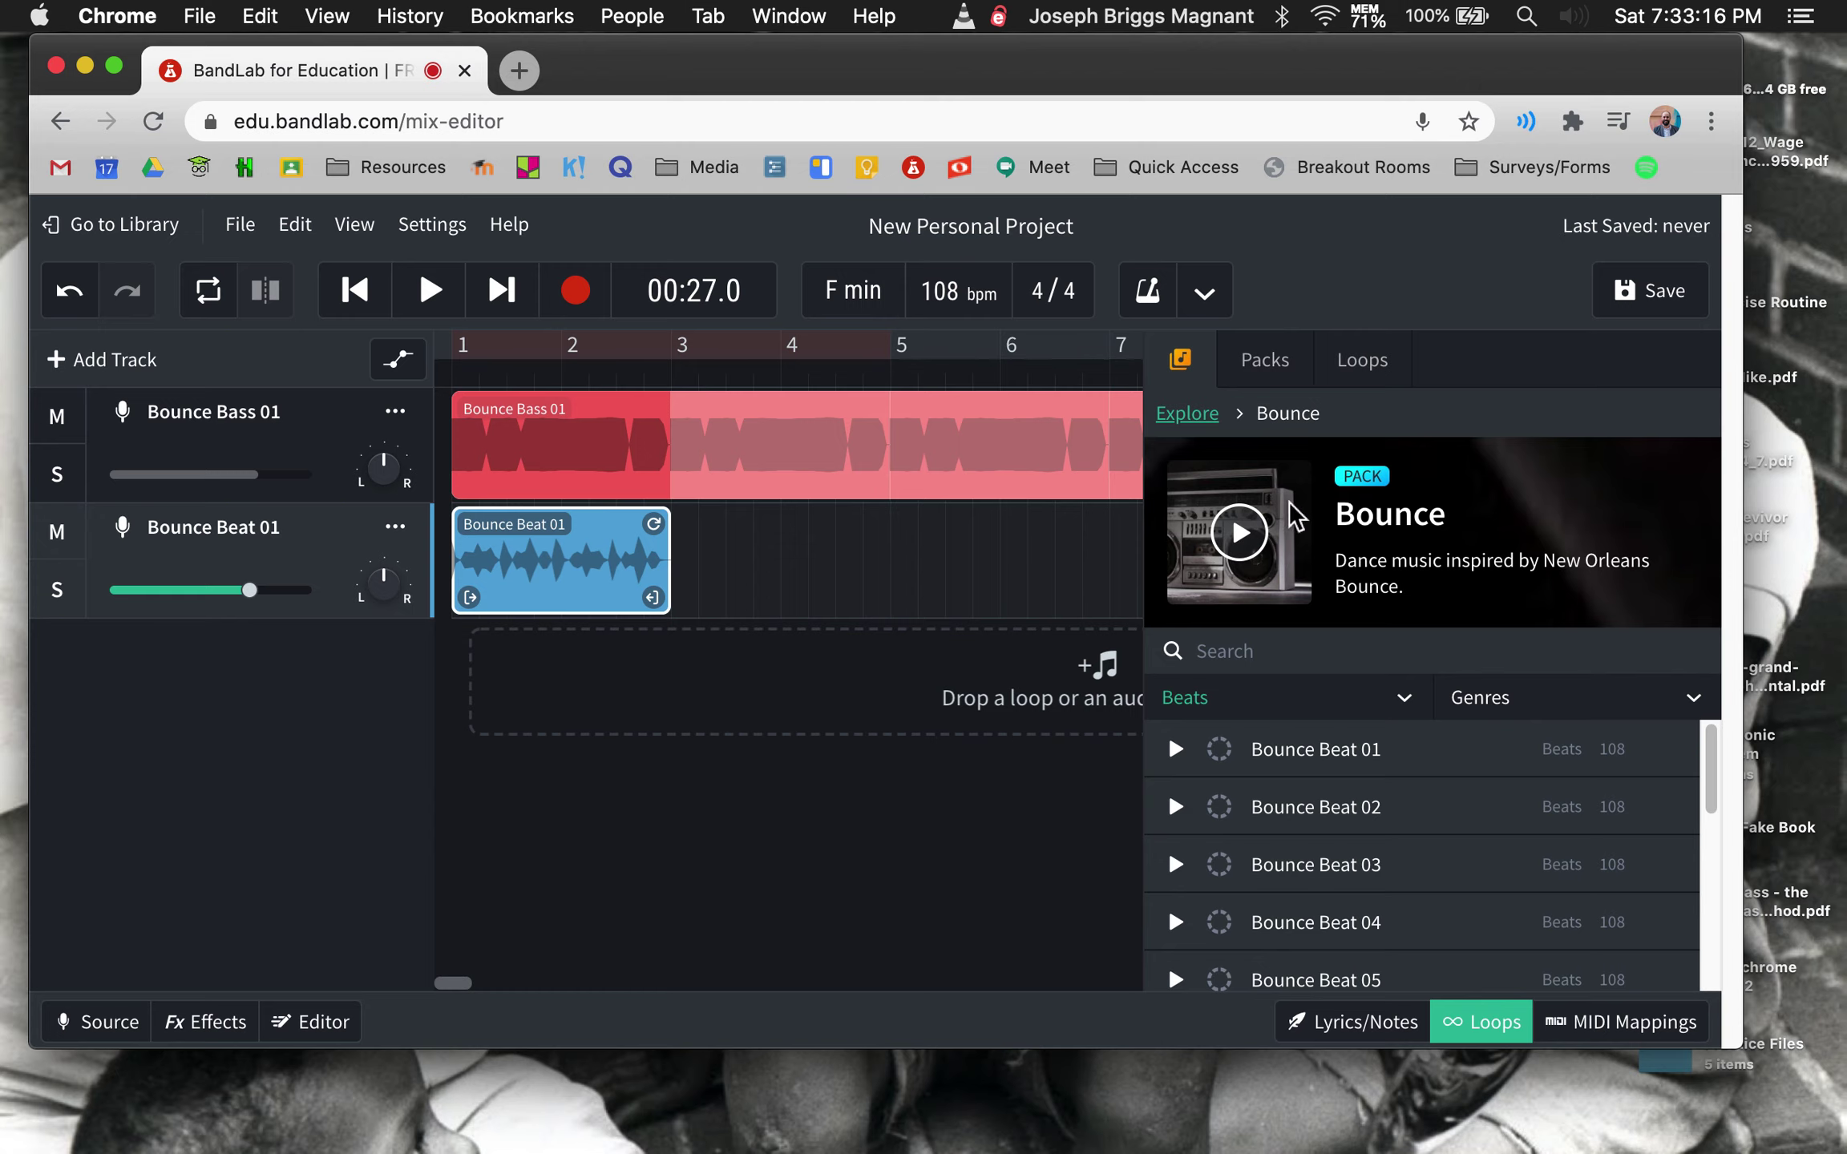
pyautogui.moveTo(1742, 1046); pyautogui.dragTo(1836, 1143)
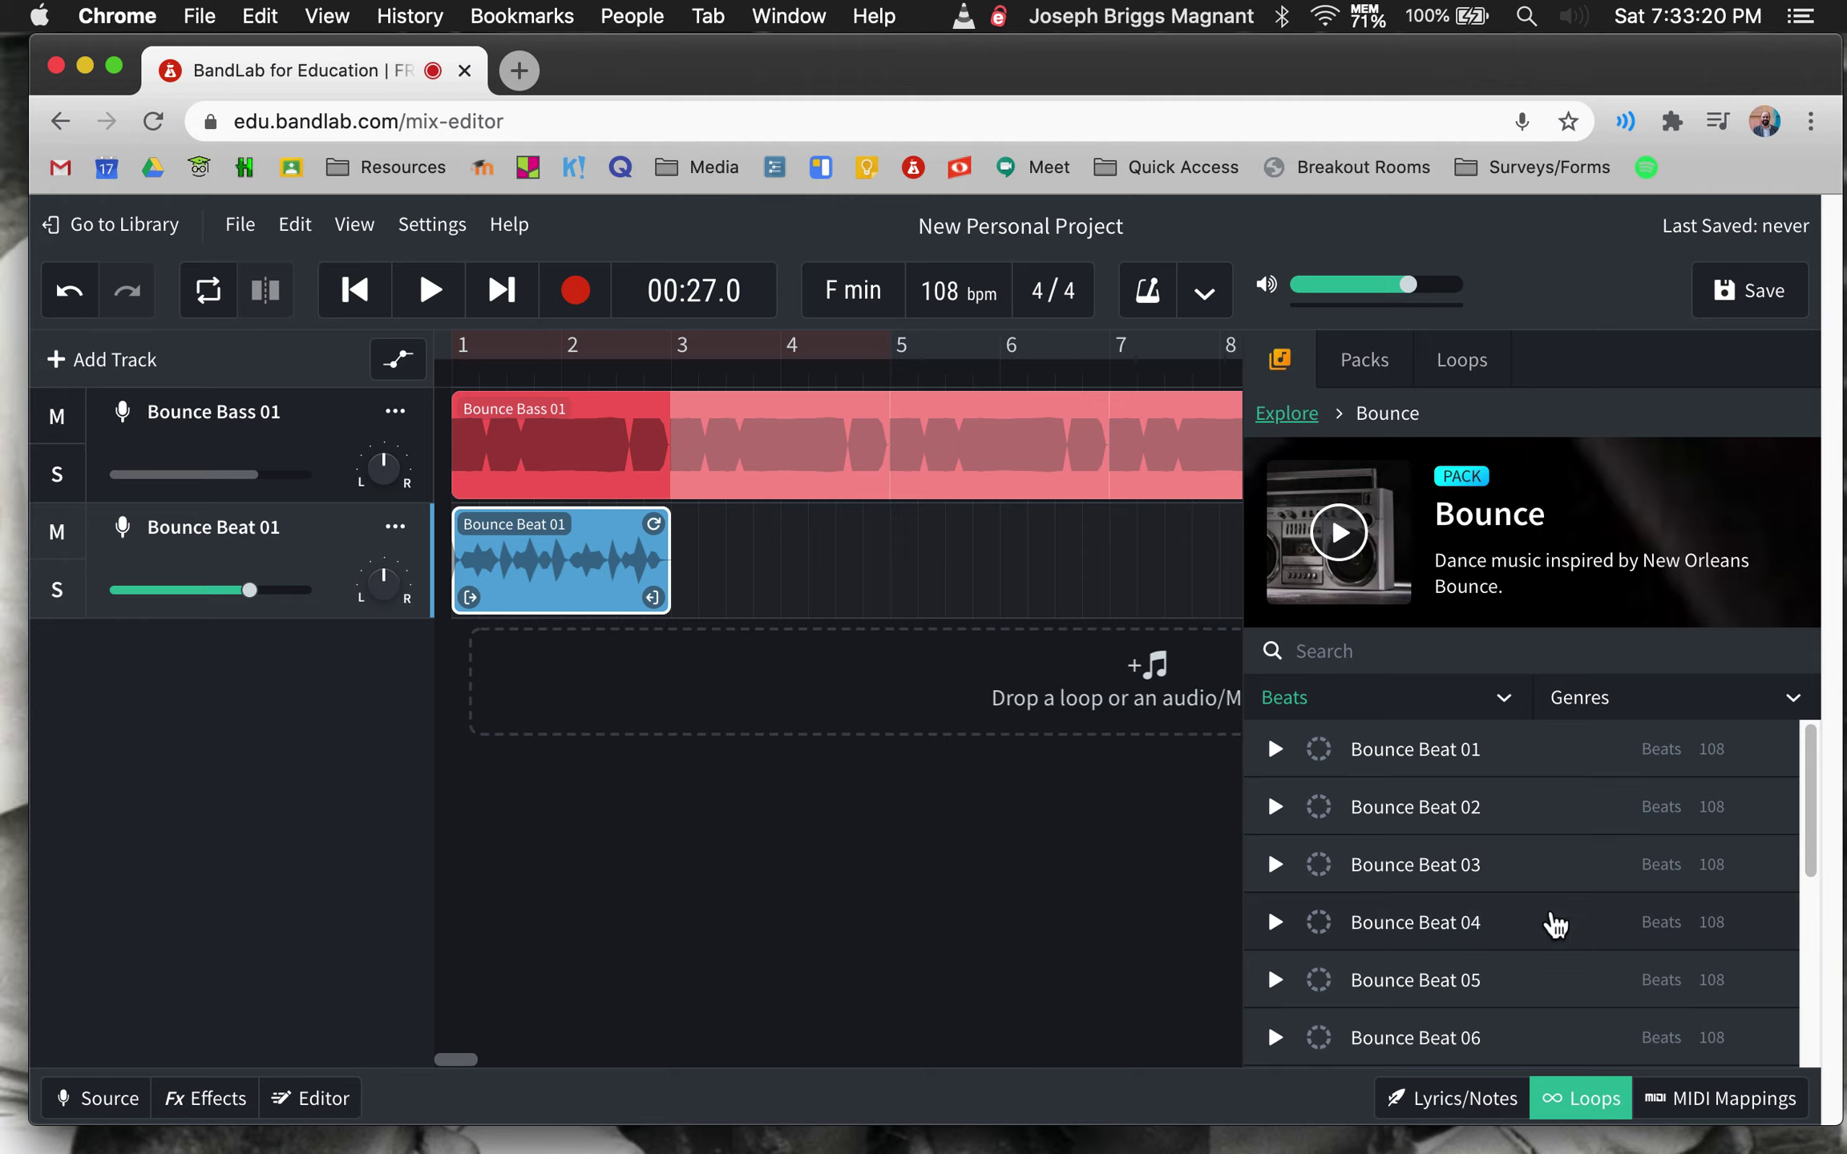
pyautogui.click(1580, 1095)
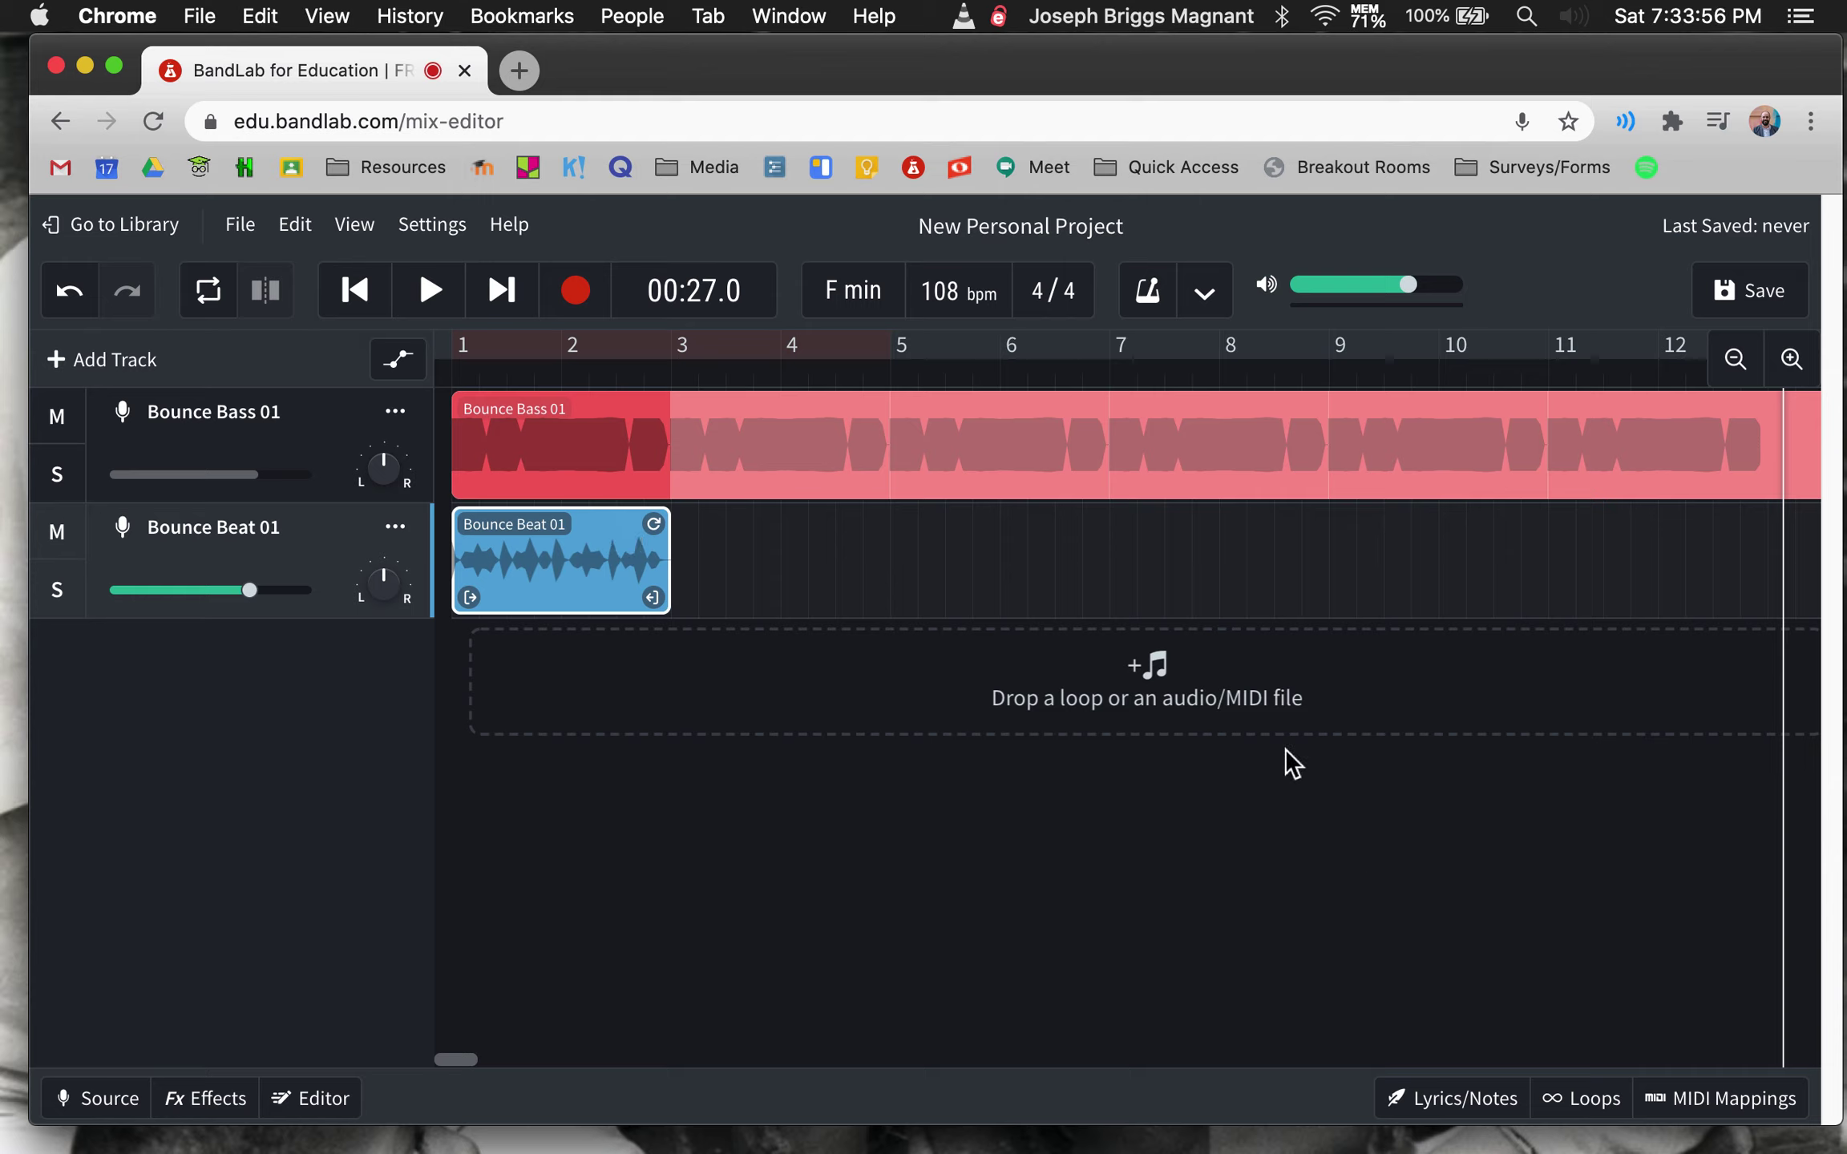
# - Shift the beat clip, move the beat track above bass, and loop the drums to about bar 32
pyautogui.moveTo(608, 532); pyautogui.dragTo(827, 531)
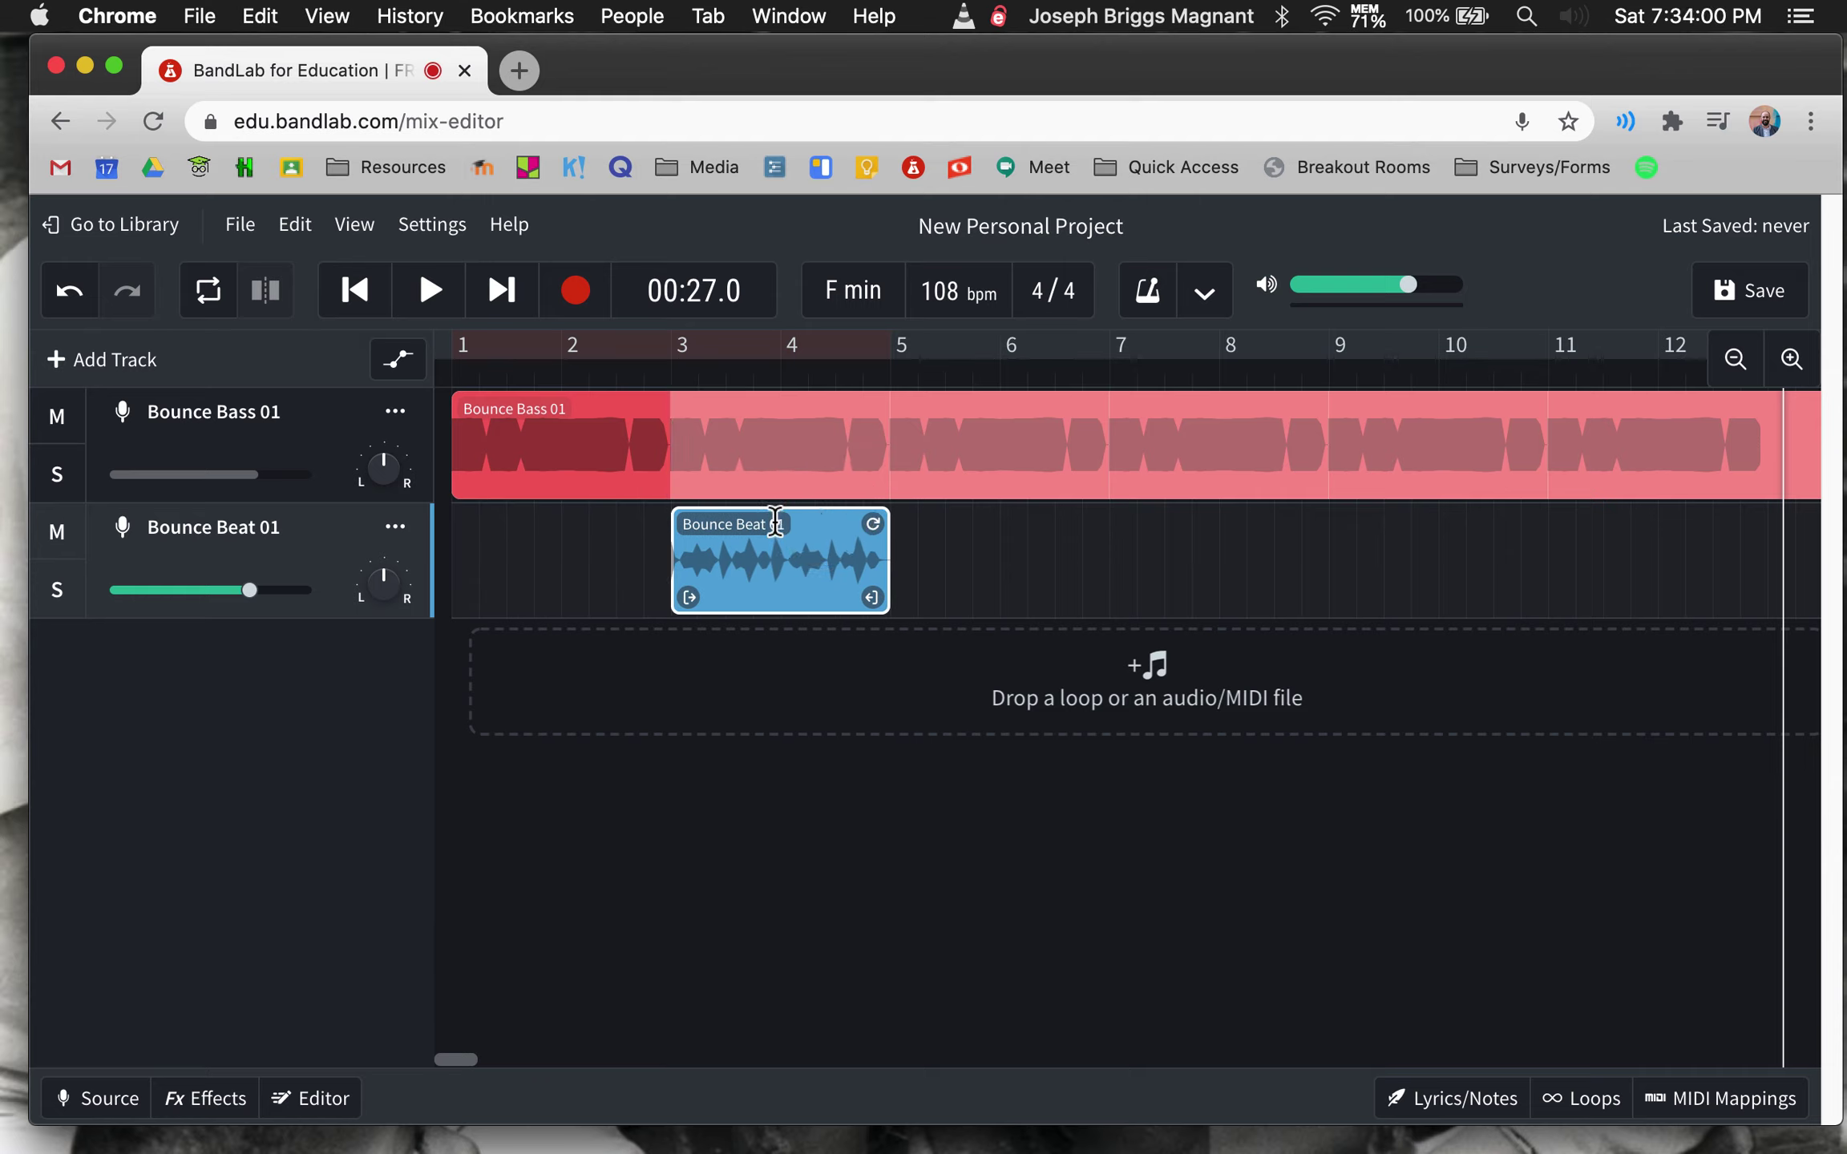
pyautogui.press('super+z')
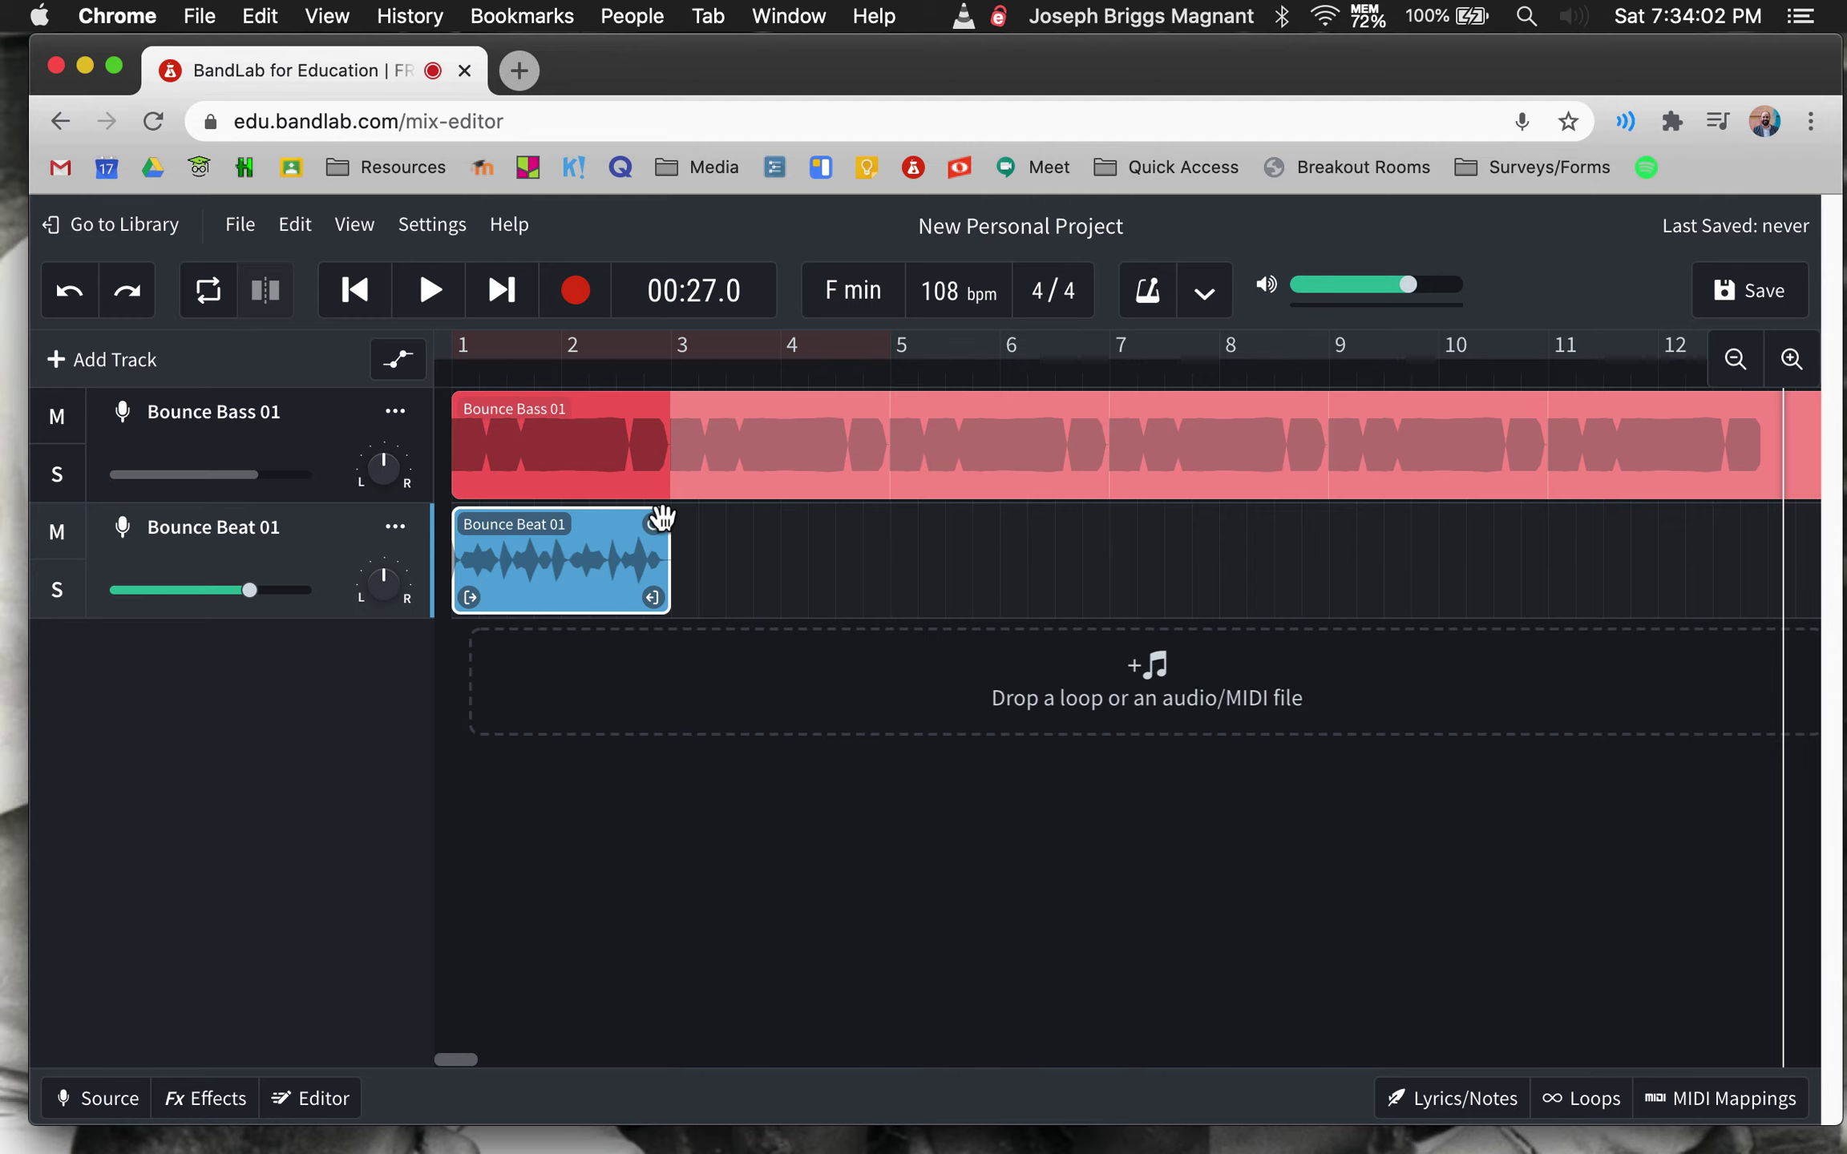
pyautogui.moveTo(337, 535); pyautogui.dragTo(316, 416)
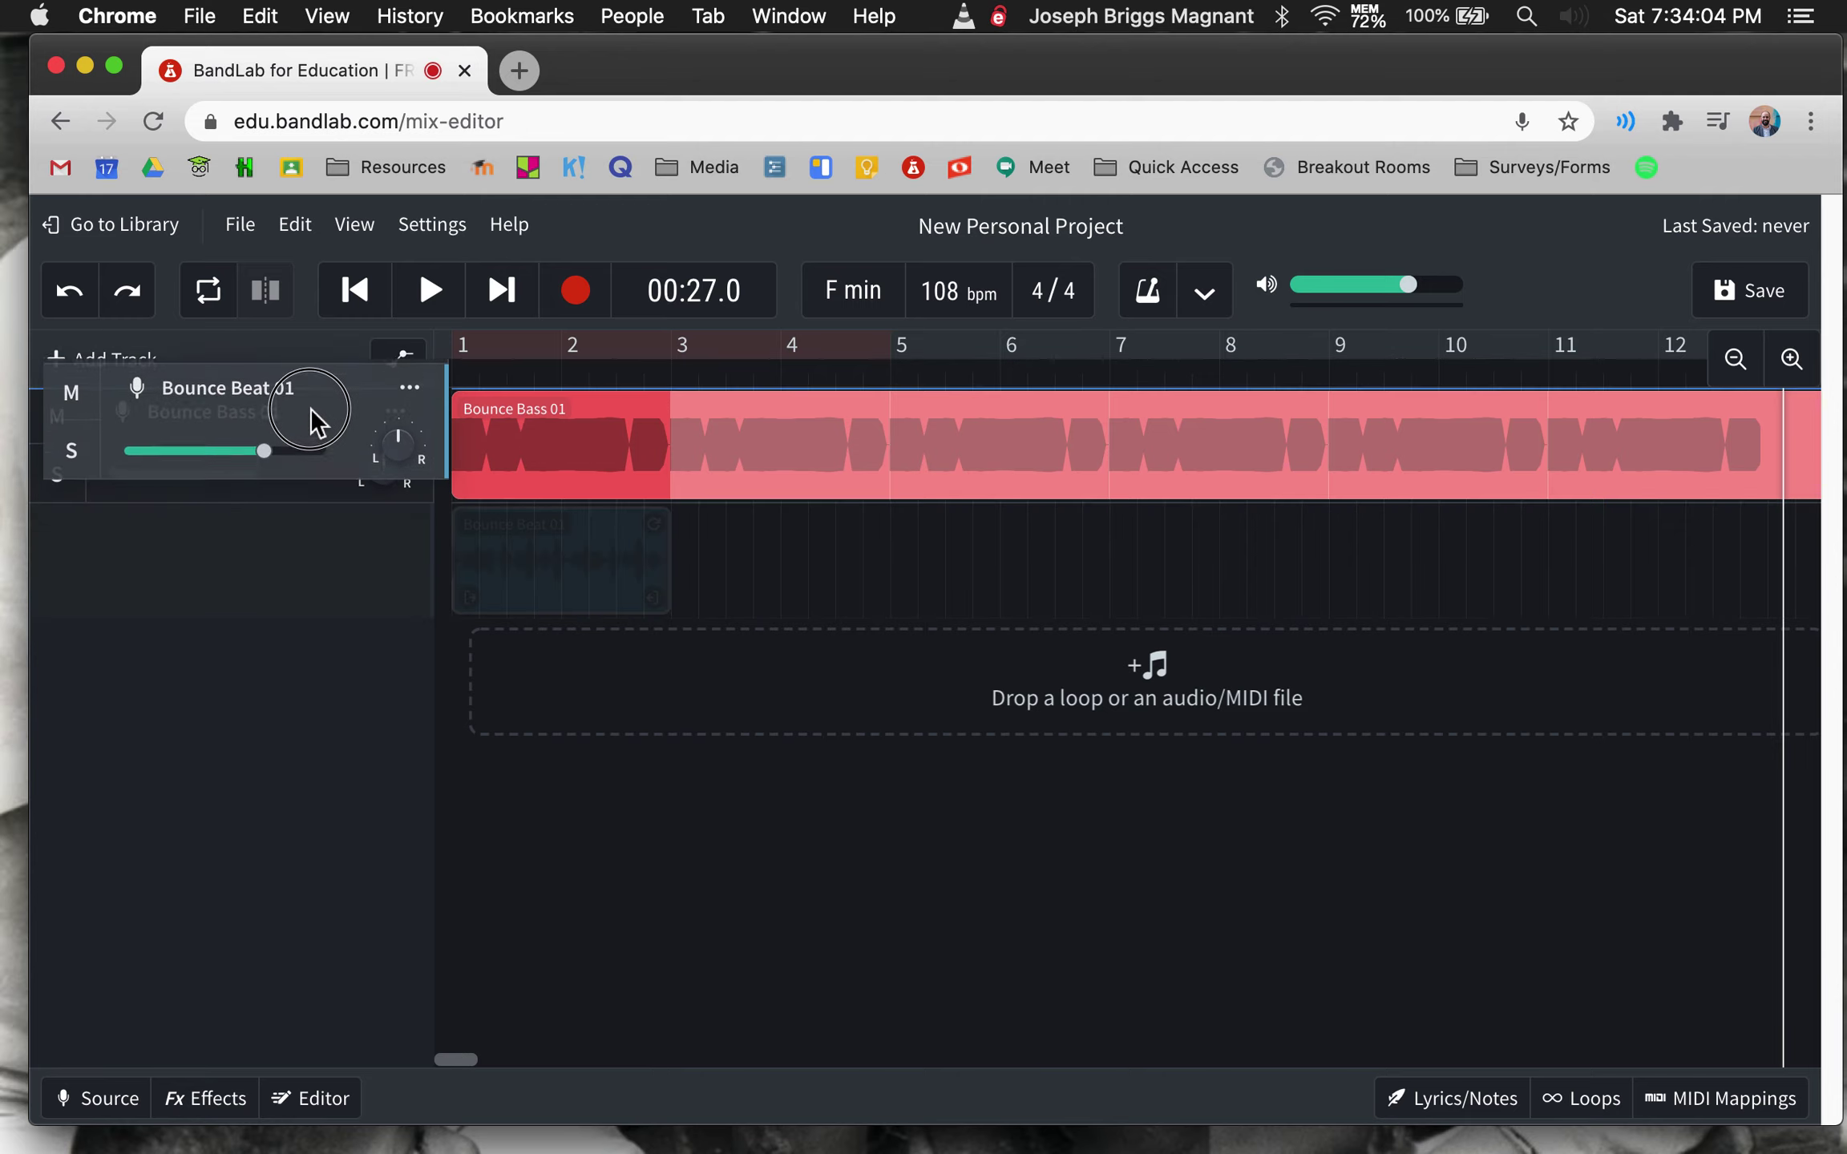
pyautogui.doubleClick(209, 414)
pyautogui.write('Drums')
pyautogui.doubleClick(164, 527)
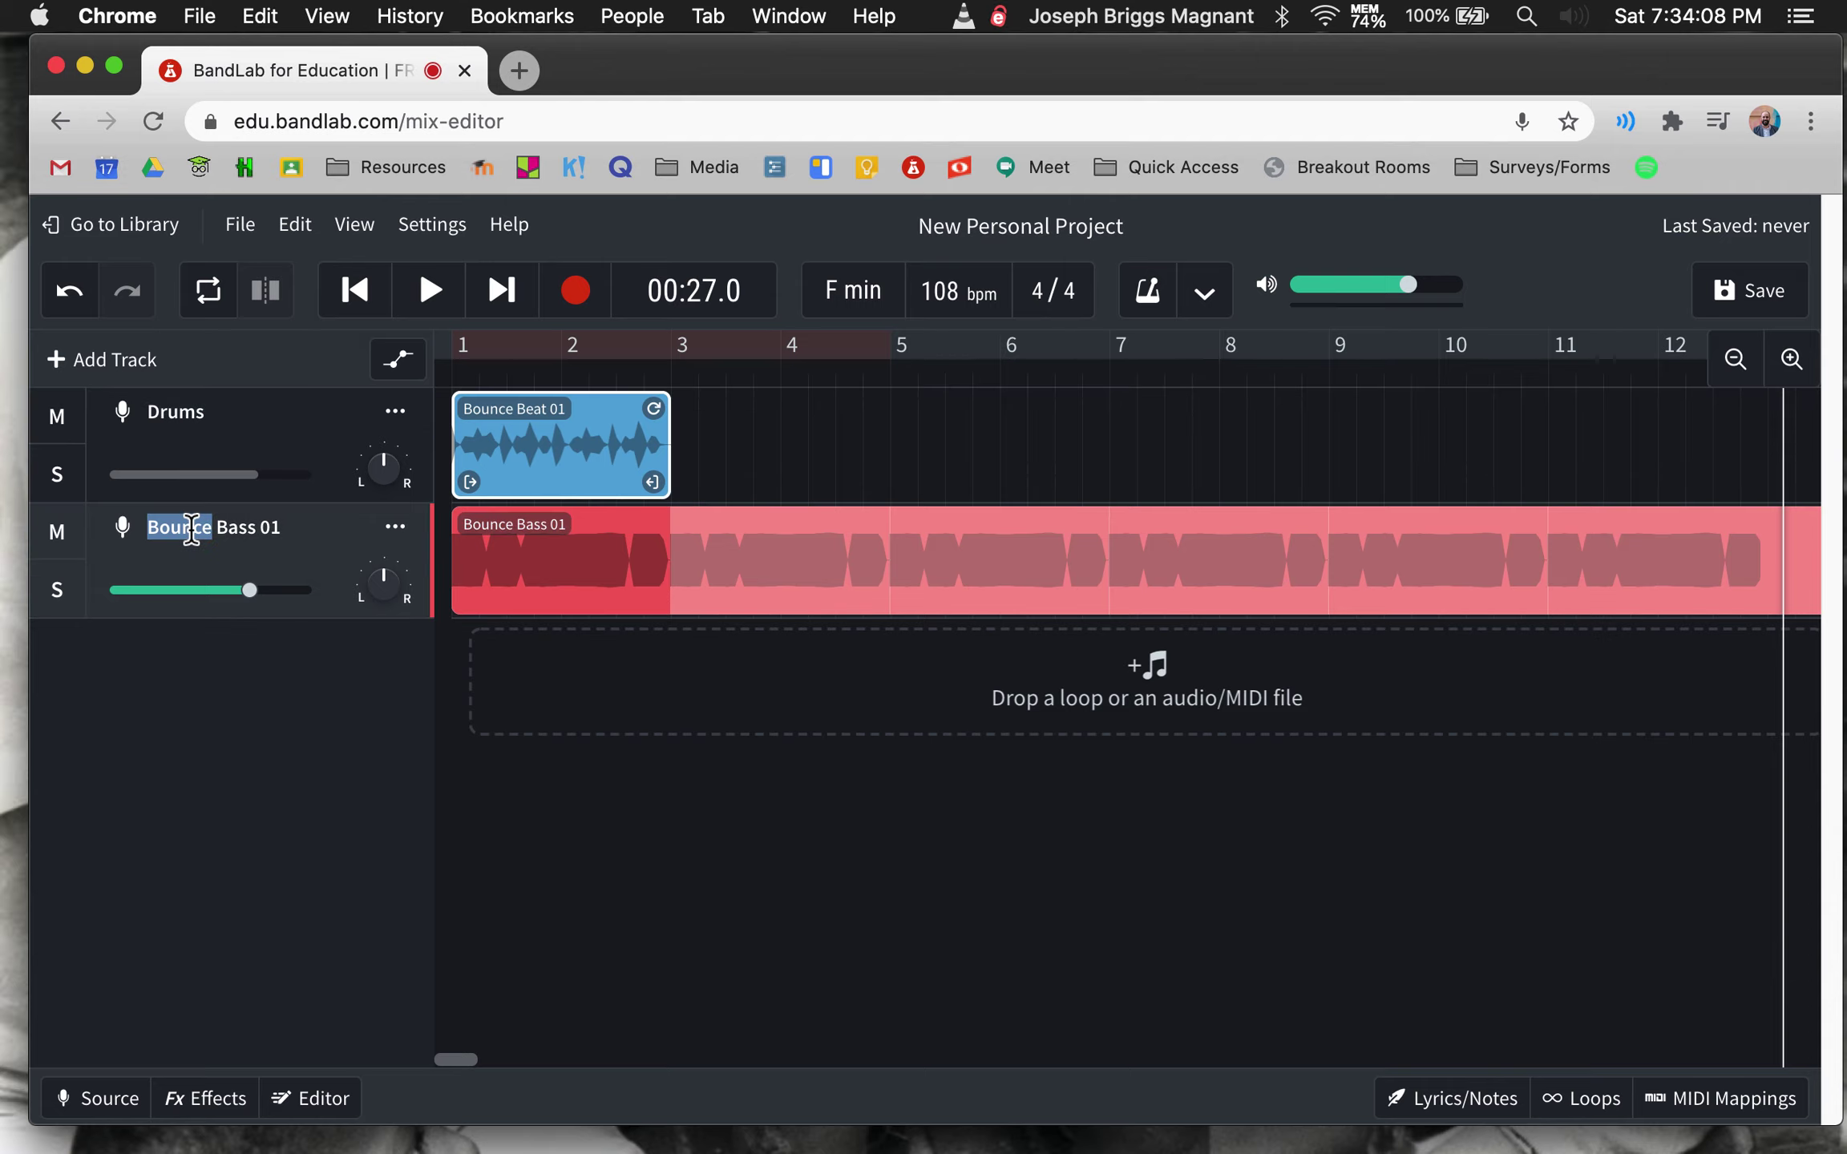
pyautogui.write('Bass')
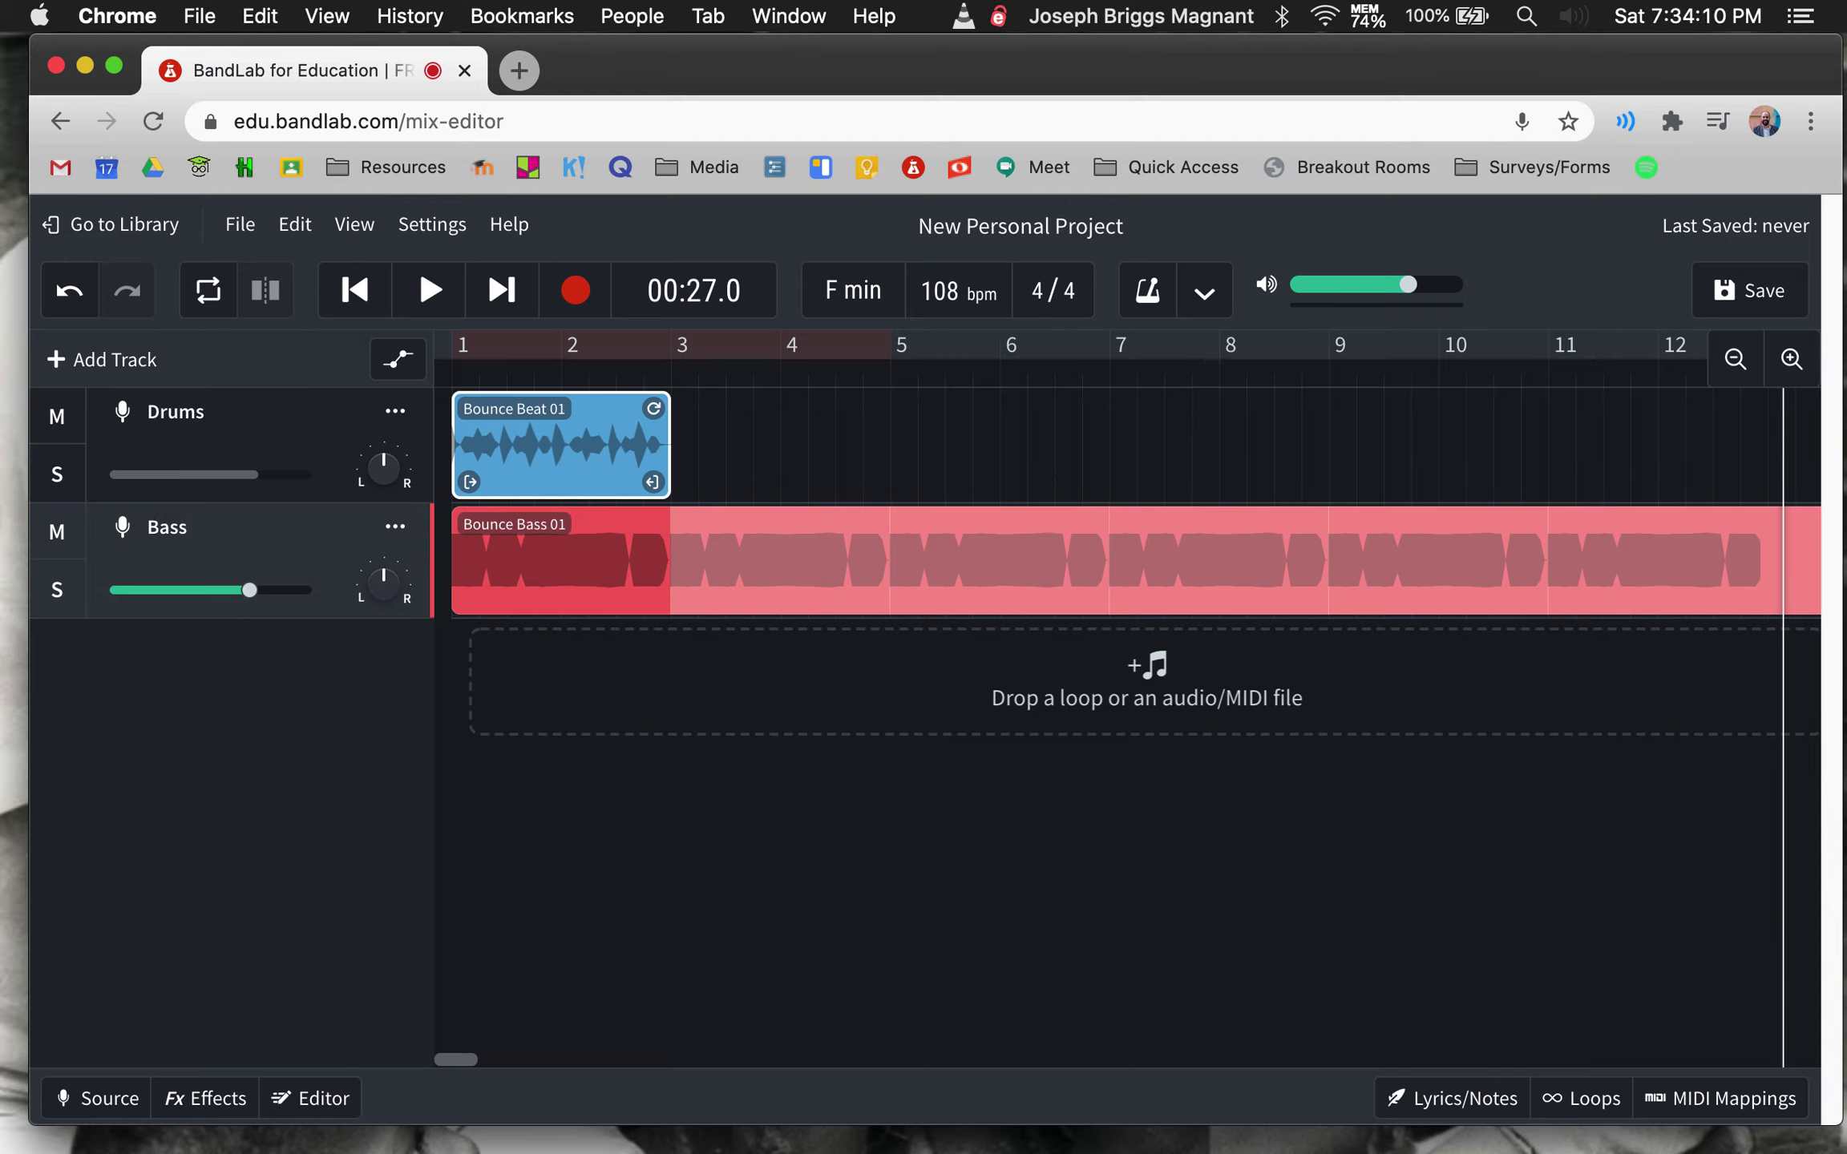
pyautogui.moveTo(666, 409); pyautogui.dragTo(1833, 451)
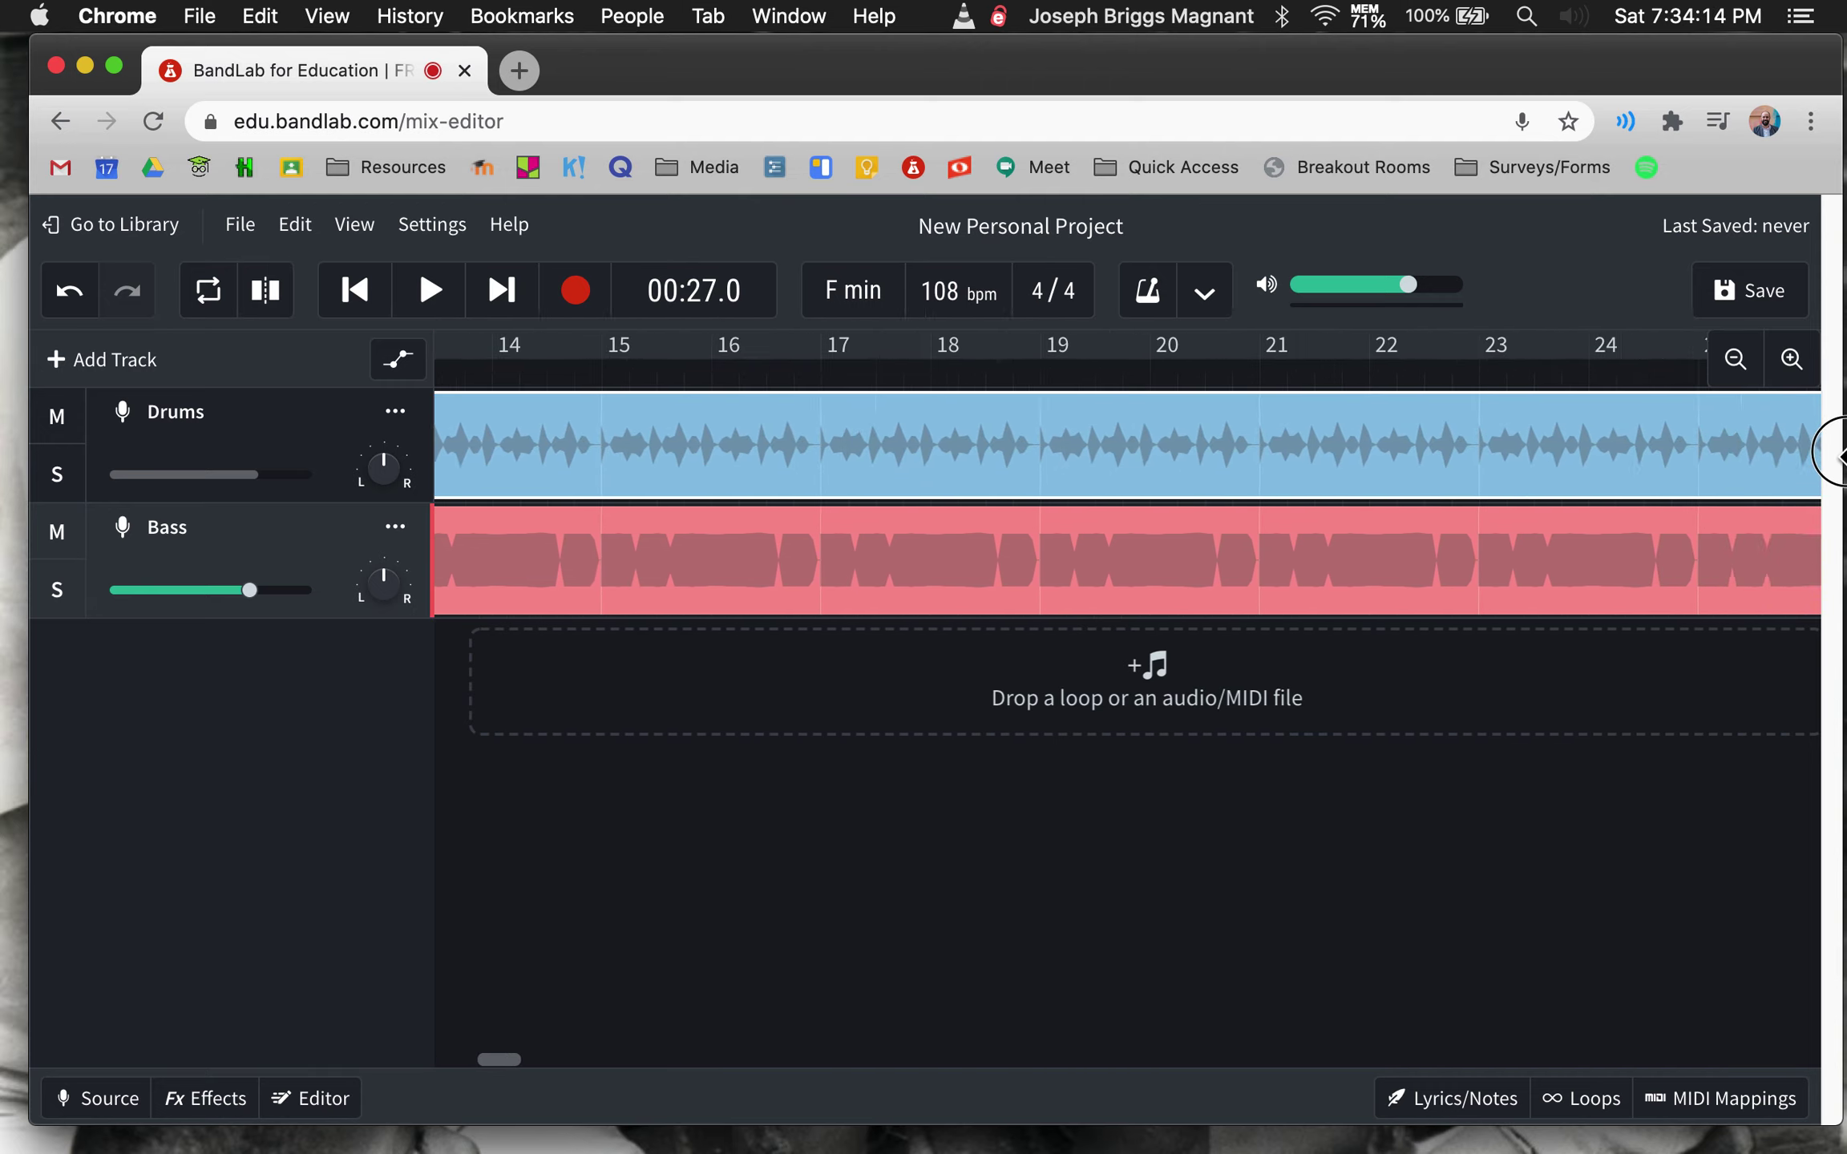
pyautogui.moveTo(1832, 452); pyautogui.dragTo(1256, 470)
pyautogui.hscroll(-15, 1265, 463)
pyautogui.click(574, 707)
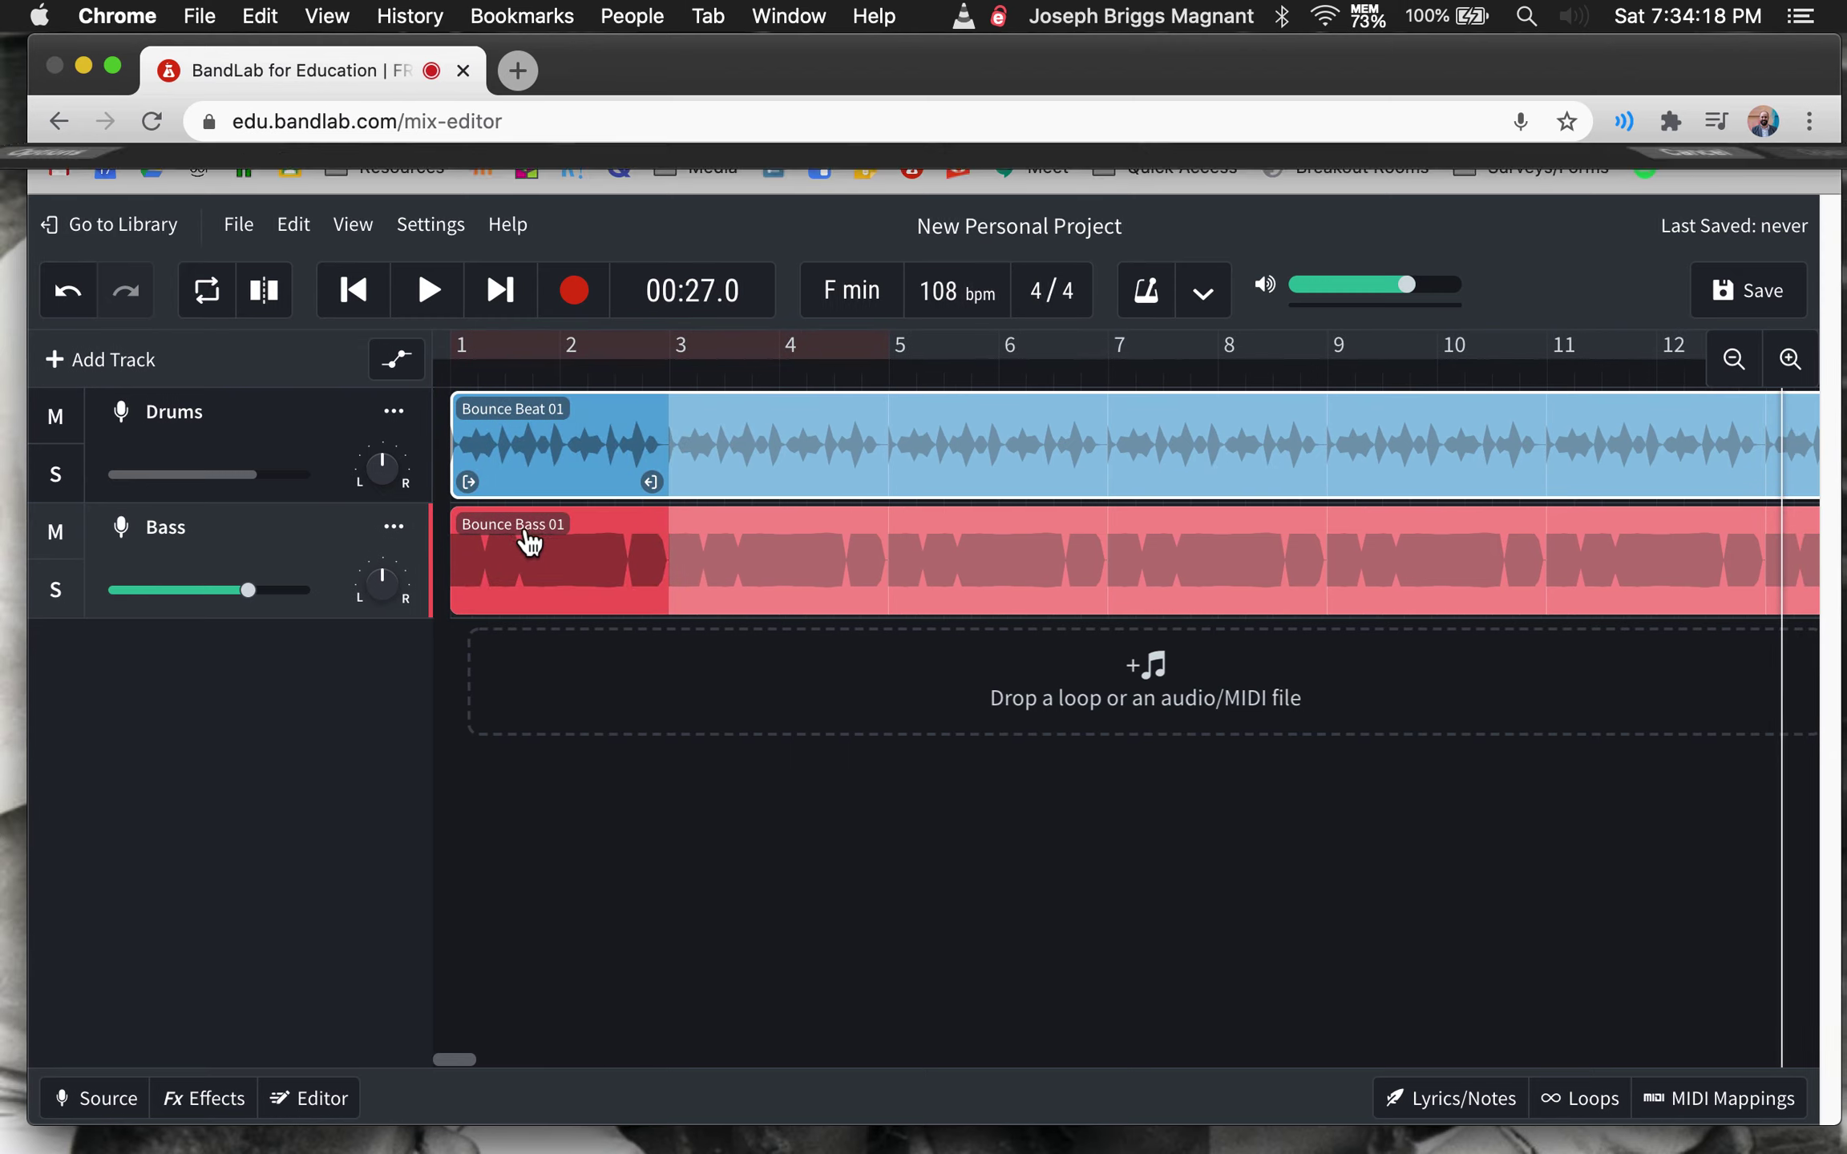
pyautogui.click(1649, 1003)
pyautogui.click(638, 534)
pyautogui.moveTo(639, 534); pyautogui.dragTo(830, 528)
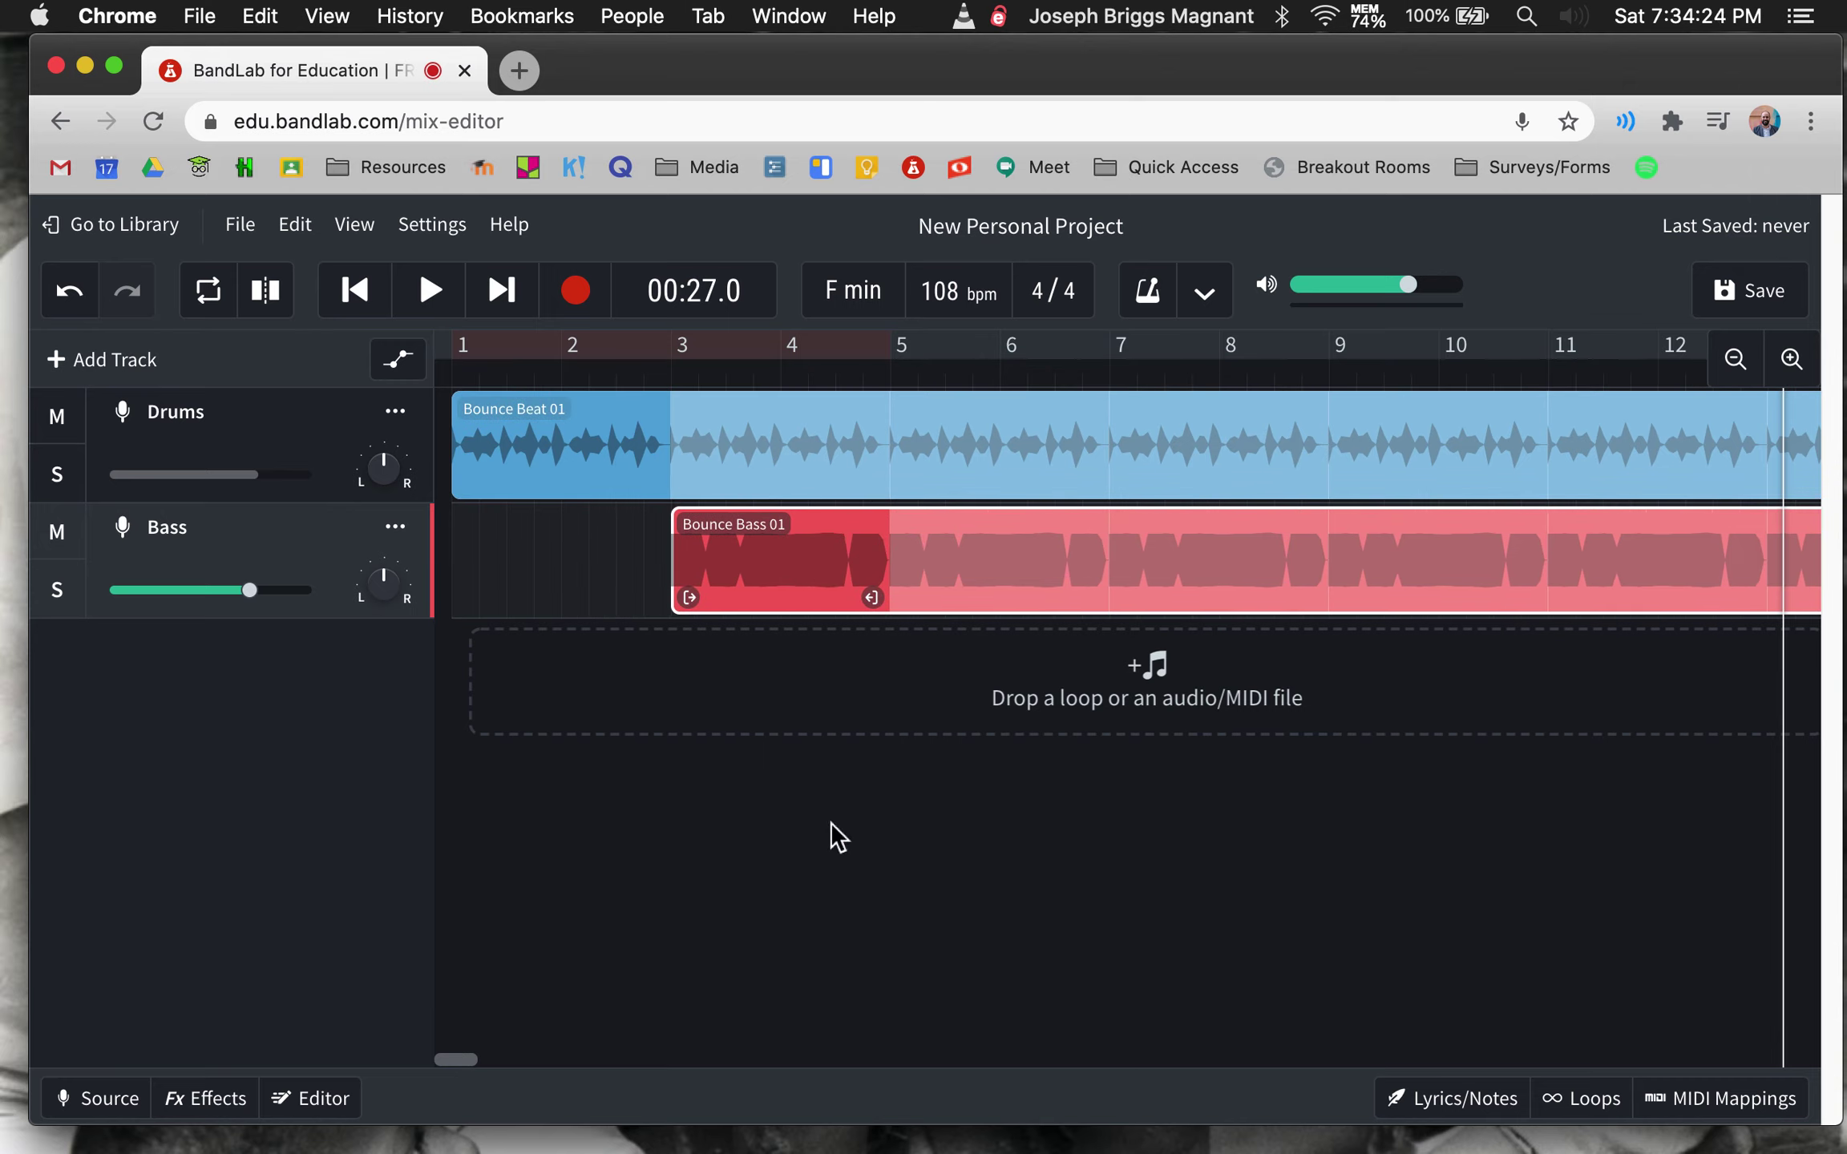
pyautogui.press('Return')
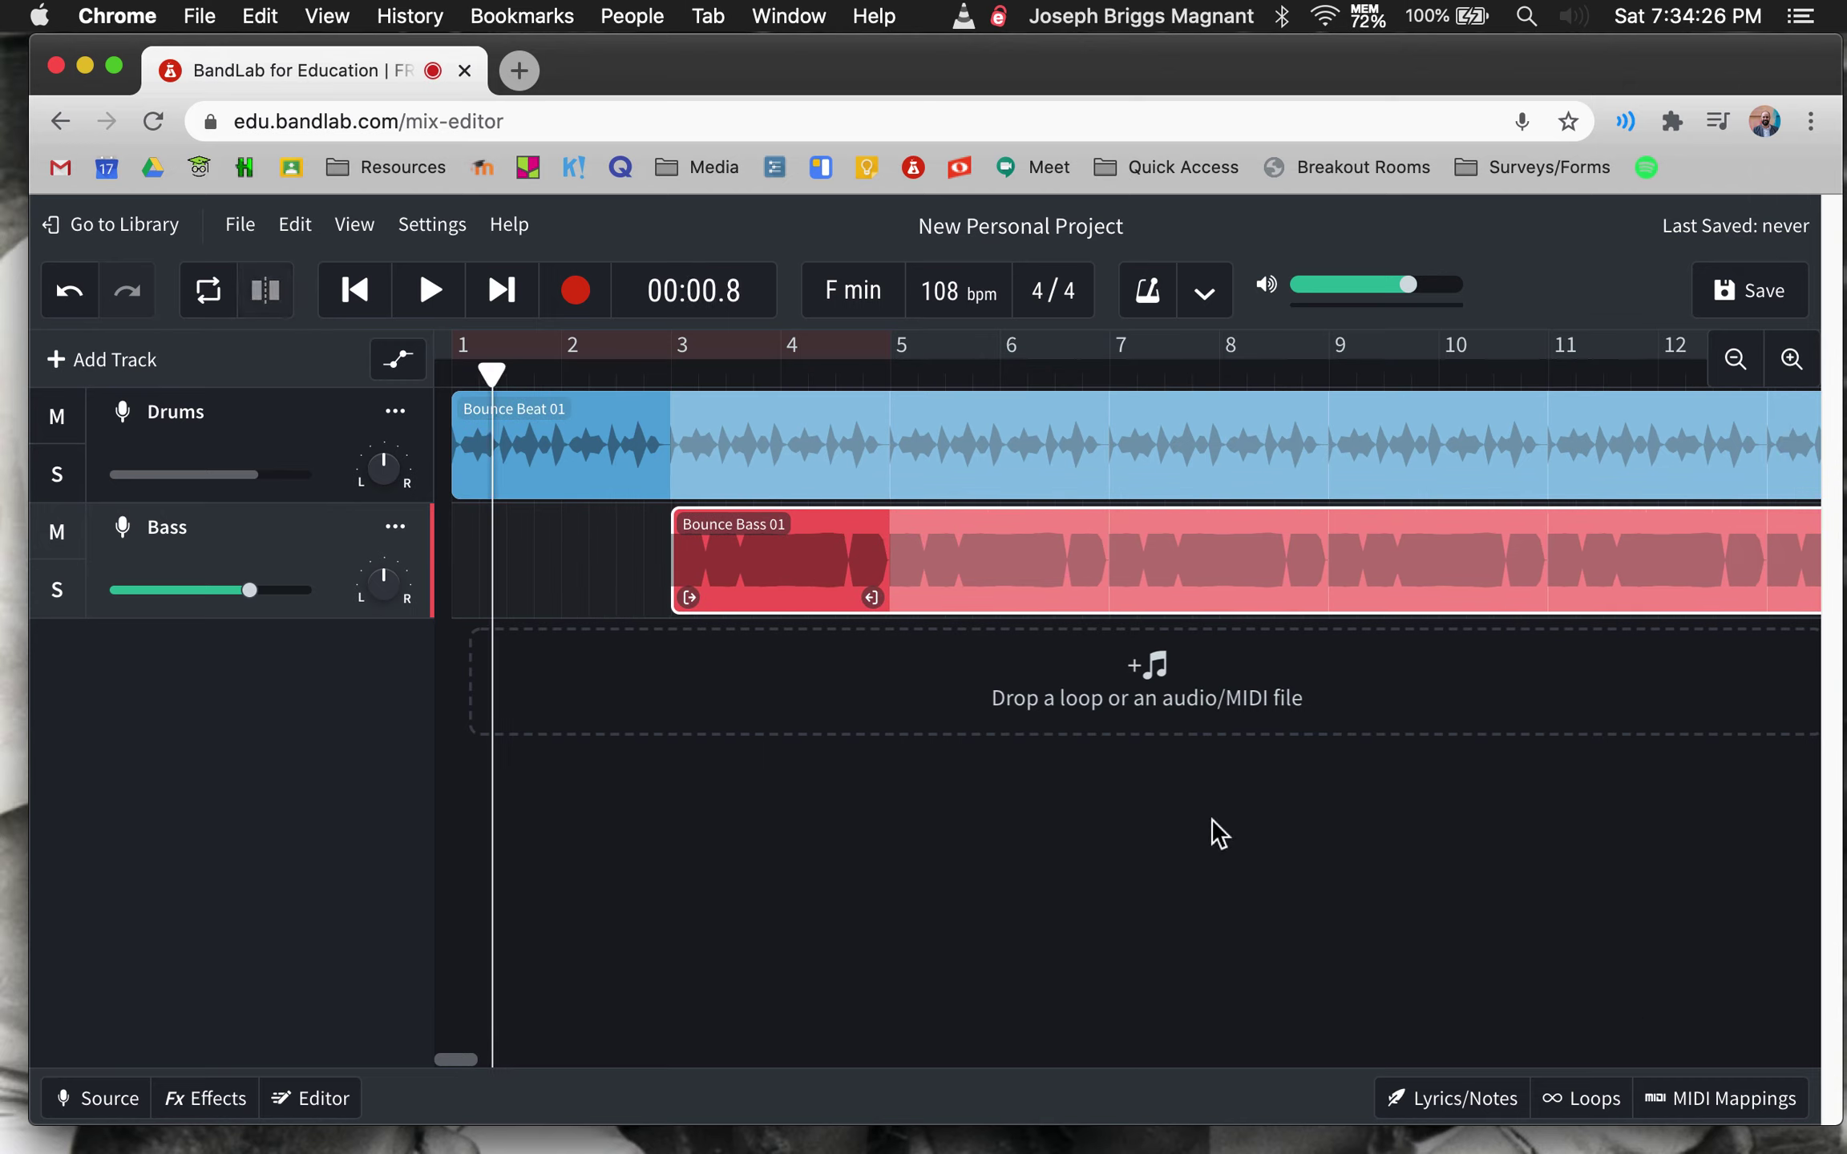
# - Play the drums-and-bass arrangement from the beginning
pyautogui.press('space')
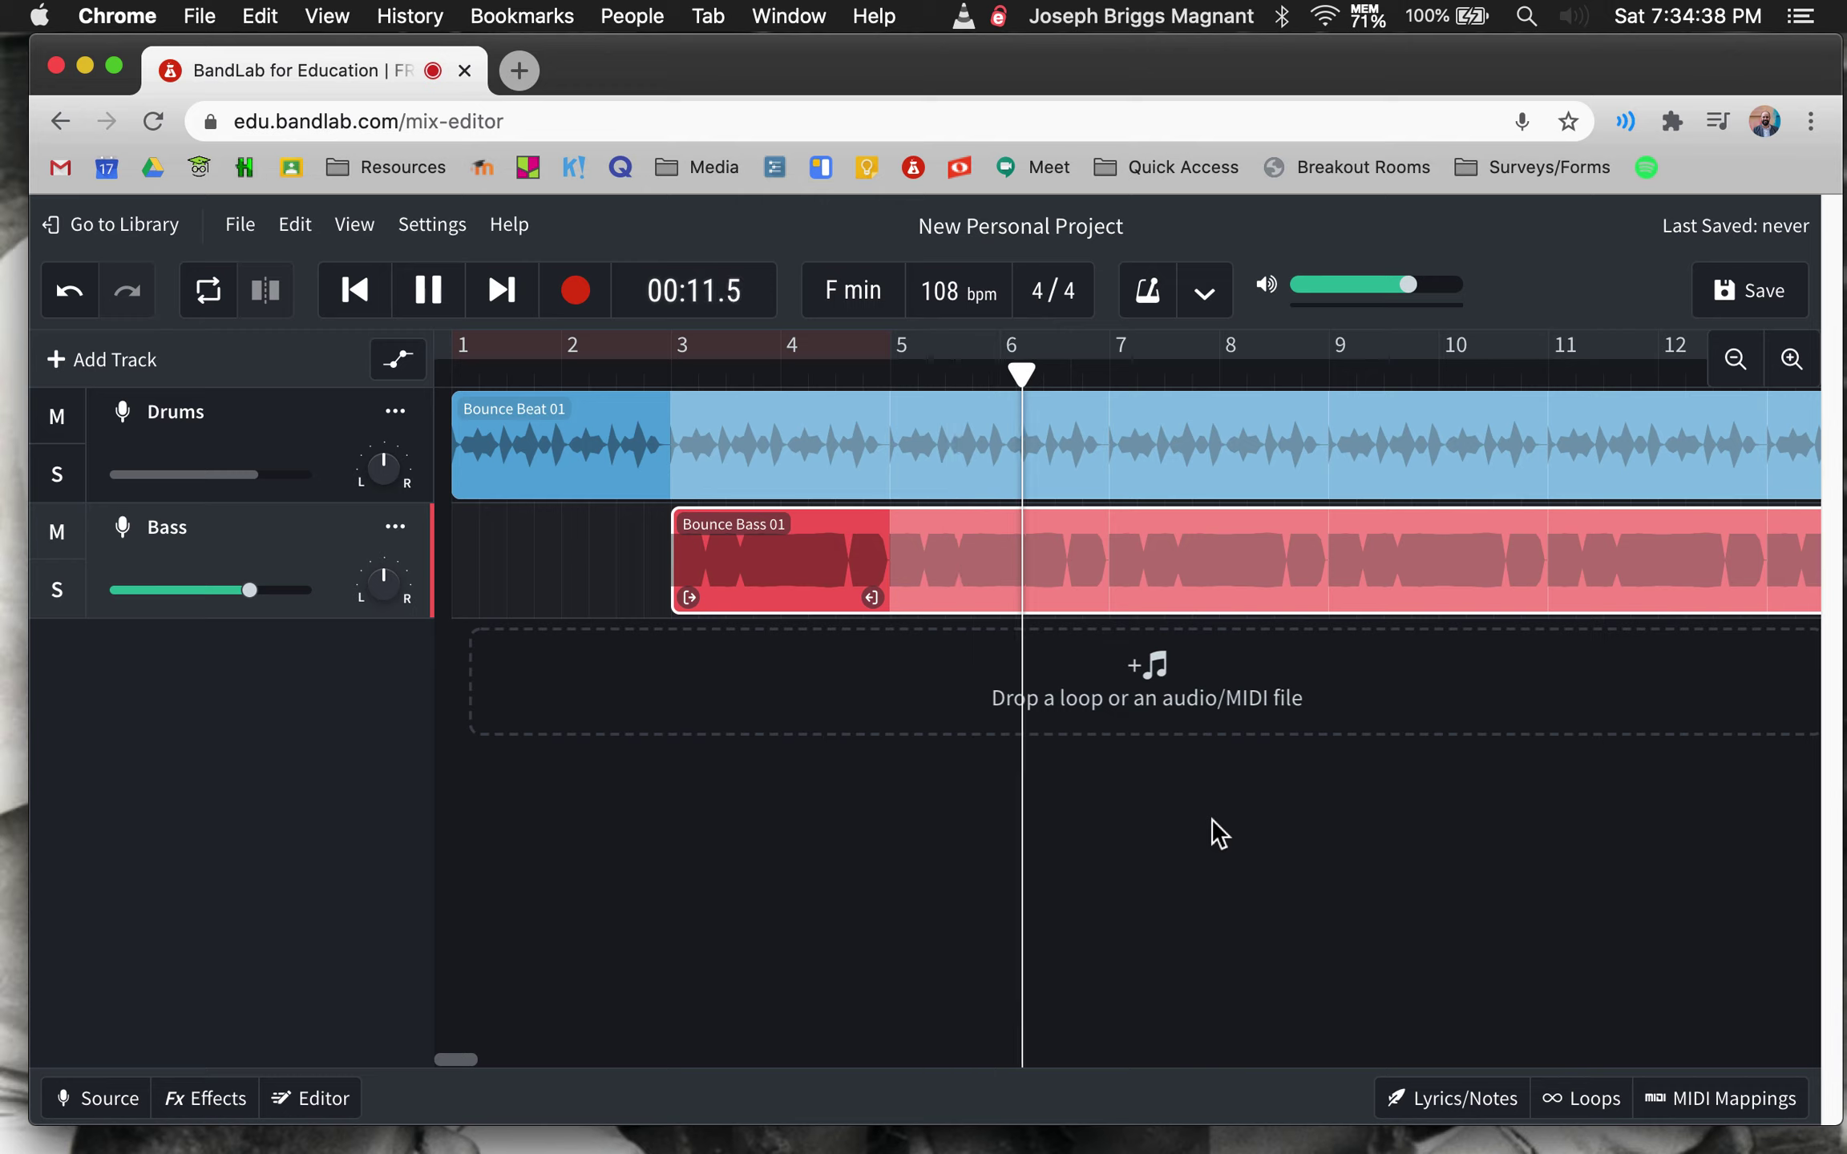
pyautogui.press('space')
pyautogui.click(1747, 289)
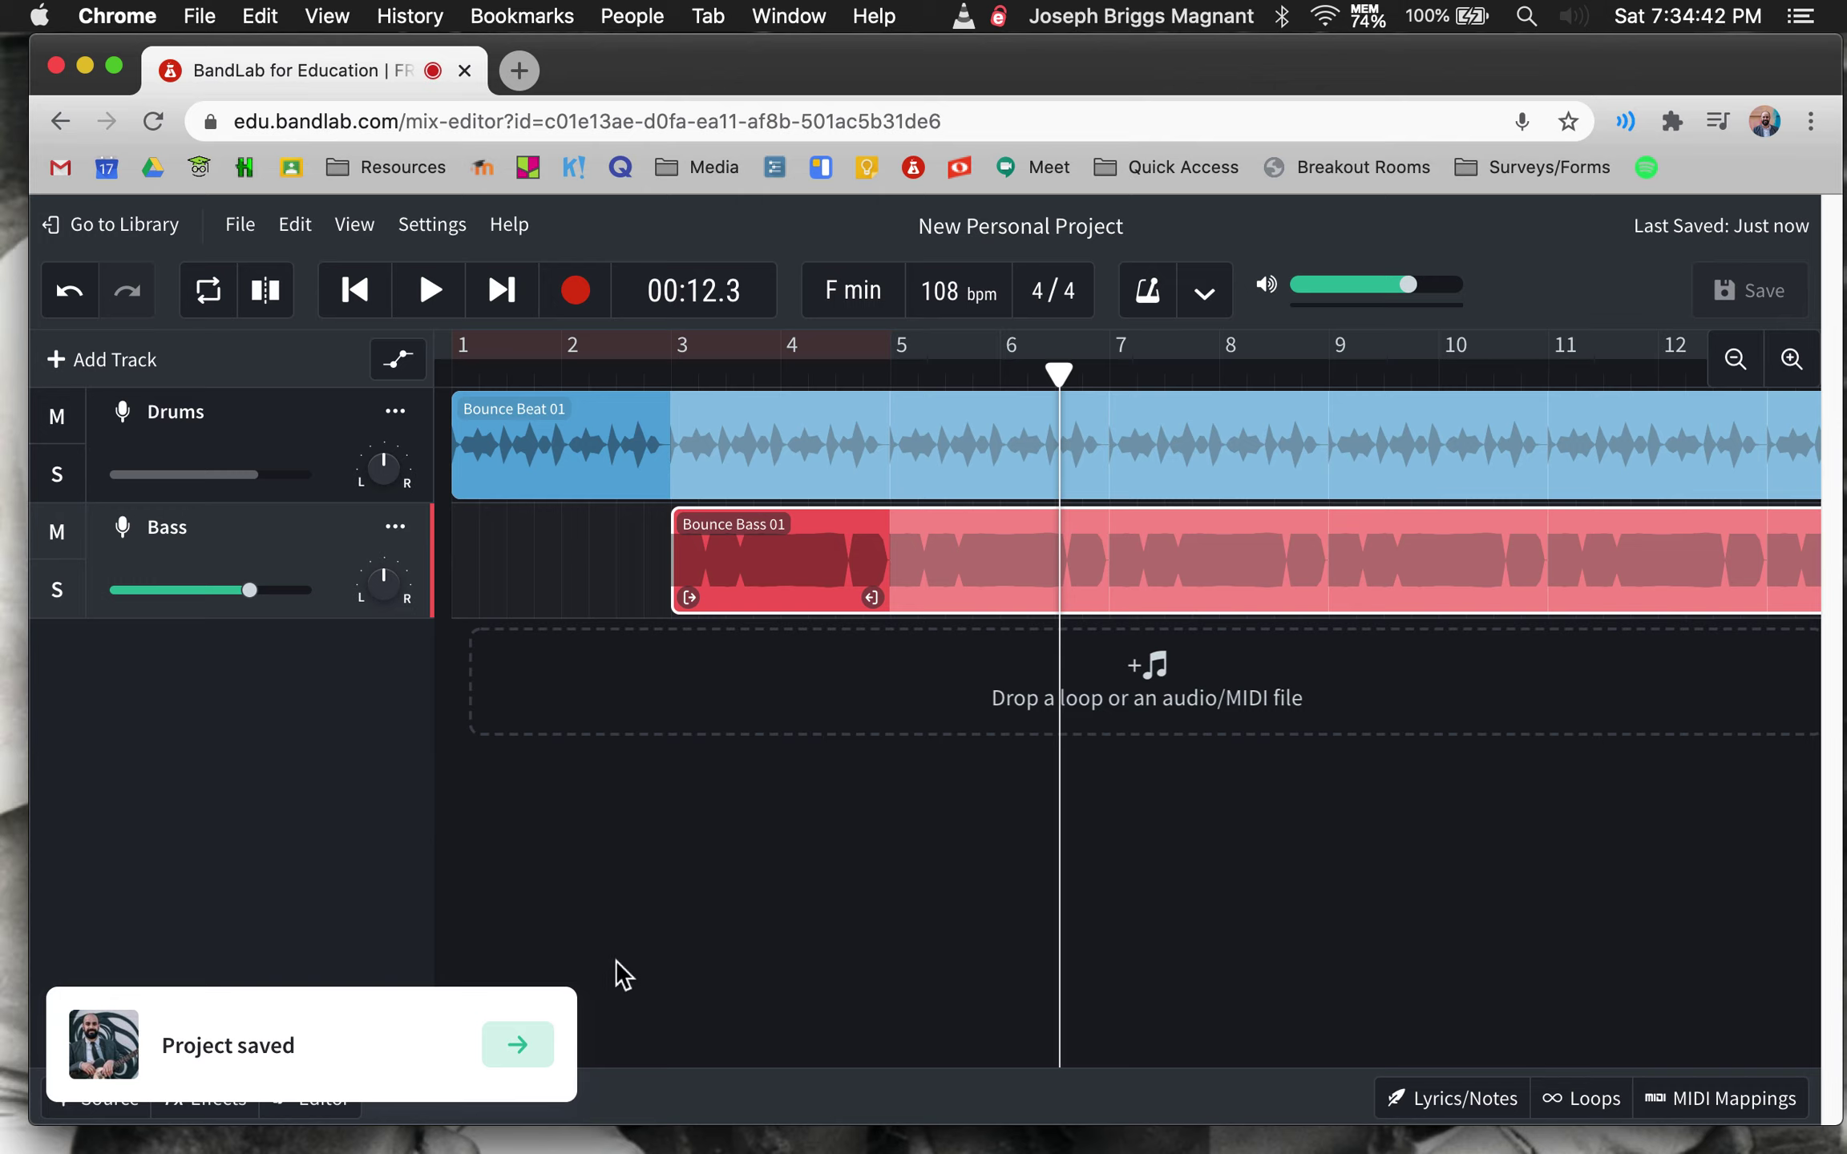
pyautogui.click(625, 930)
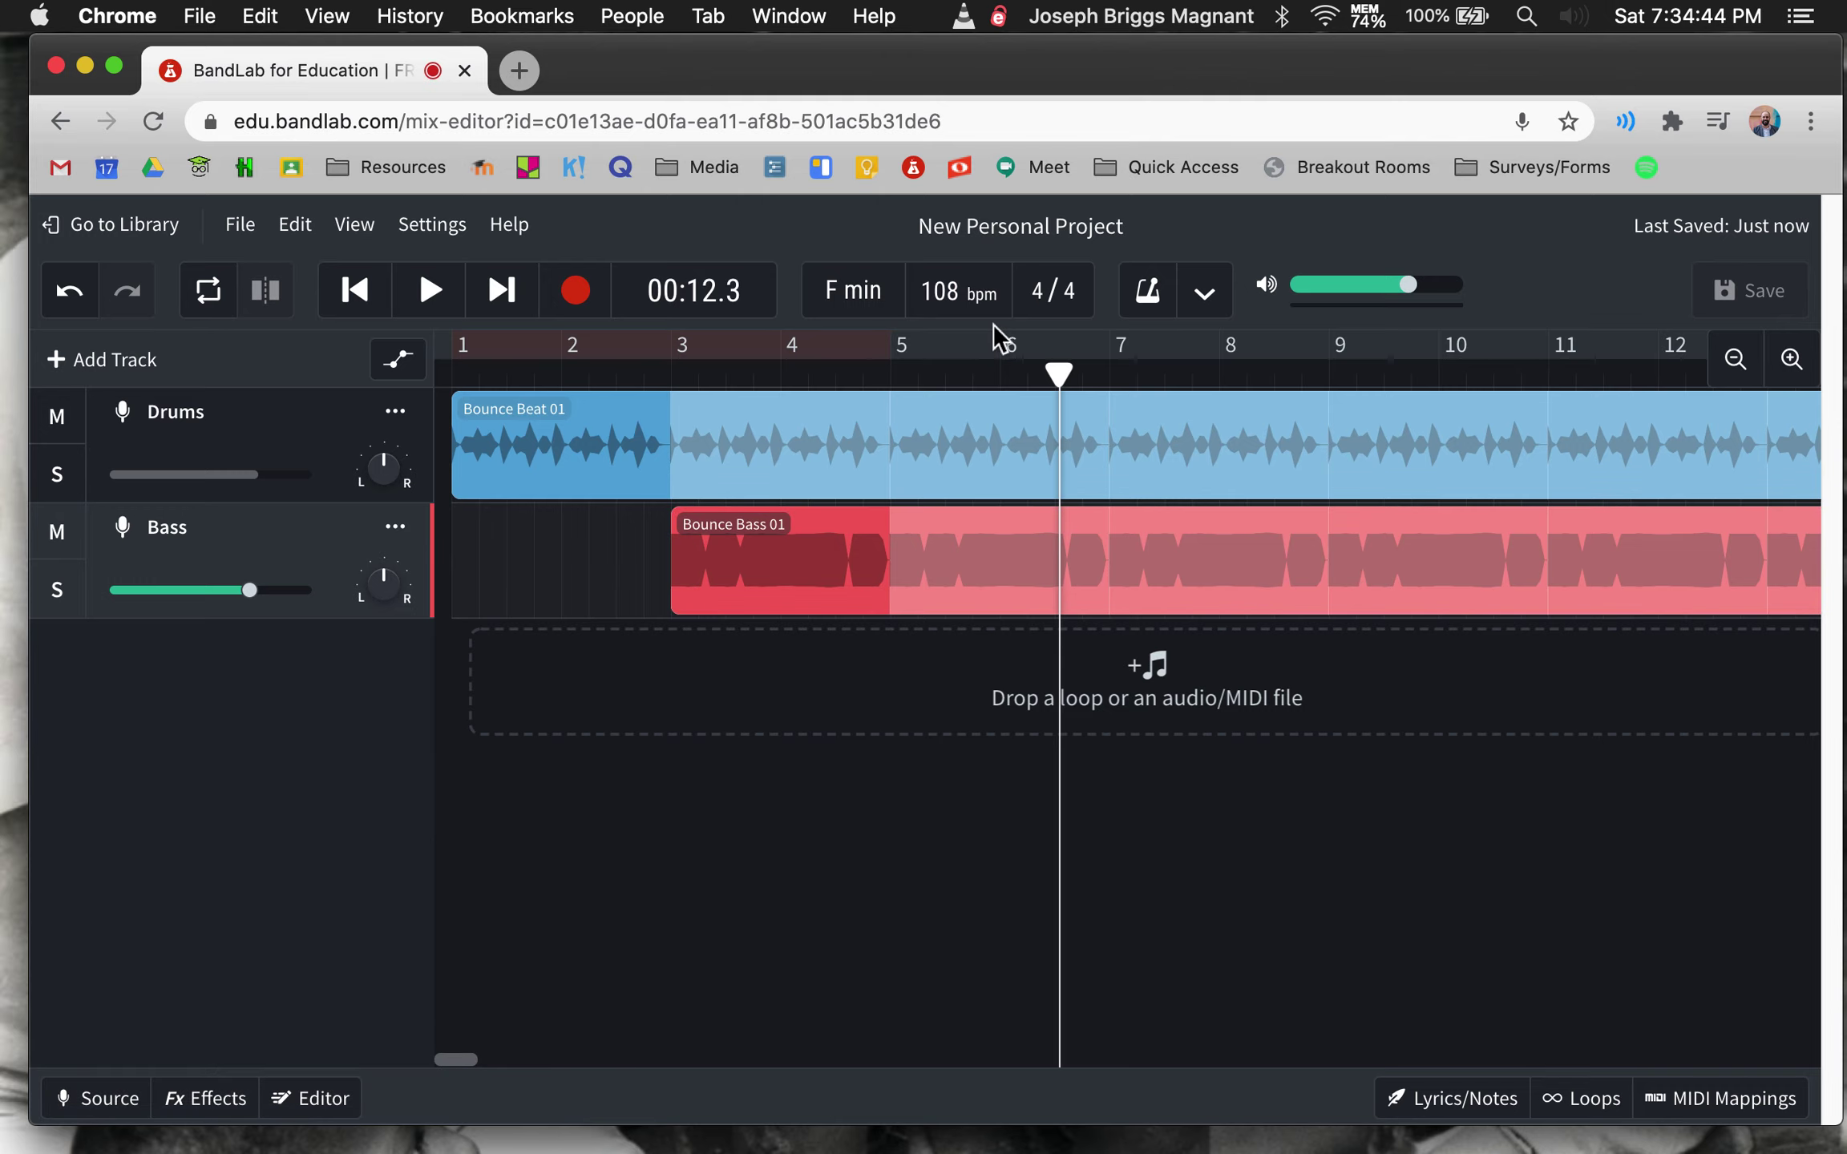
pyautogui.doubleClick(1020, 225)
pyautogui.write('Tutorial')
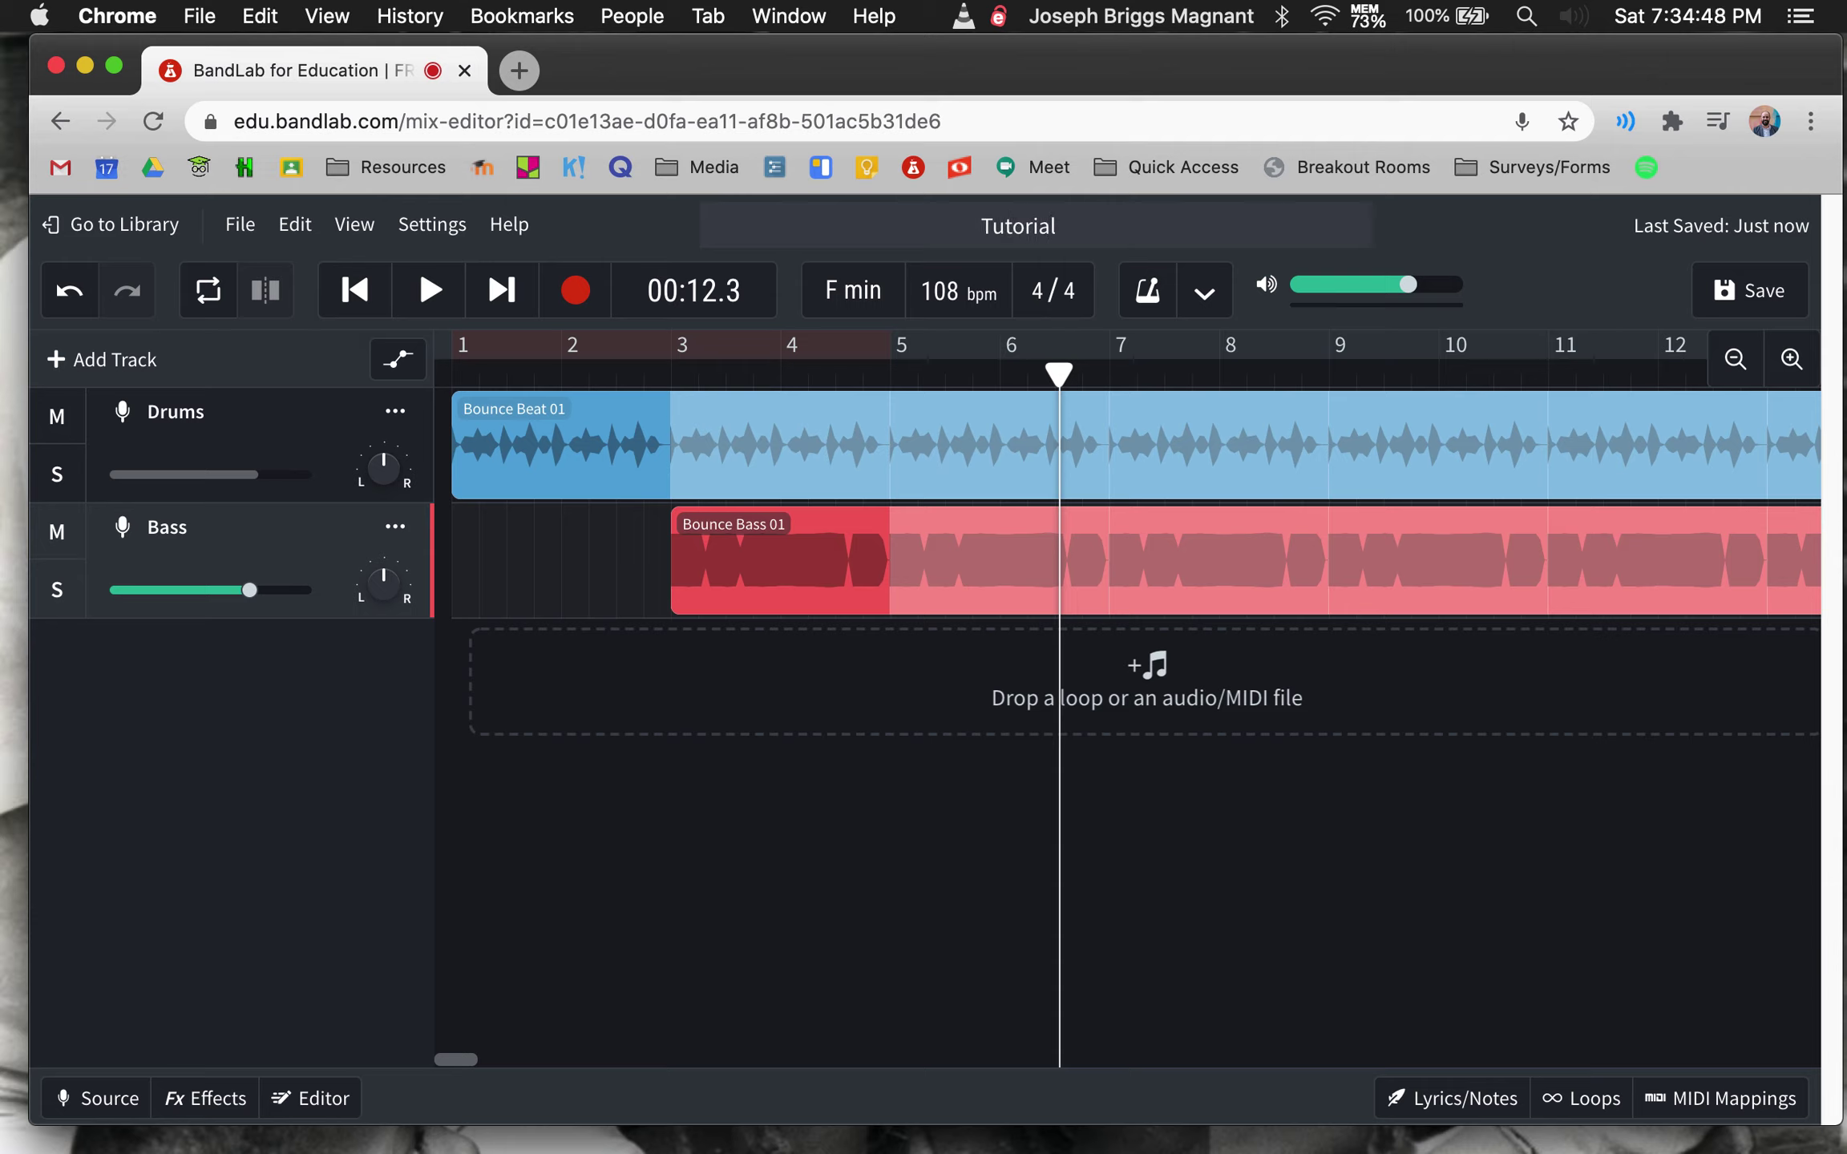
pyautogui.write(' 3')
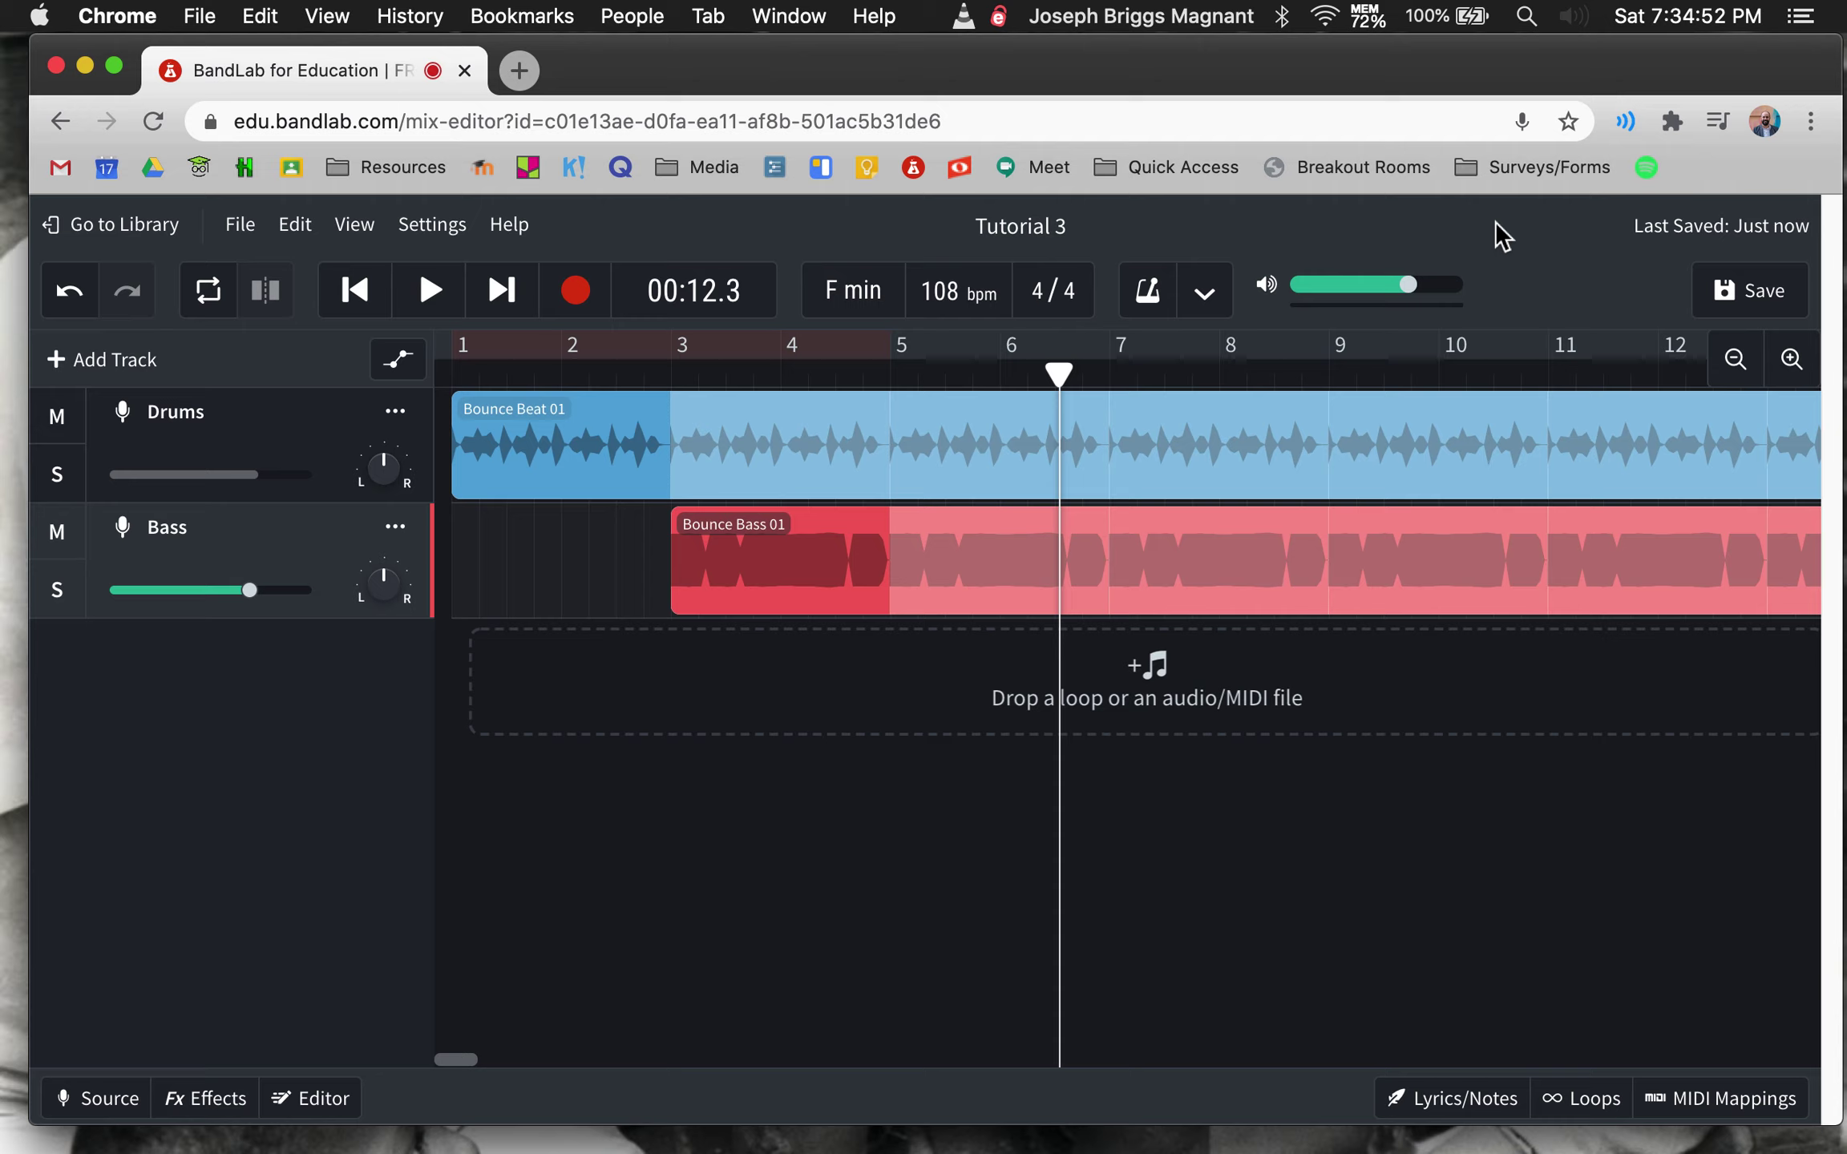
pyautogui.press('Return')
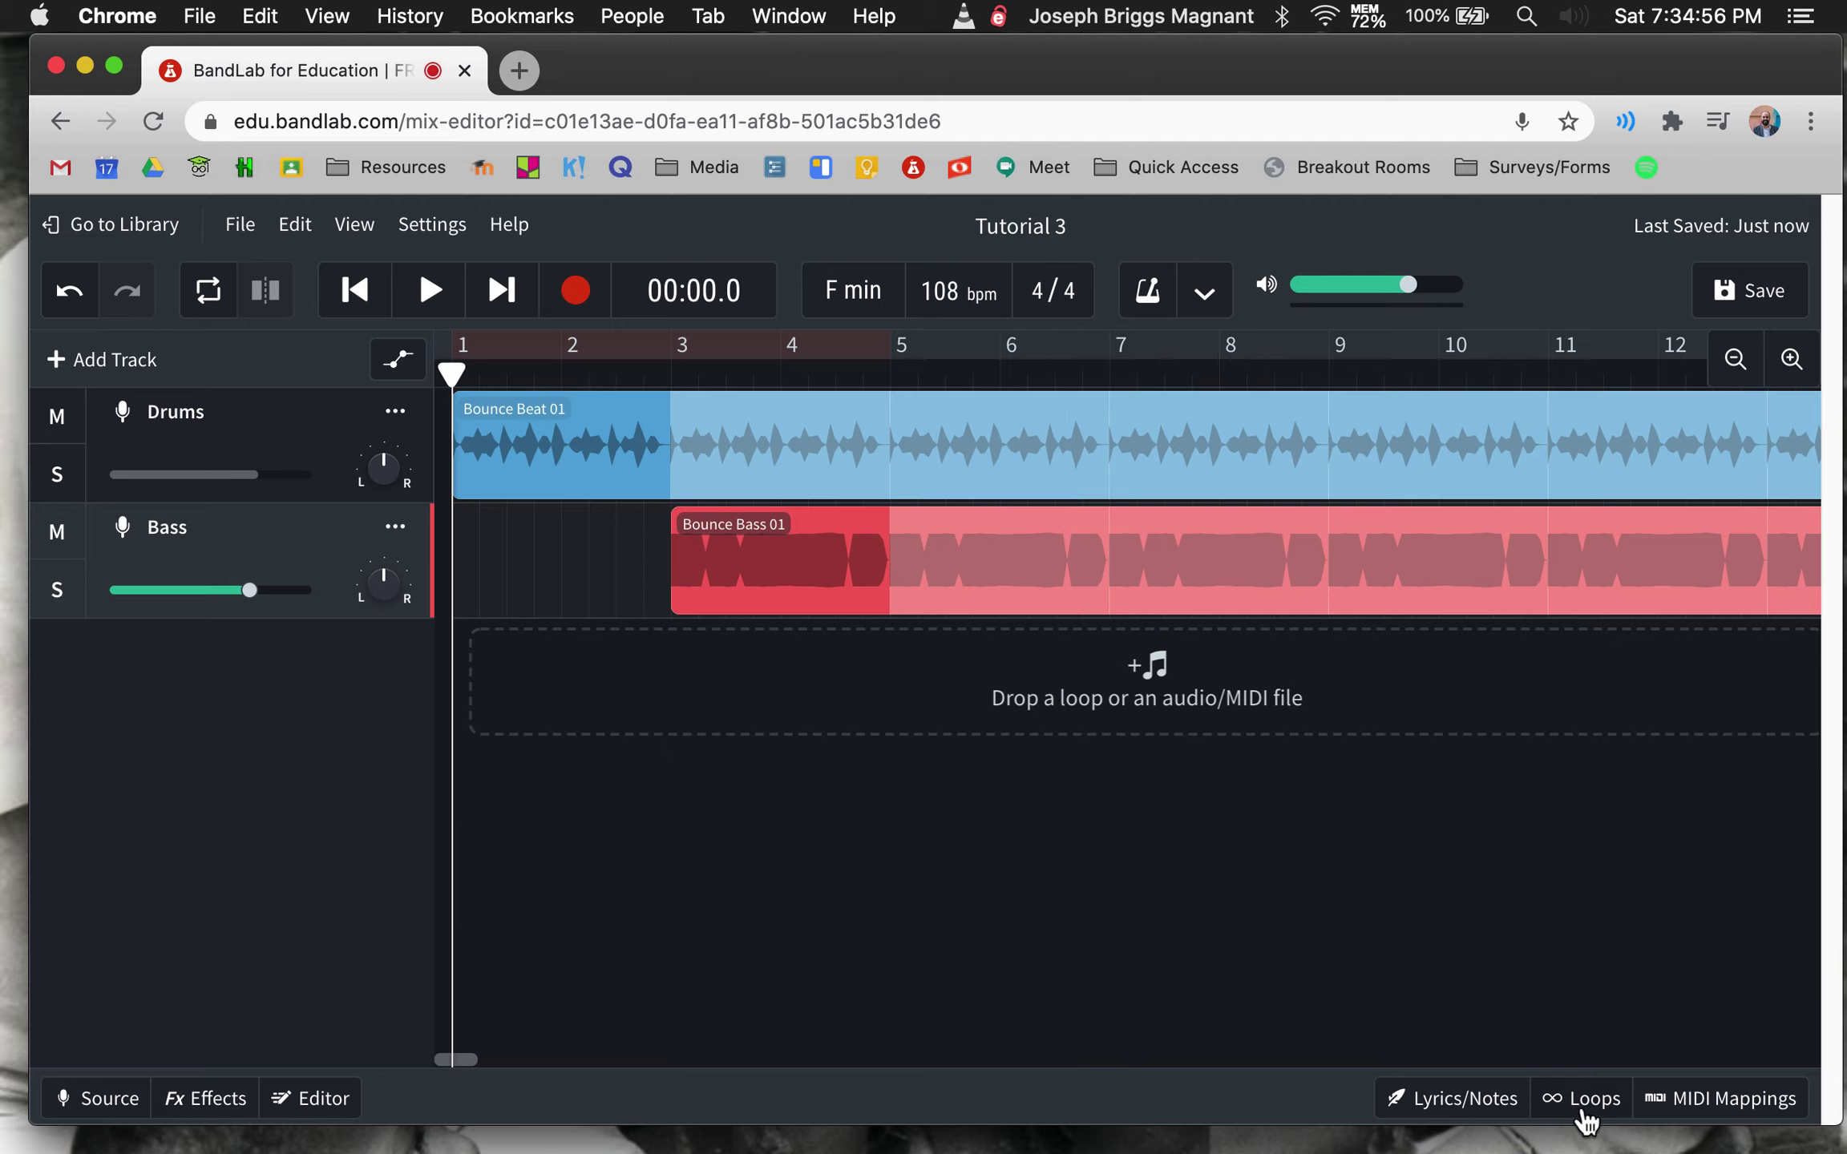
pyautogui.click(1582, 1098)
pyautogui.scroll(-5, 1523, 948)
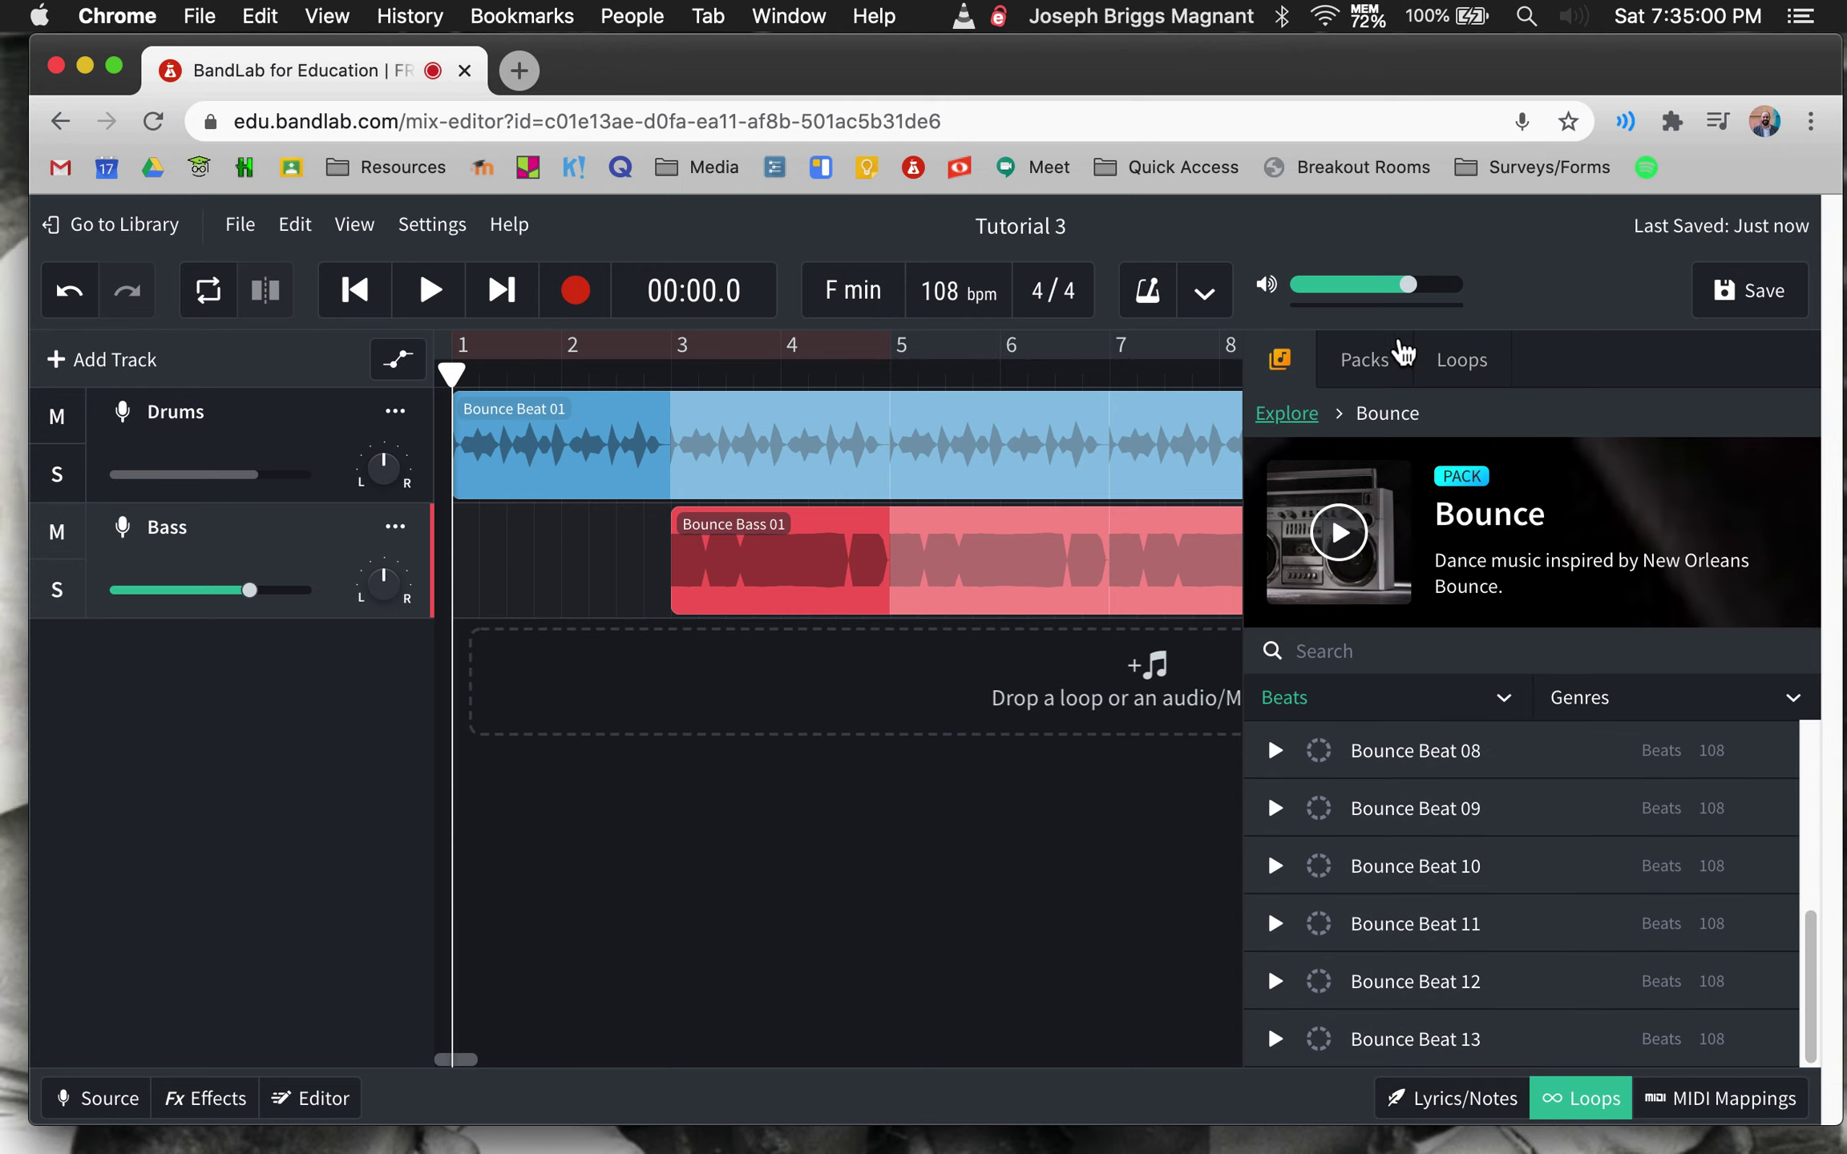
pyautogui.click(1364, 359)
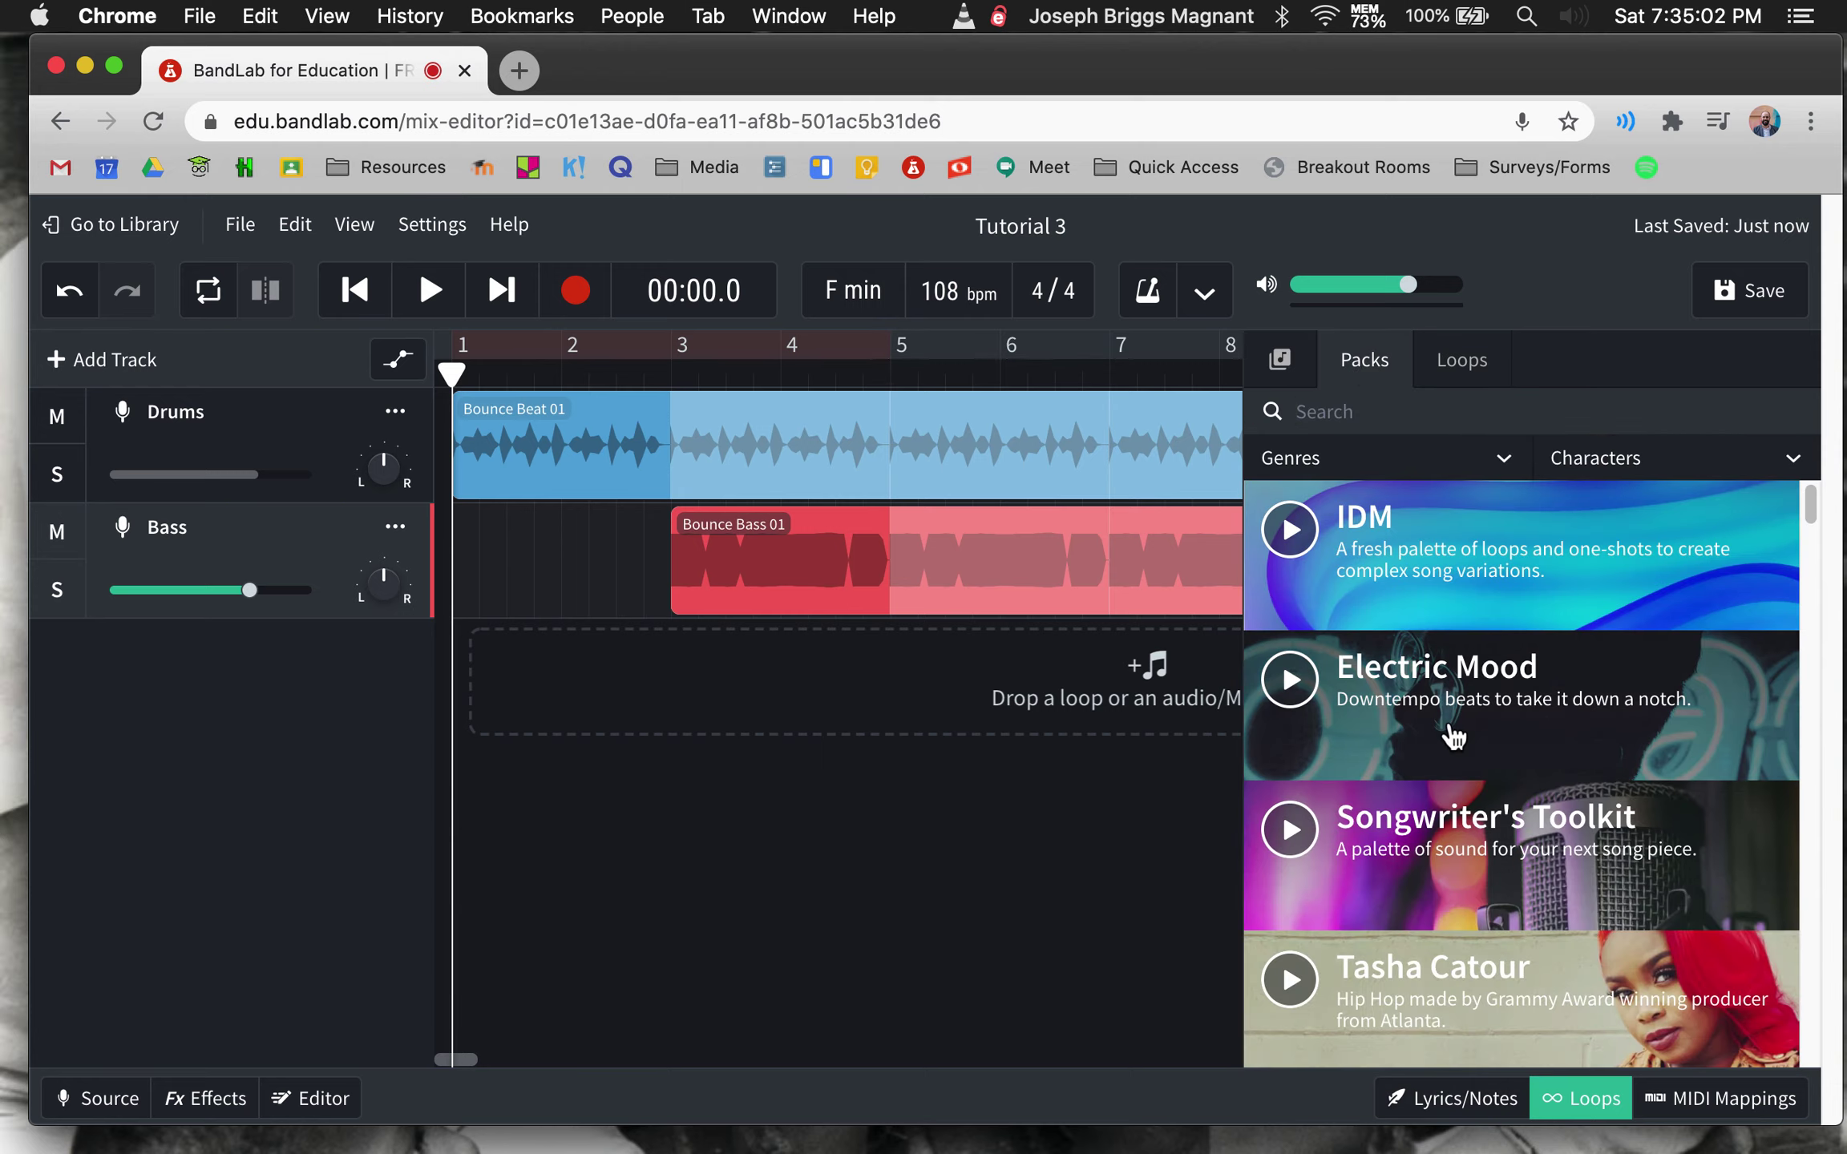
pyautogui.scroll(-10, 1452, 736)
pyautogui.scroll(2, 1457, 801)
pyautogui.scroll(-2, 1457, 801)
pyautogui.scroll(-1, 1455, 801)
pyautogui.click(1456, 765)
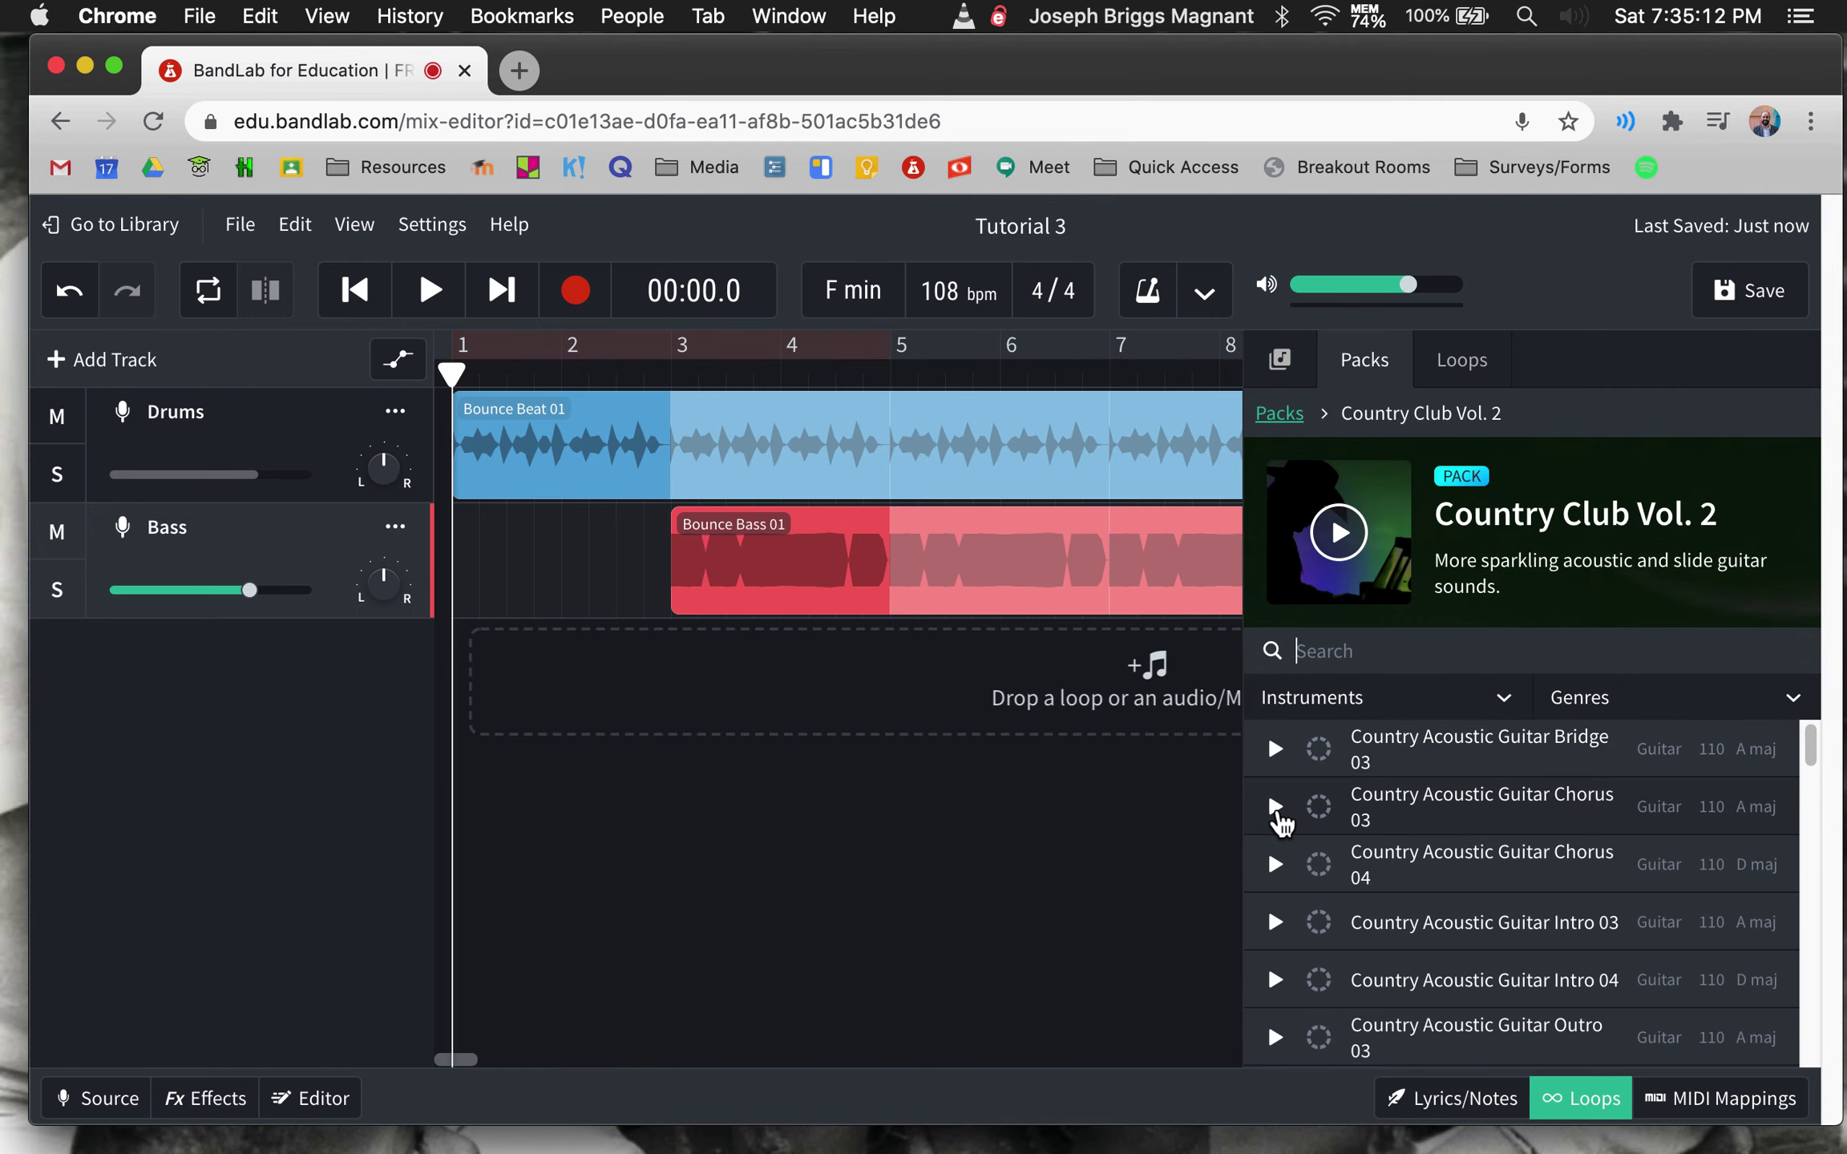
# - Audition loops in the Packs browser, then add Kove DNB Riser Spooky as a new track
pyautogui.click(1276, 809)
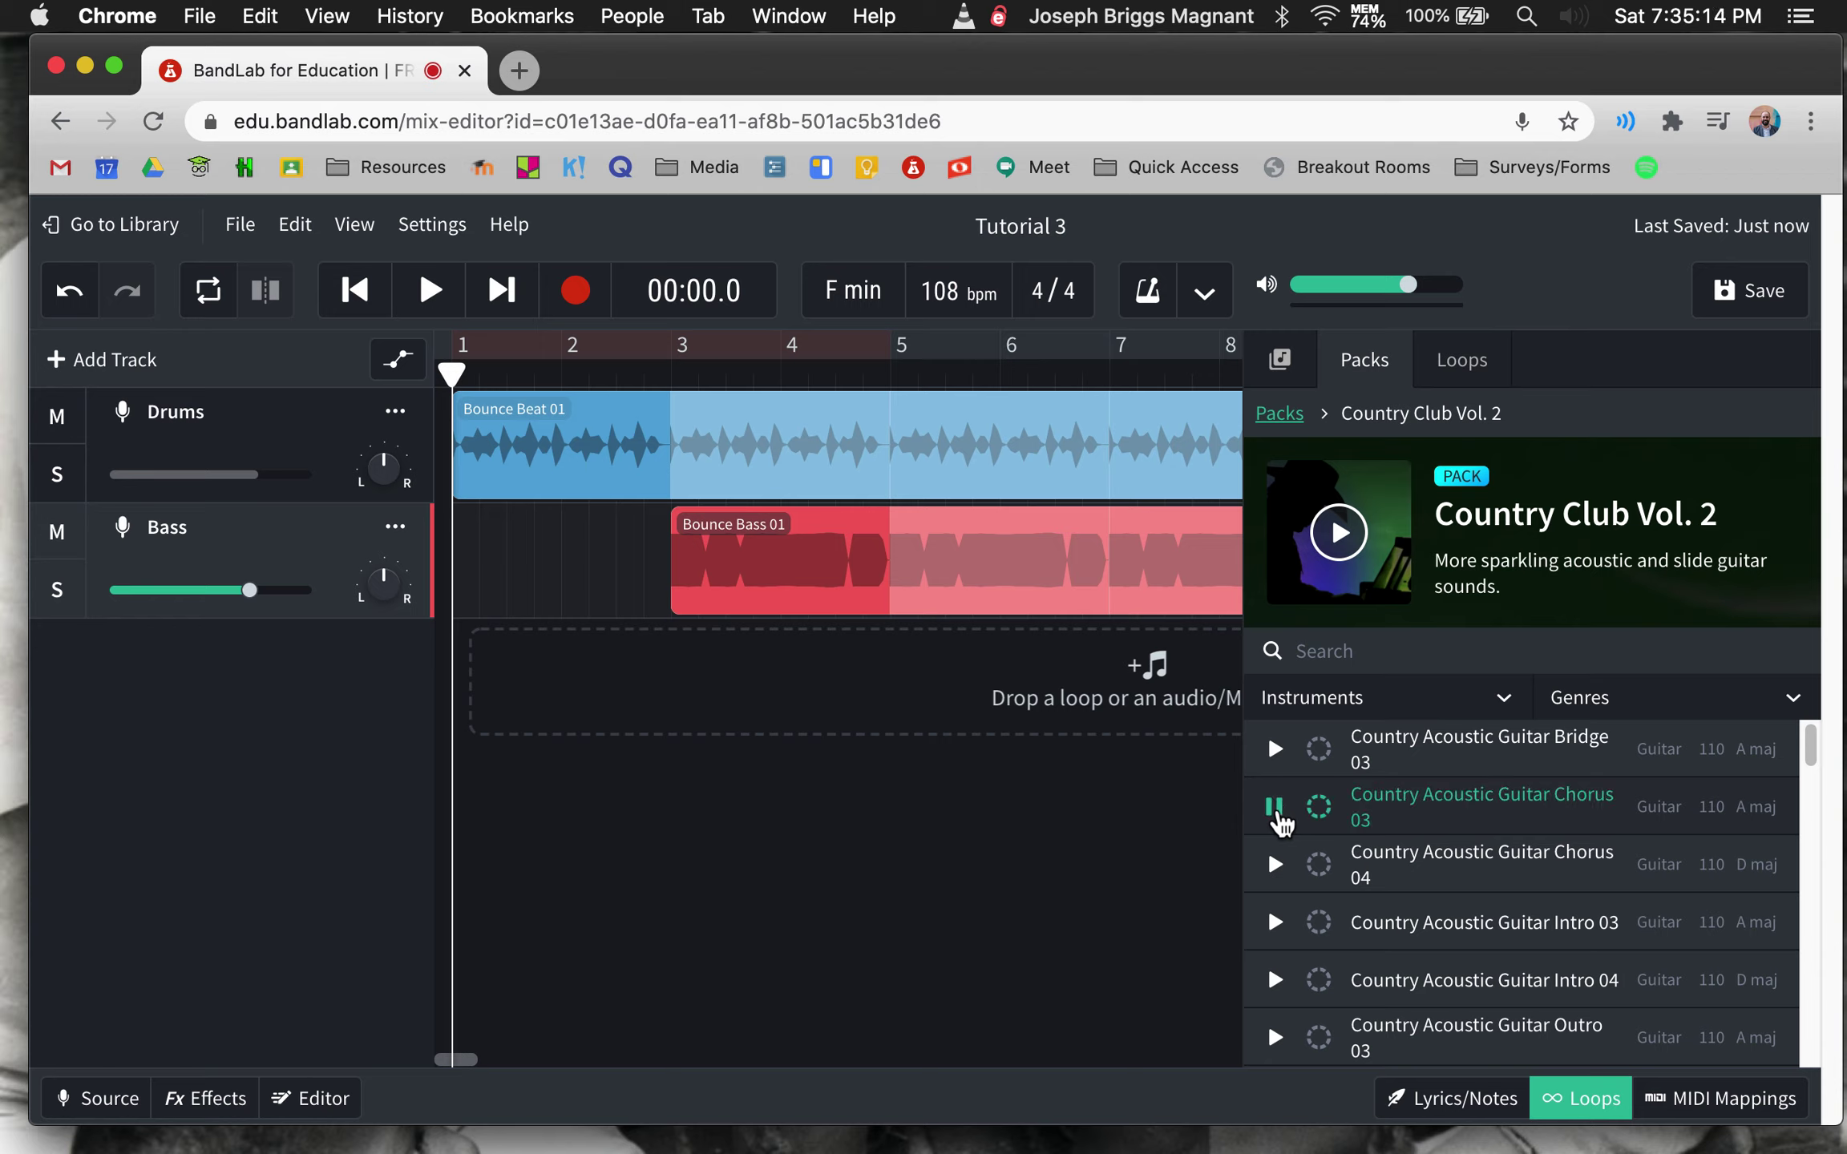
pyautogui.click(1276, 809)
pyautogui.scroll(-5, 1325, 981)
pyautogui.scroll(-5, 1325, 990)
pyautogui.scroll(-4, 1326, 989)
pyautogui.click(1275, 919)
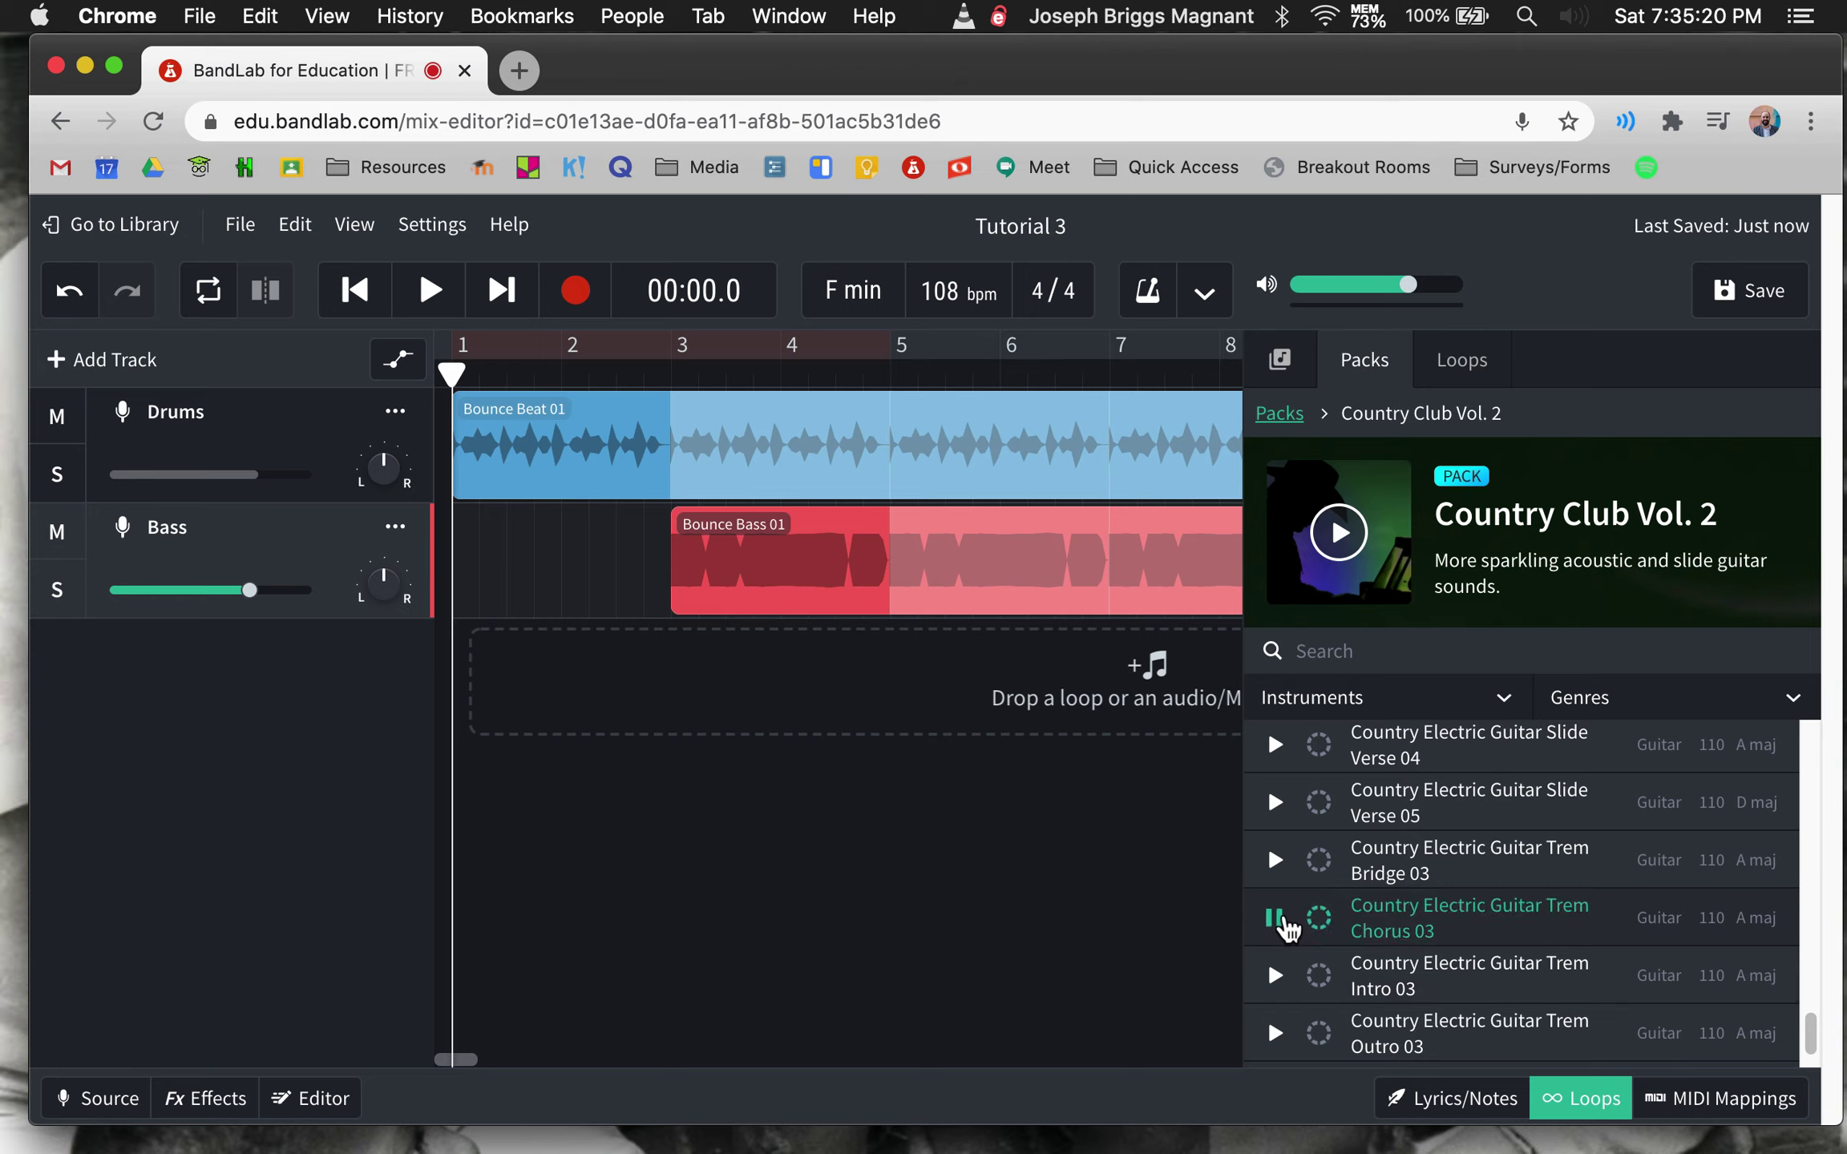
pyautogui.click(1275, 918)
pyautogui.scroll(-1, 1285, 923)
pyautogui.scroll(5, 1284, 928)
pyautogui.click(1281, 413)
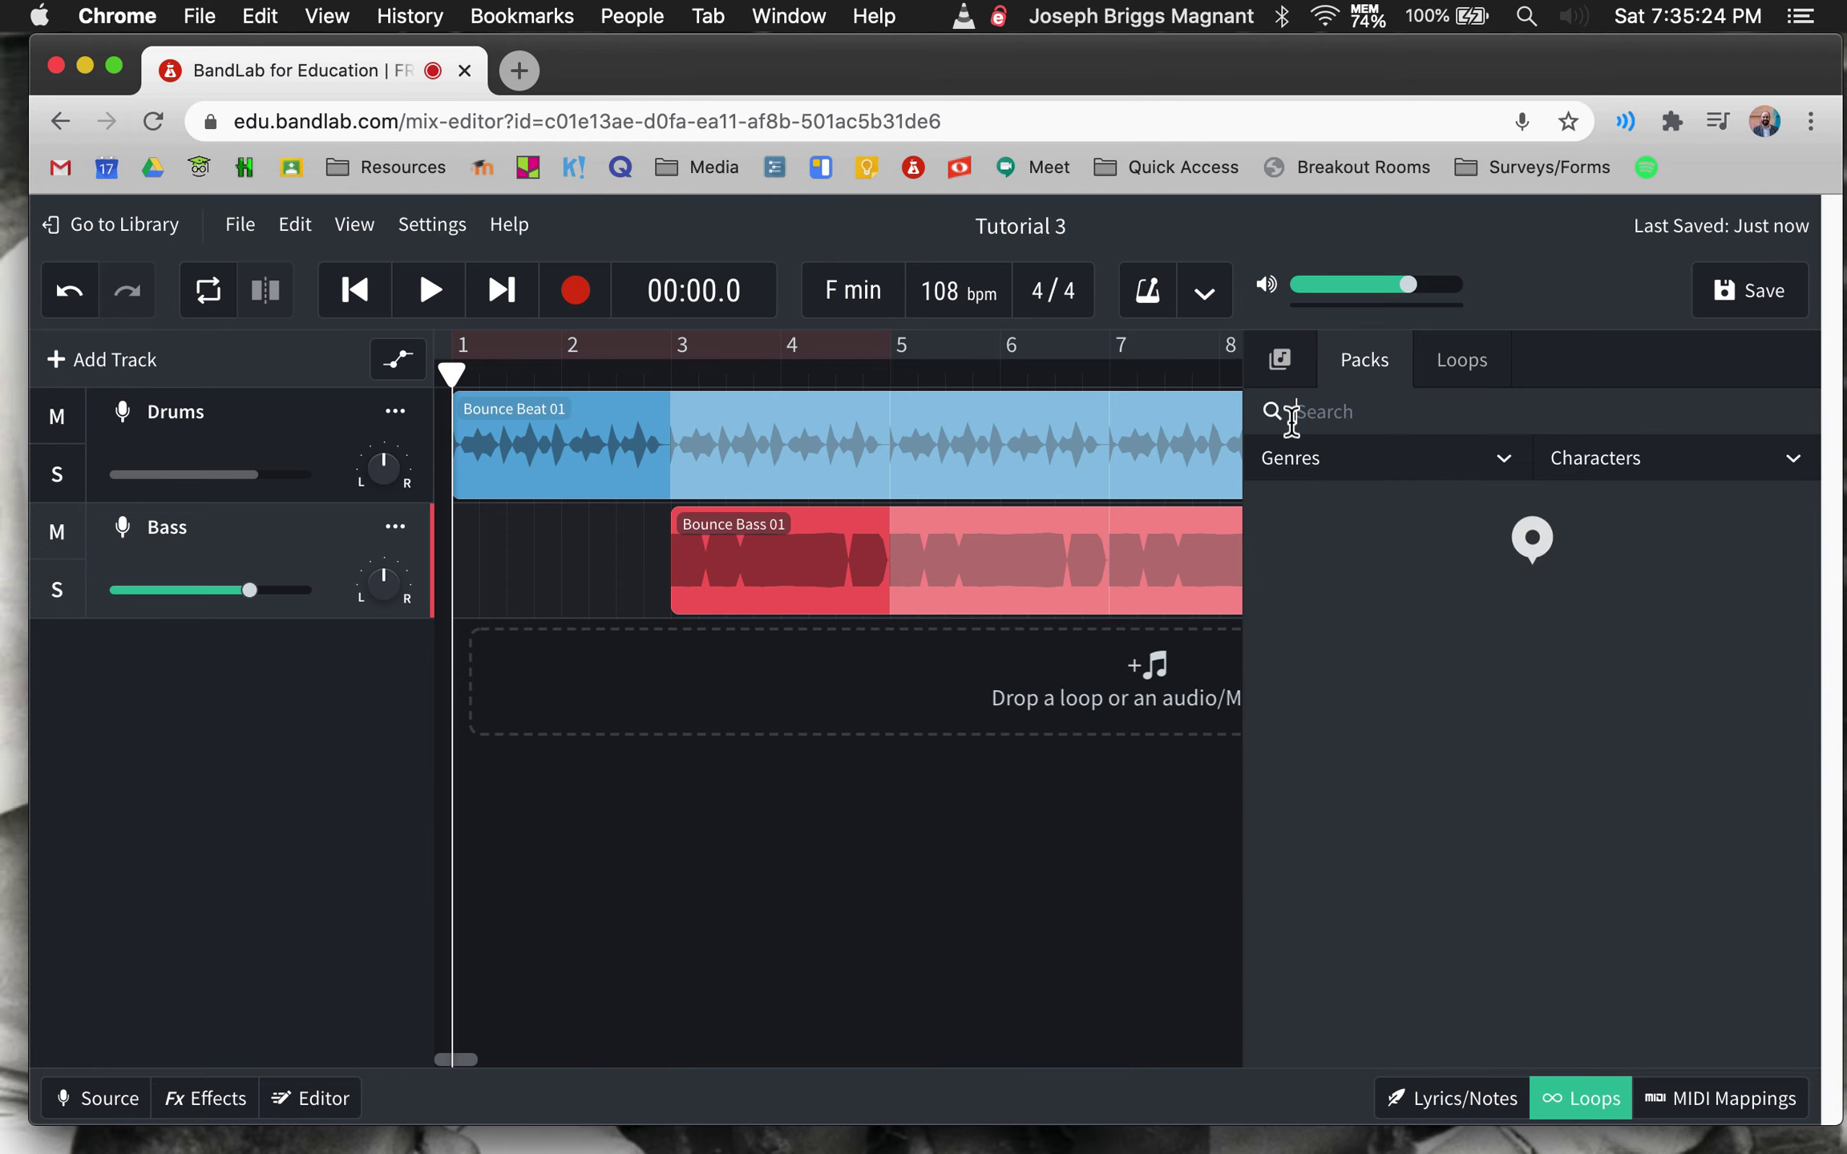
pyautogui.scroll(-5, 1458, 578)
pyautogui.scroll(-5, 1587, 824)
pyautogui.click(1592, 831)
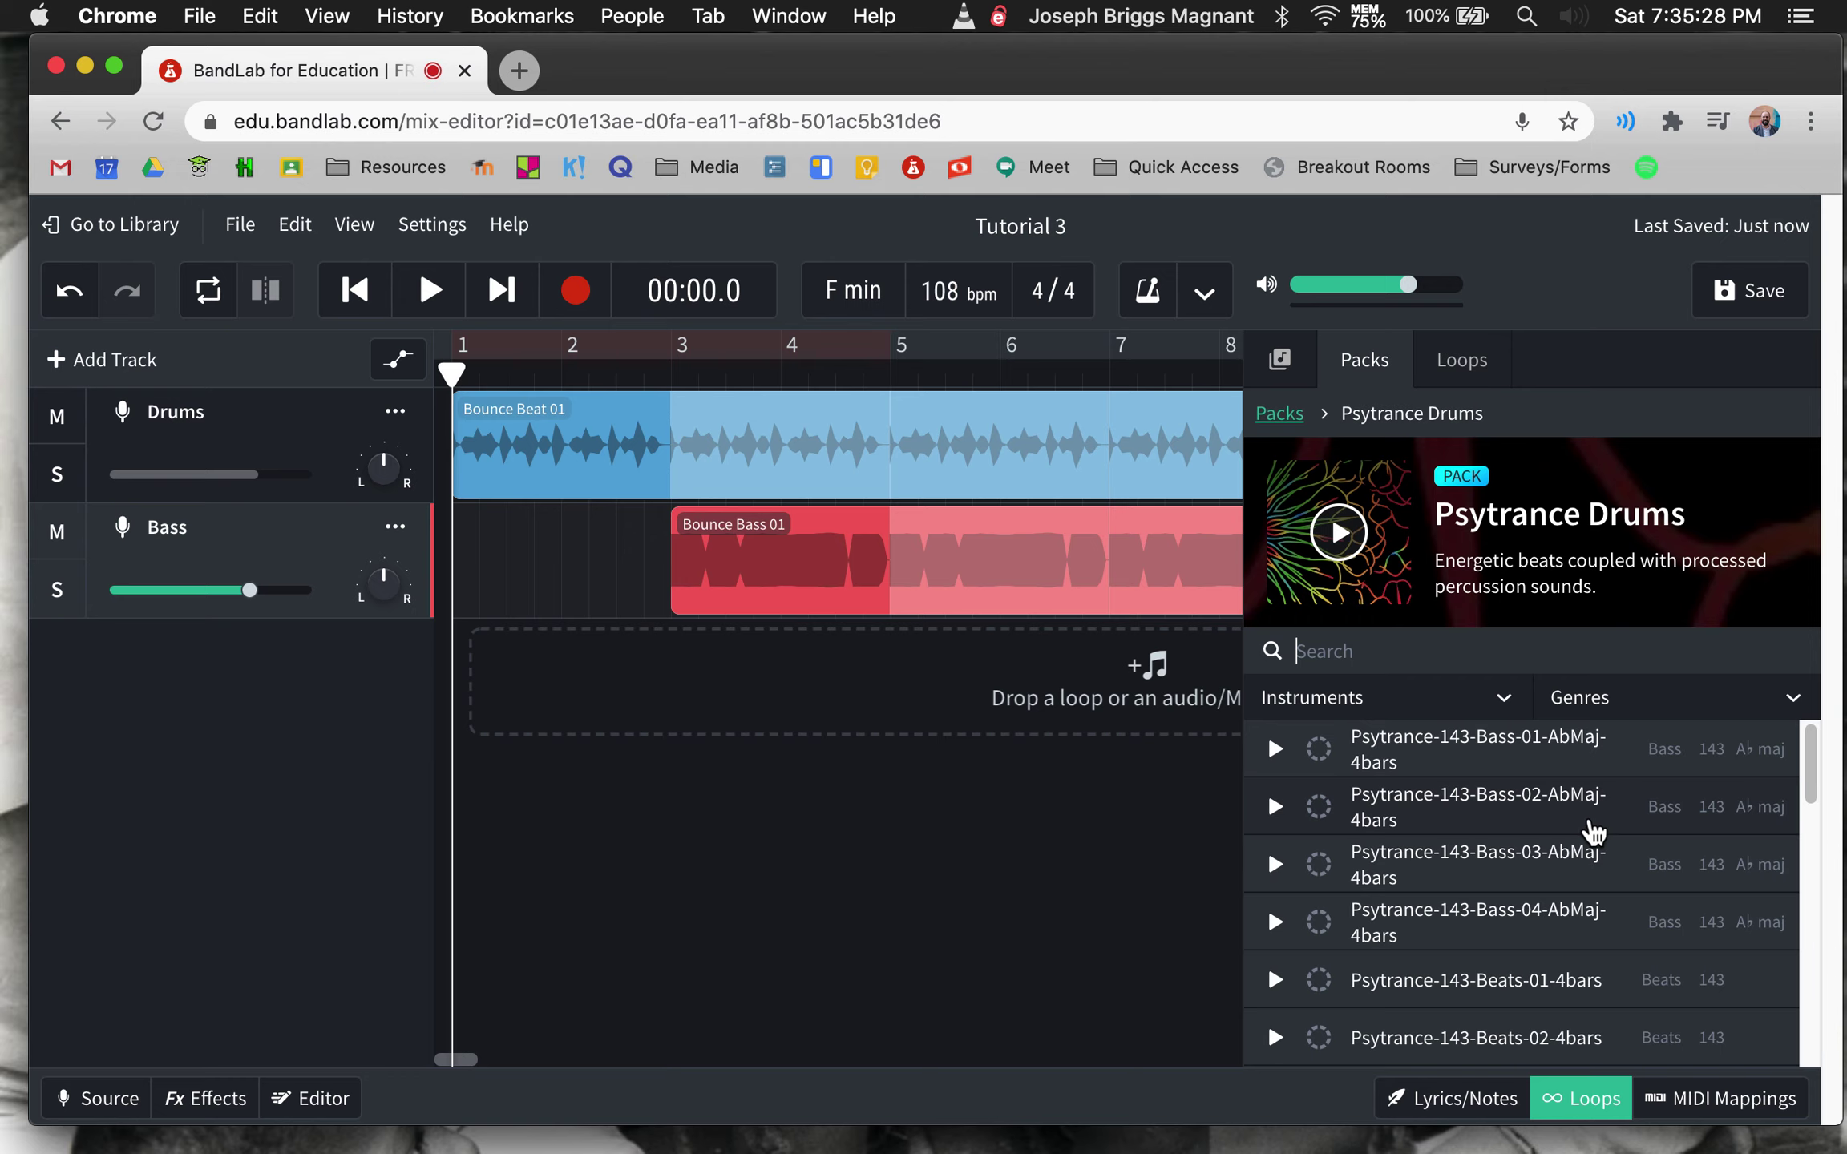
pyautogui.click(1276, 807)
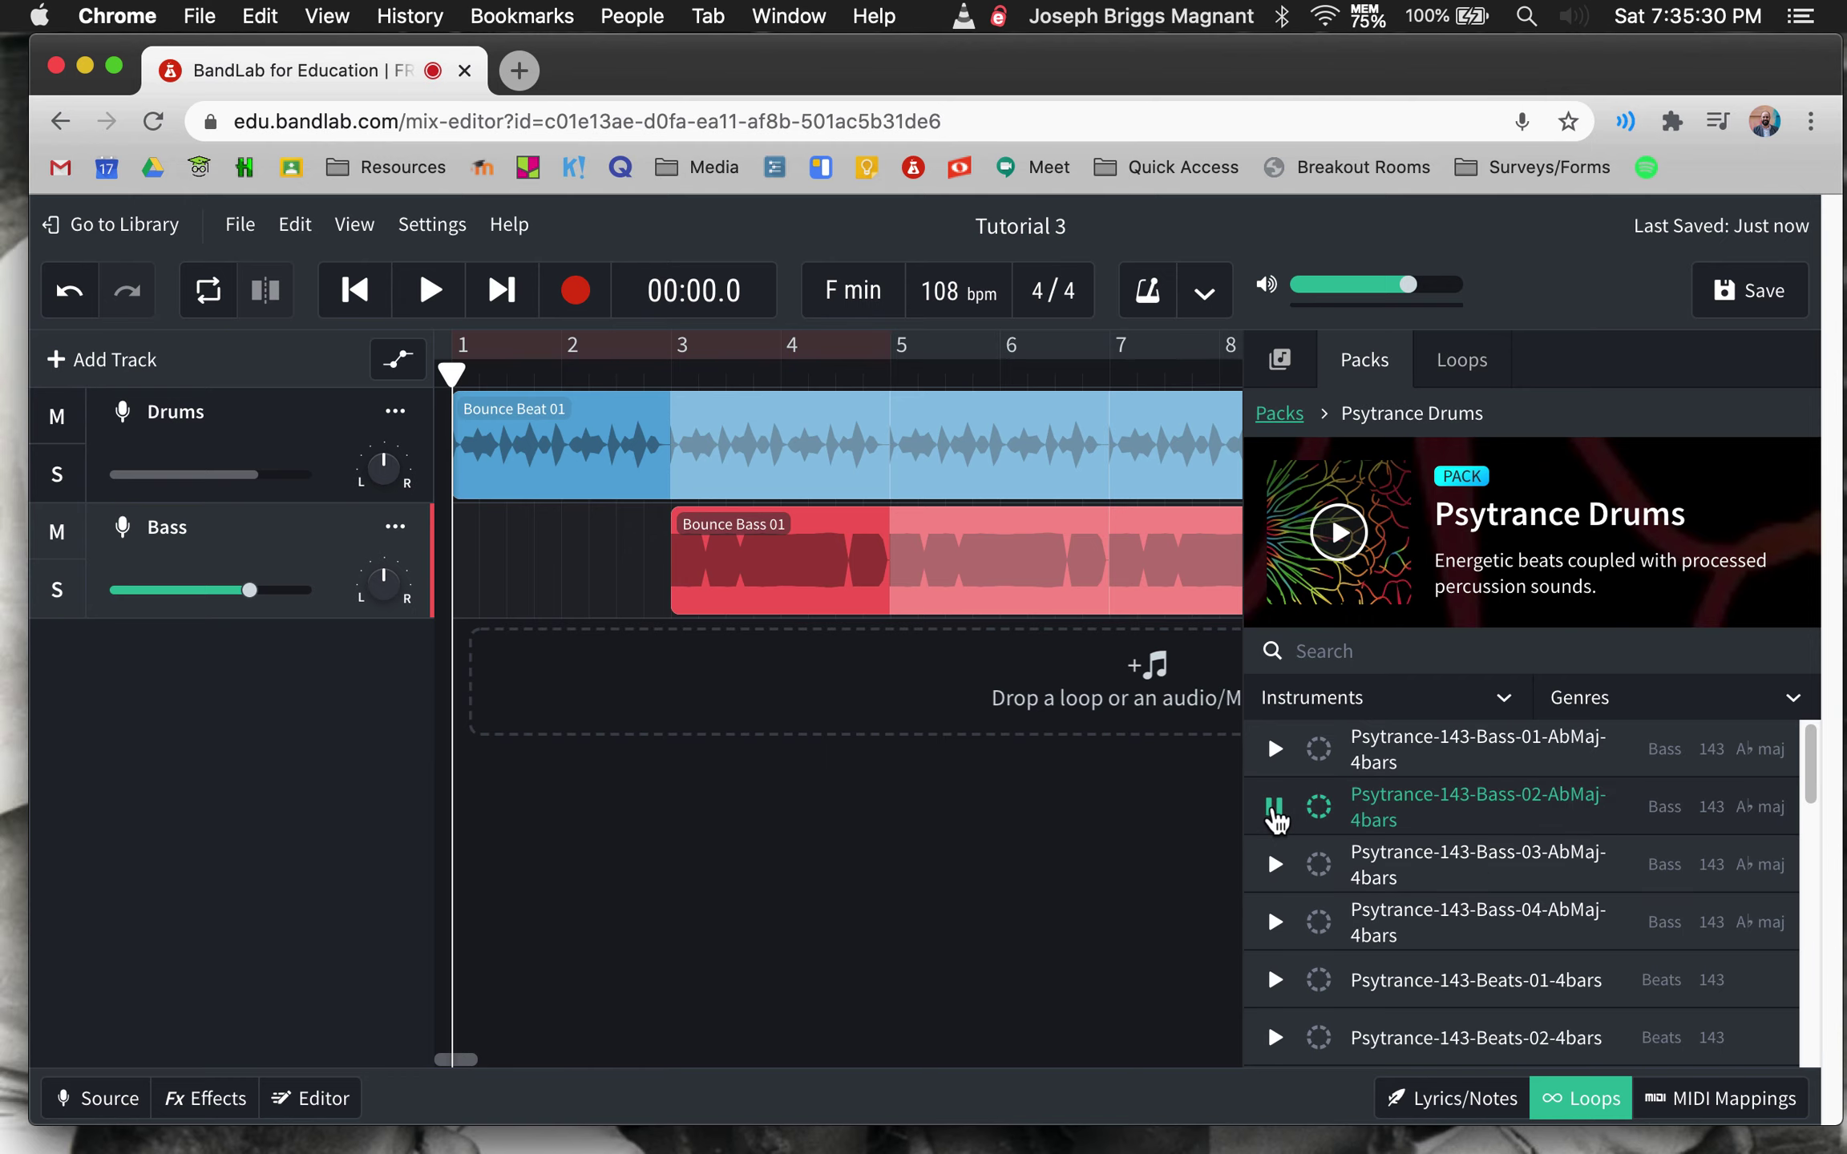
pyautogui.click(1275, 811)
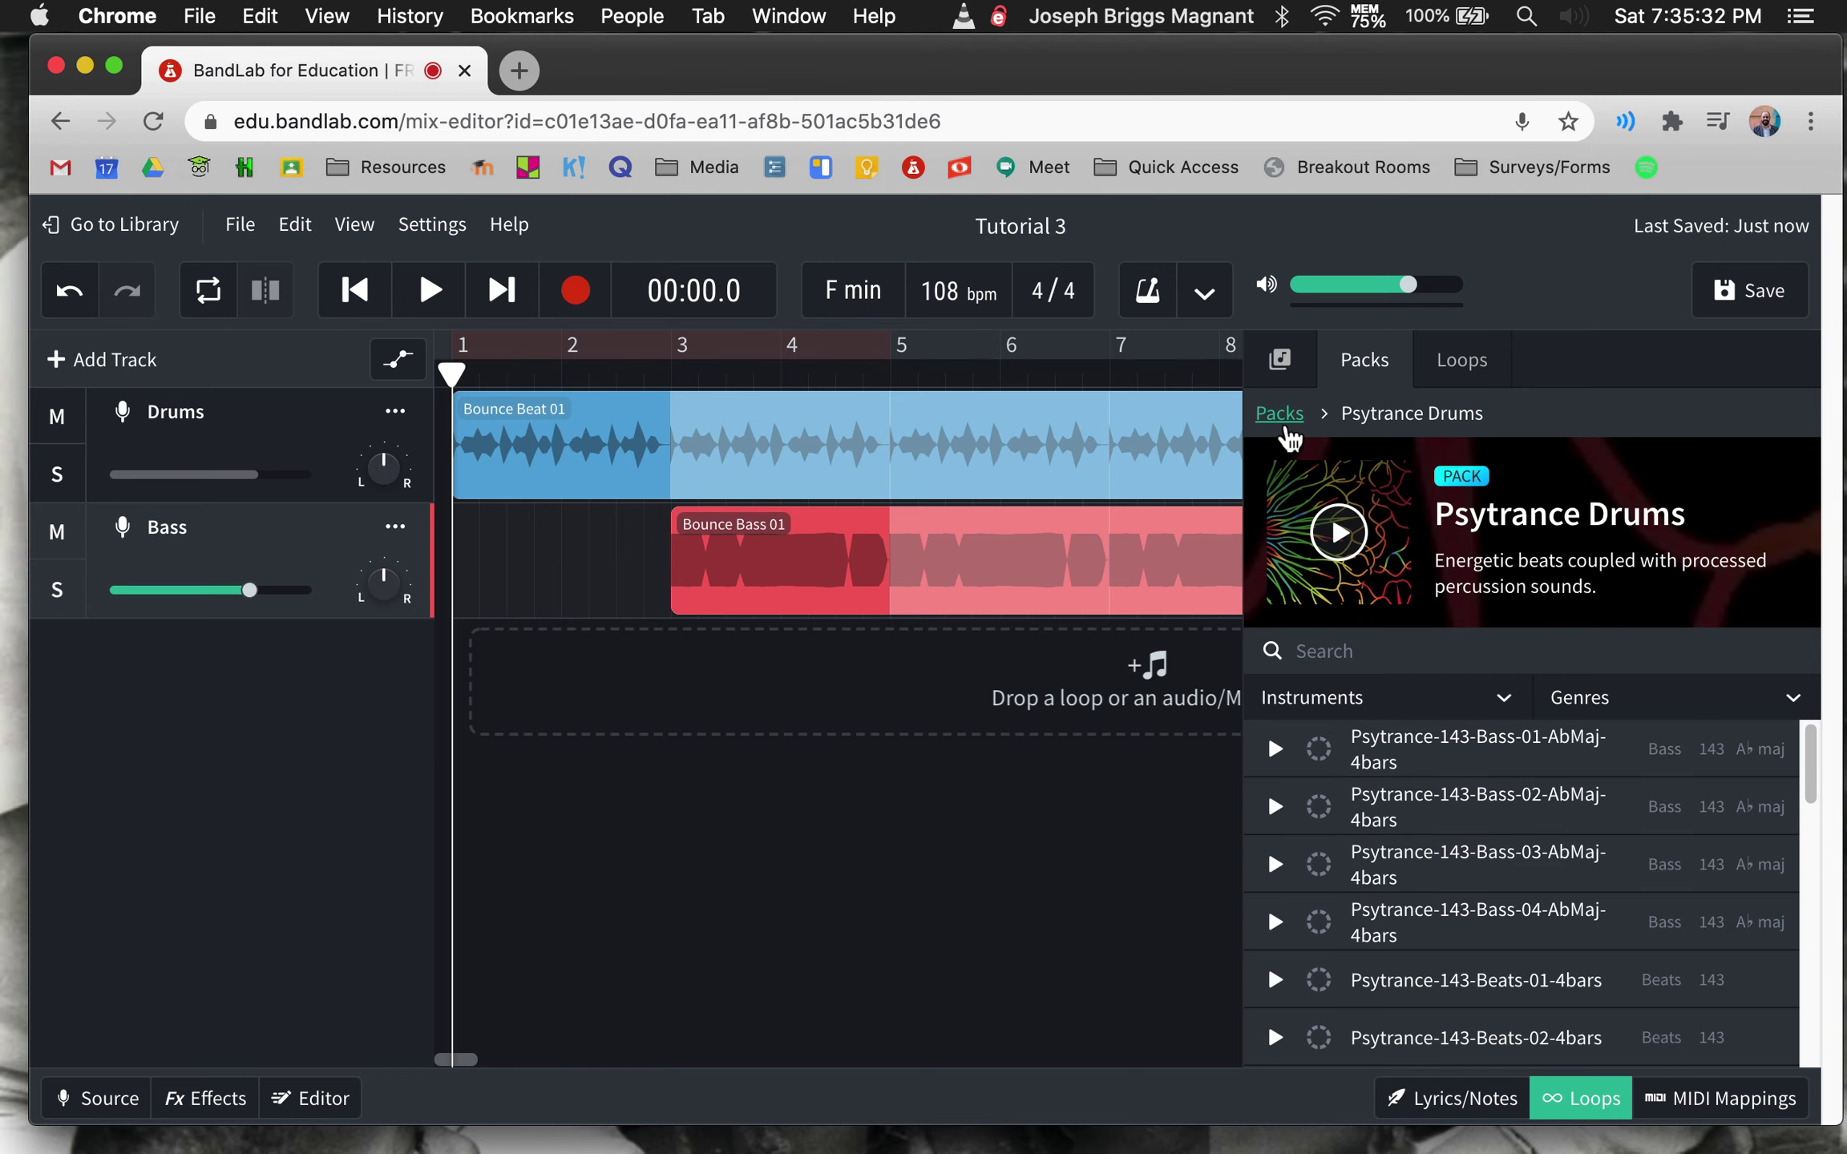
pyautogui.click(1279, 414)
pyautogui.scroll(-5, 1424, 866)
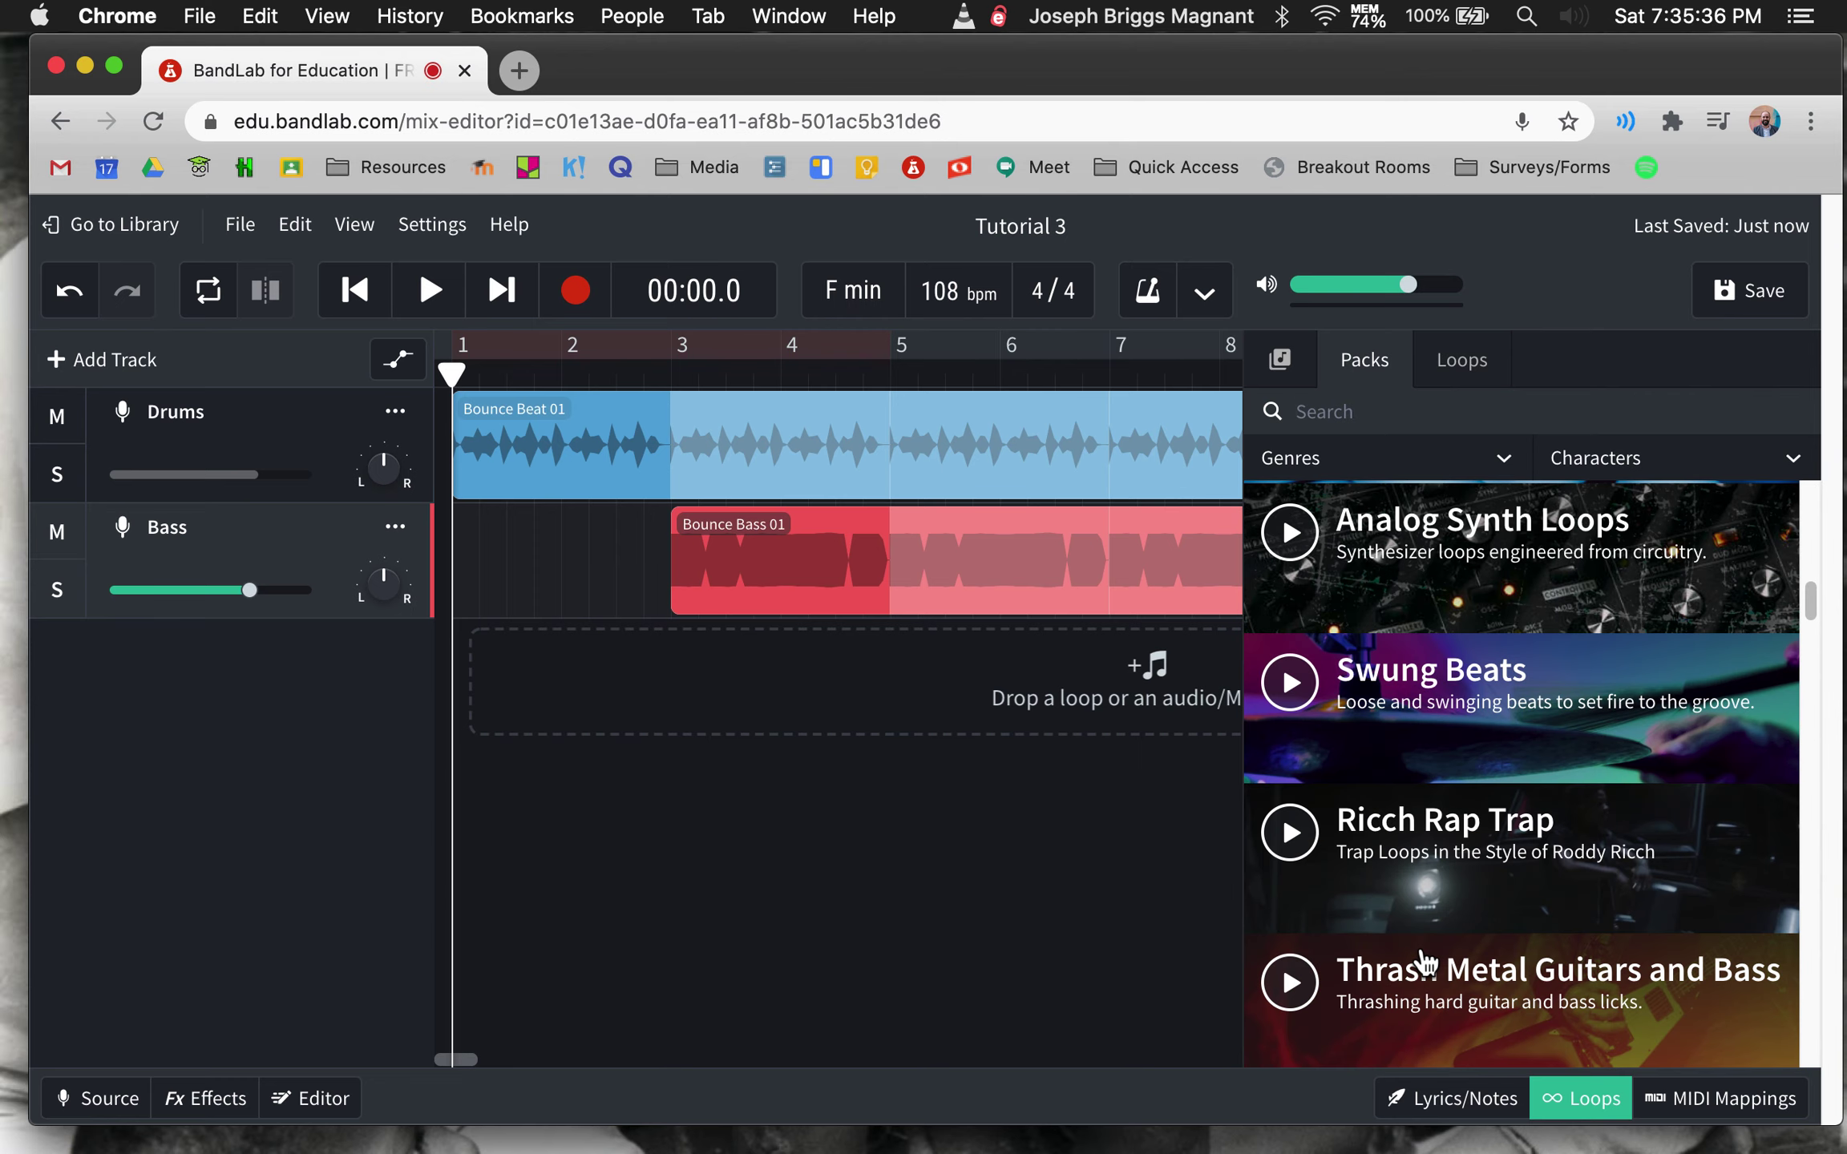
pyautogui.scroll(-3, 1501, 866)
pyautogui.scroll(-5, 1500, 866)
pyautogui.scroll(-1, 1499, 904)
pyautogui.scroll(-1, 1499, 904)
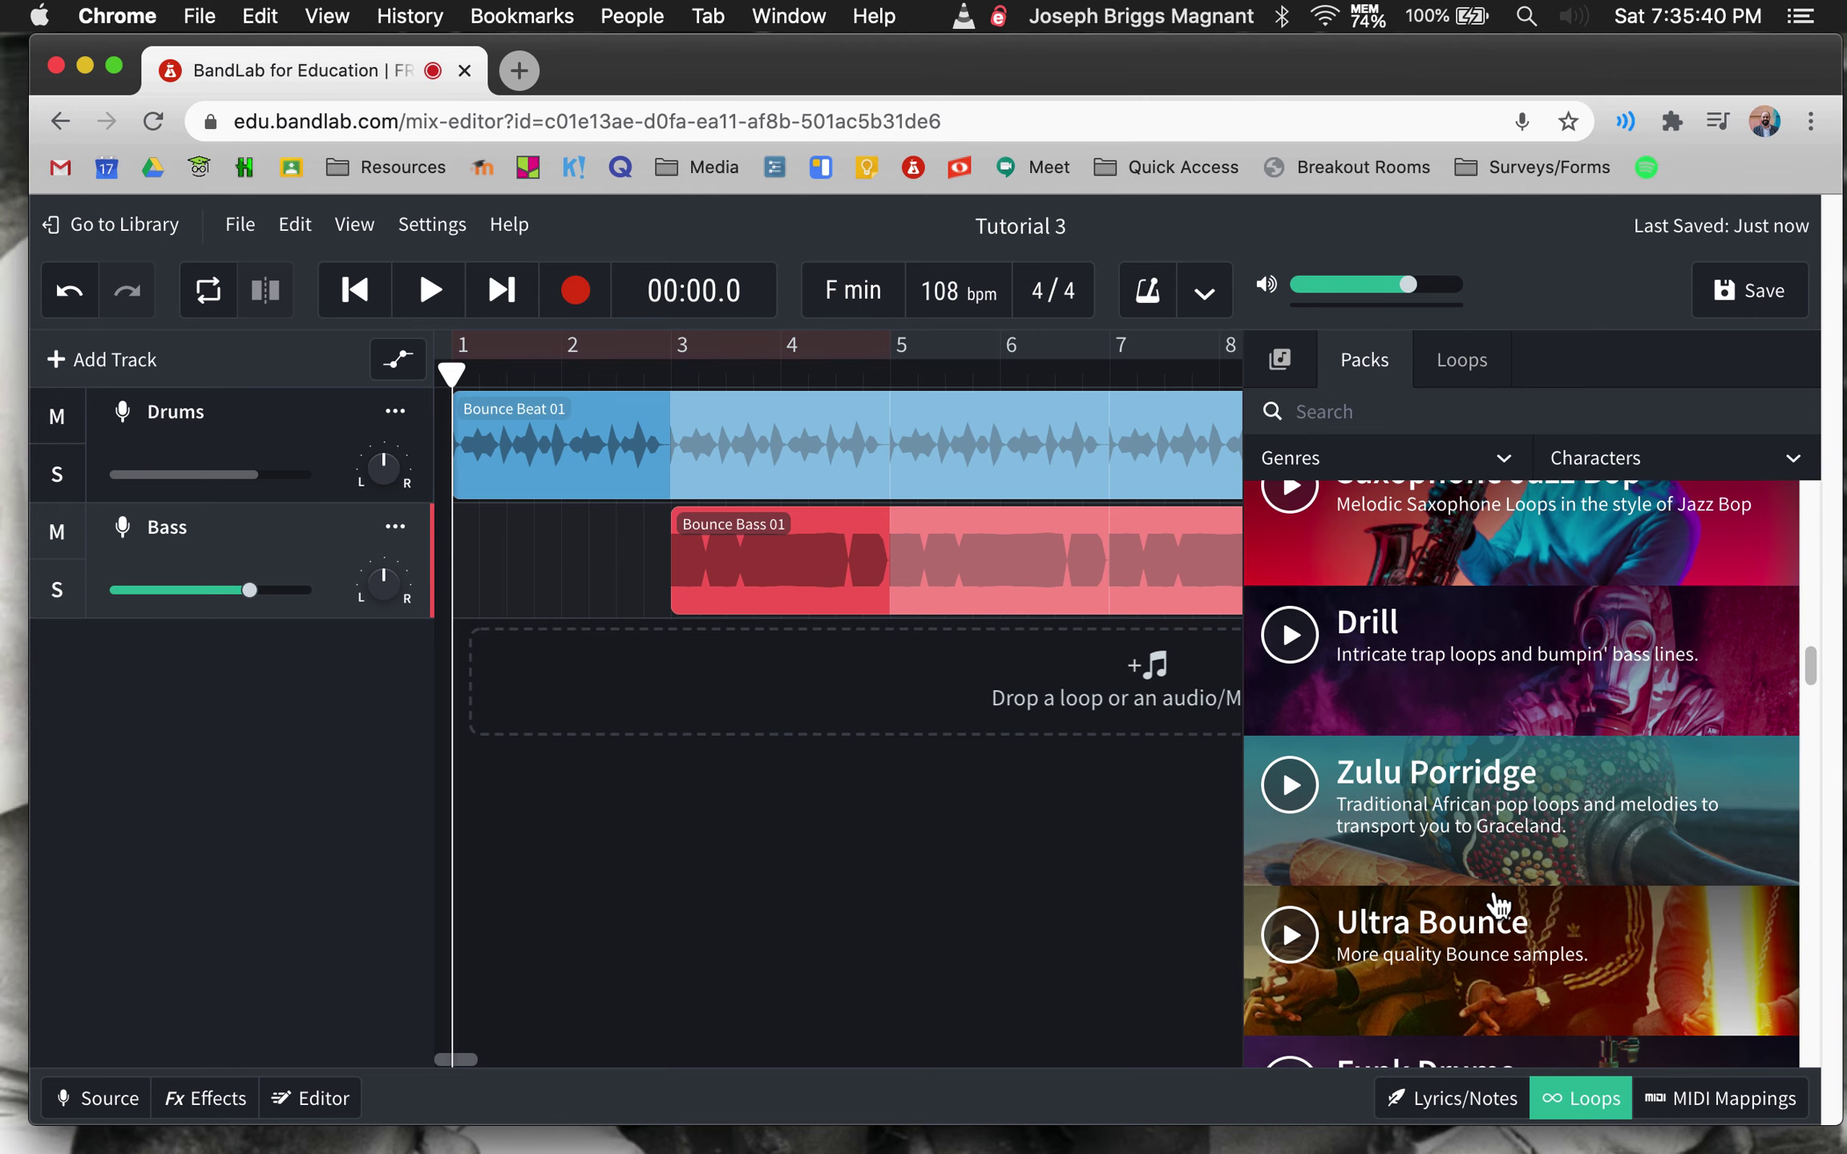
pyautogui.scroll(-4, 1498, 904)
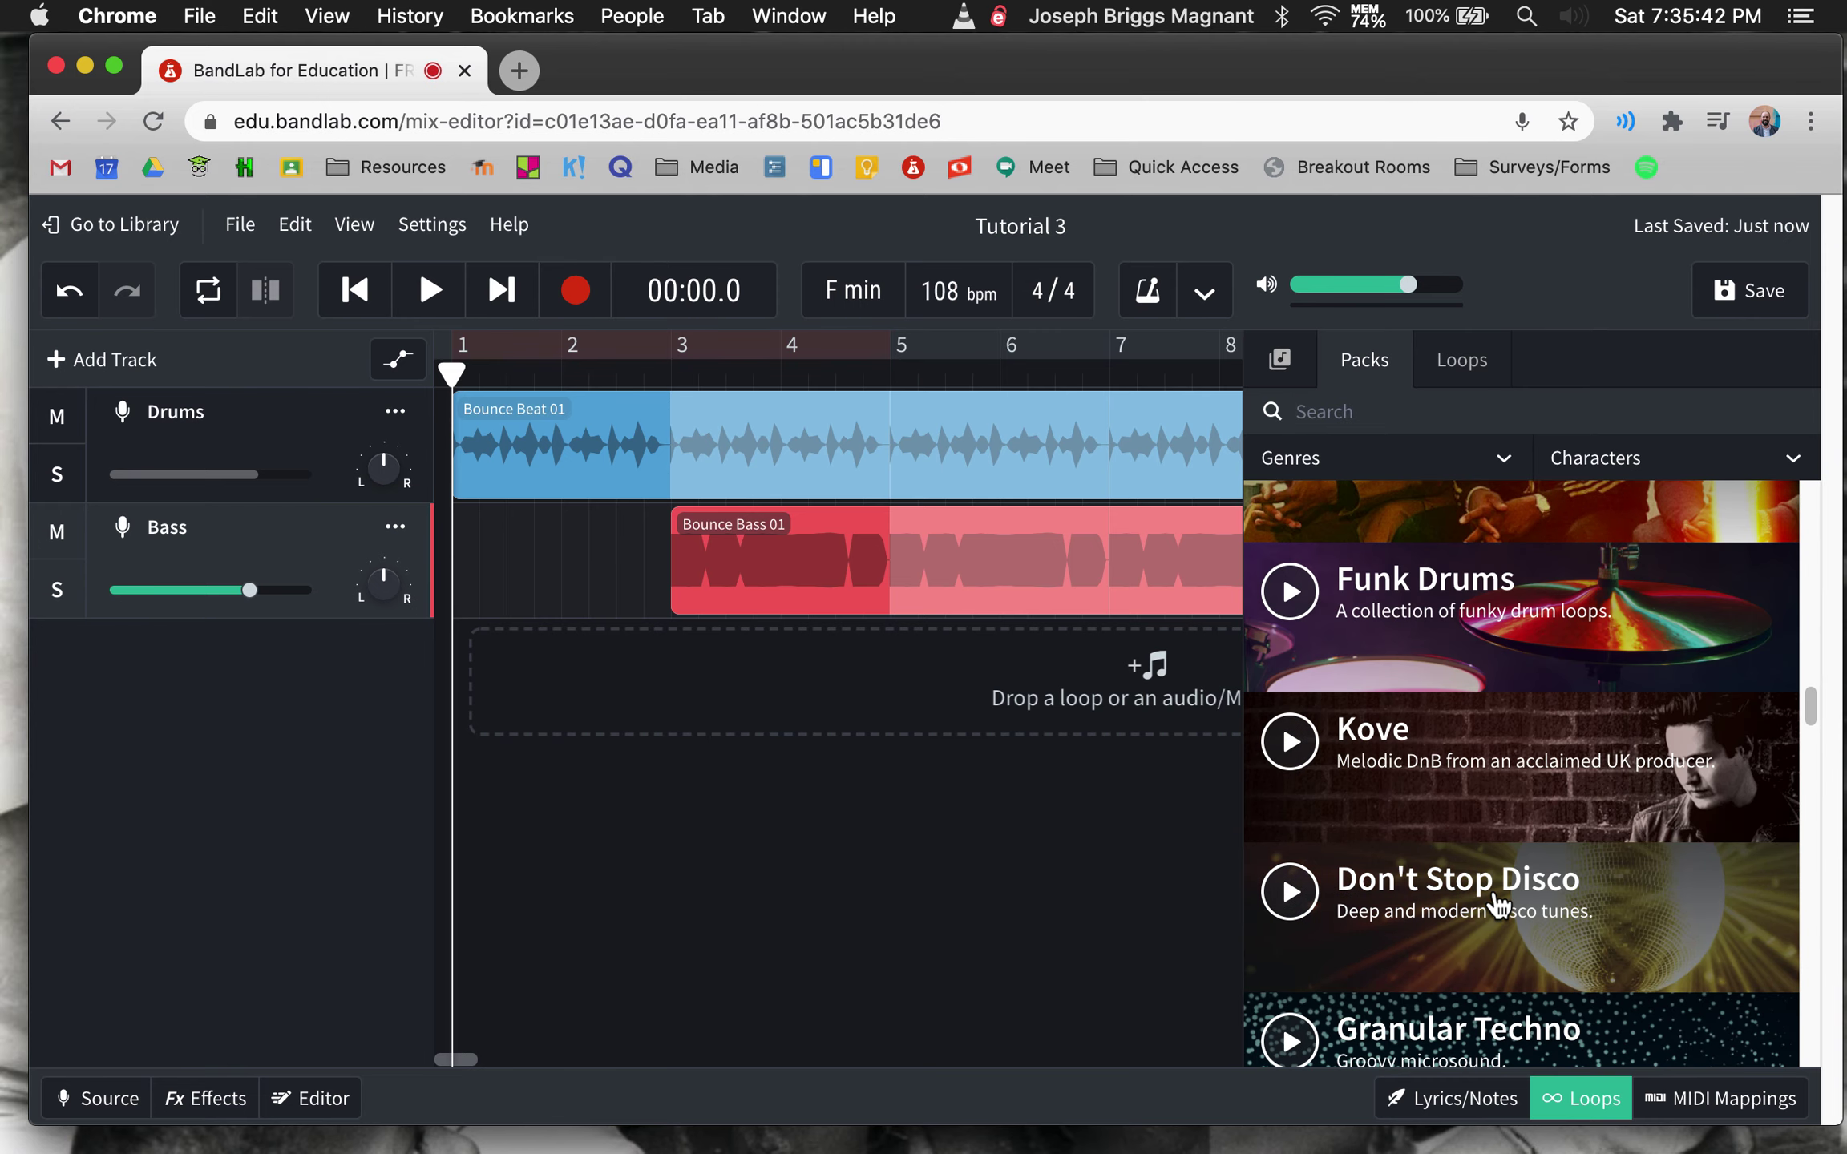
pyautogui.click(1508, 744)
pyautogui.scroll(-5, 1444, 895)
pyautogui.scroll(-5, 1360, 975)
pyautogui.scroll(-5, 1359, 975)
pyautogui.scroll(-3, 1359, 976)
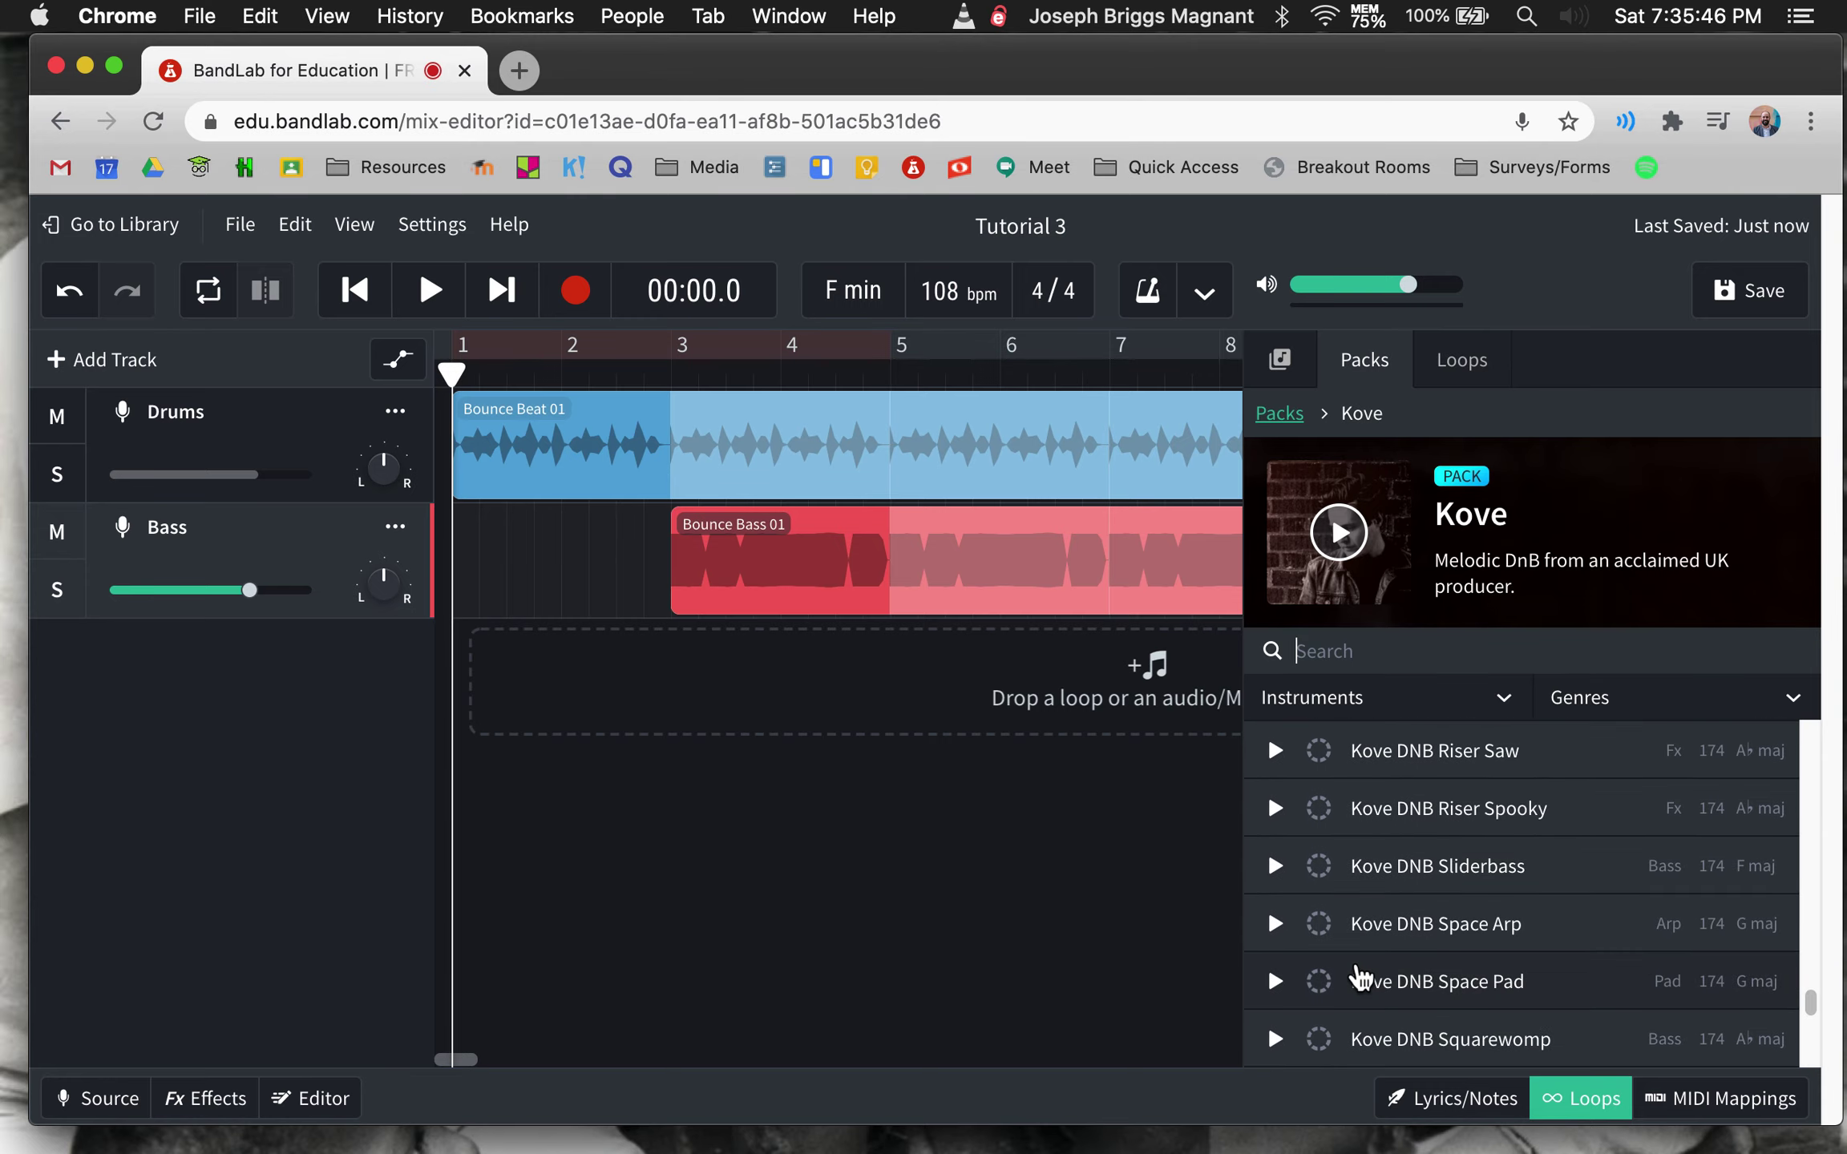
pyautogui.click(1277, 808)
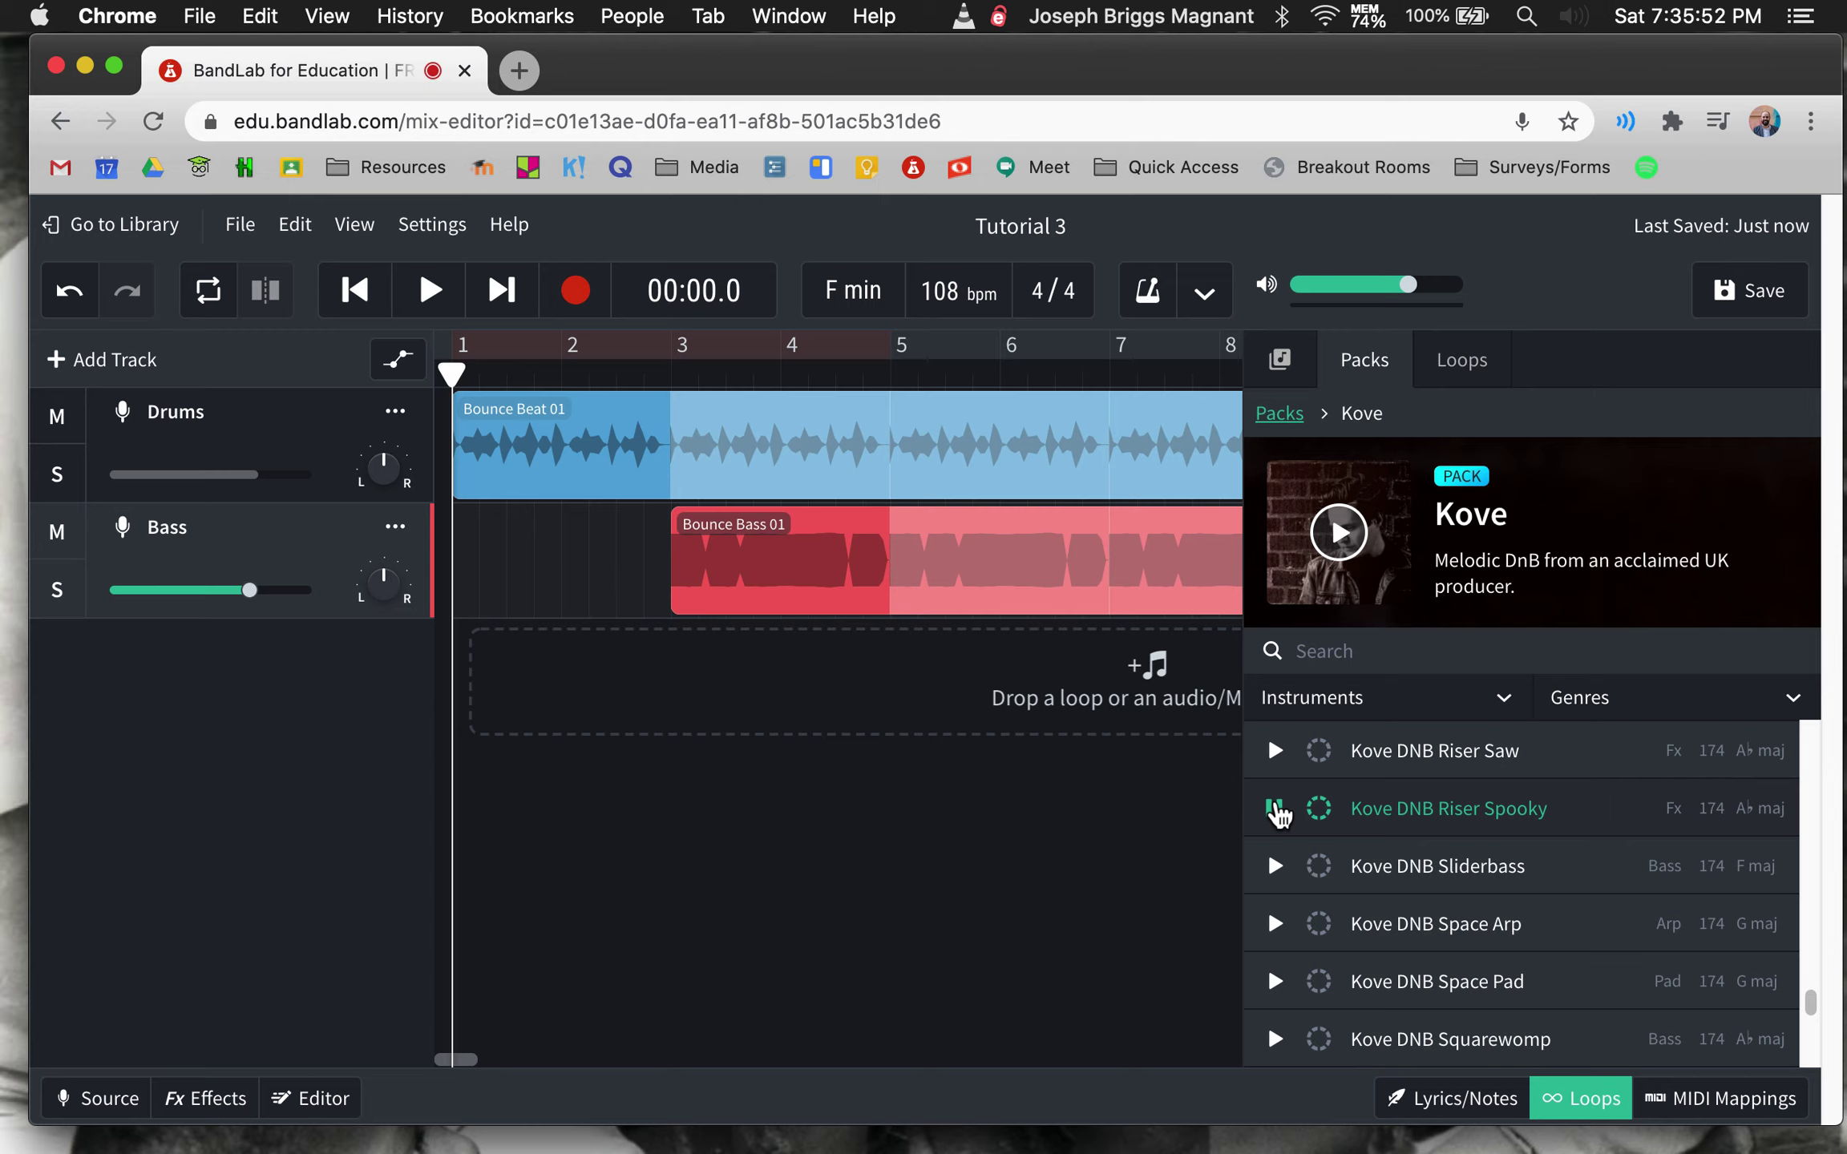
pyautogui.click(1276, 808)
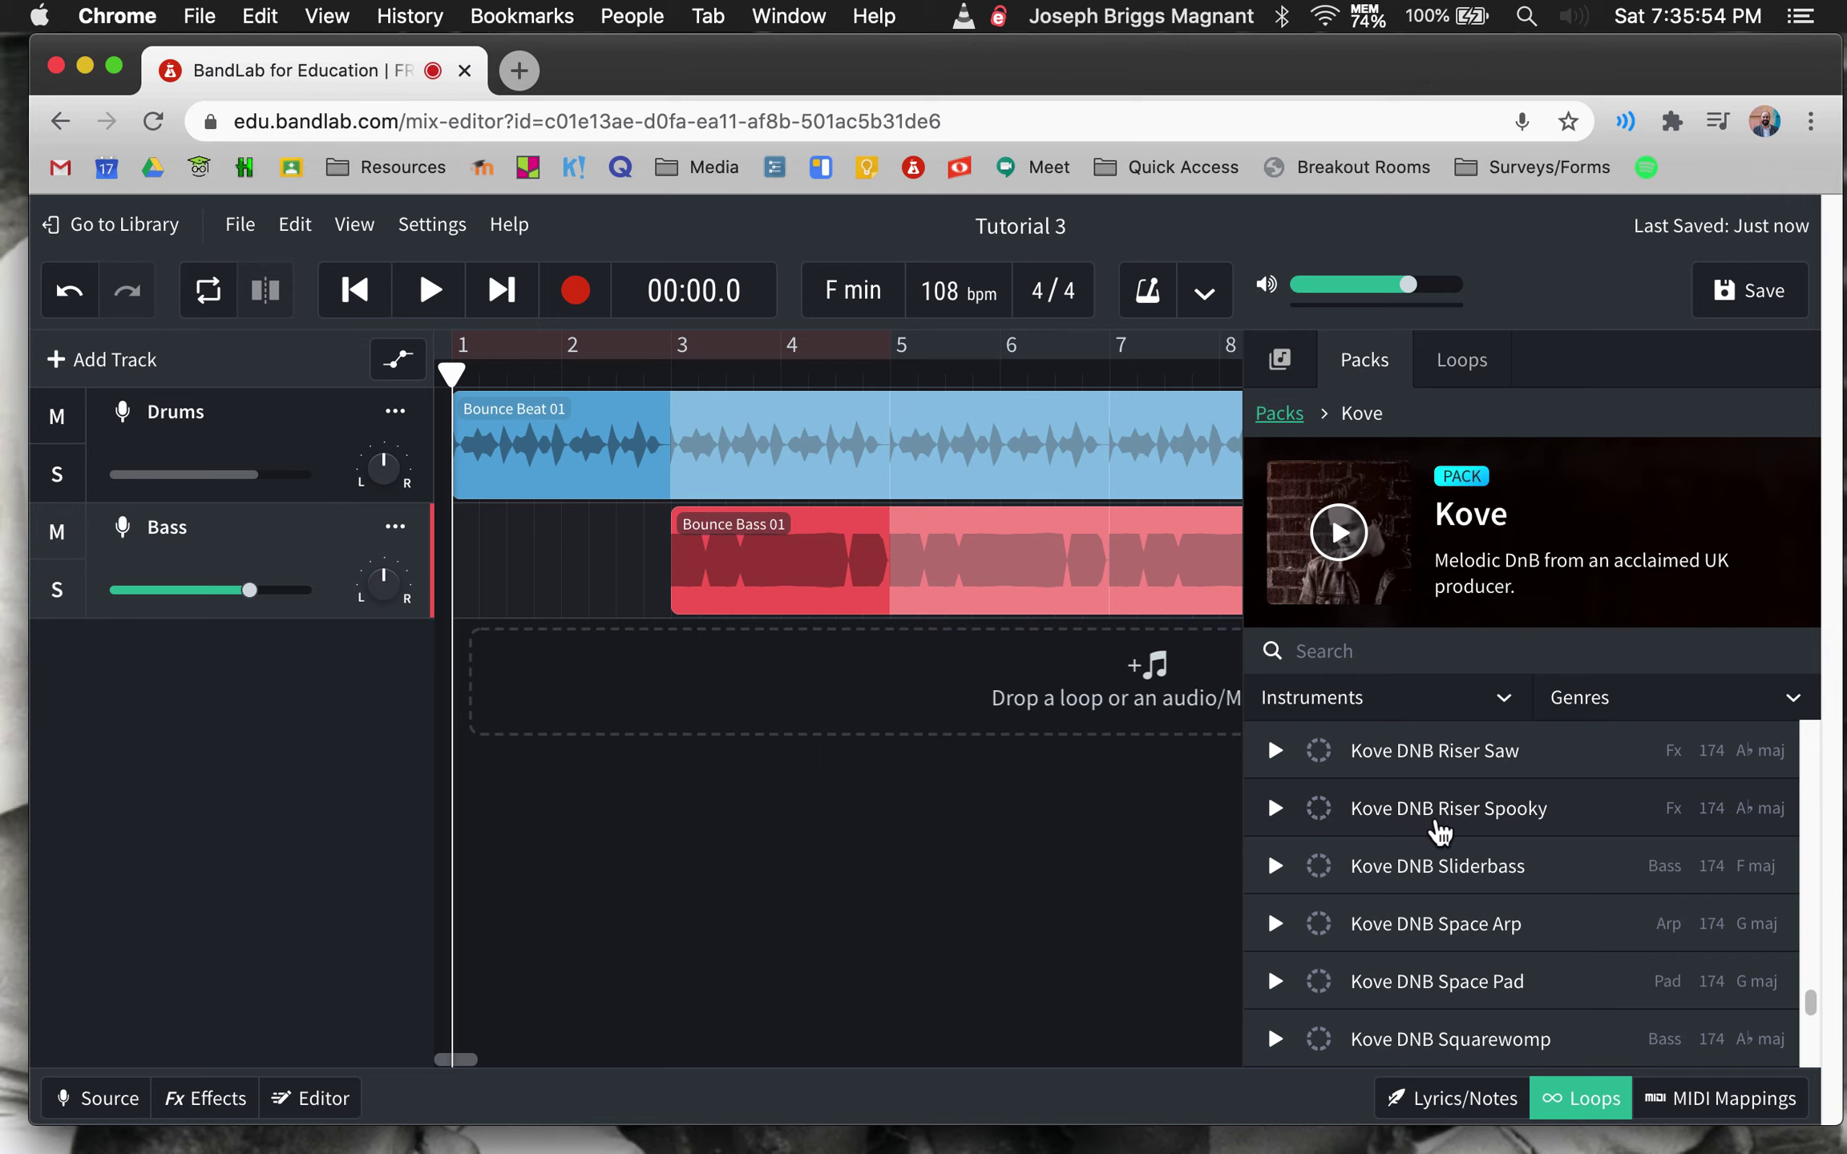
pyautogui.moveTo(1444, 808); pyautogui.dragTo(693, 678)
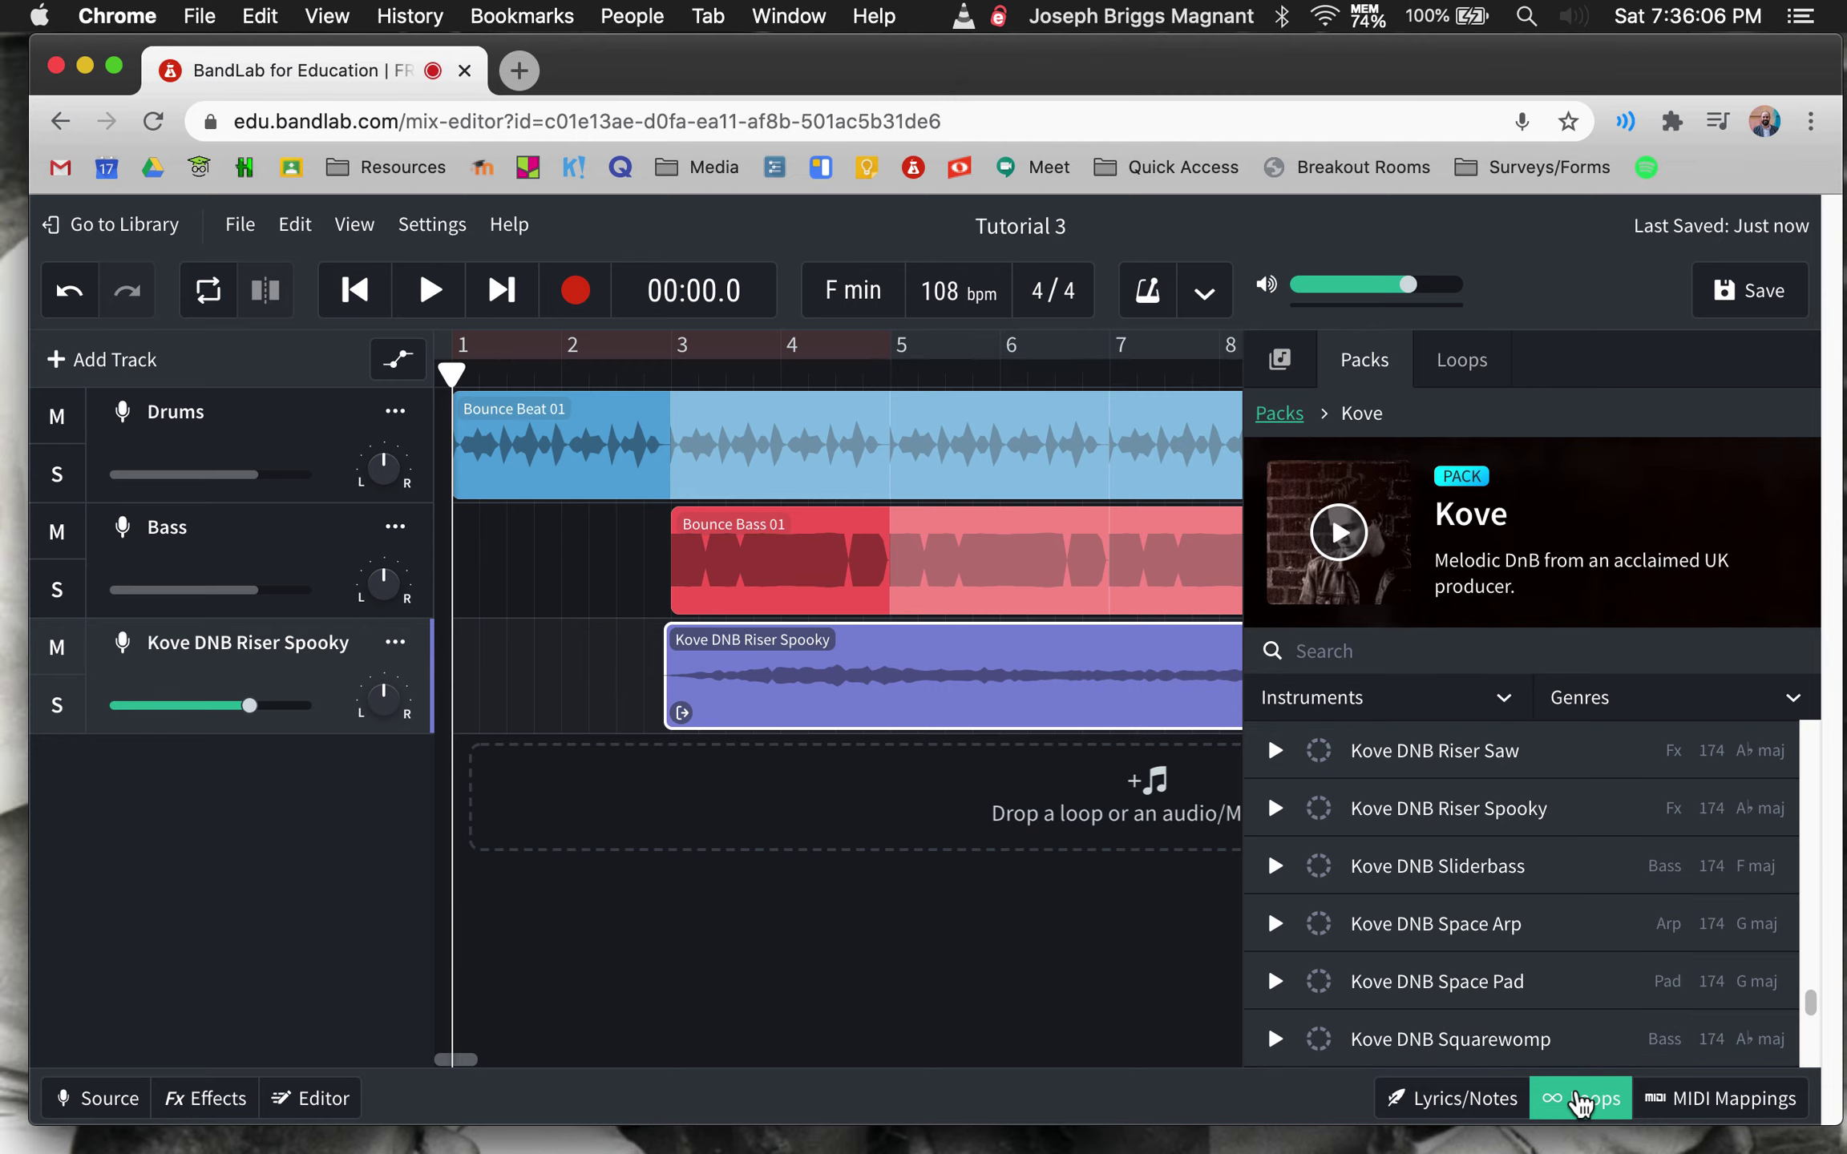
pyautogui.click(1581, 1101)
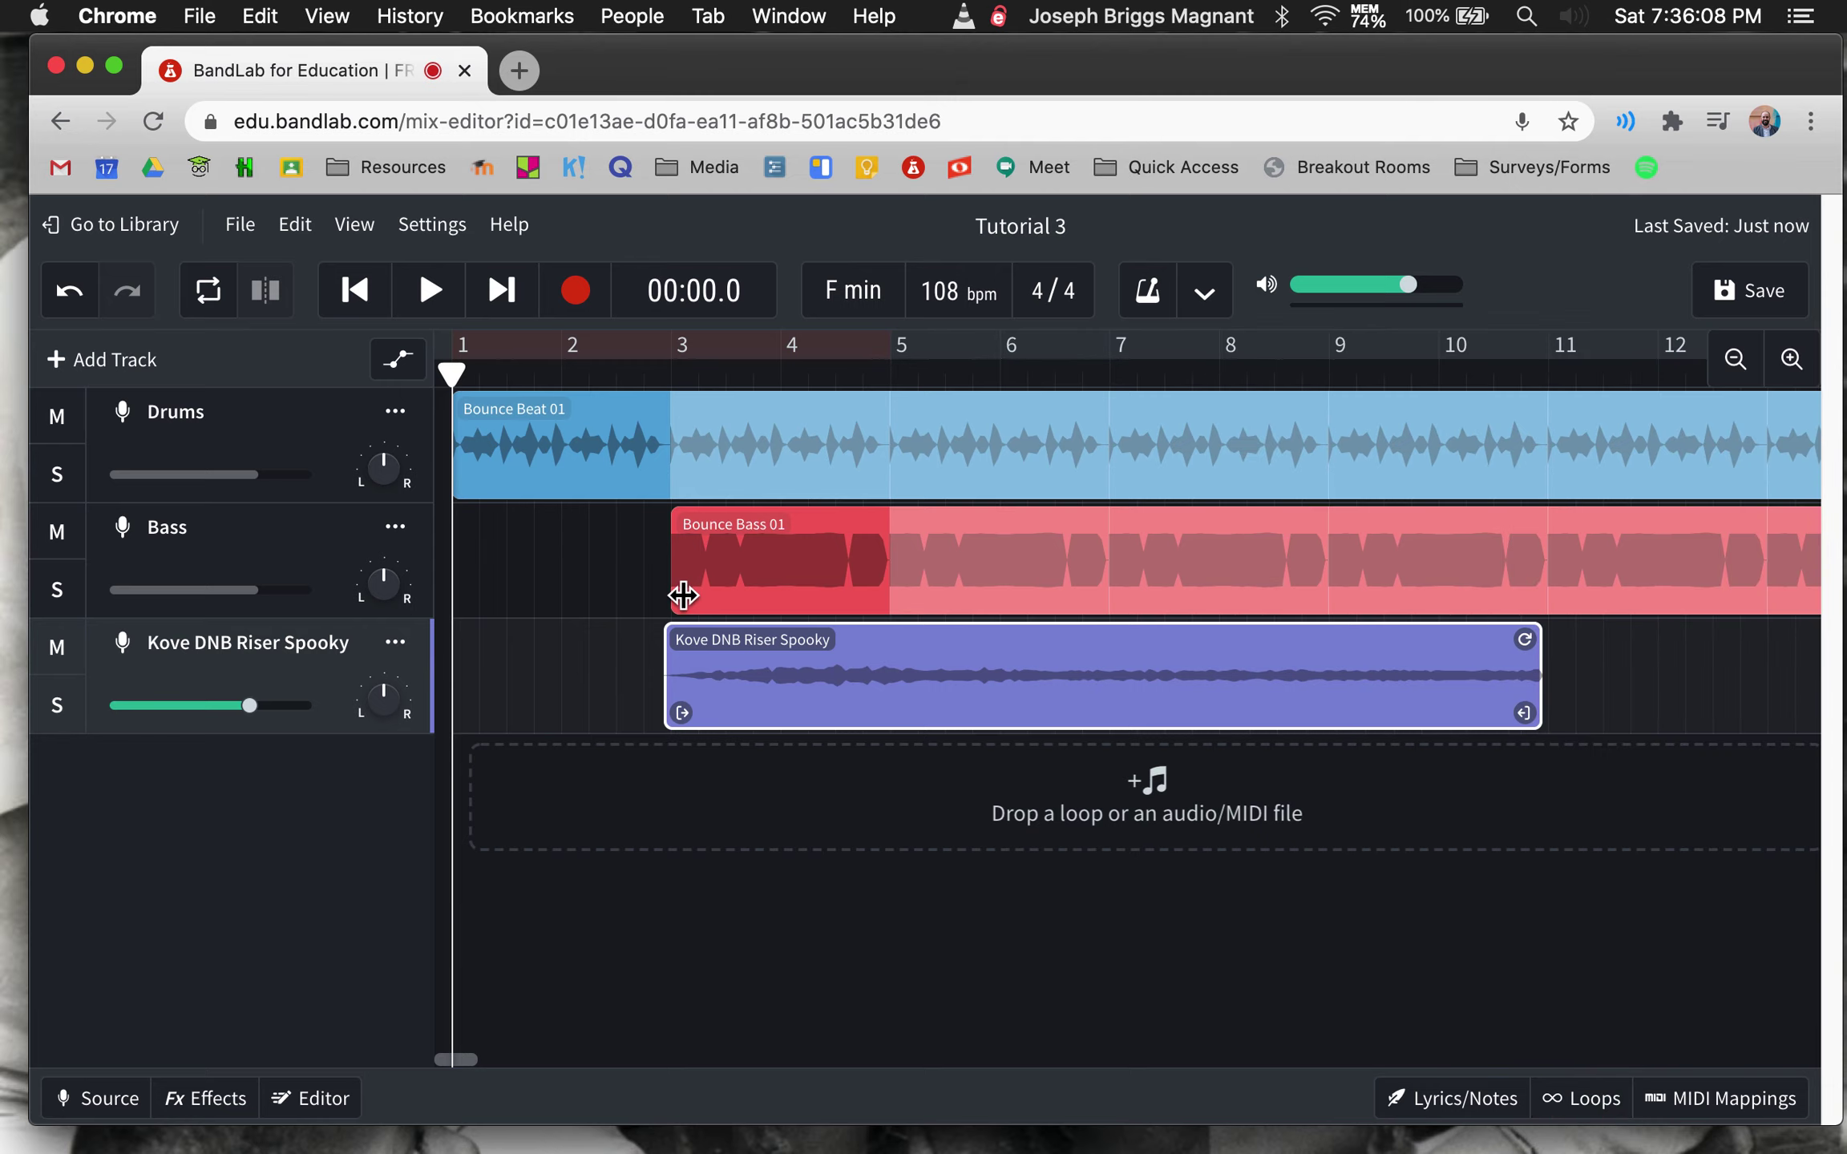
pyautogui.scroll(4, 707, 679)
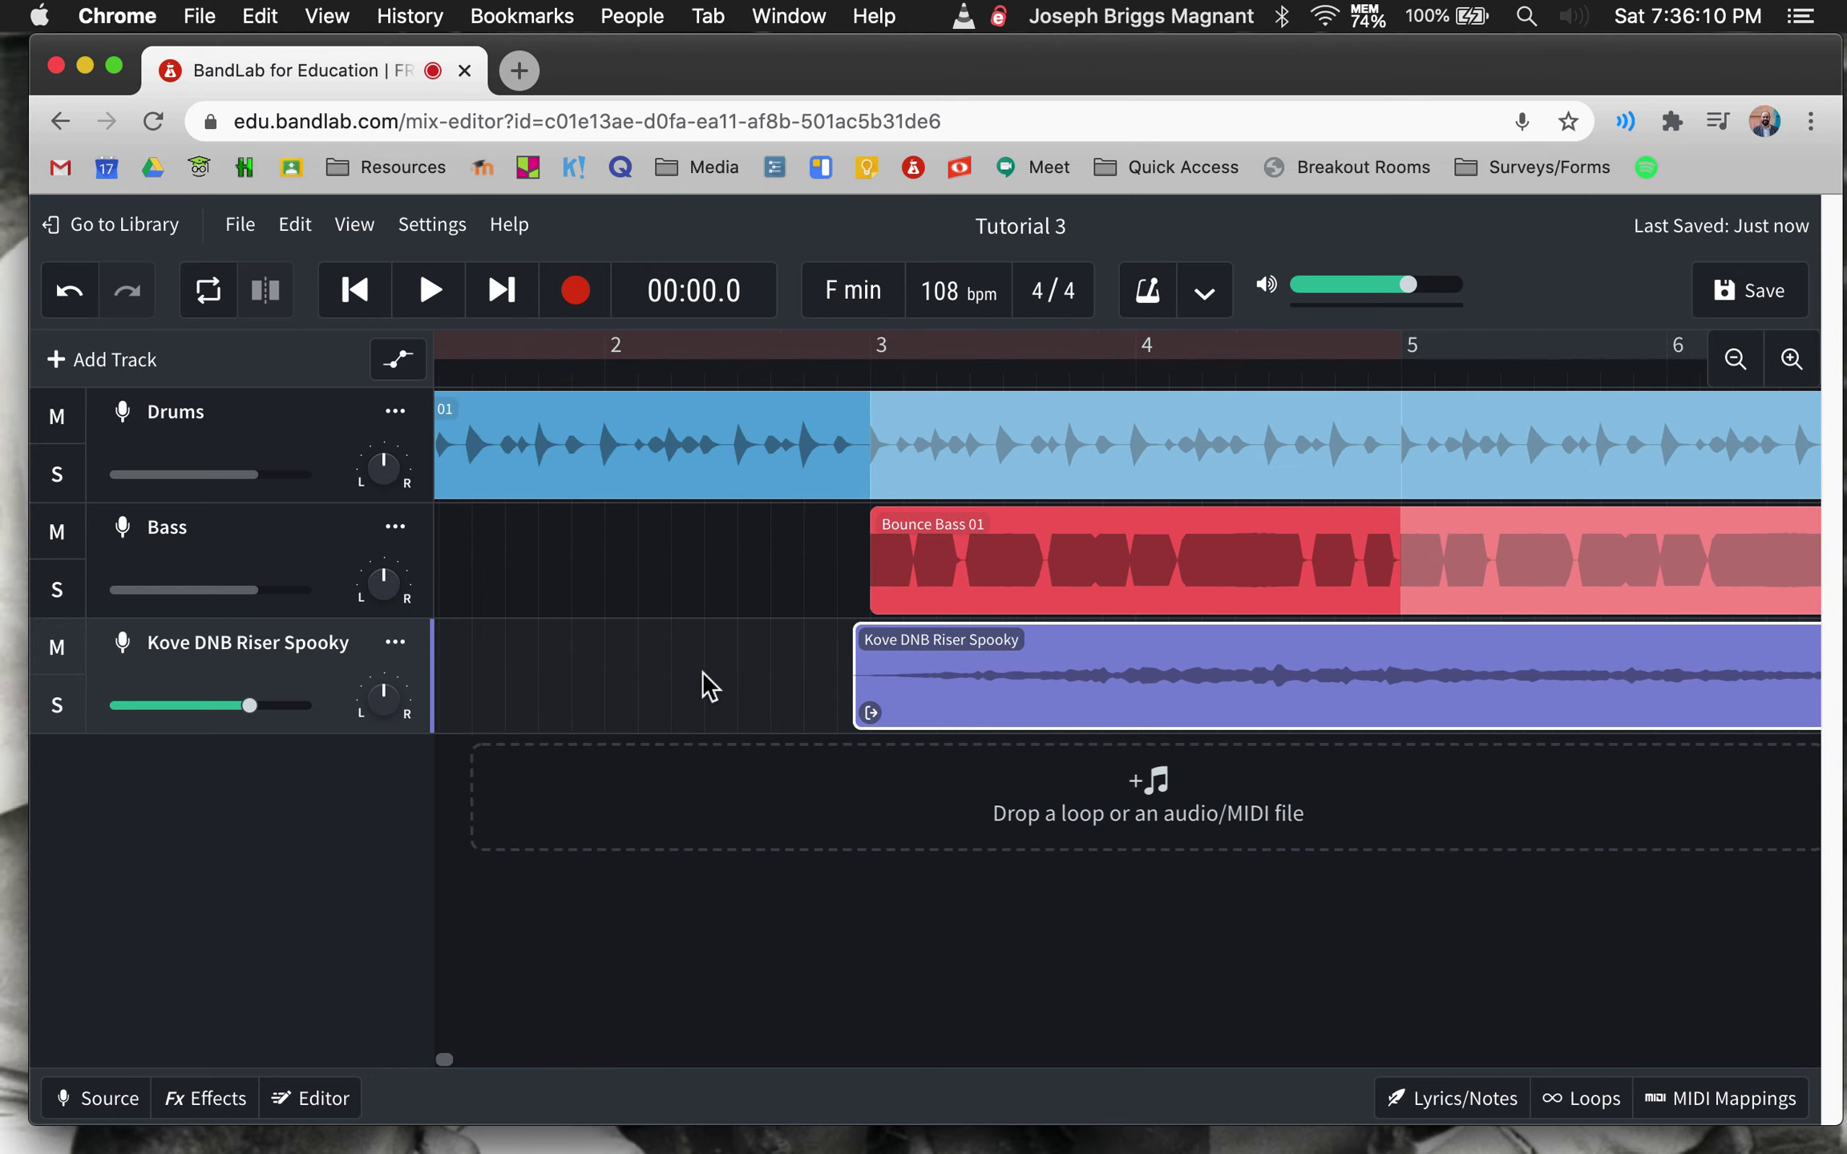
pyautogui.click(892, 668)
# - Snap the riser clip to bar 3, move the bass clip to bar 5, and park the playhead at bar 3
pyautogui.moveTo(891, 667); pyautogui.dragTo(911, 672)
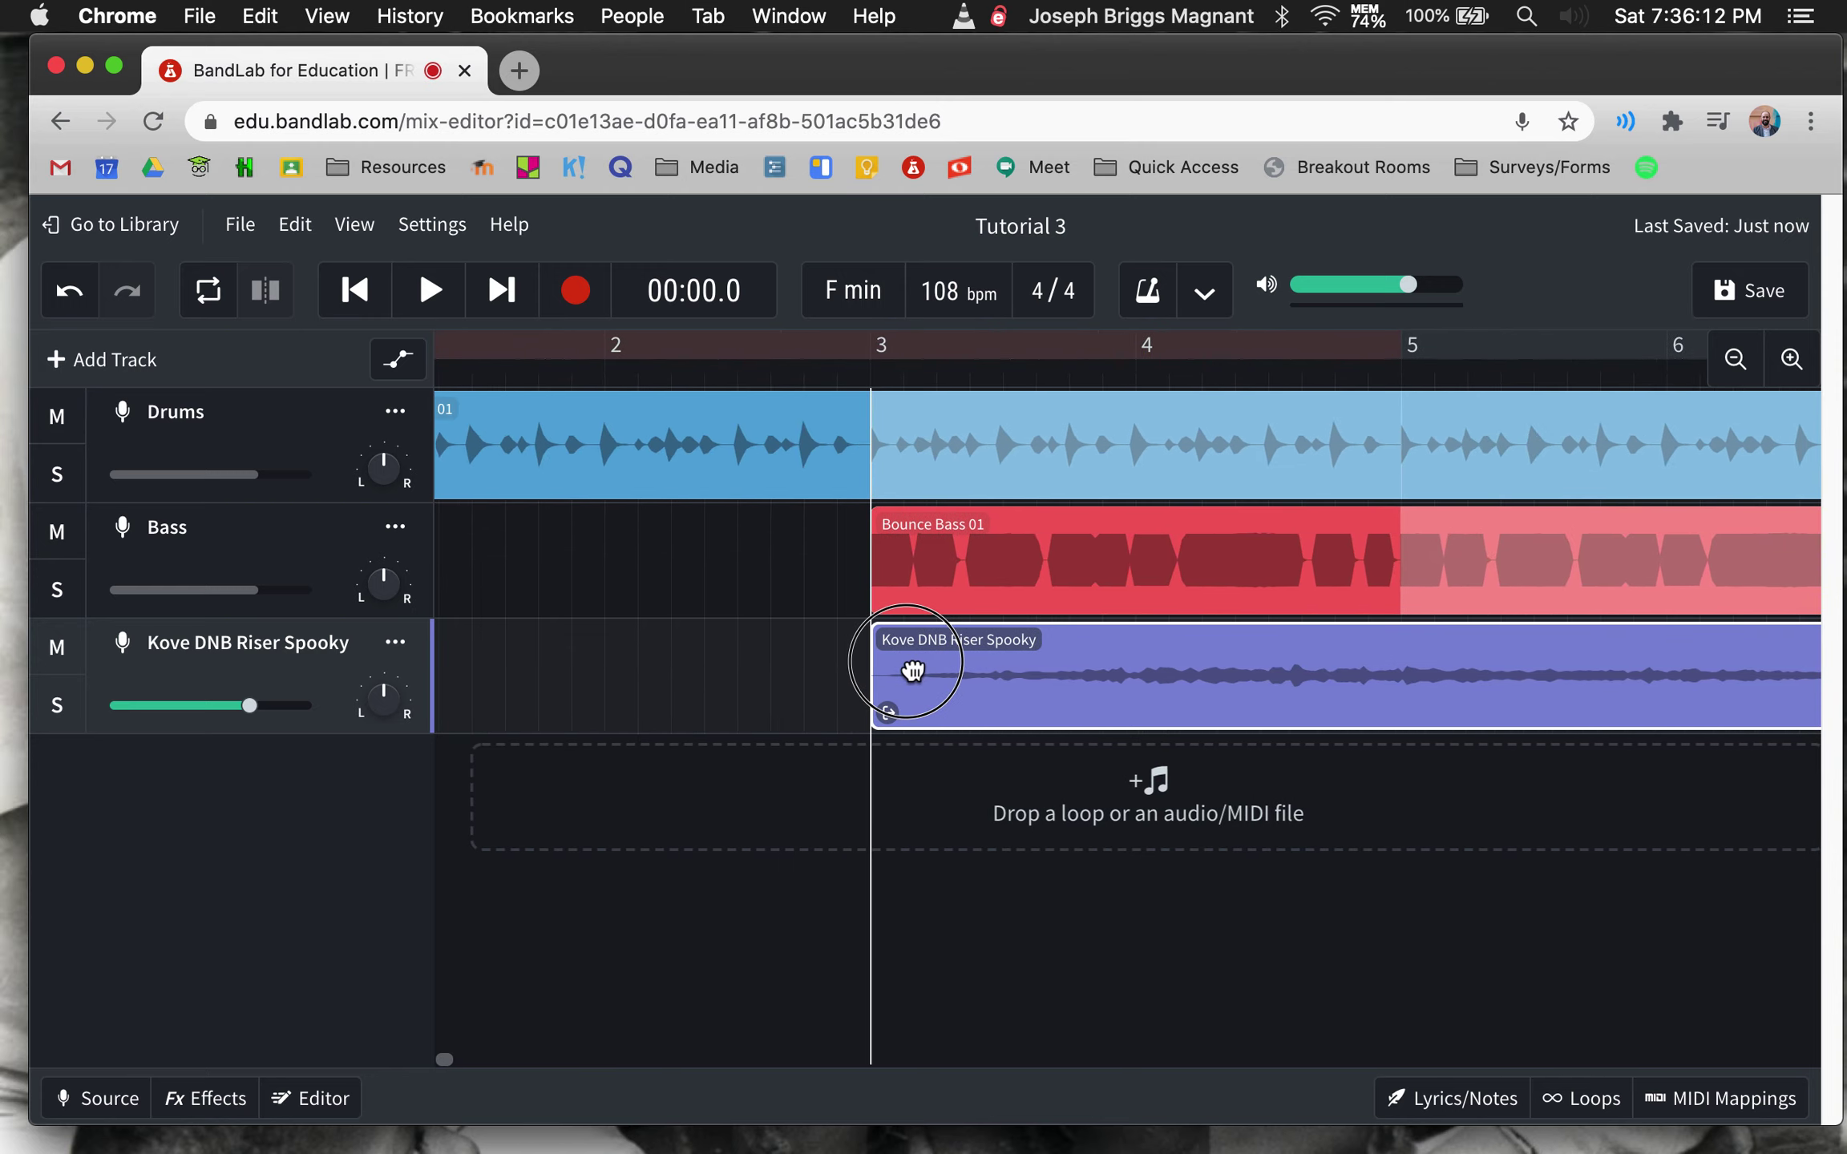
pyautogui.hscroll(4, 912, 667)
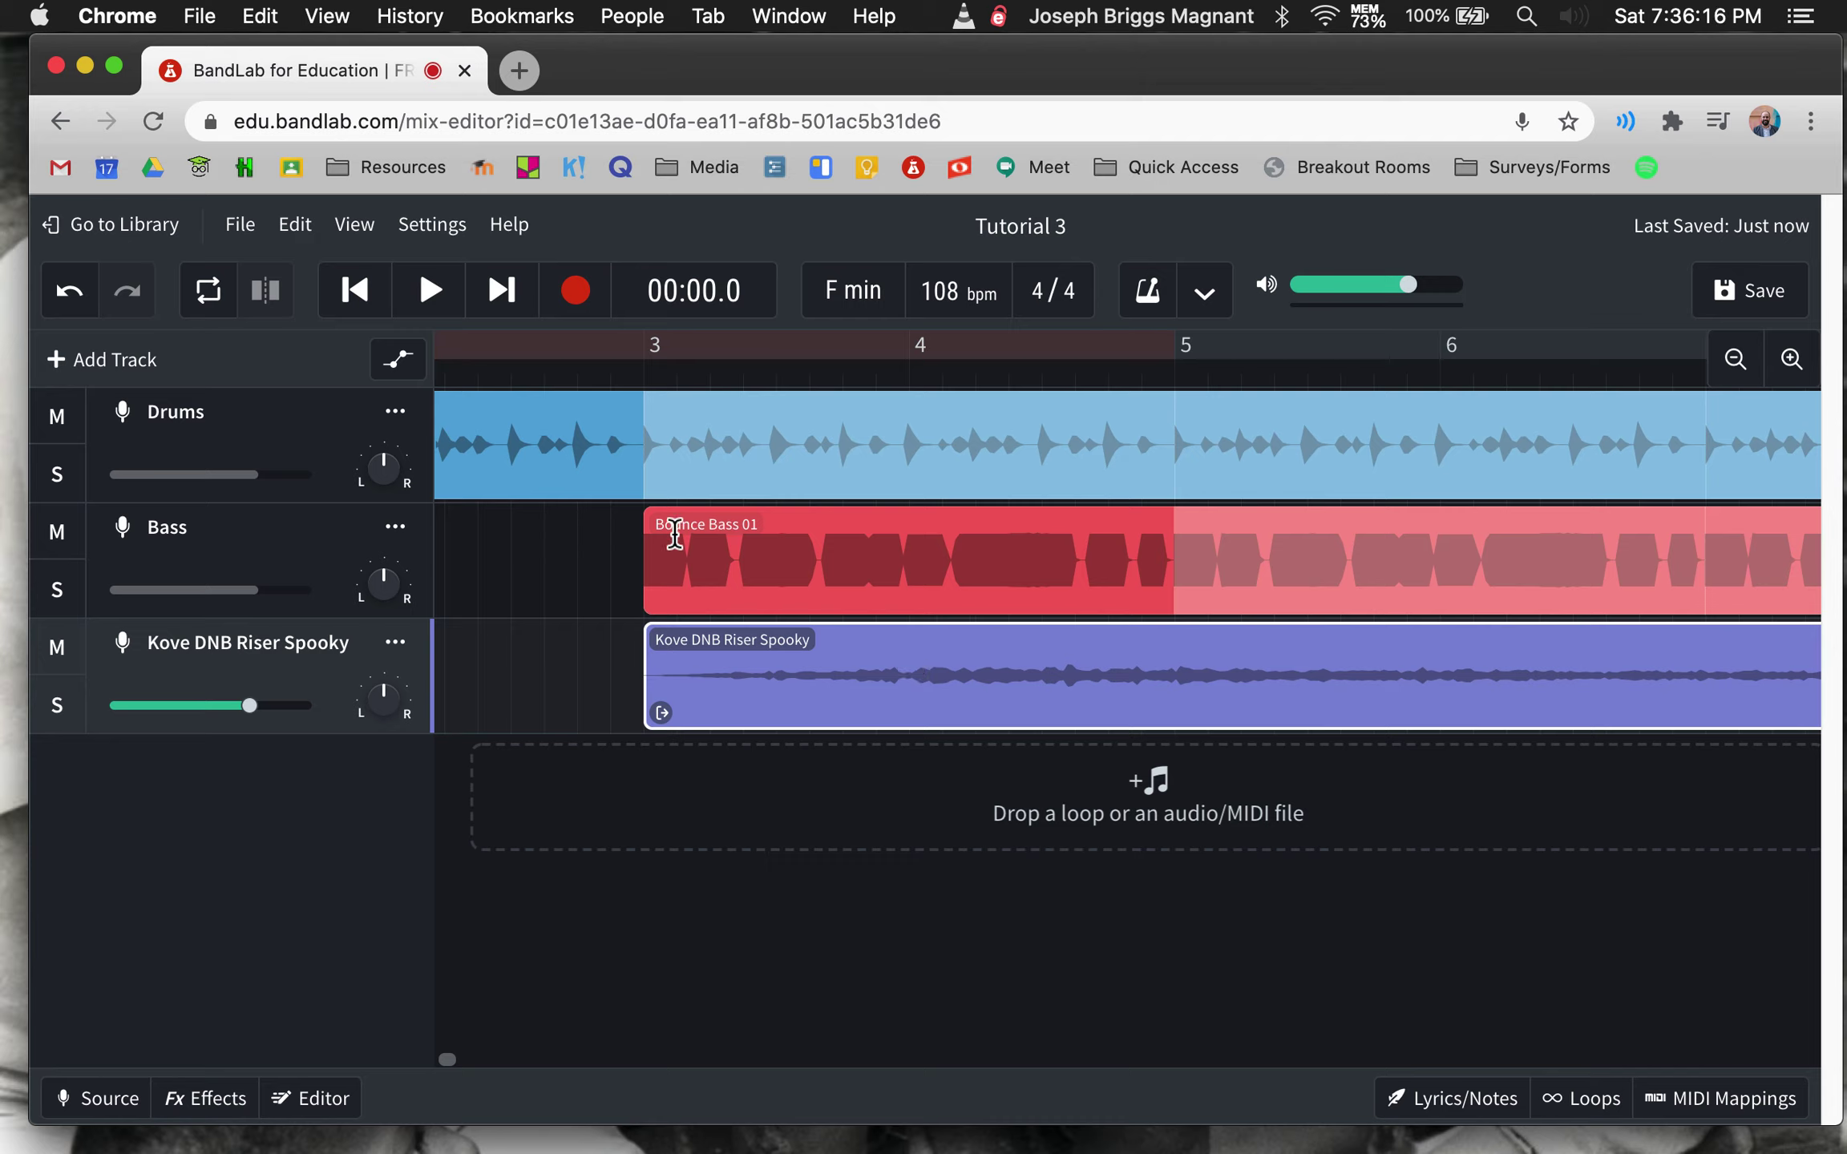
pyautogui.moveTo(779, 525)
pyautogui.mouseDown()
pyautogui.moveTo(1350, 492)
pyautogui.moveTo(1348, 574)
pyautogui.mouseUp()
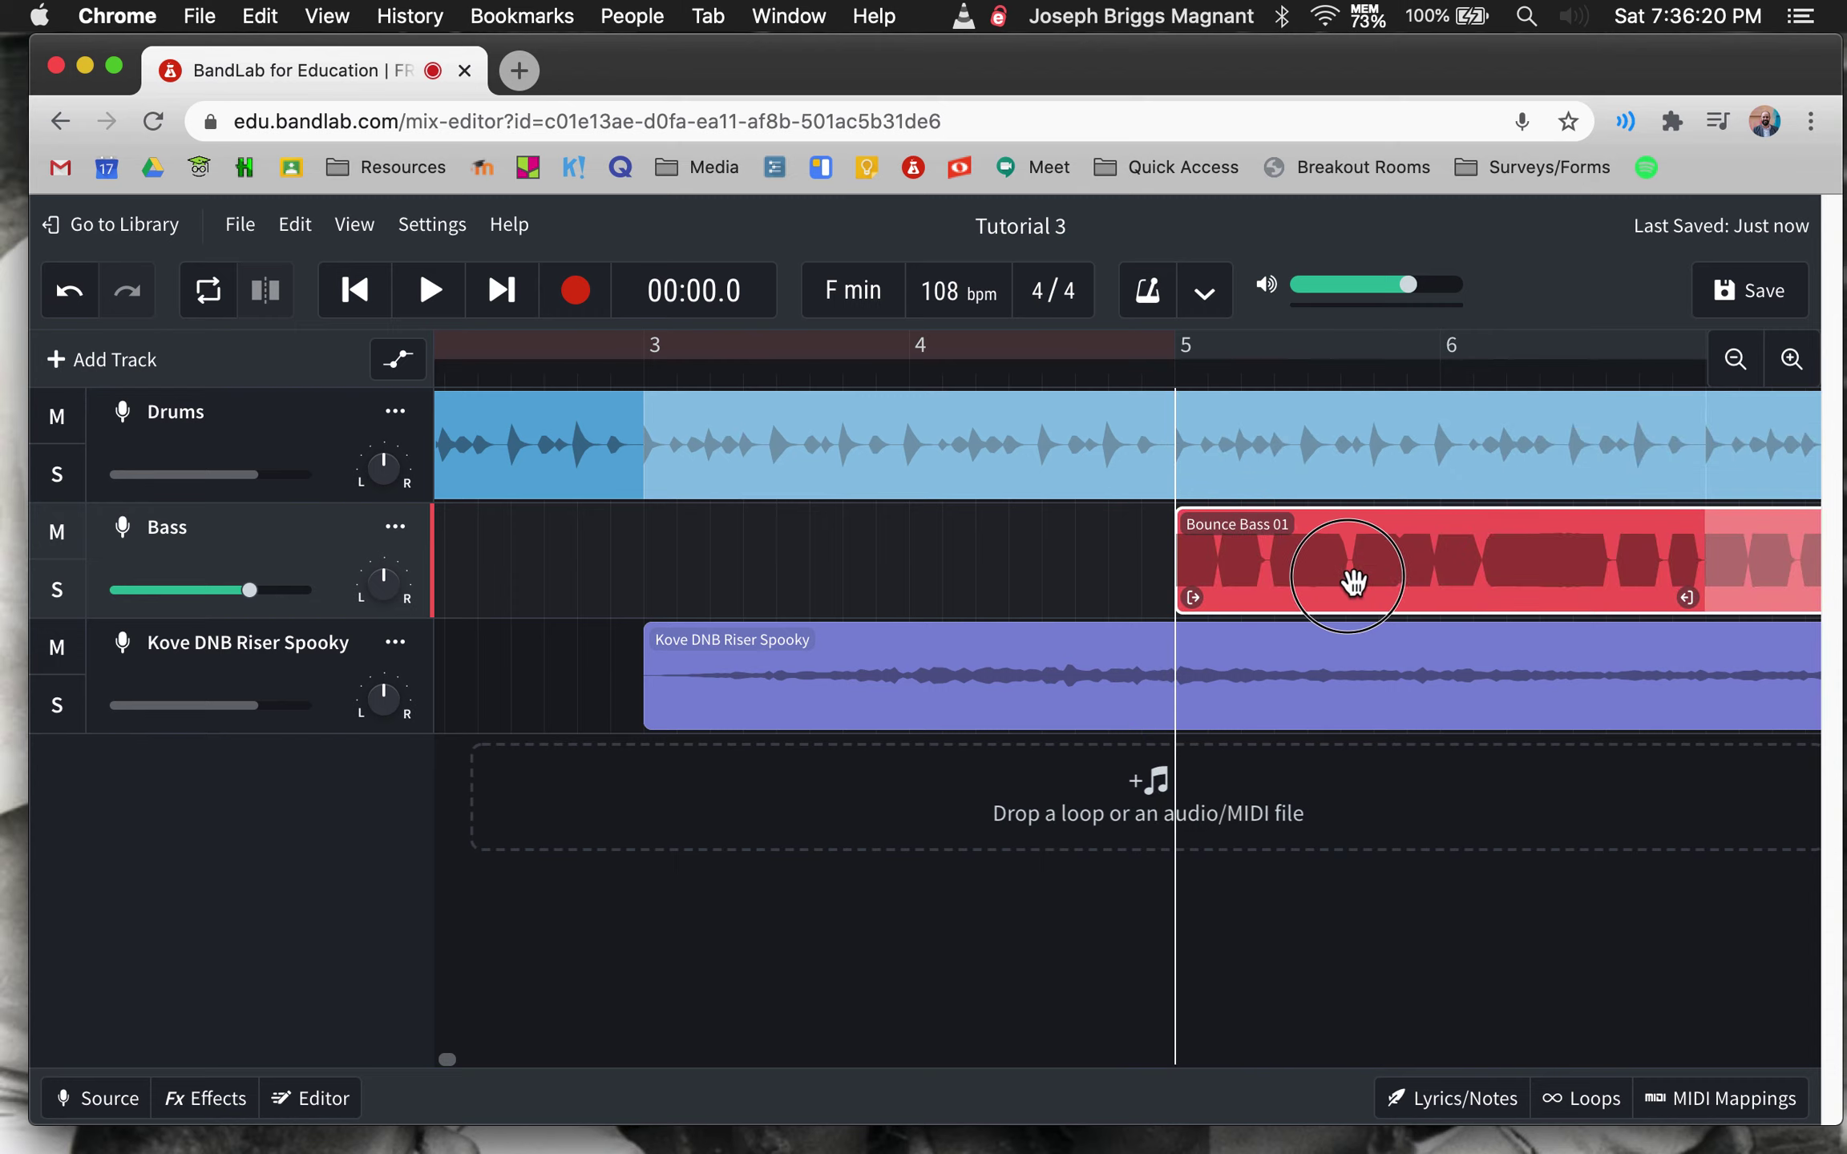
pyautogui.moveTo(919, 370); pyautogui.dragTo(647, 371)
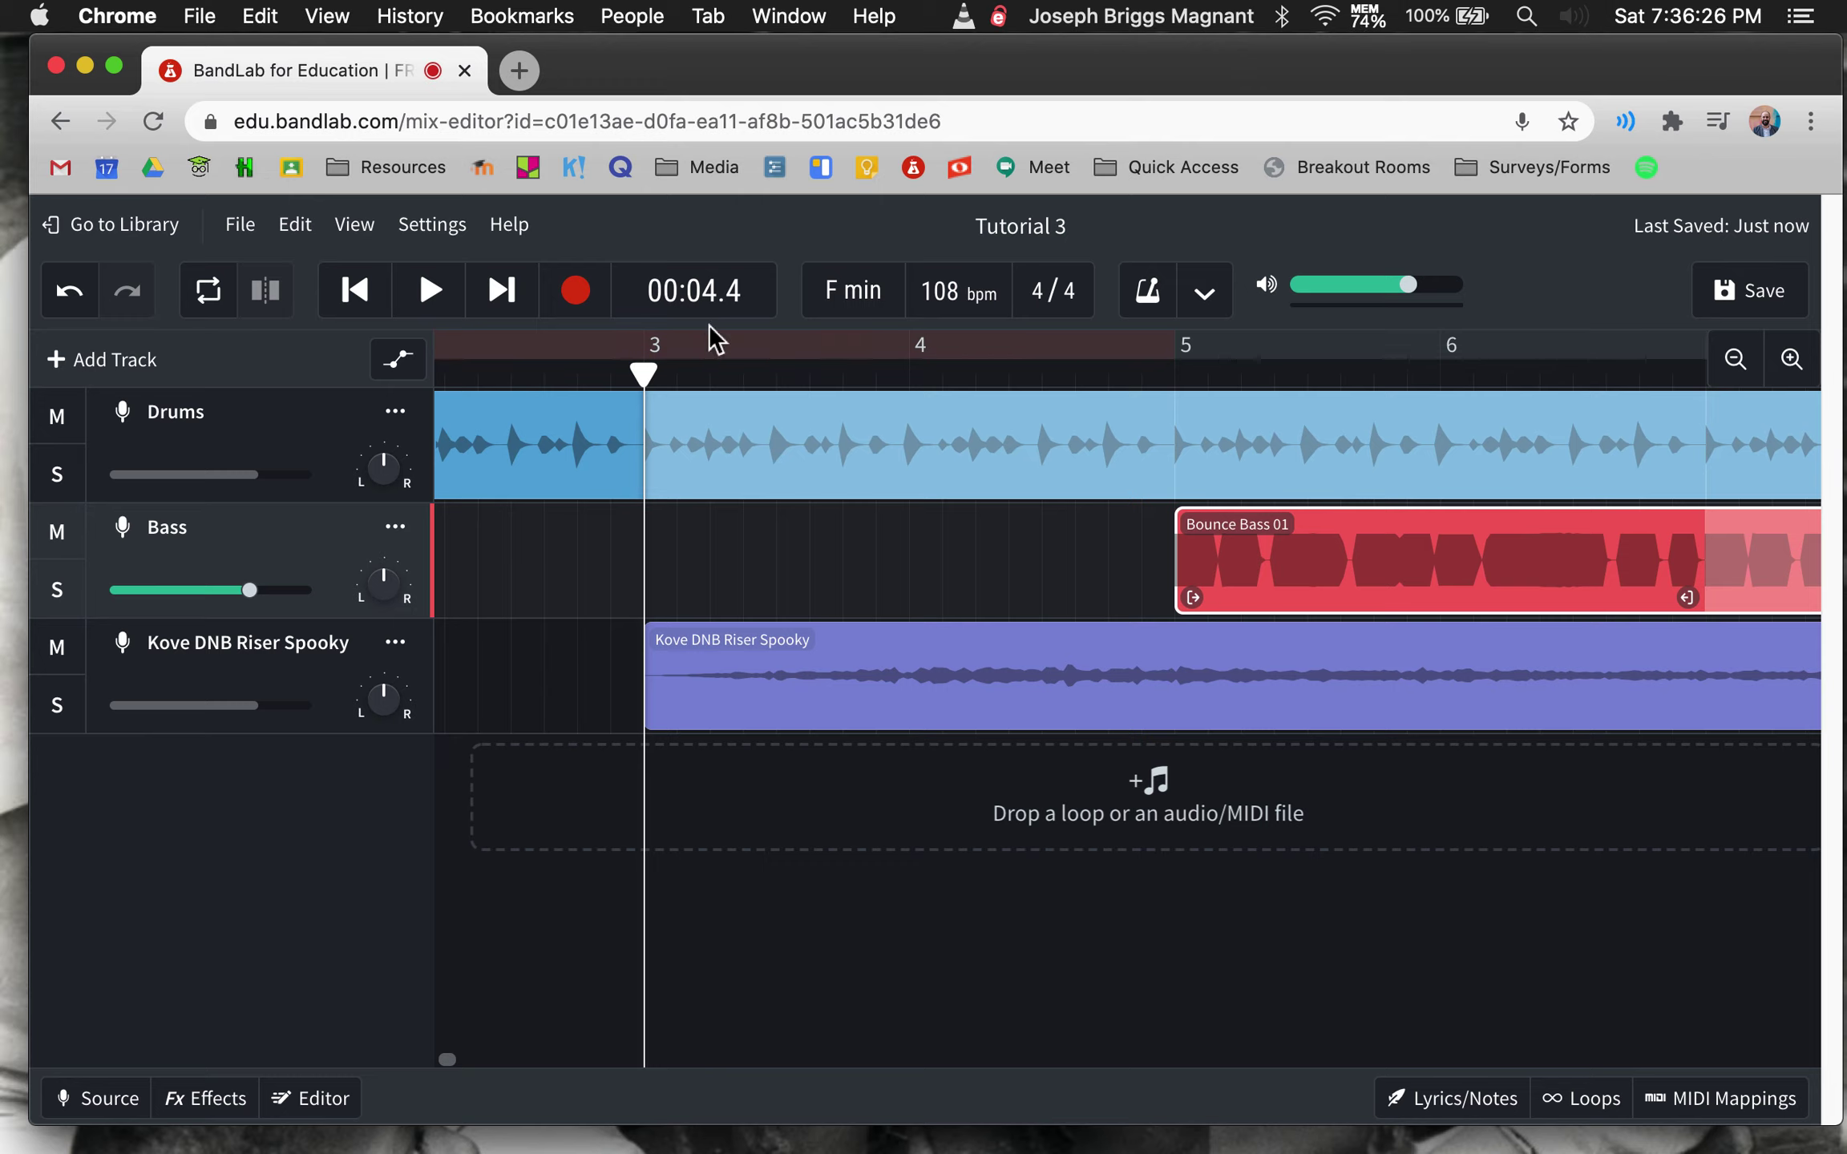
pyautogui.click(716, 342)
pyautogui.moveTo(1176, 346); pyautogui.dragTo(845, 353)
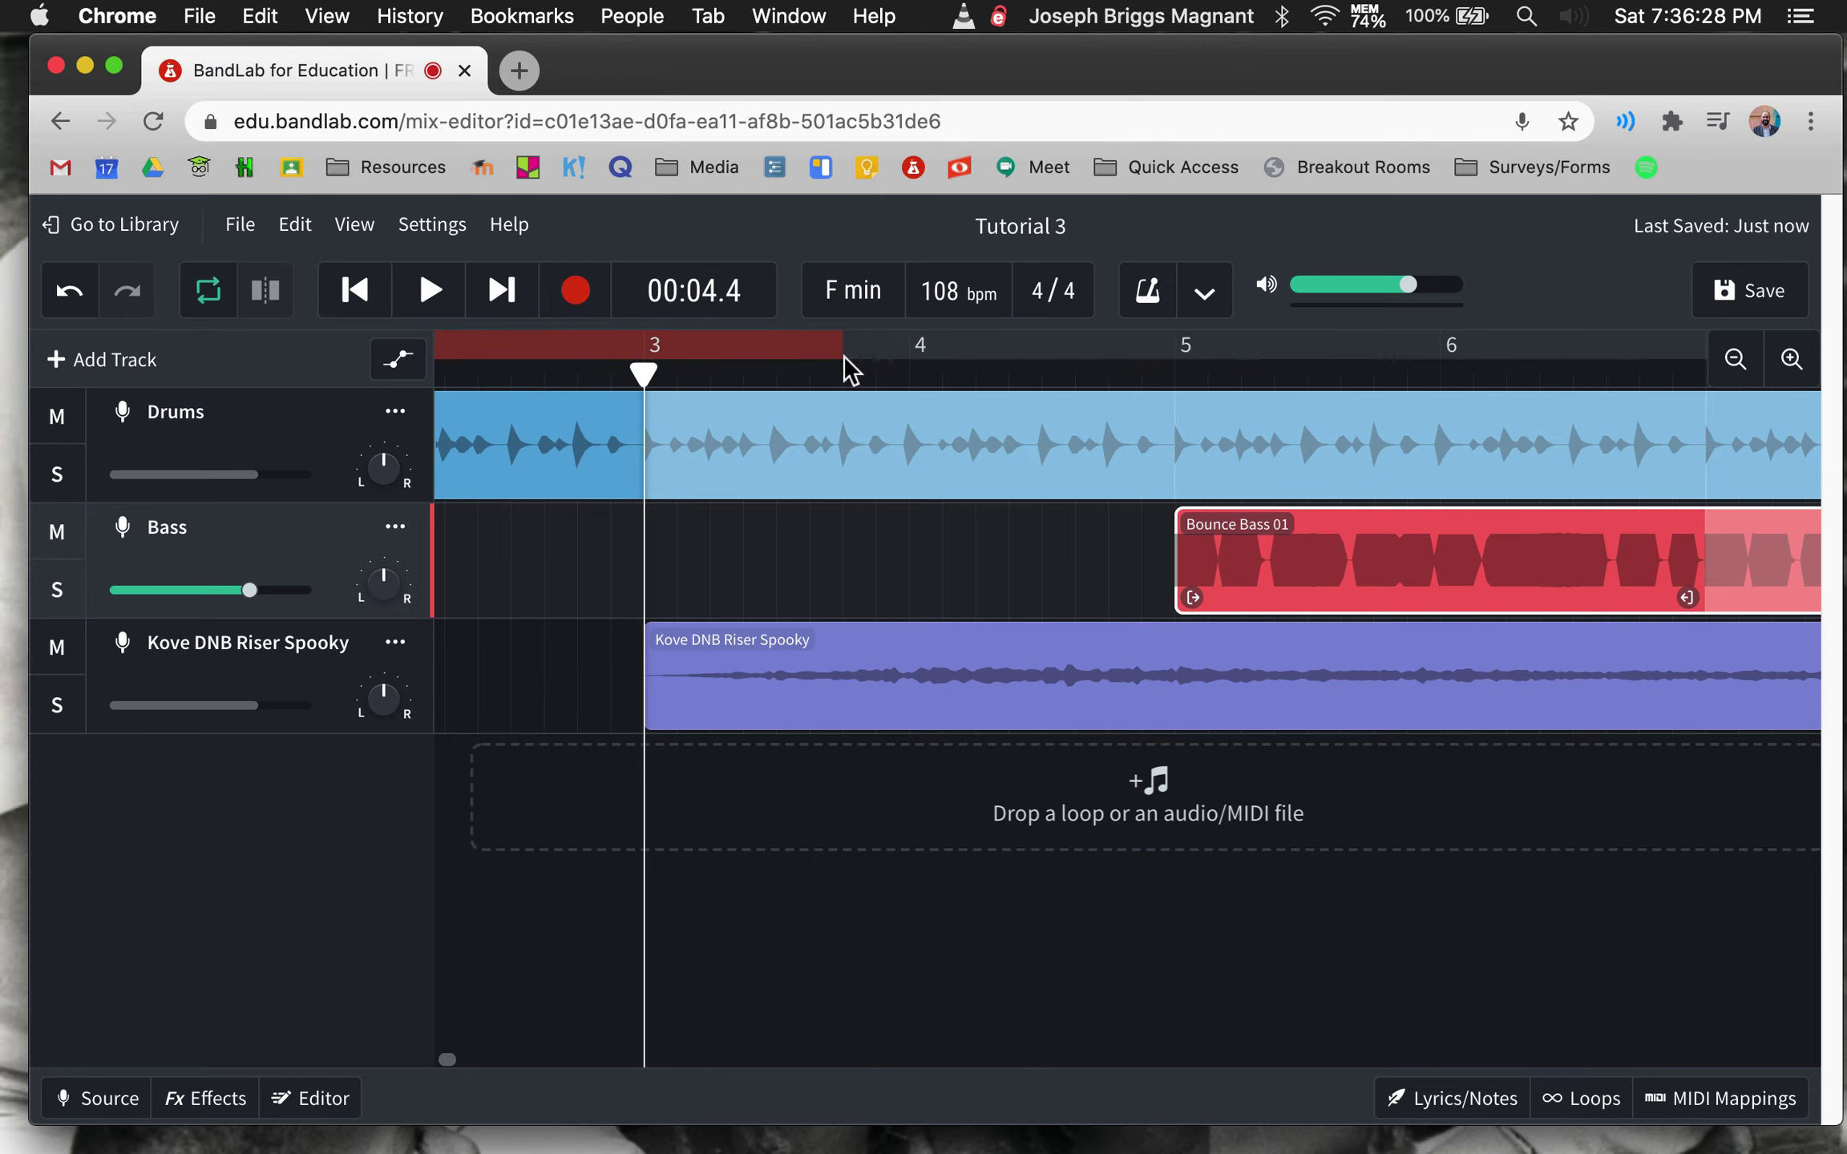
pyautogui.hscroll(-5, 1378, 464)
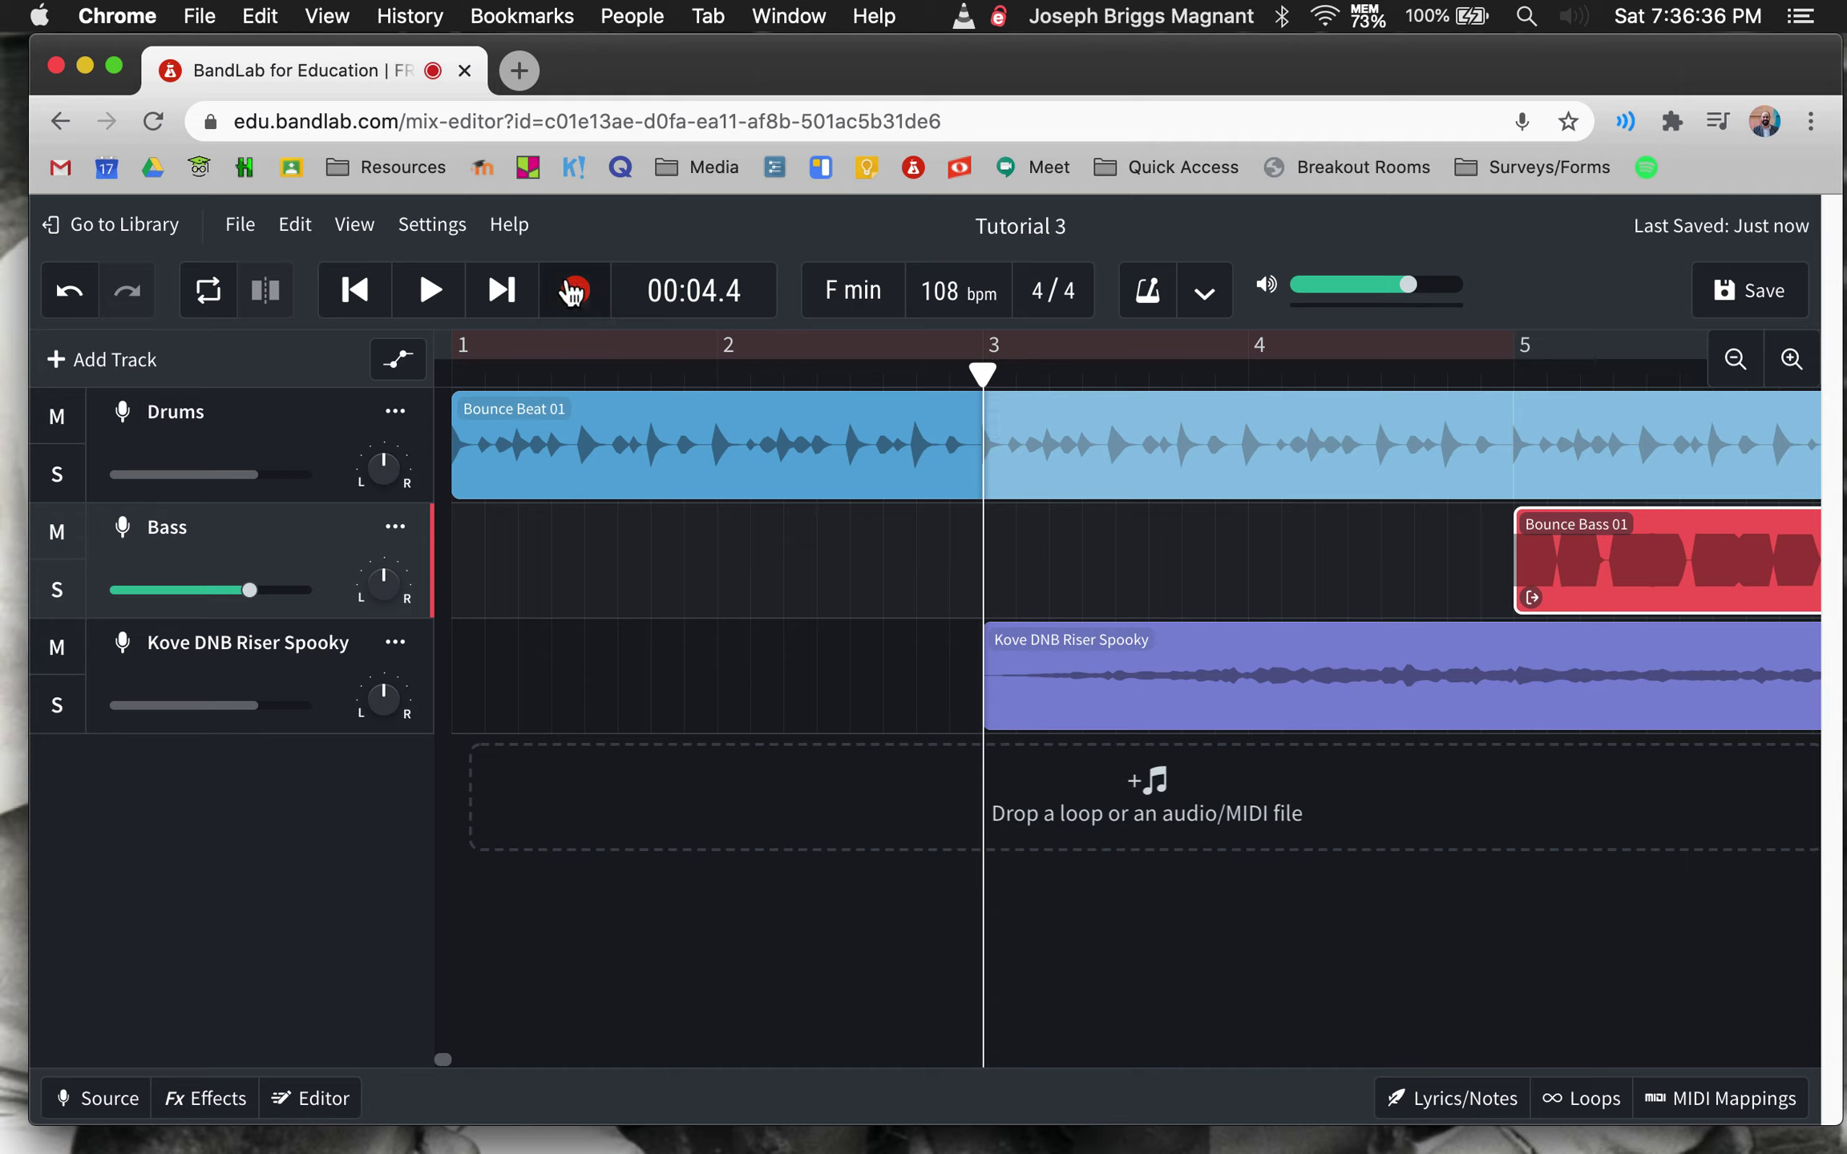
pyautogui.click(241, 225)
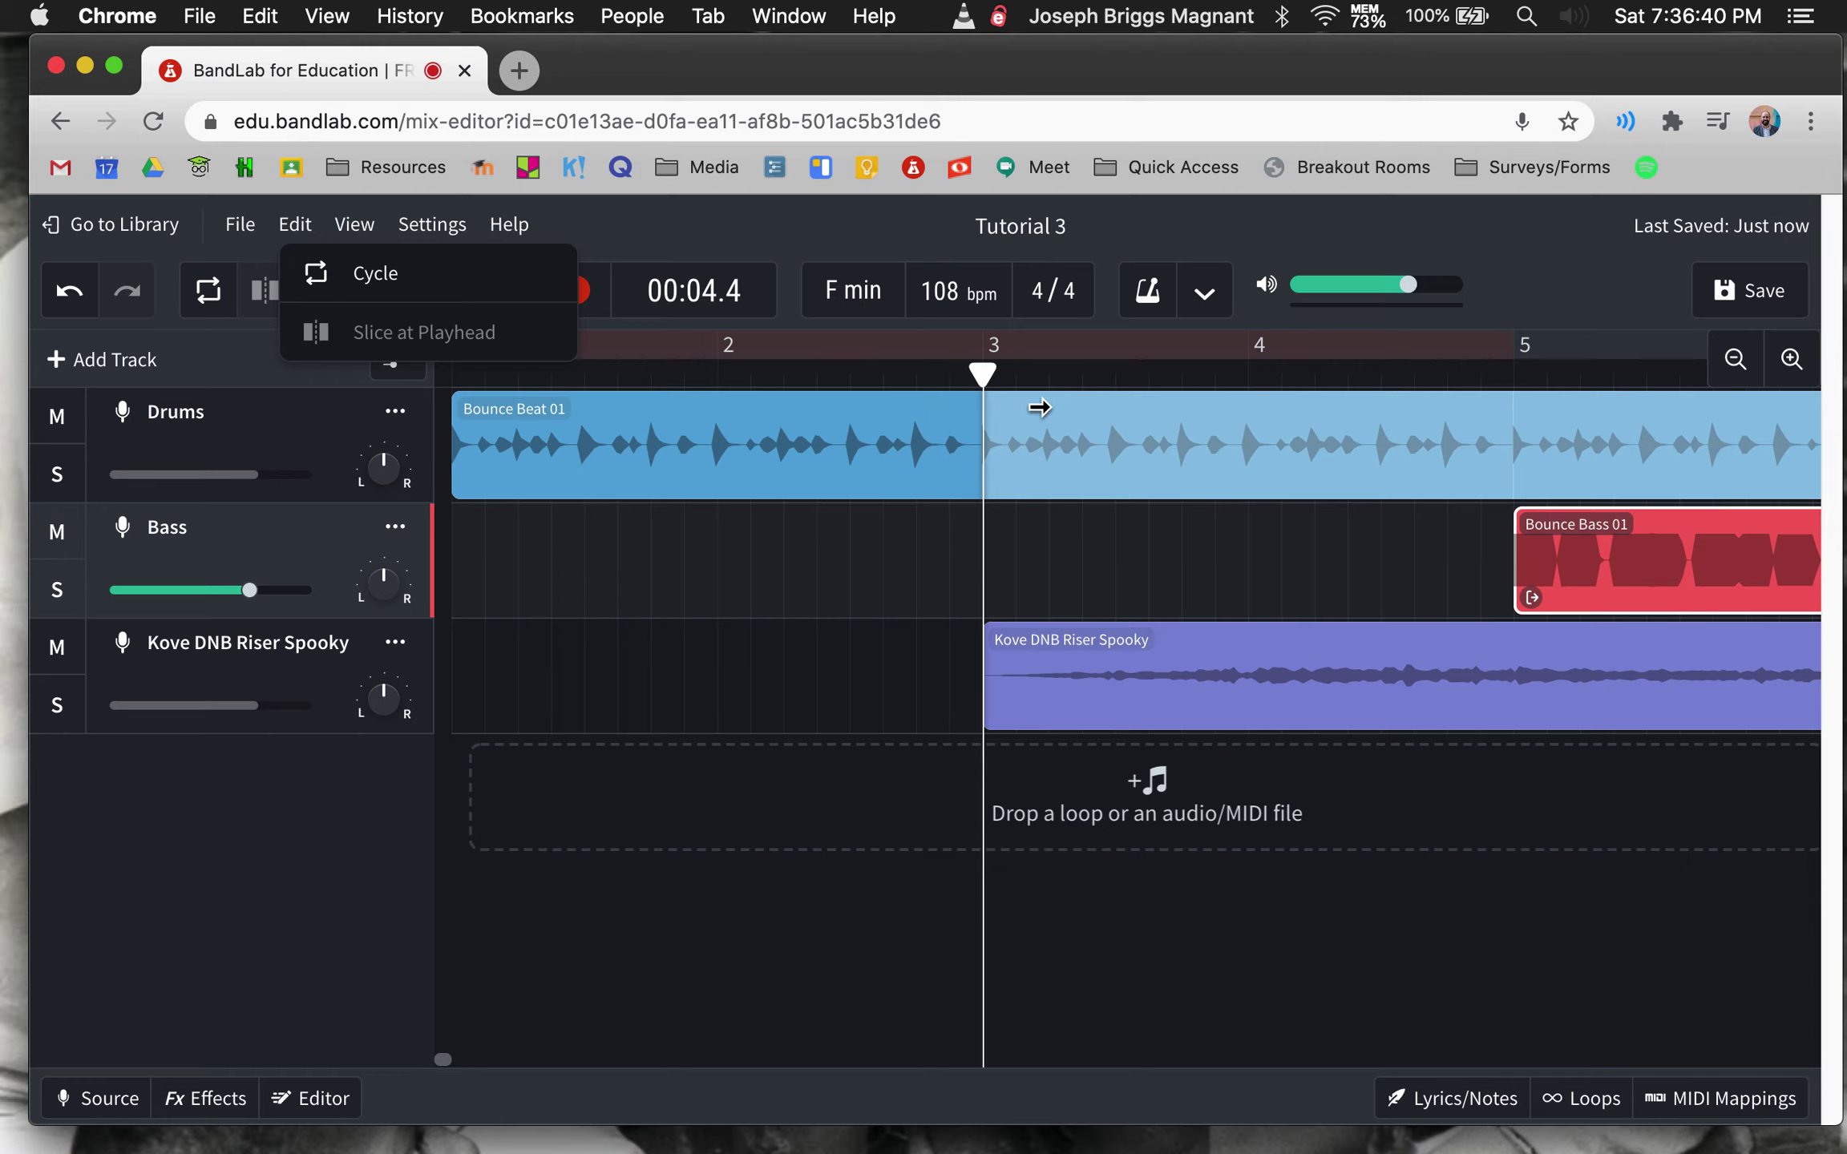
pyautogui.click(1040, 408)
pyautogui.press('BackSpace')
pyautogui.click(866, 433)
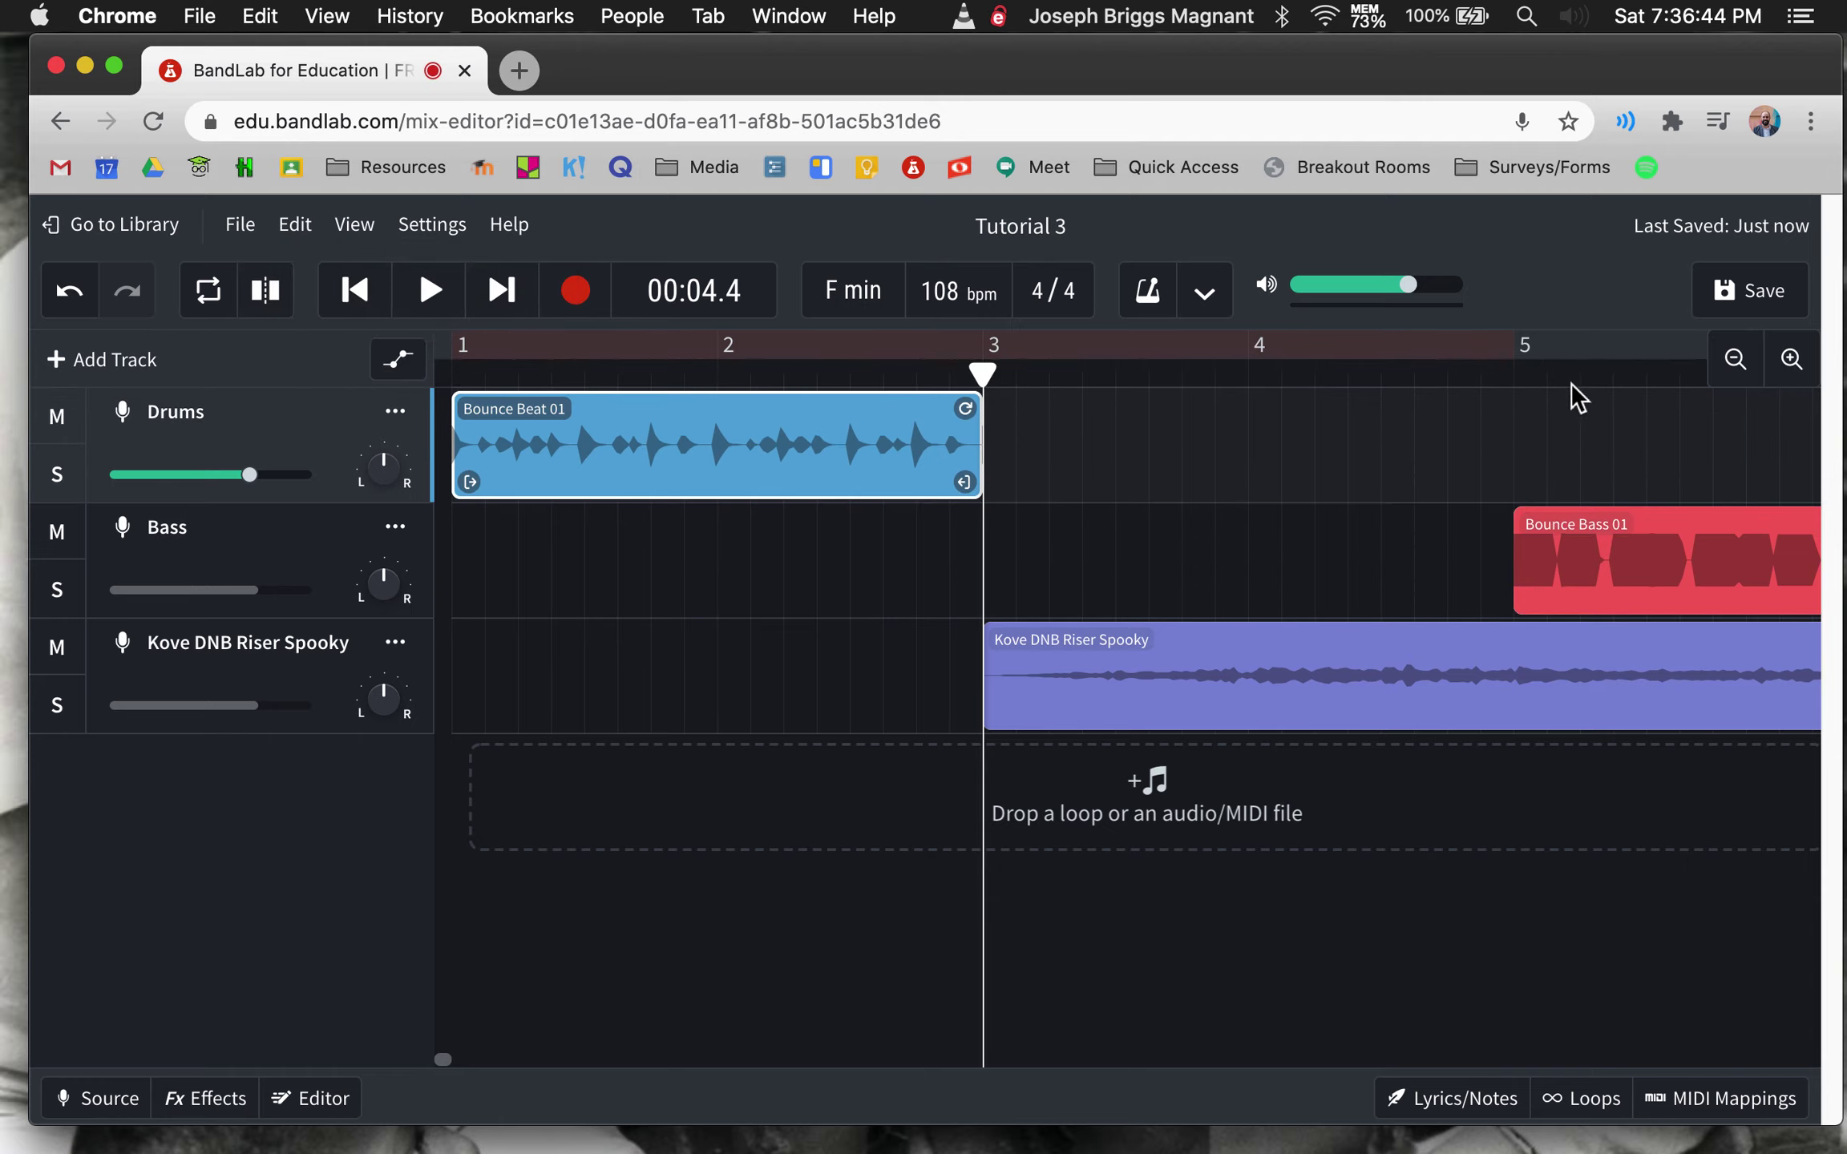
pyautogui.hscroll(5, 1573, 398)
pyautogui.hscroll(3, 1574, 397)
pyautogui.click(1140, 368)
pyautogui.press('super+v')
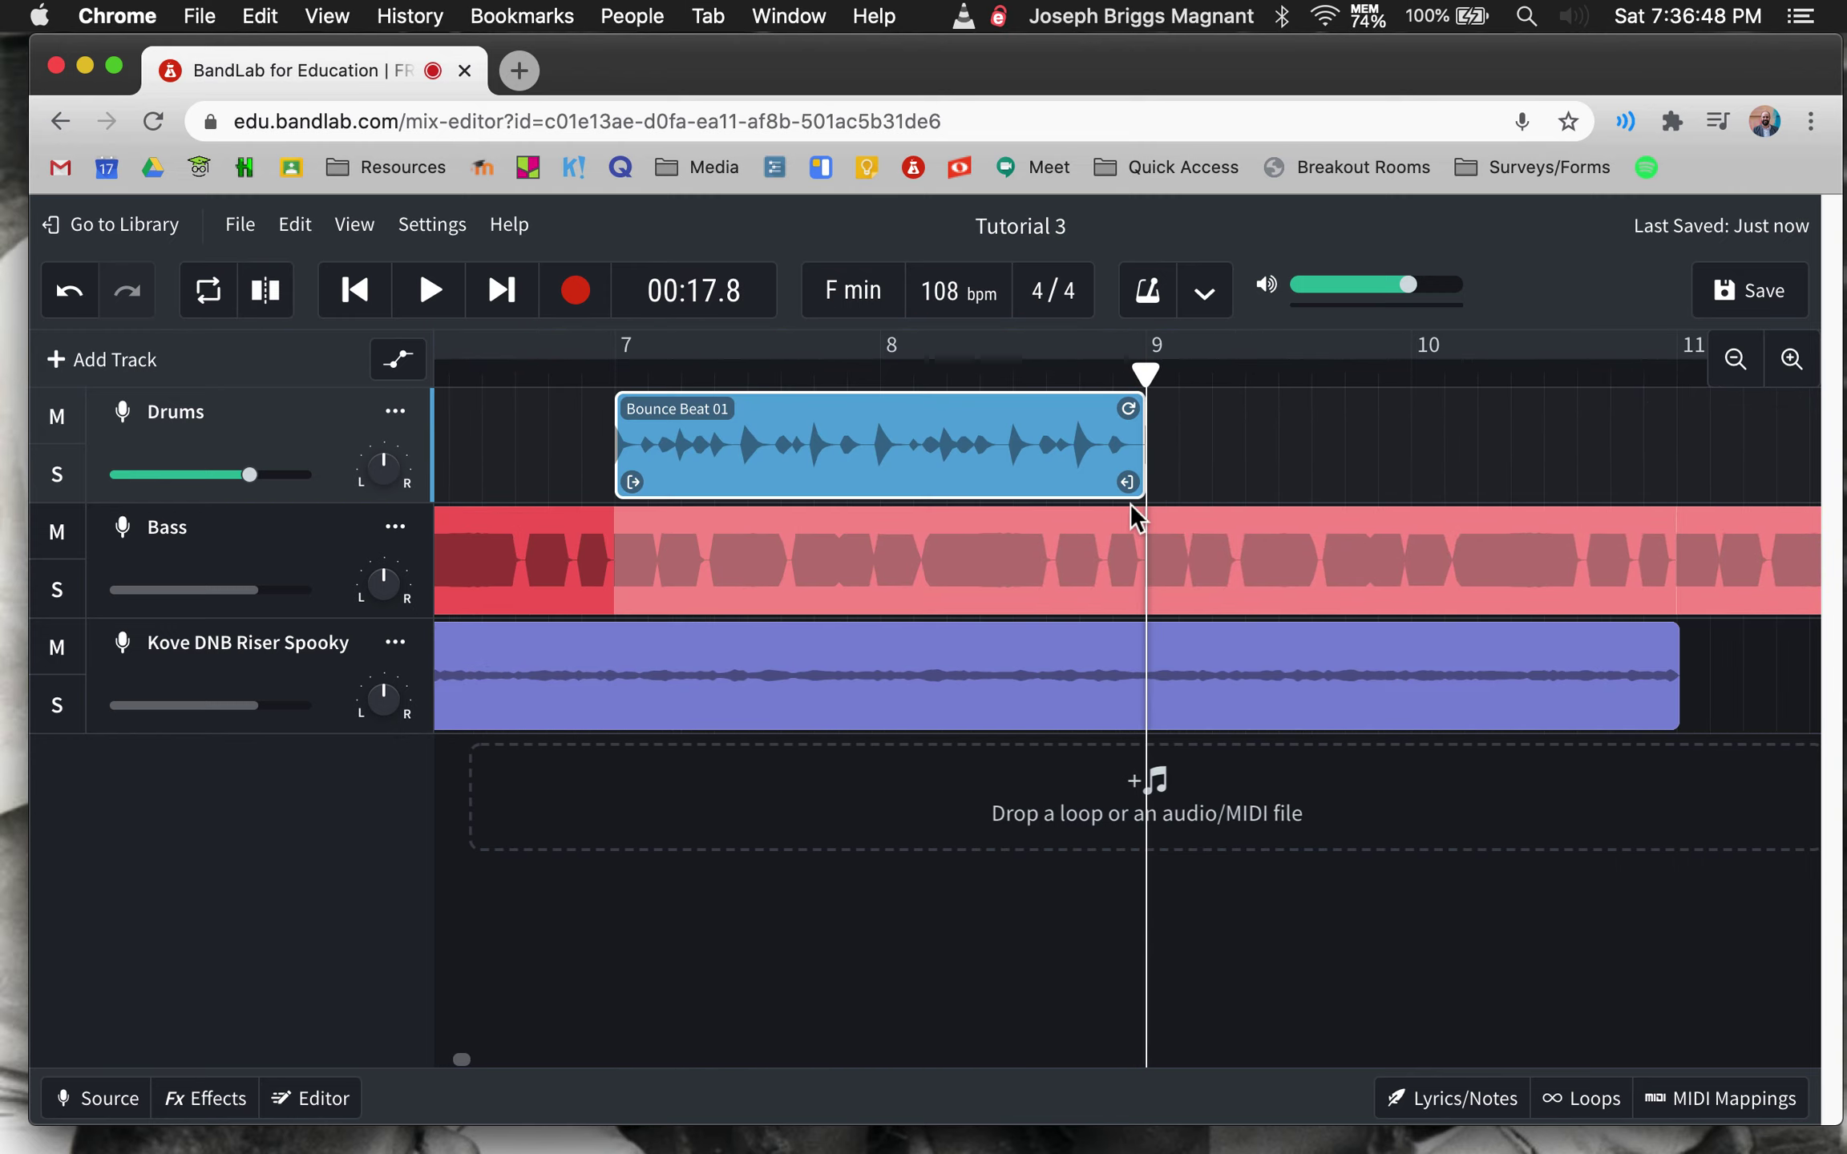
pyautogui.scroll(-3, 1130, 504)
pyautogui.scroll(-2, 1130, 504)
pyautogui.moveTo(1061, 409)
pyautogui.mouseDown()
pyautogui.moveTo(1831, 450)
pyautogui.moveTo(1729, 446)
pyautogui.mouseUp()
pyautogui.hscroll(-6, 1399, 569)
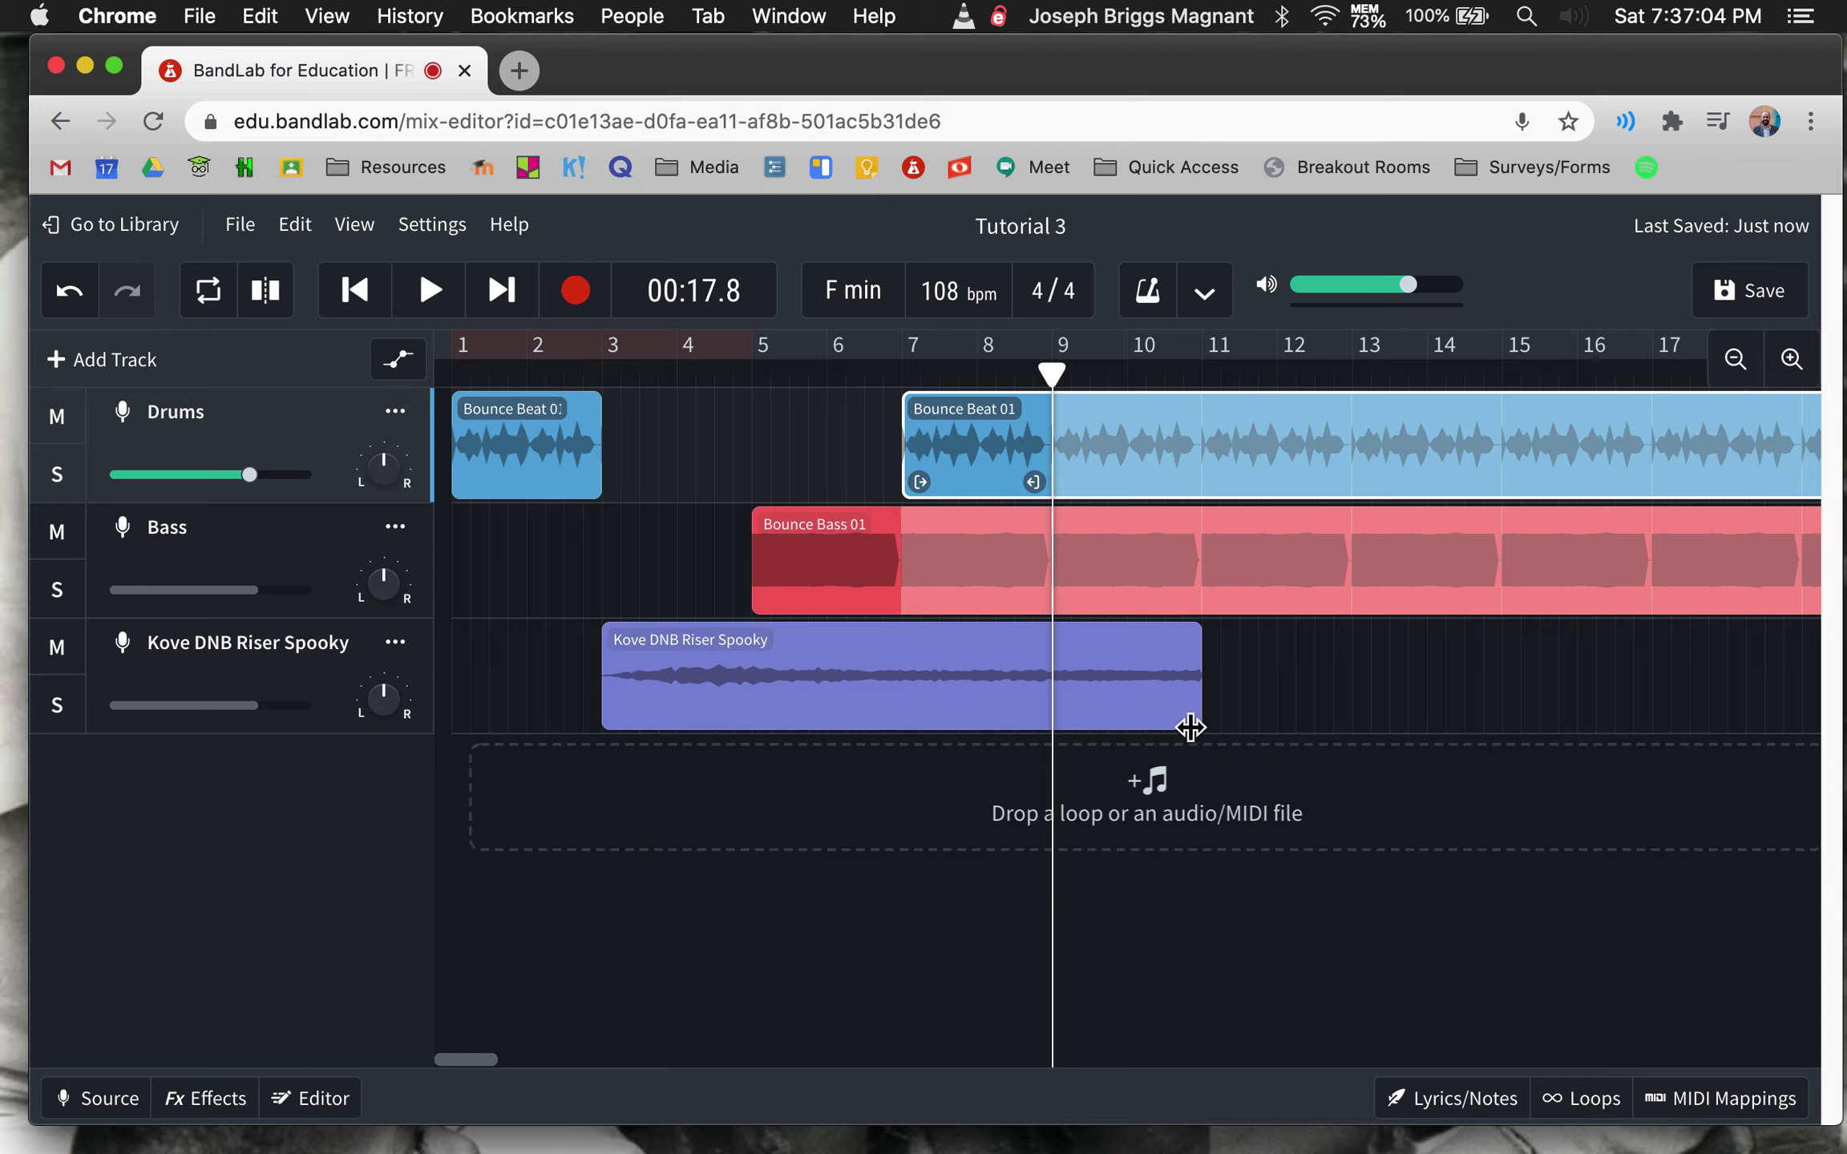
pyautogui.click(1183, 642)
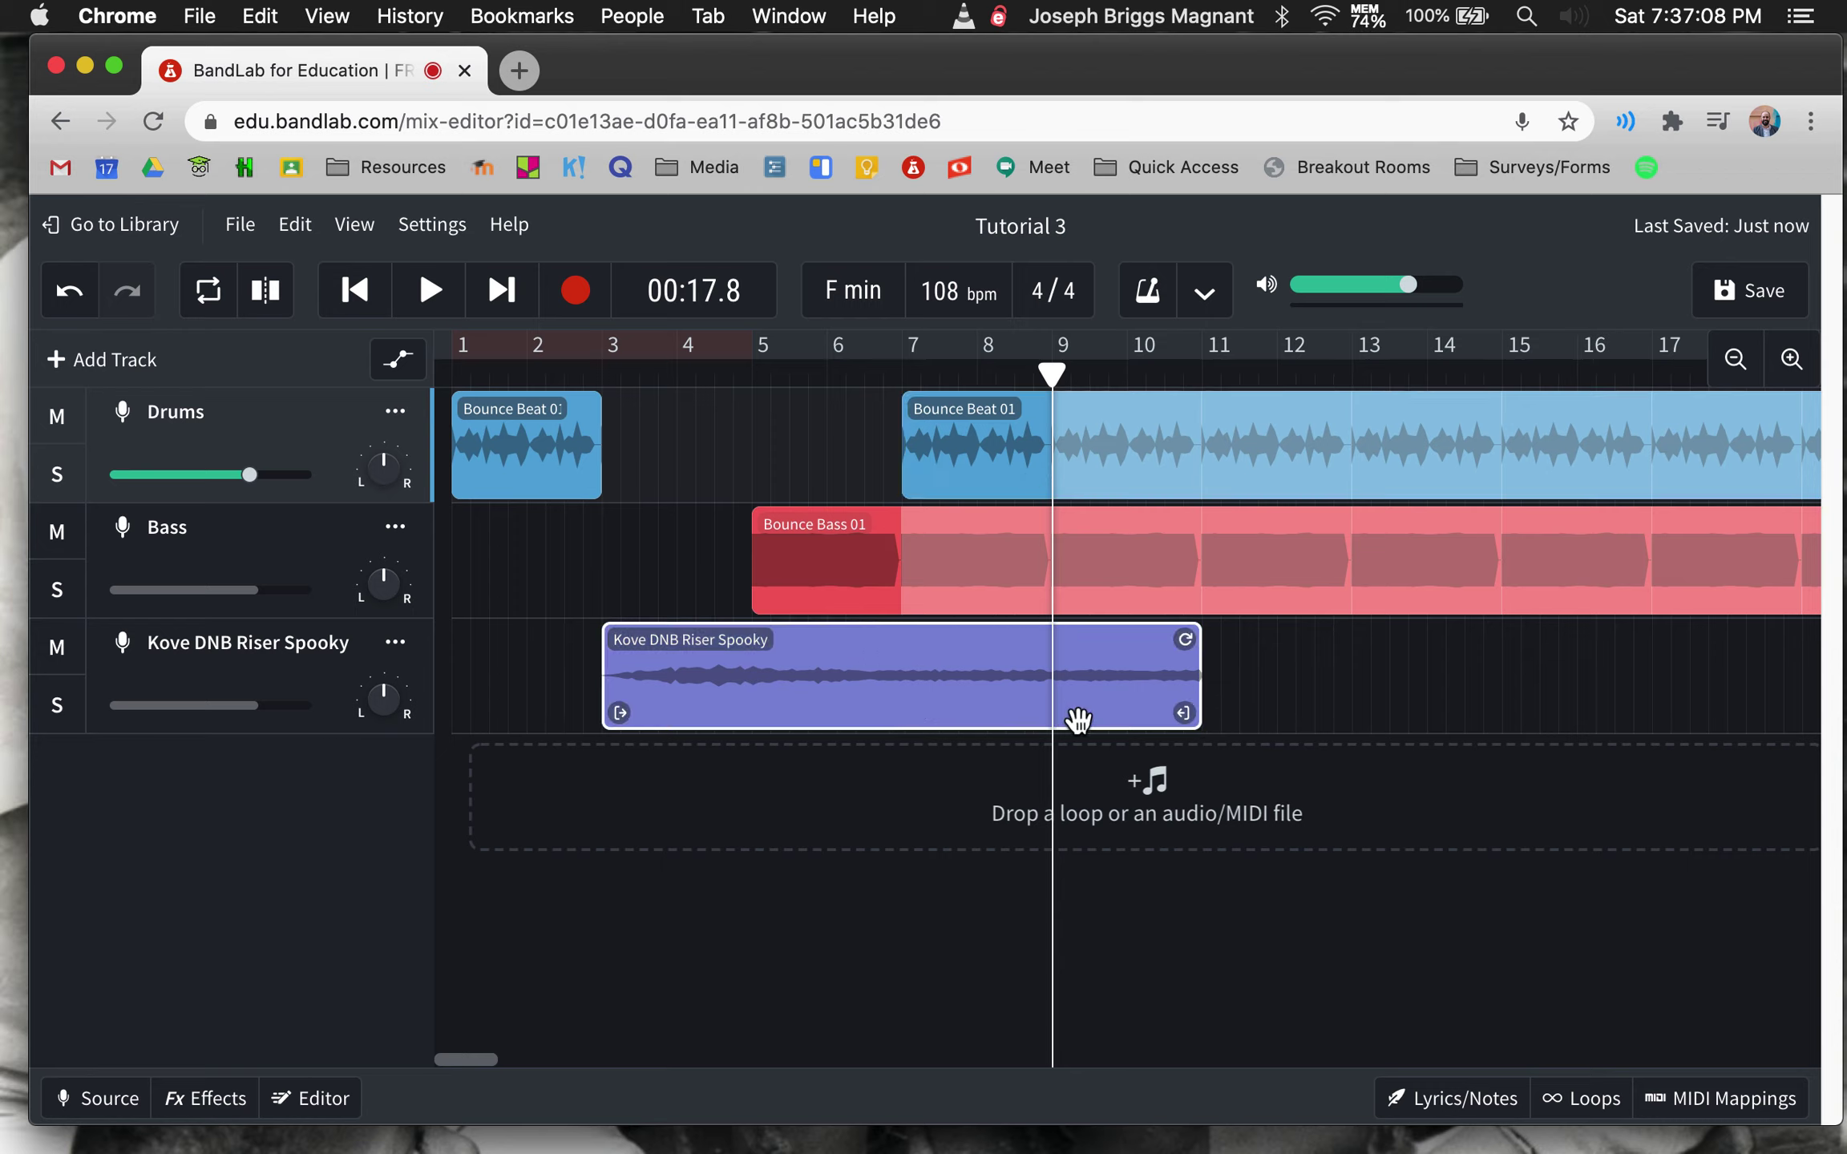
pyautogui.click(902, 364)
pyautogui.click(295, 226)
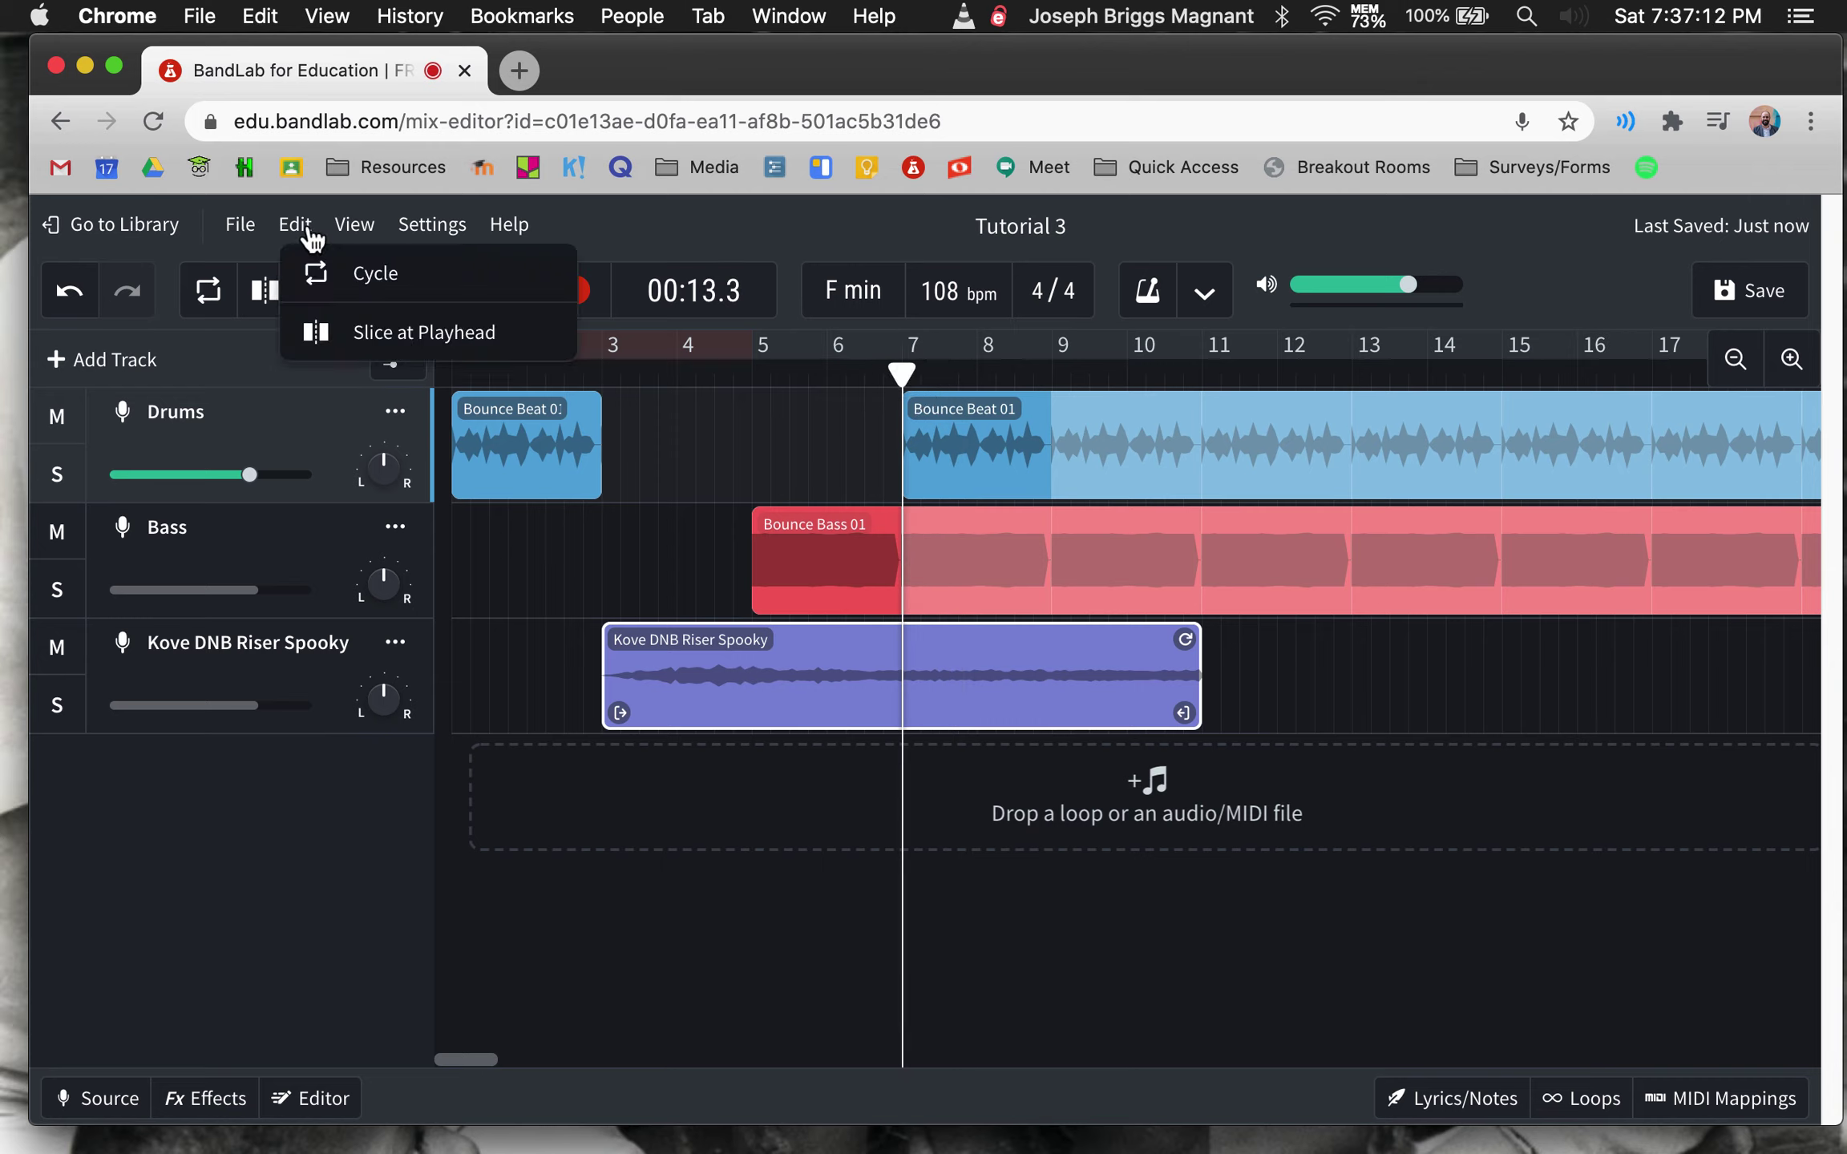
pyautogui.click(390, 333)
pyautogui.press('BackSpace')
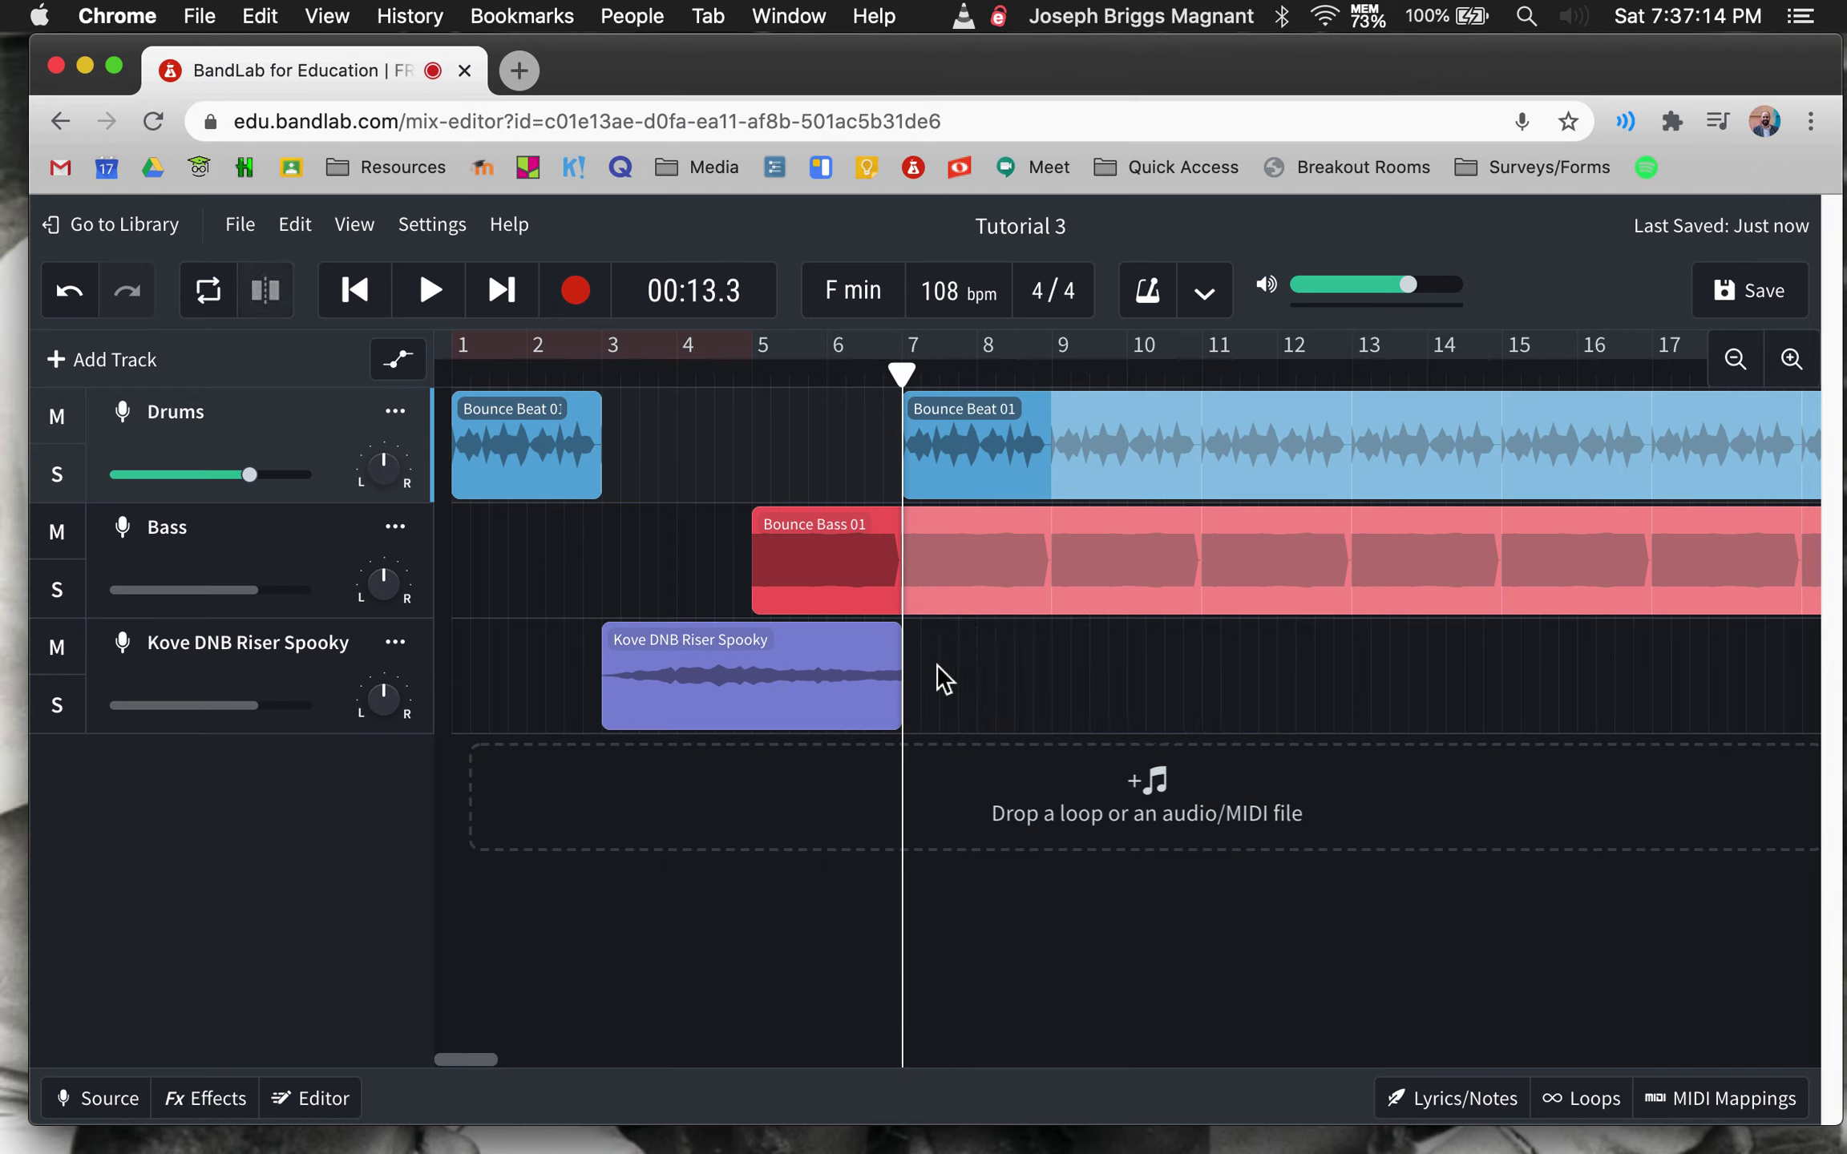
pyautogui.click(825, 672)
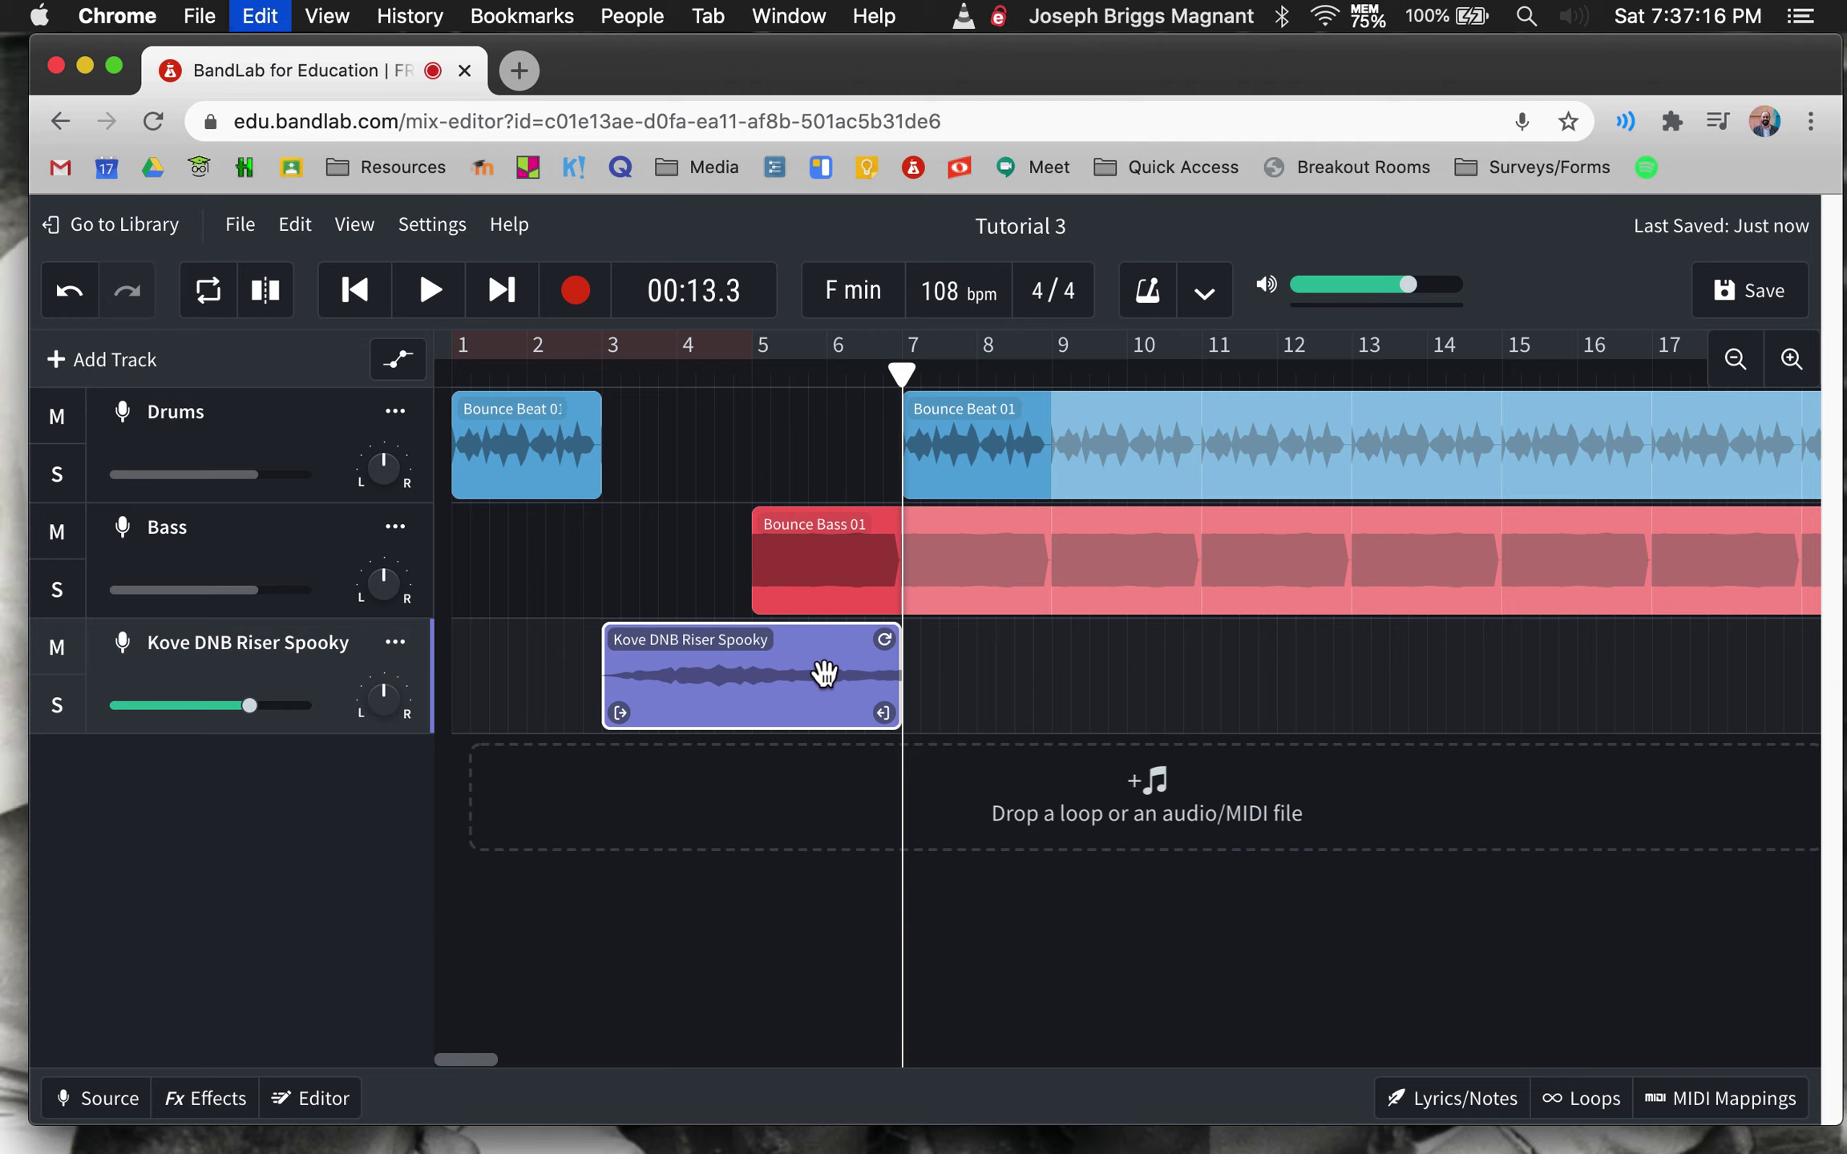
pyautogui.moveTo(903, 372); pyautogui.dragTo(895, 372)
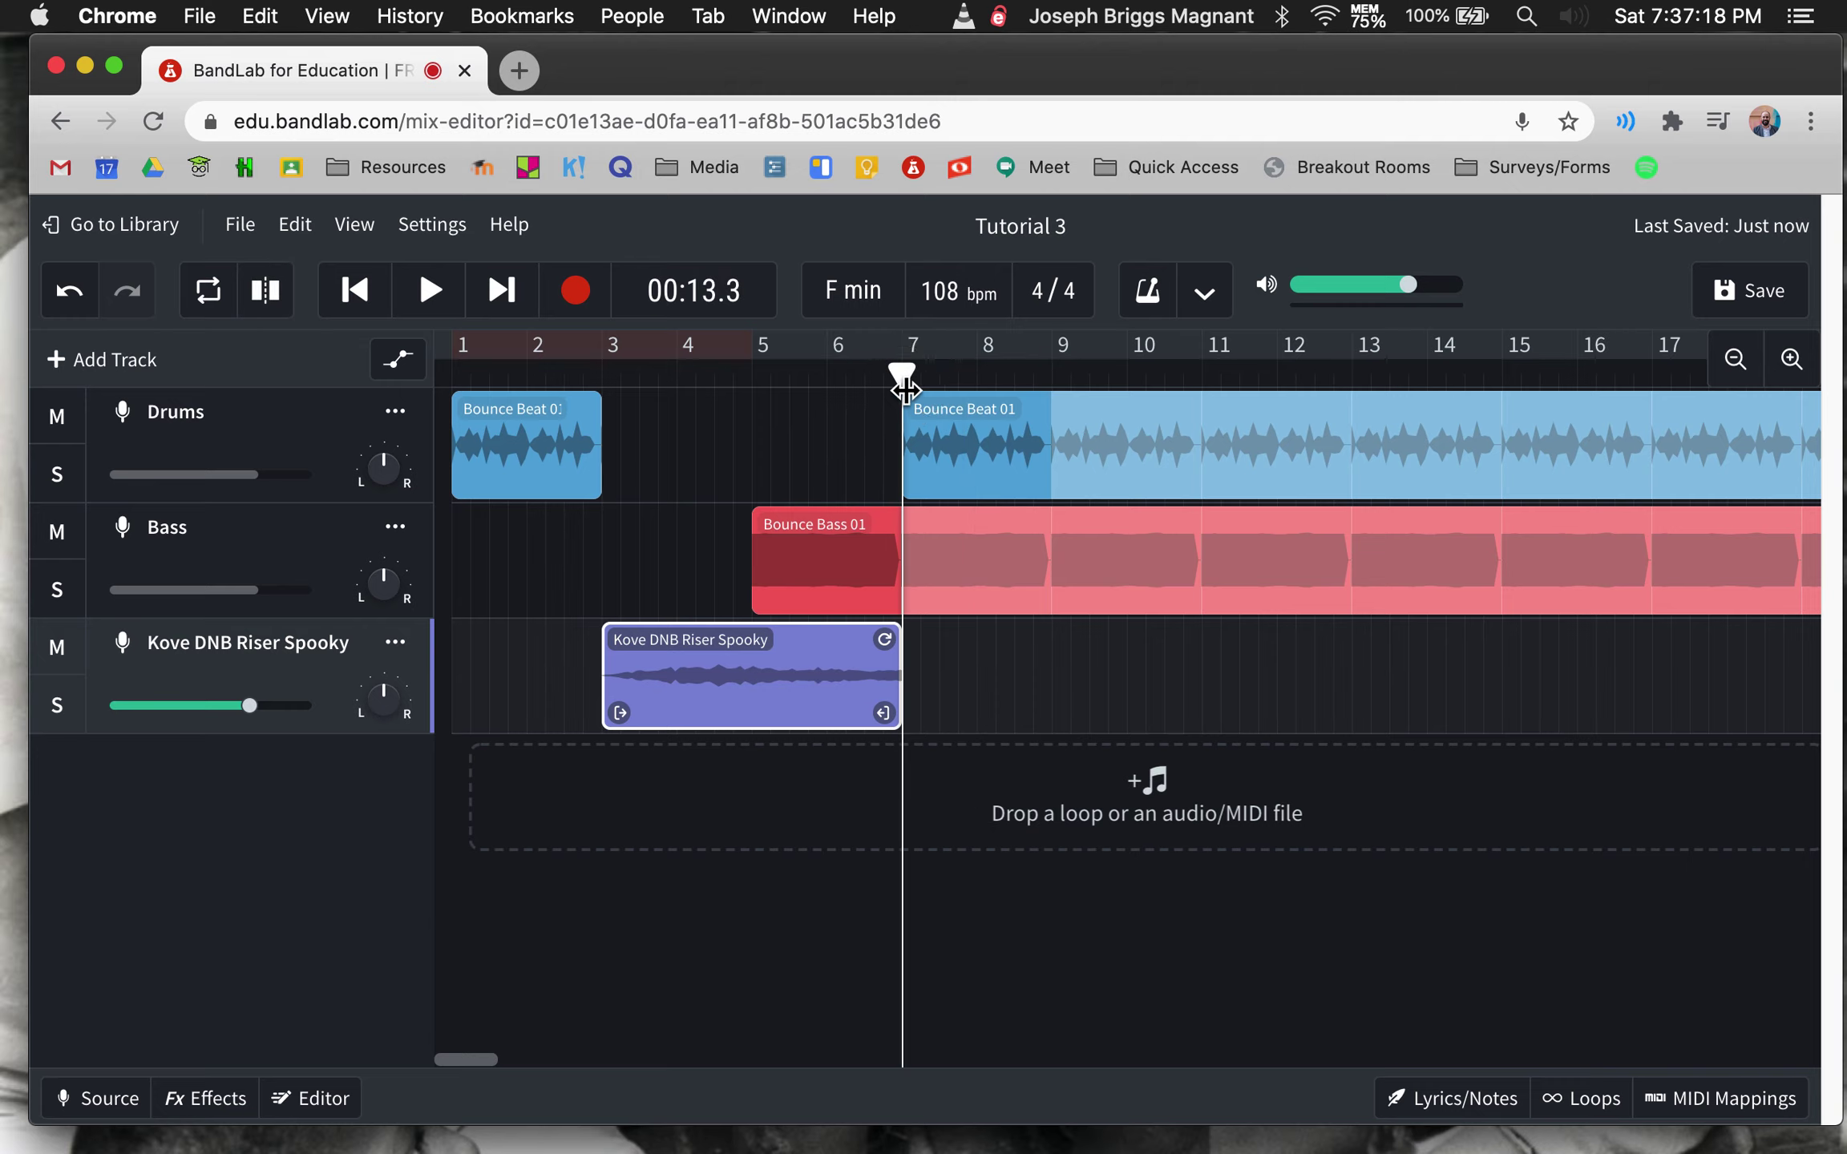
# - Duplicate the Kove riser clip and stretch the copy to about bar 17
pyautogui.press('super+d')
pyautogui.click(1483, 373)
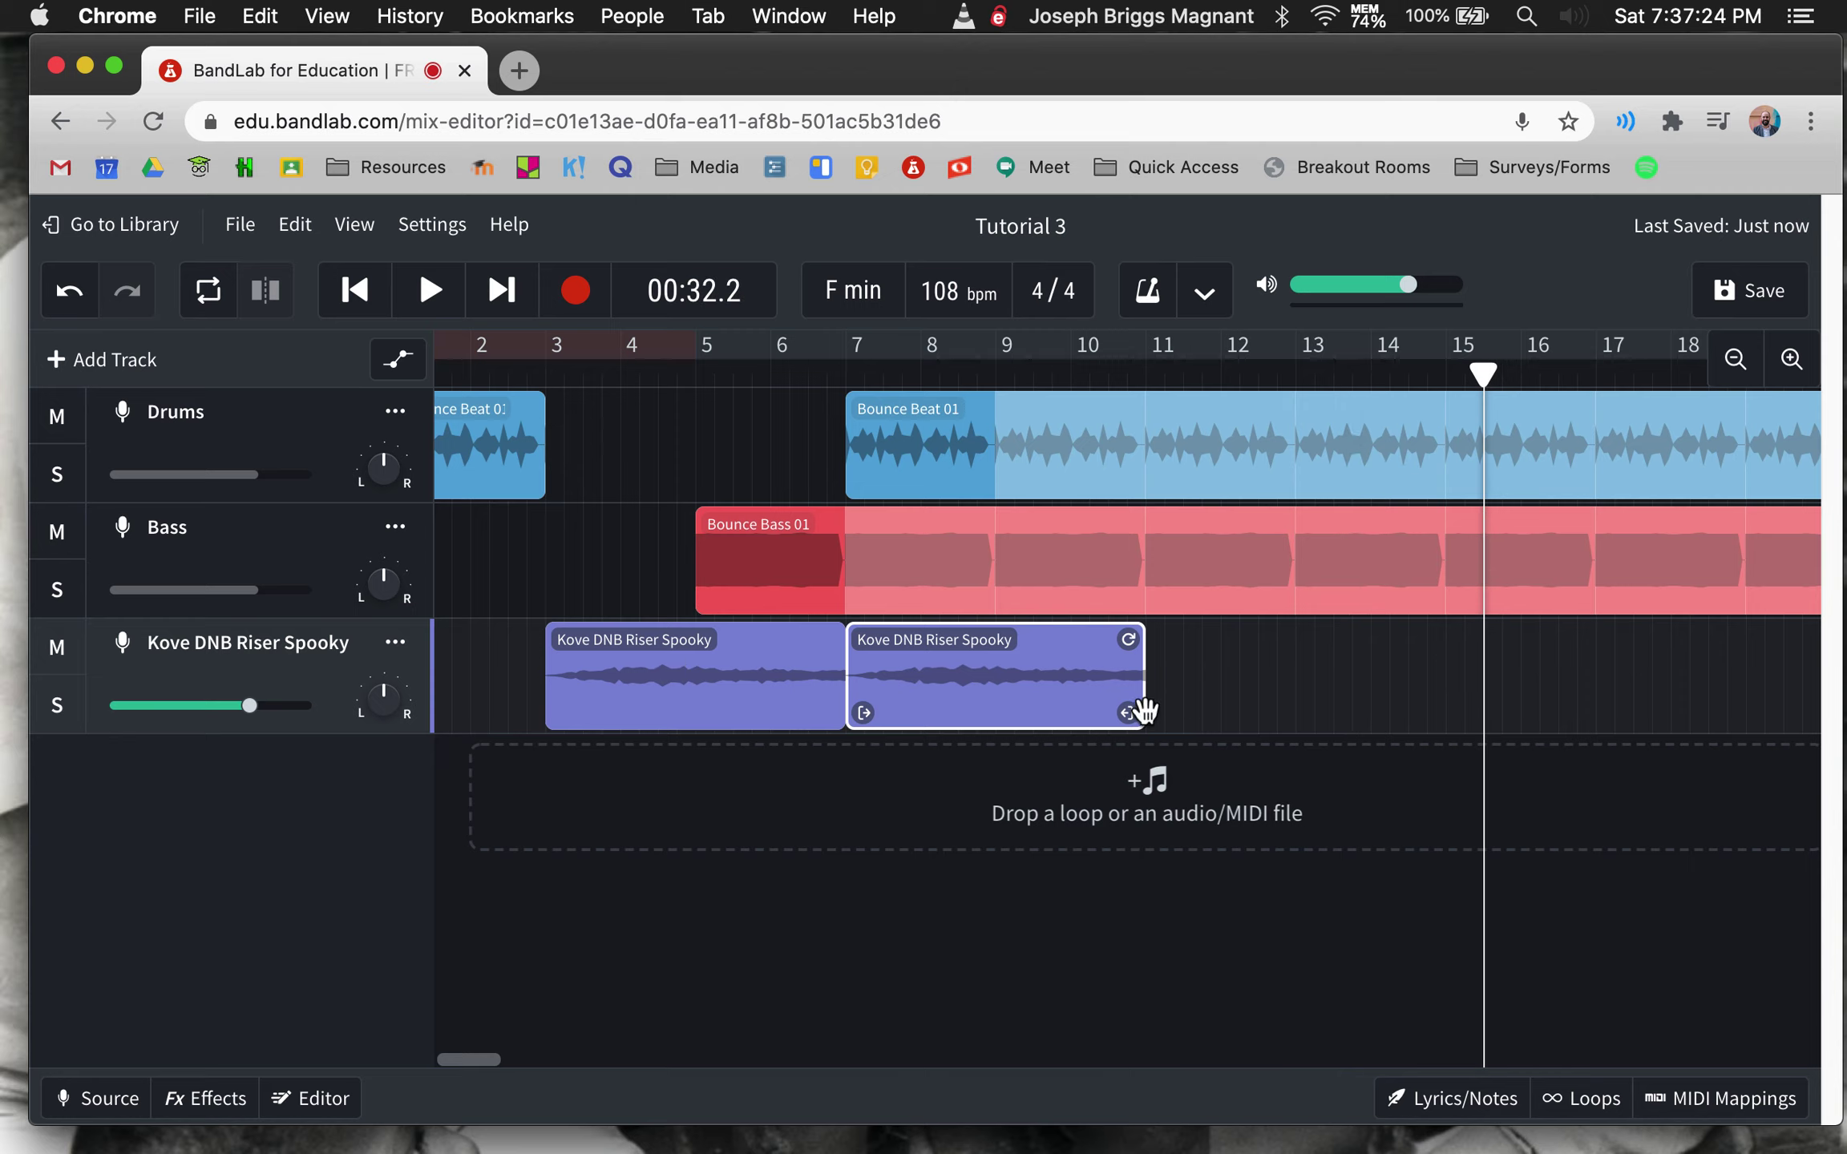
pyautogui.moveTo(1138, 708)
pyautogui.mouseDown()
pyautogui.moveTo(1569, 693)
pyautogui.moveTo(1443, 701)
pyautogui.mouseUp()
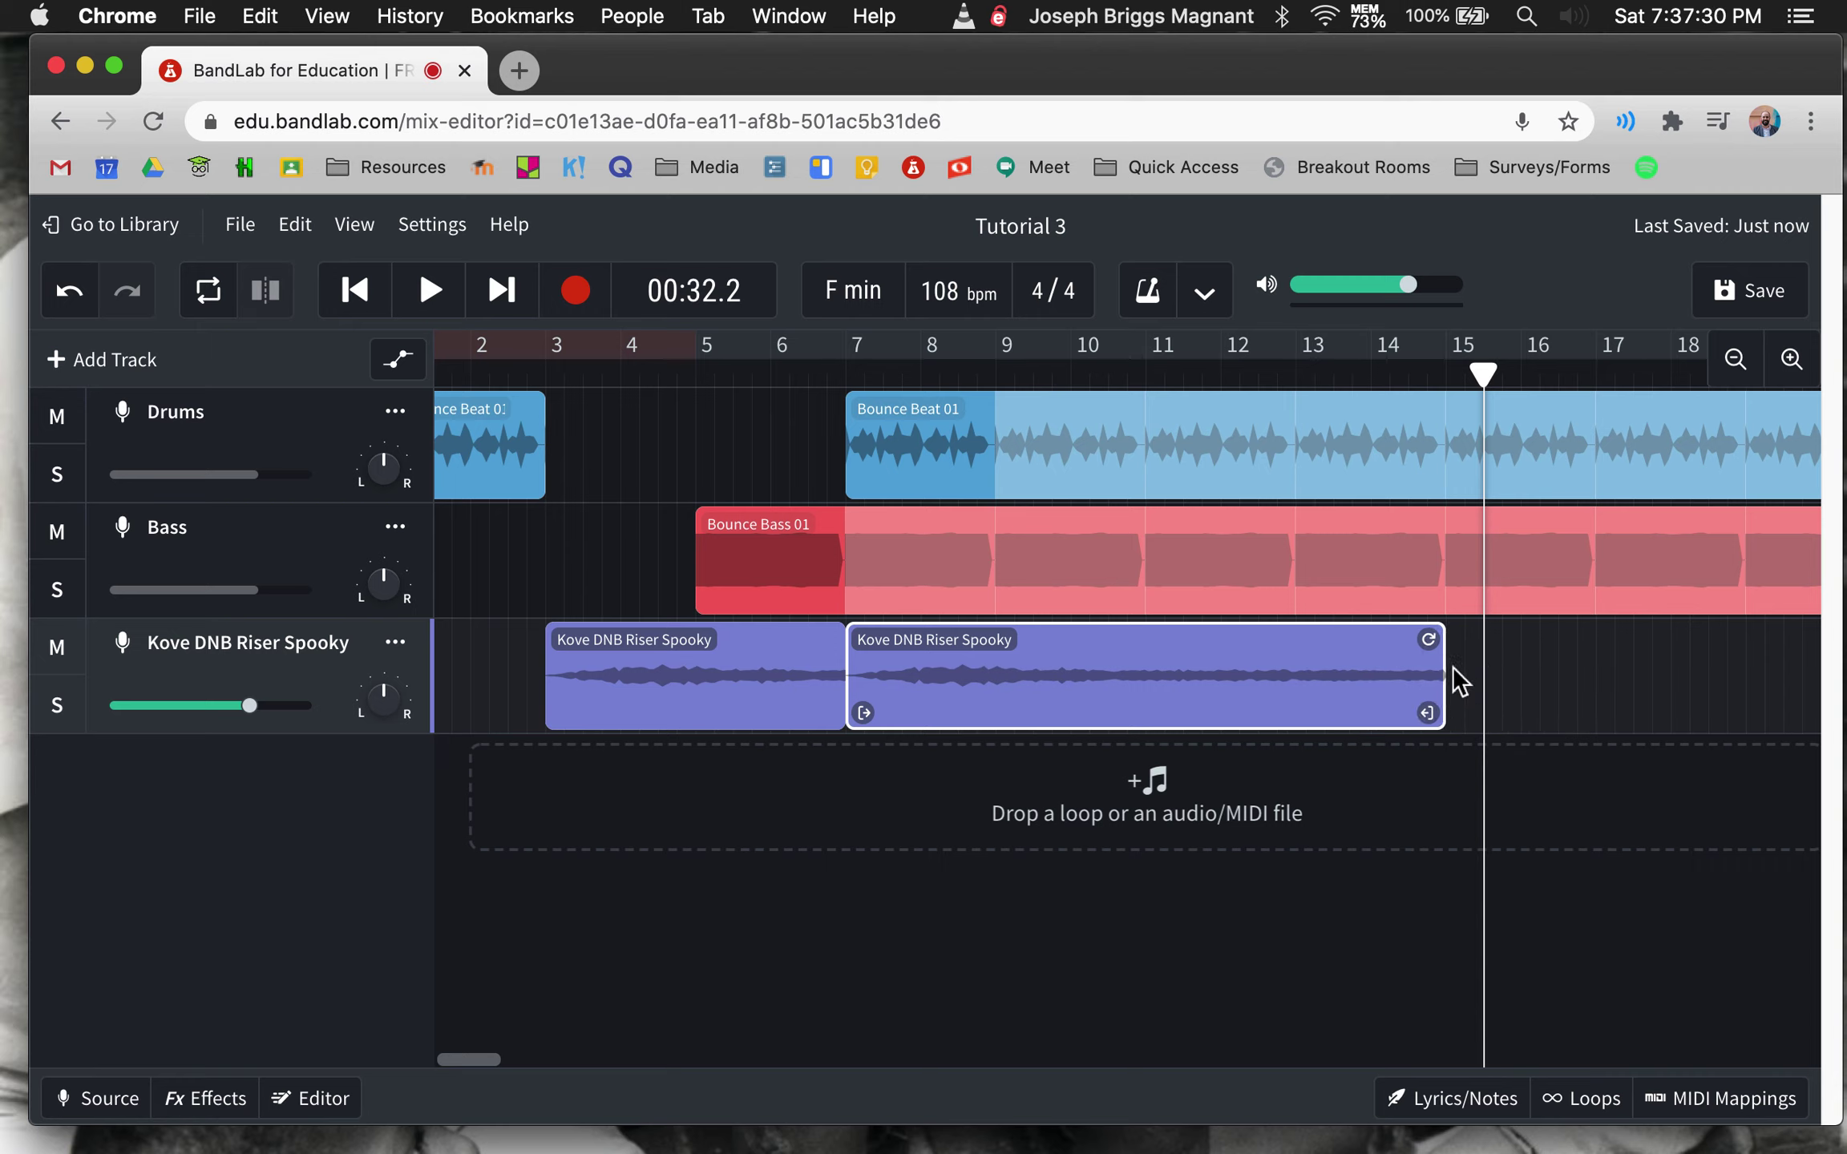
pyautogui.moveTo(1438, 713); pyautogui.dragTo(1830, 707)
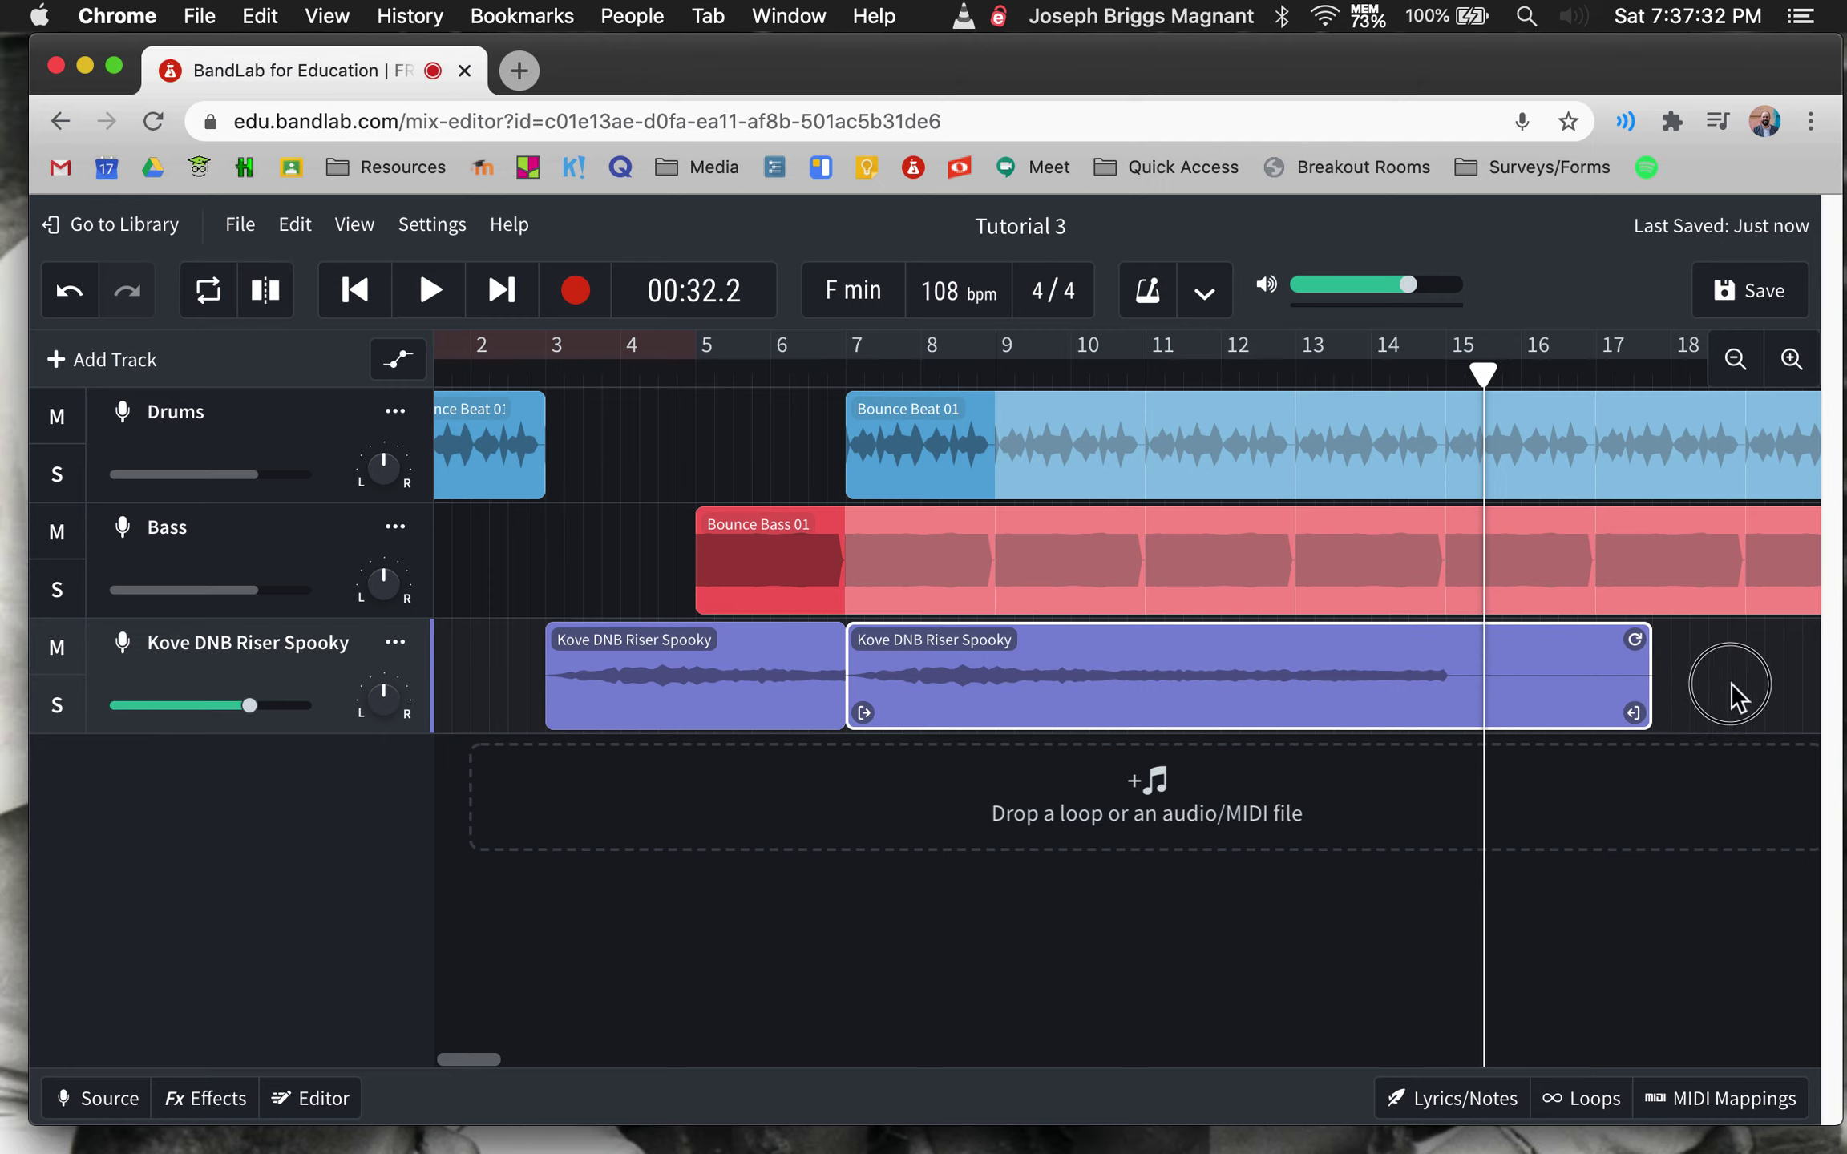
pyautogui.moveTo(1496, 706); pyautogui.dragTo(1201, 708)
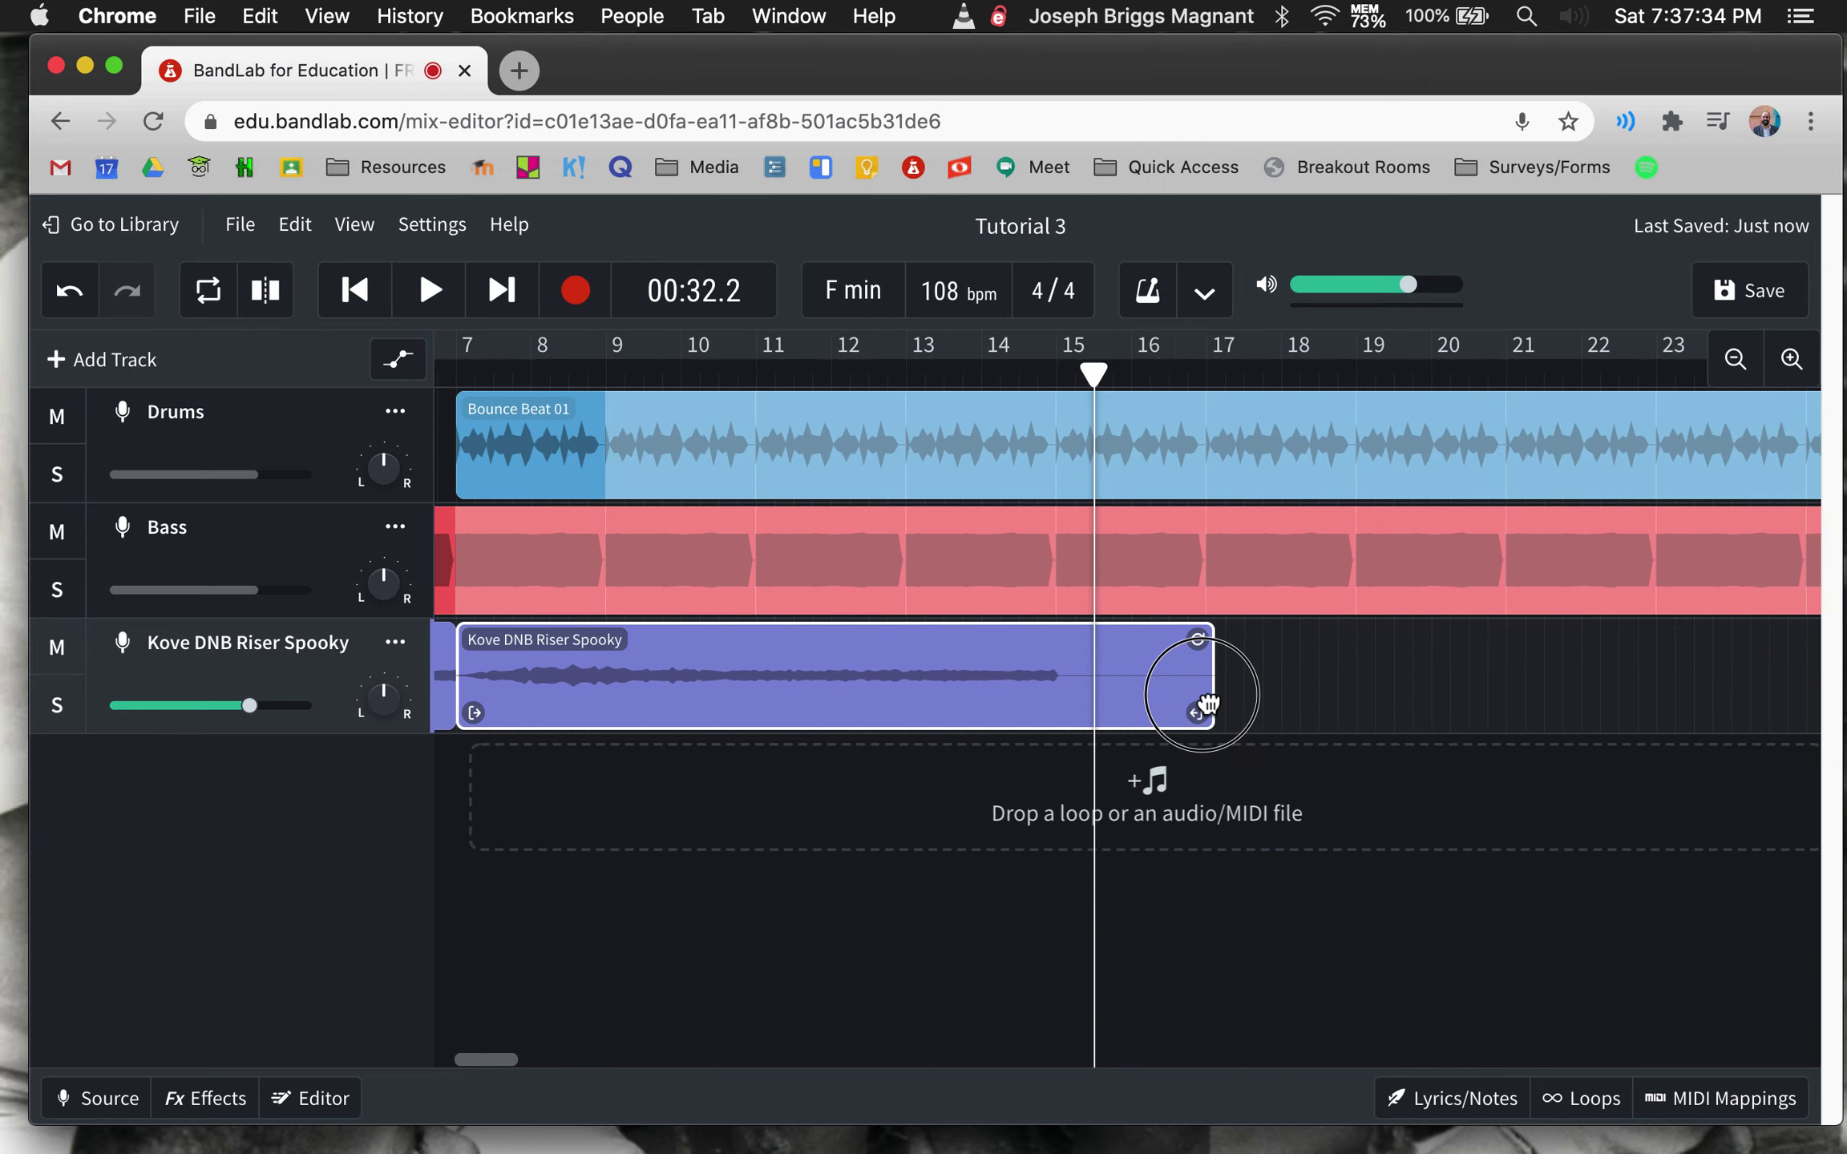
pyautogui.press('Return')
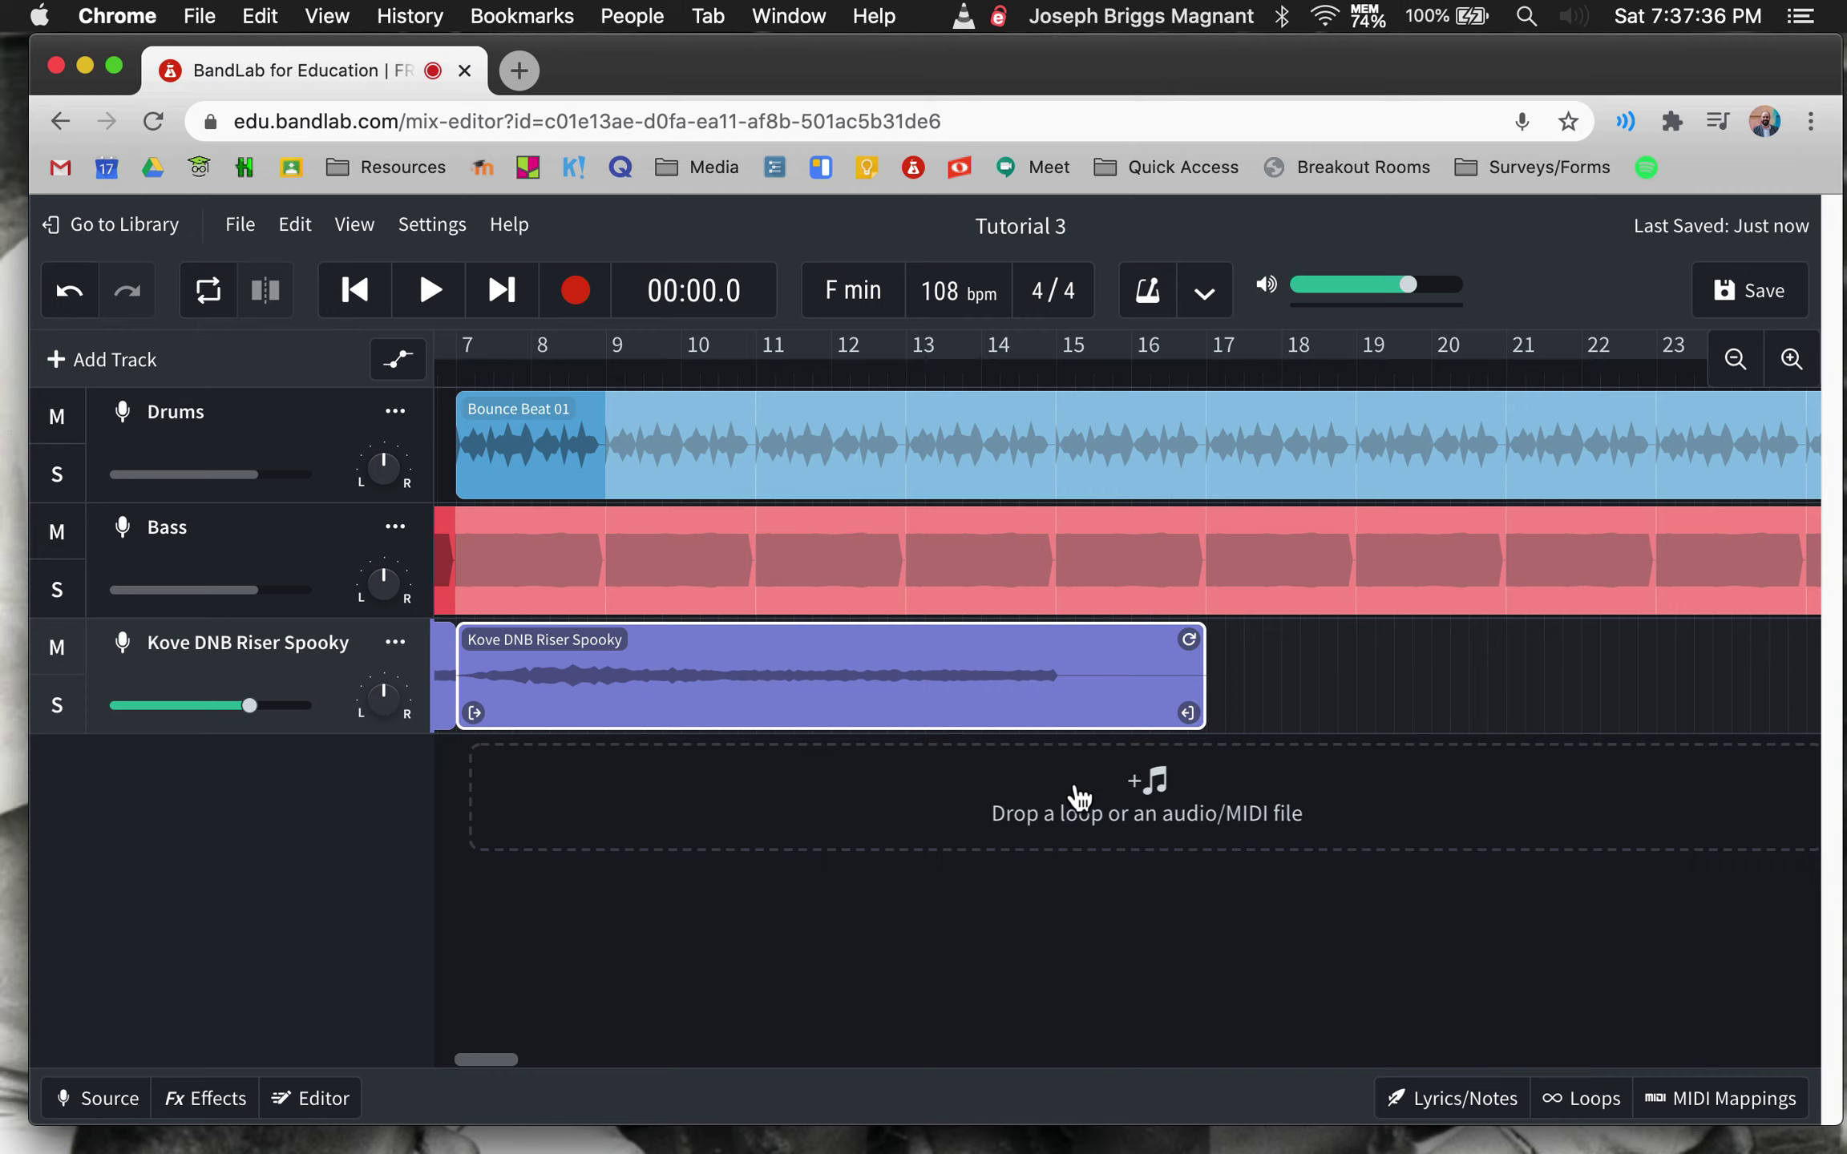
pyautogui.scroll(5, 1079, 797)
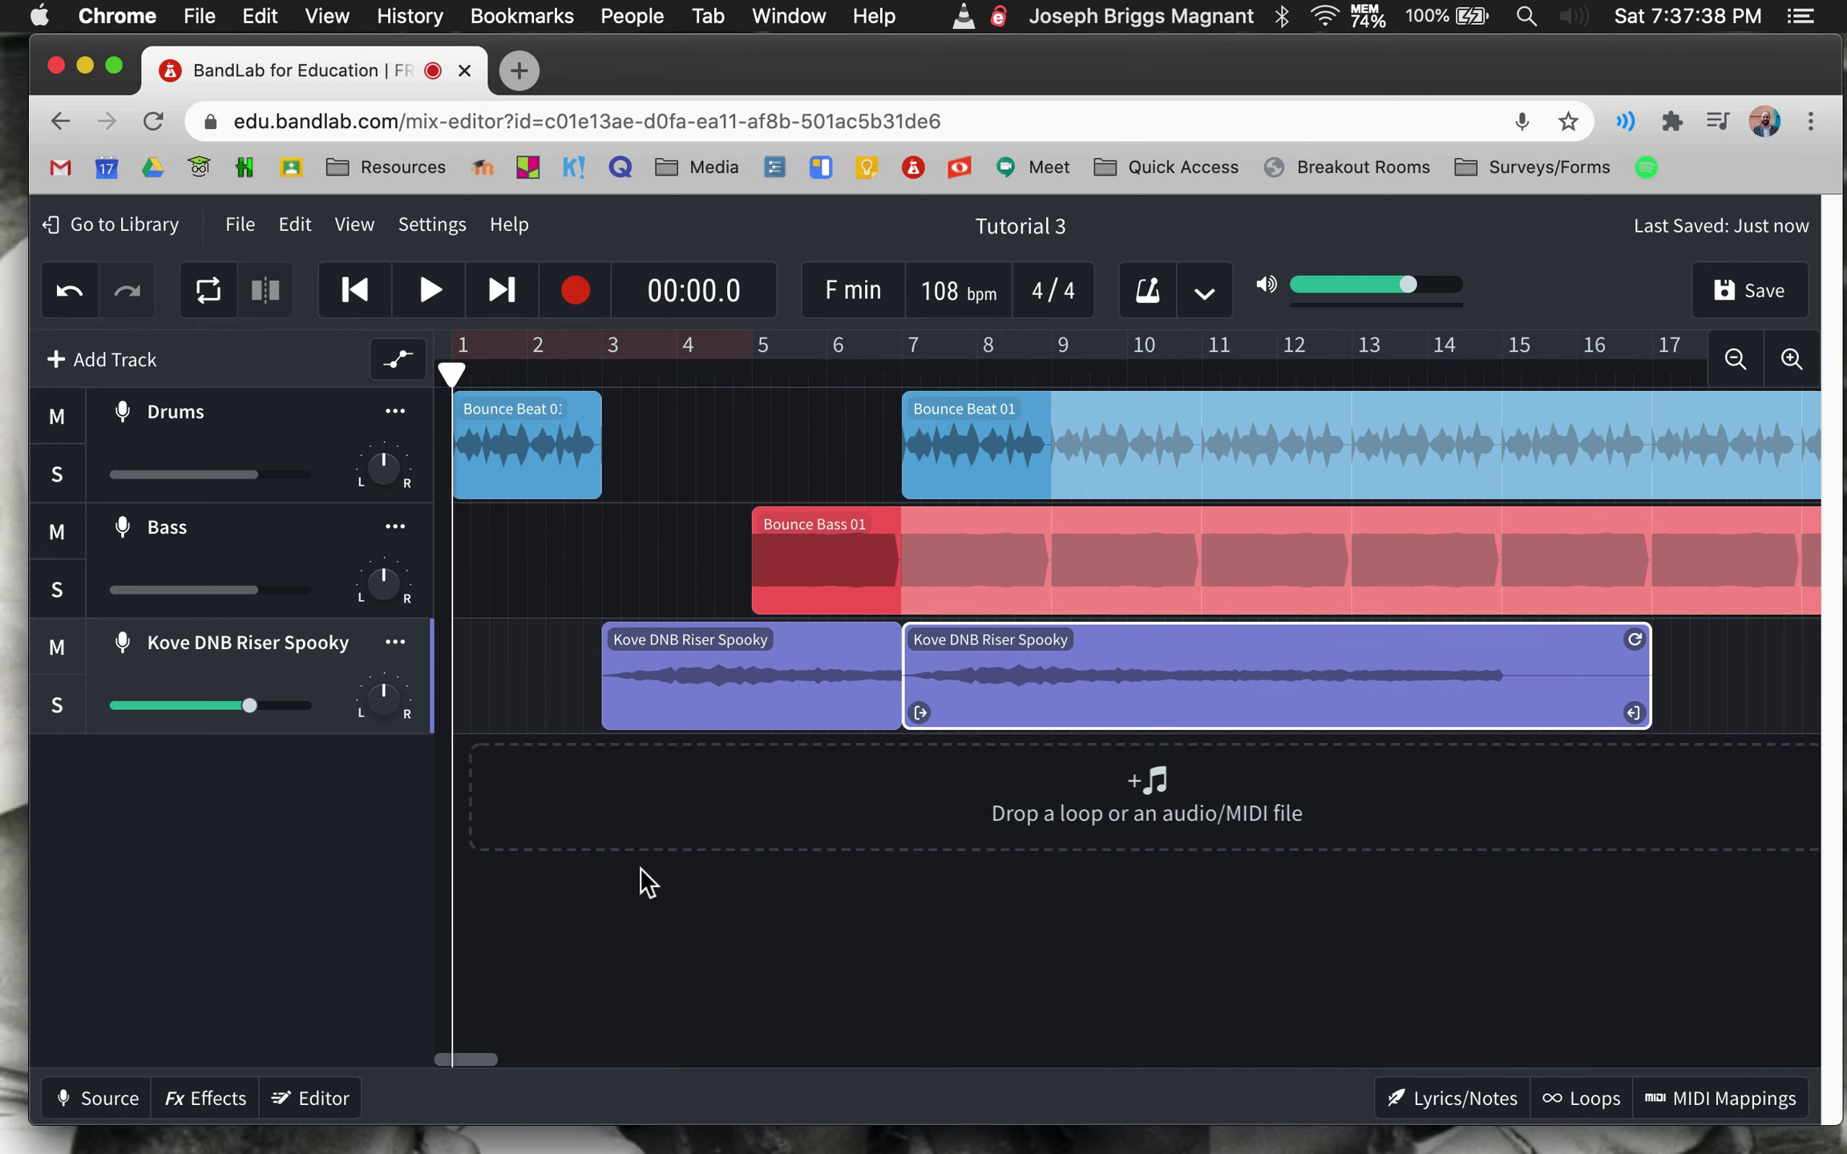
# - Play Tutorial 3 back from the start
pyautogui.press('space')
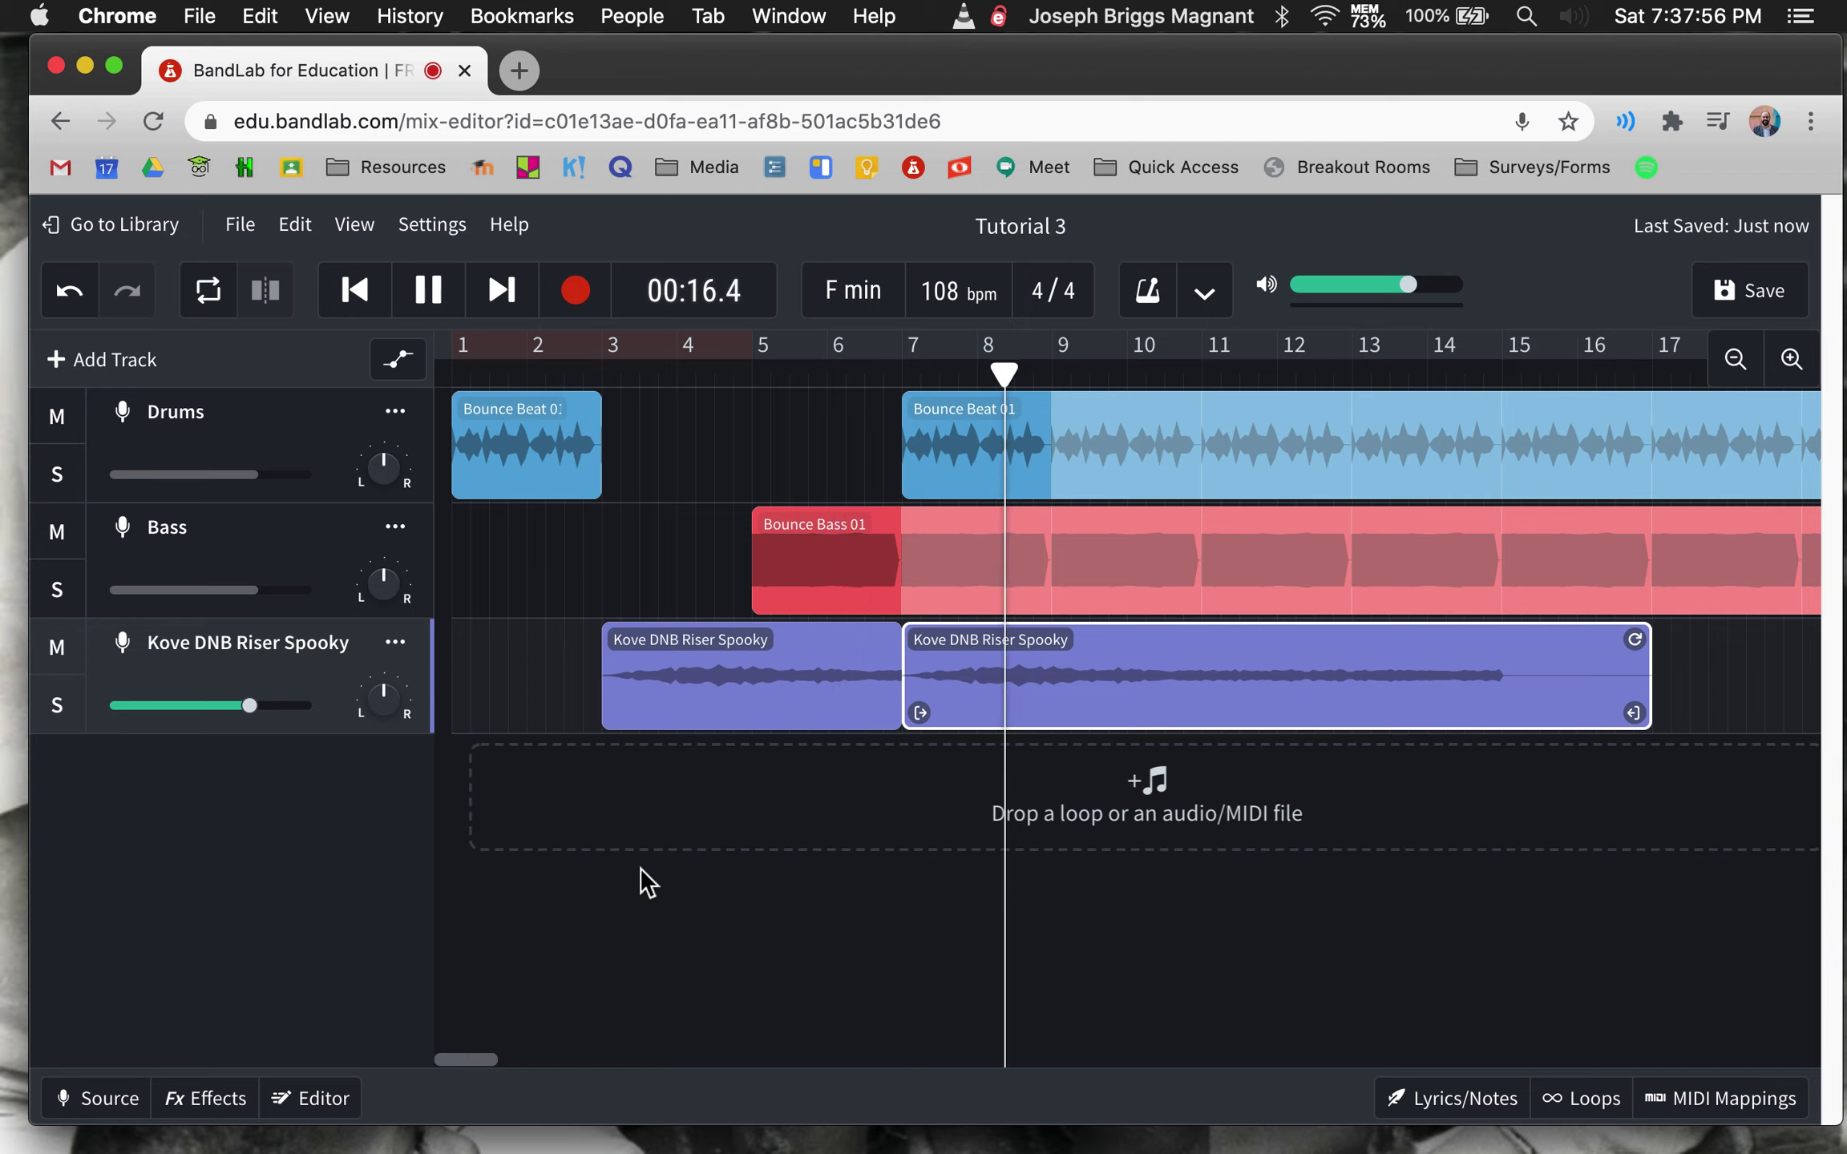
pyautogui.press('space')
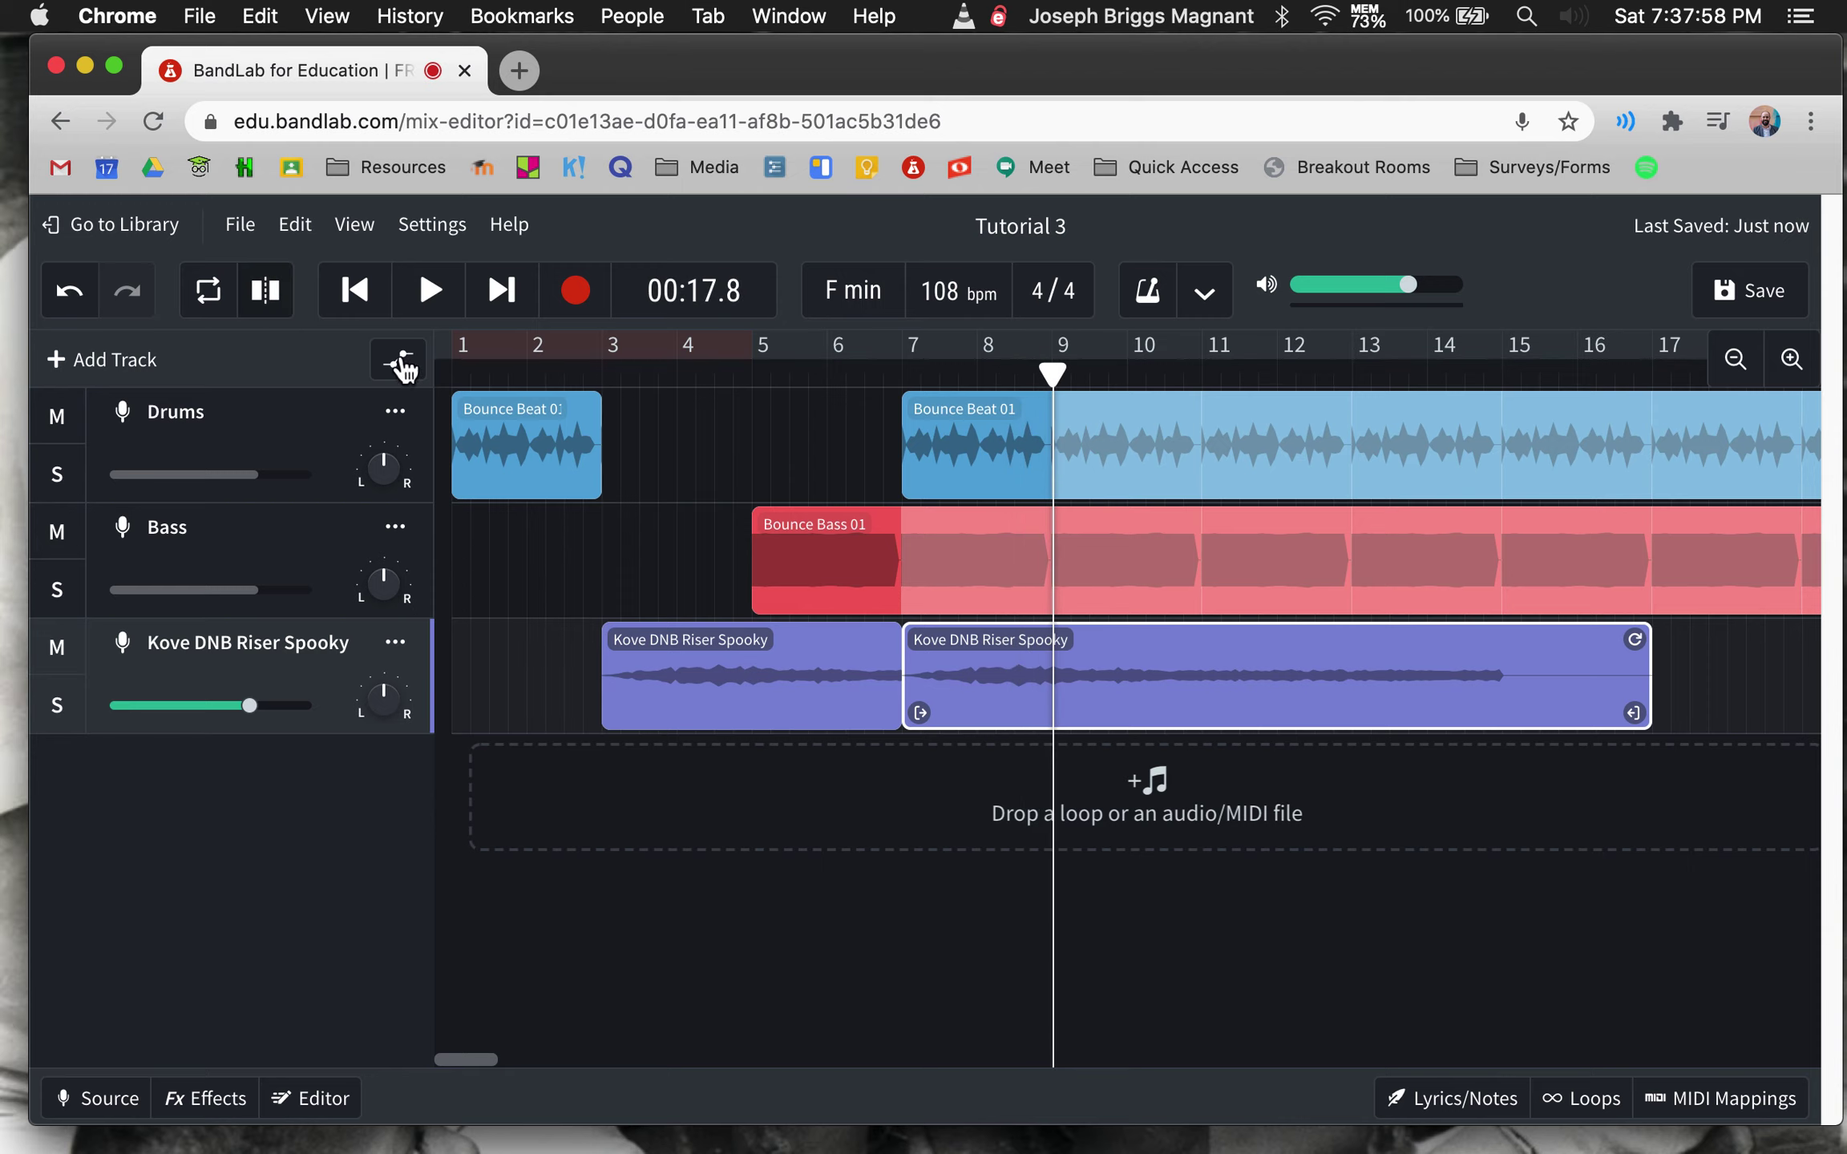
pyautogui.click(1582, 1099)
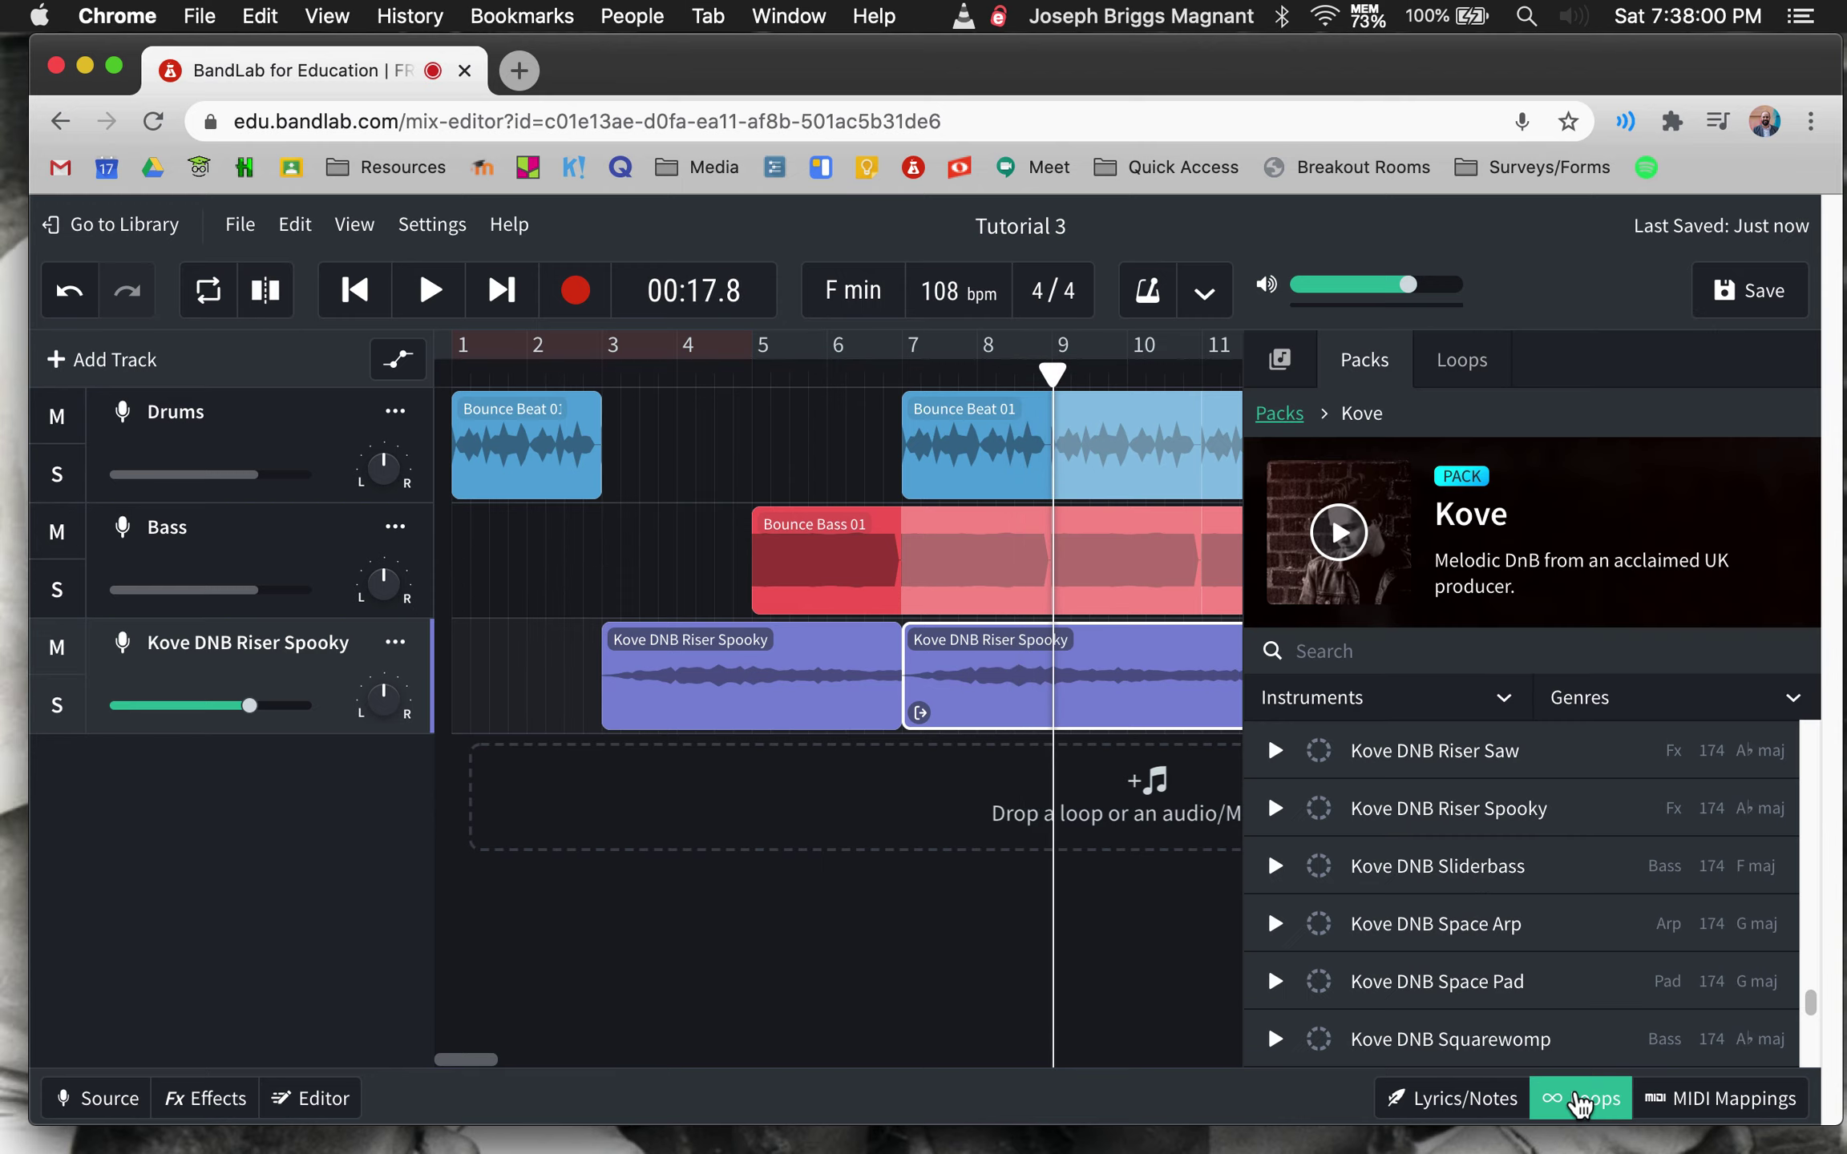
pyautogui.scroll(-5, 1457, 884)
pyautogui.scroll(10, 1459, 884)
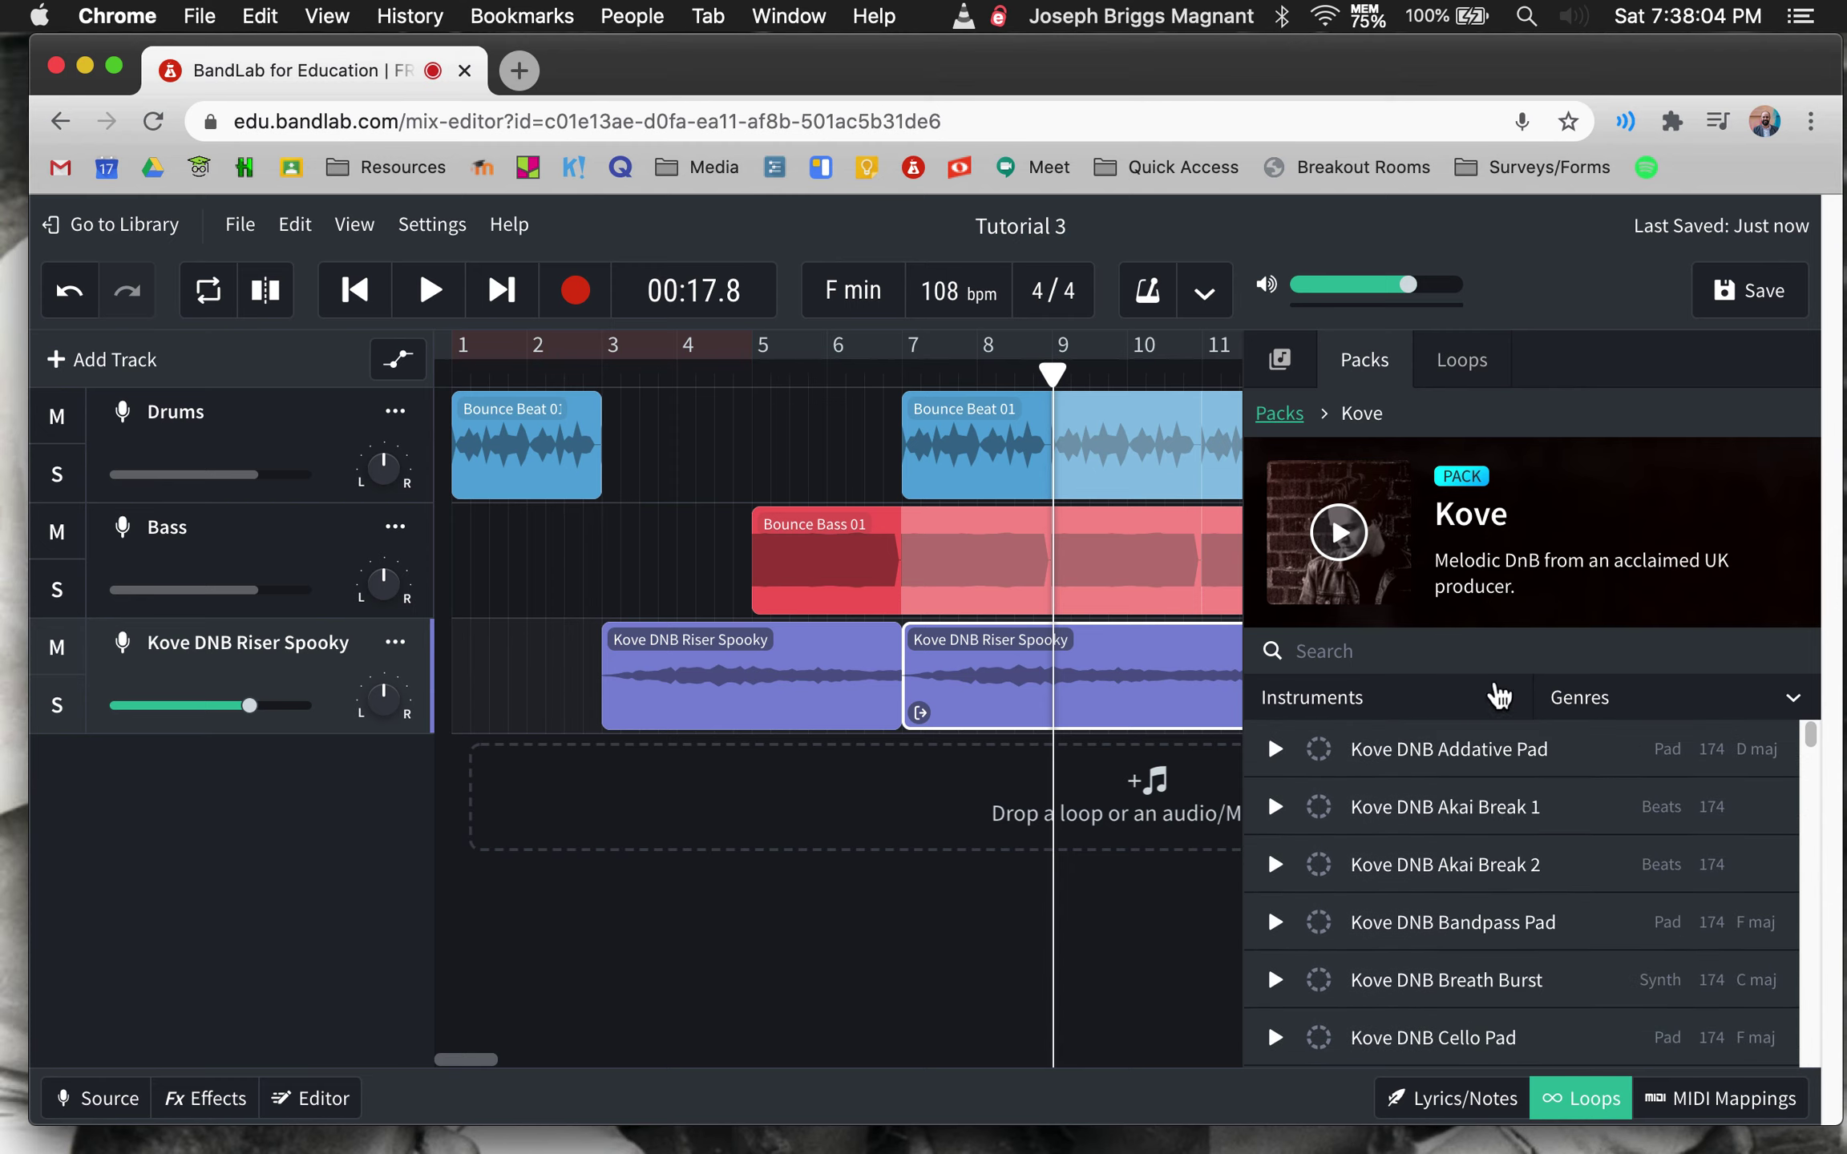
pyautogui.click(1363, 359)
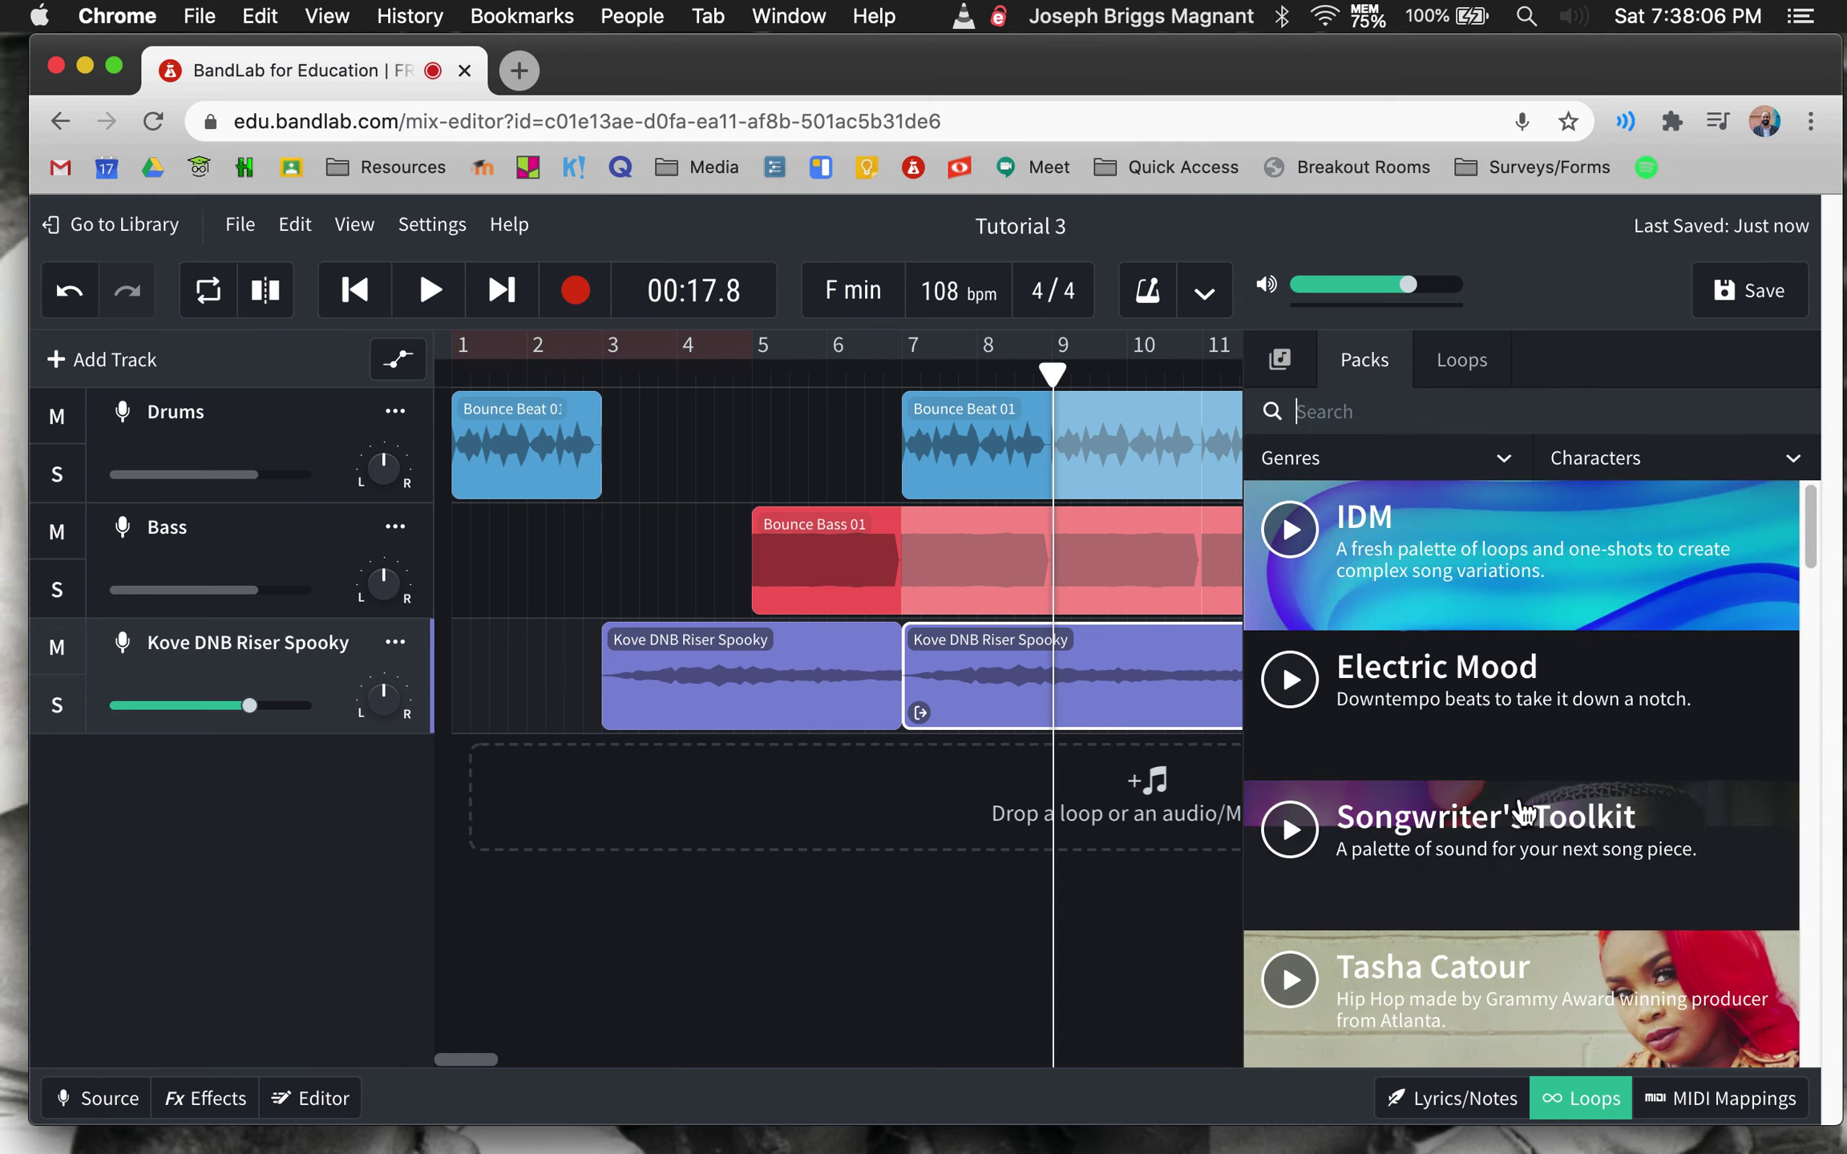
pyautogui.scroll(-1, 1522, 812)
pyautogui.scroll(-3, 1523, 812)
pyautogui.scroll(-2, 1522, 812)
pyautogui.scroll(-1, 1523, 812)
pyautogui.scroll(-2, 1522, 813)
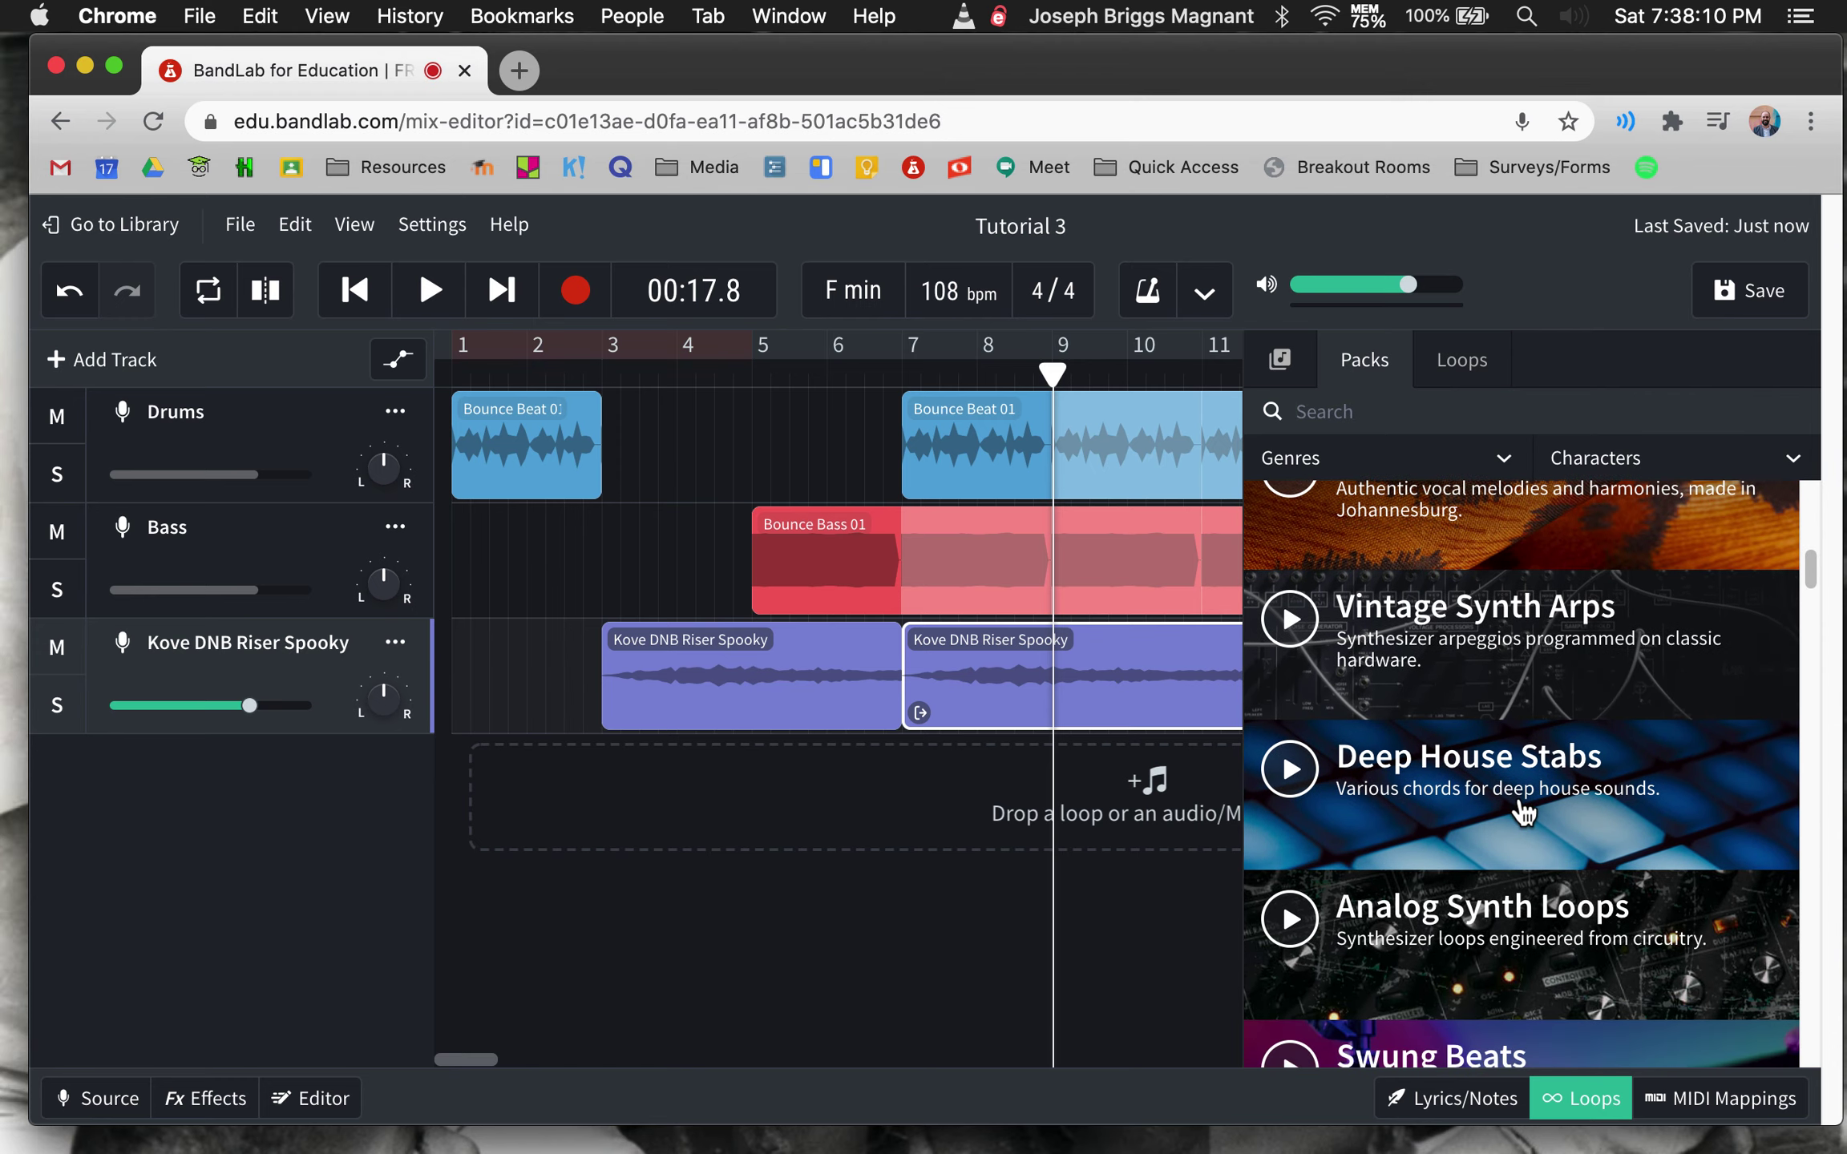
pyautogui.scroll(-4, 1523, 813)
pyautogui.scroll(-1, 1523, 812)
pyautogui.scroll(-3, 1523, 813)
pyautogui.scroll(1, 1522, 813)
pyautogui.scroll(-4, 1523, 812)
pyautogui.scroll(-3, 1524, 813)
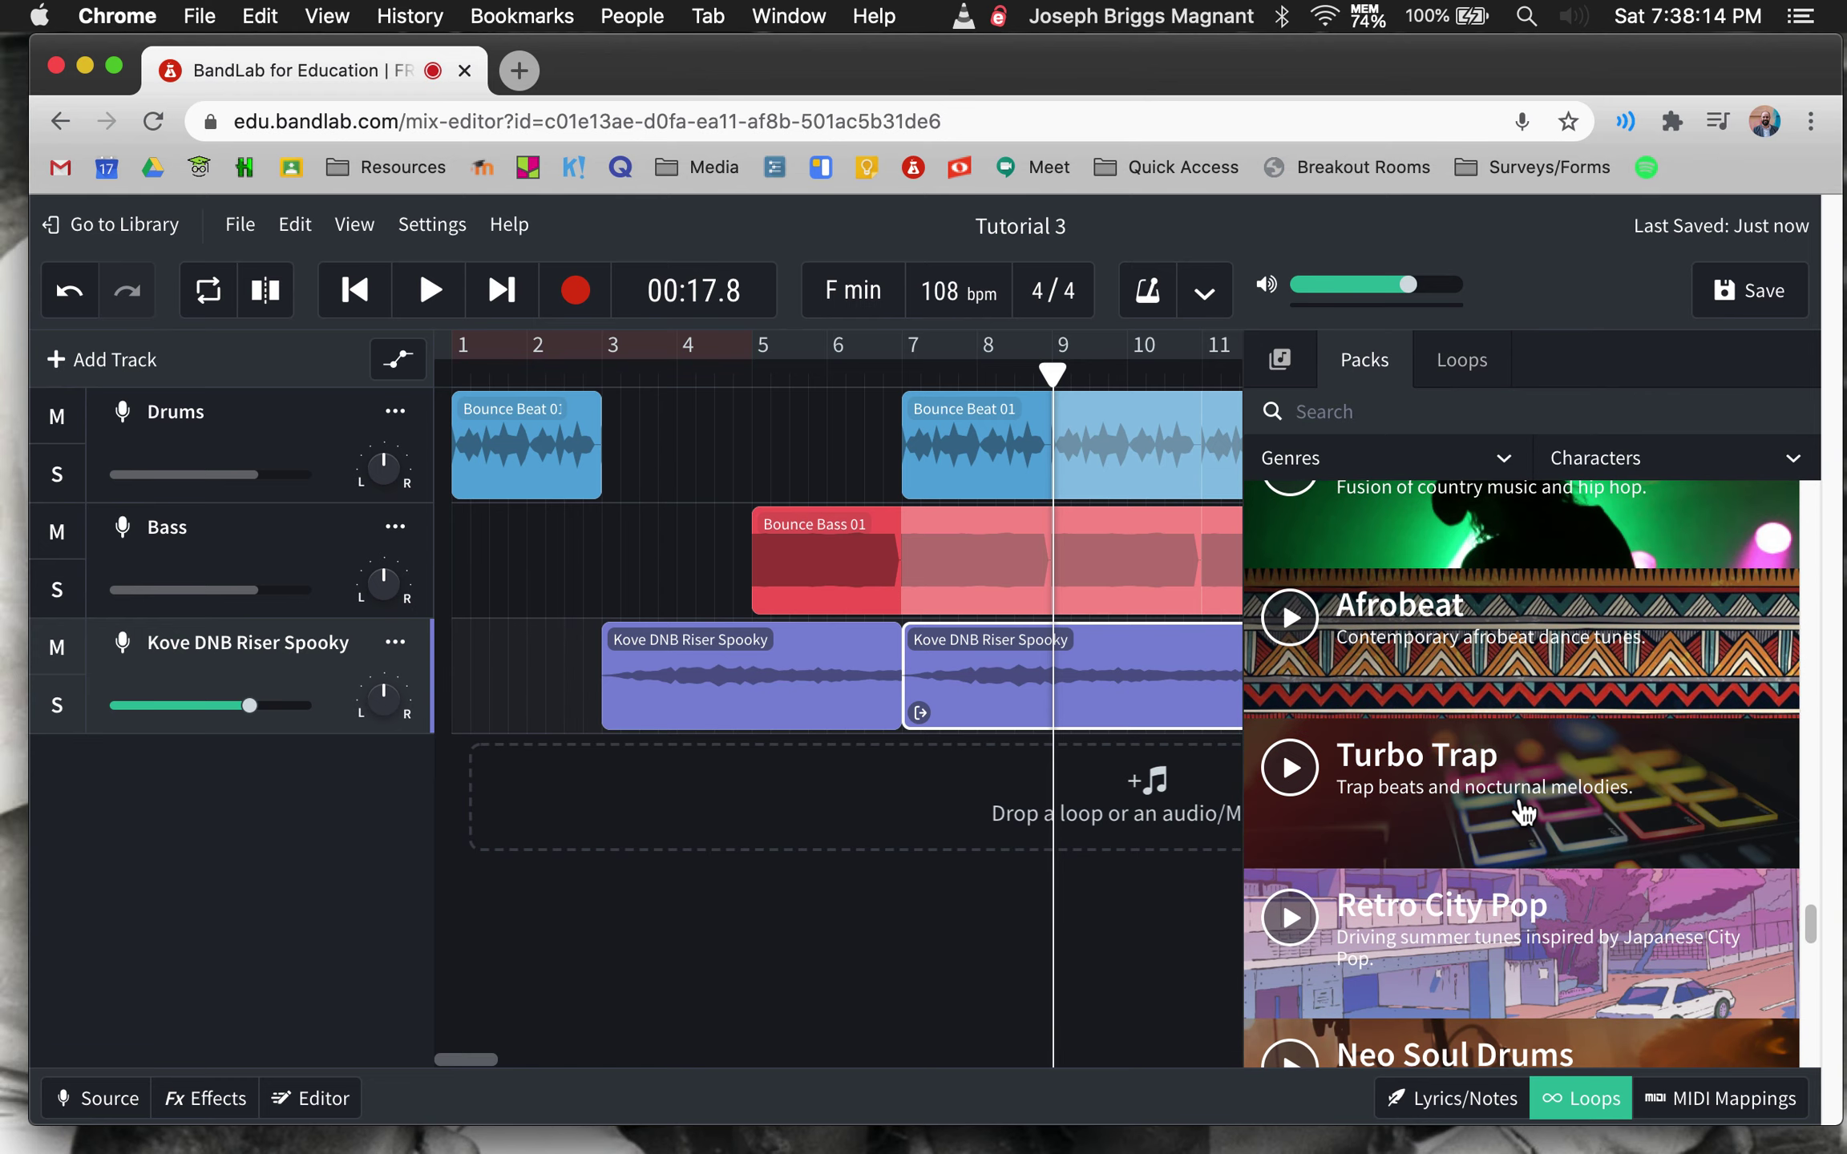
pyautogui.scroll(-2, 1523, 812)
pyautogui.scroll(-2, 1522, 813)
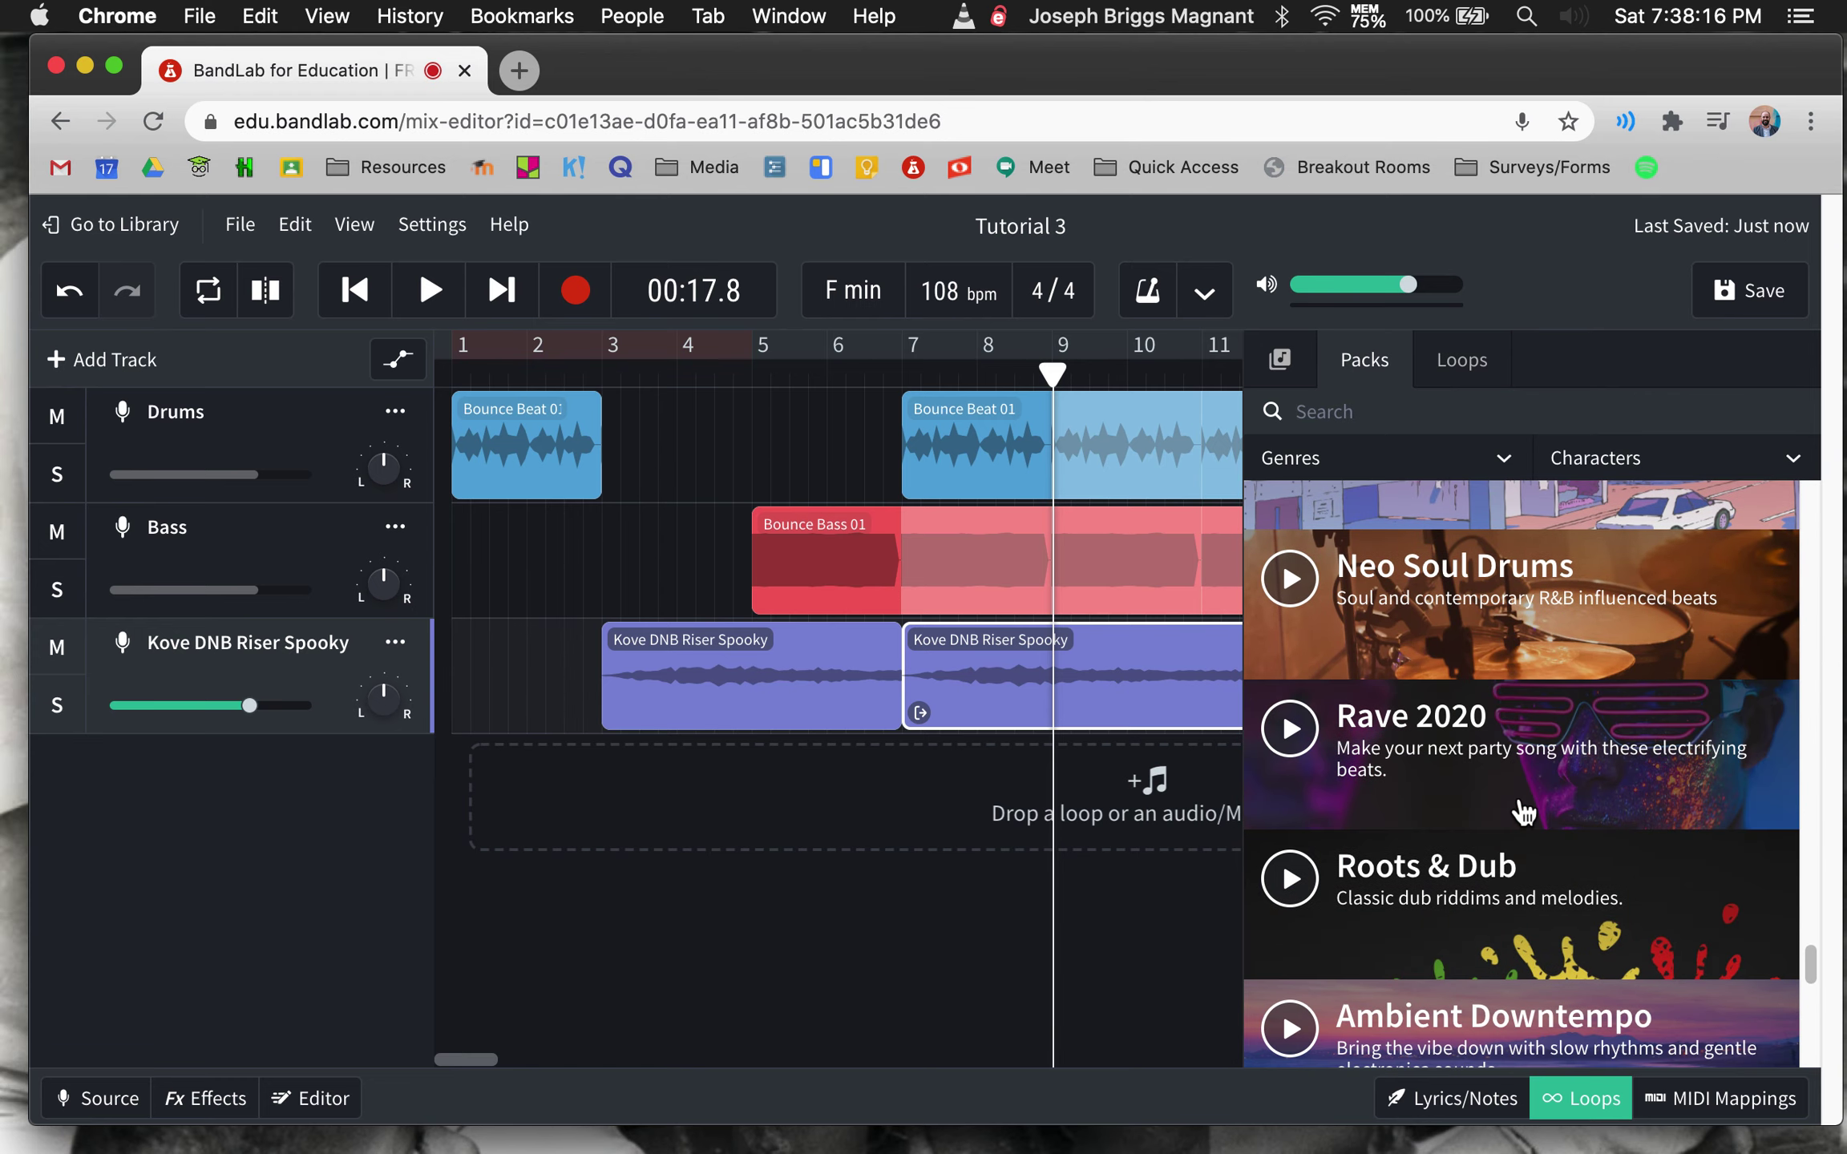
pyautogui.scroll(2, 1522, 813)
pyautogui.scroll(2, 1523, 813)
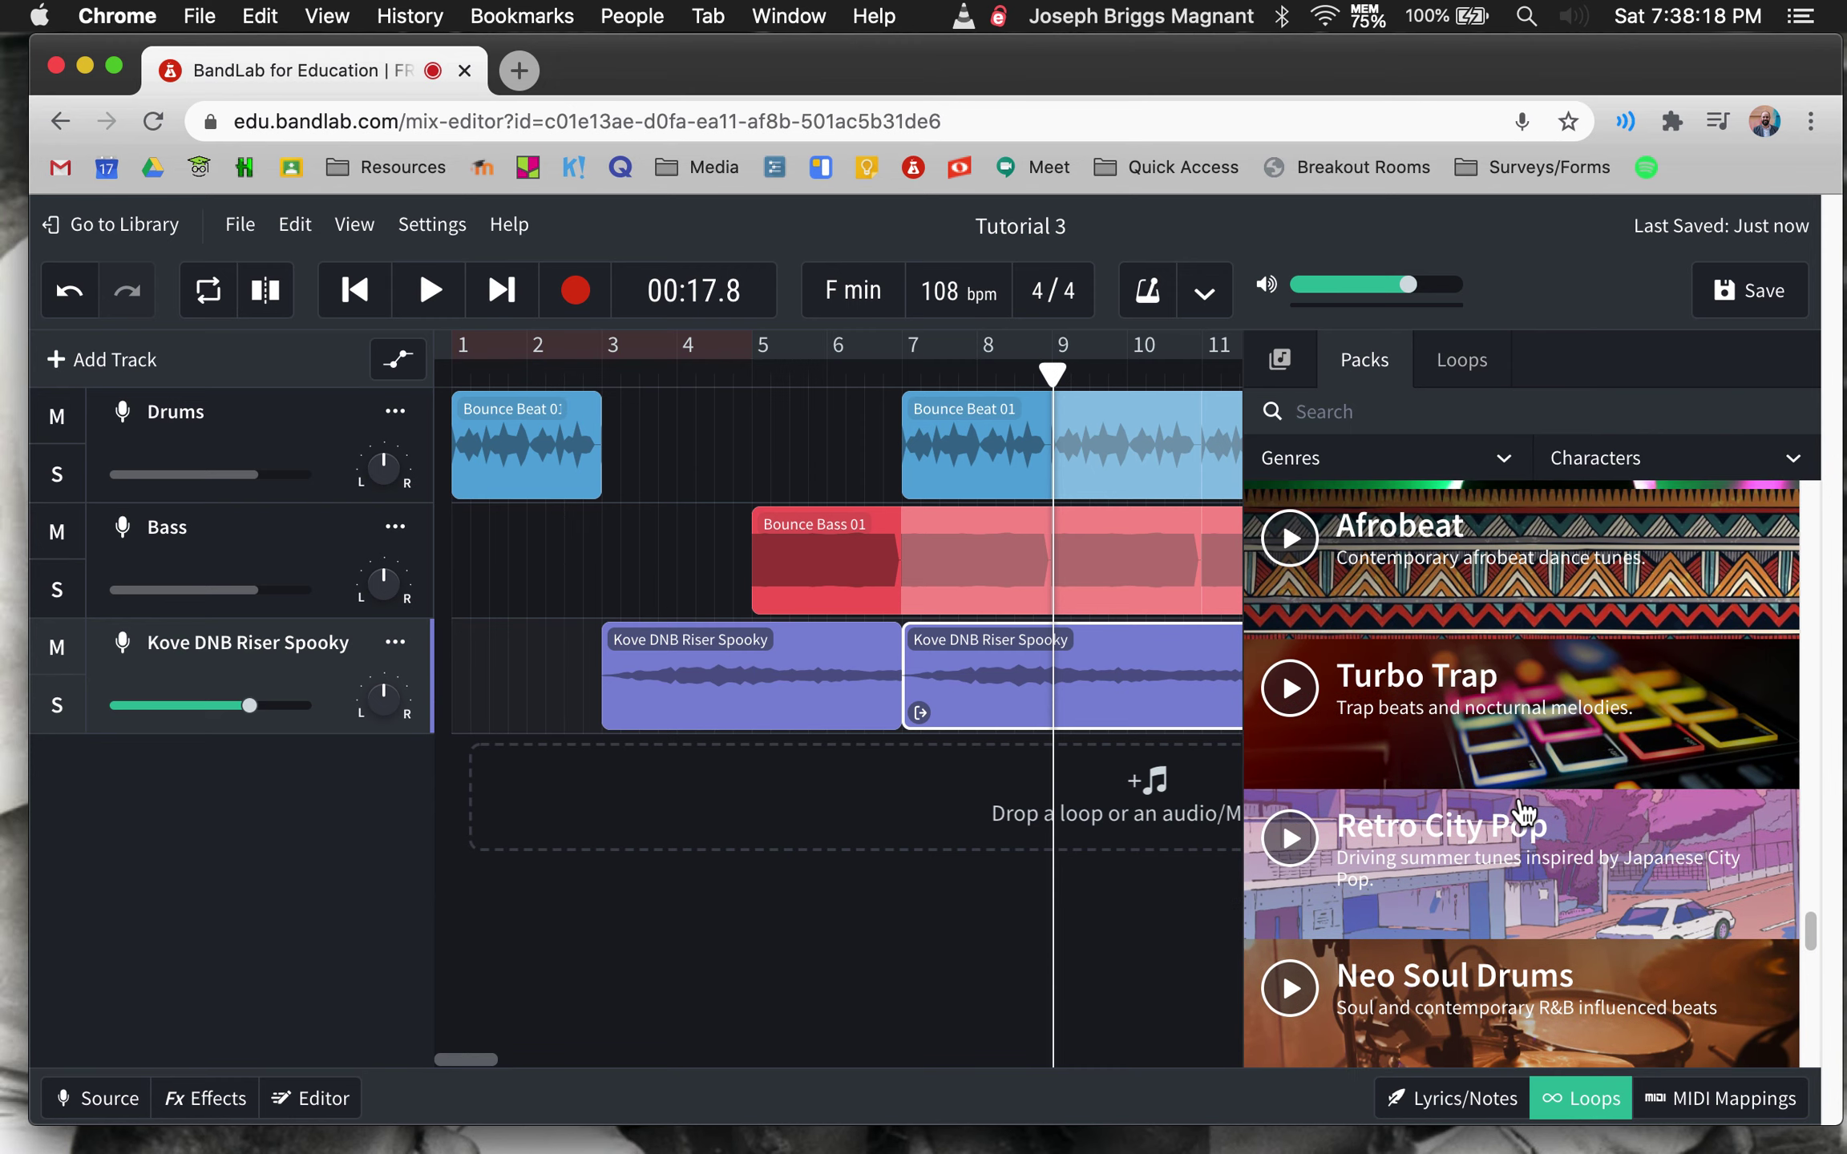
pyautogui.click(1626, 679)
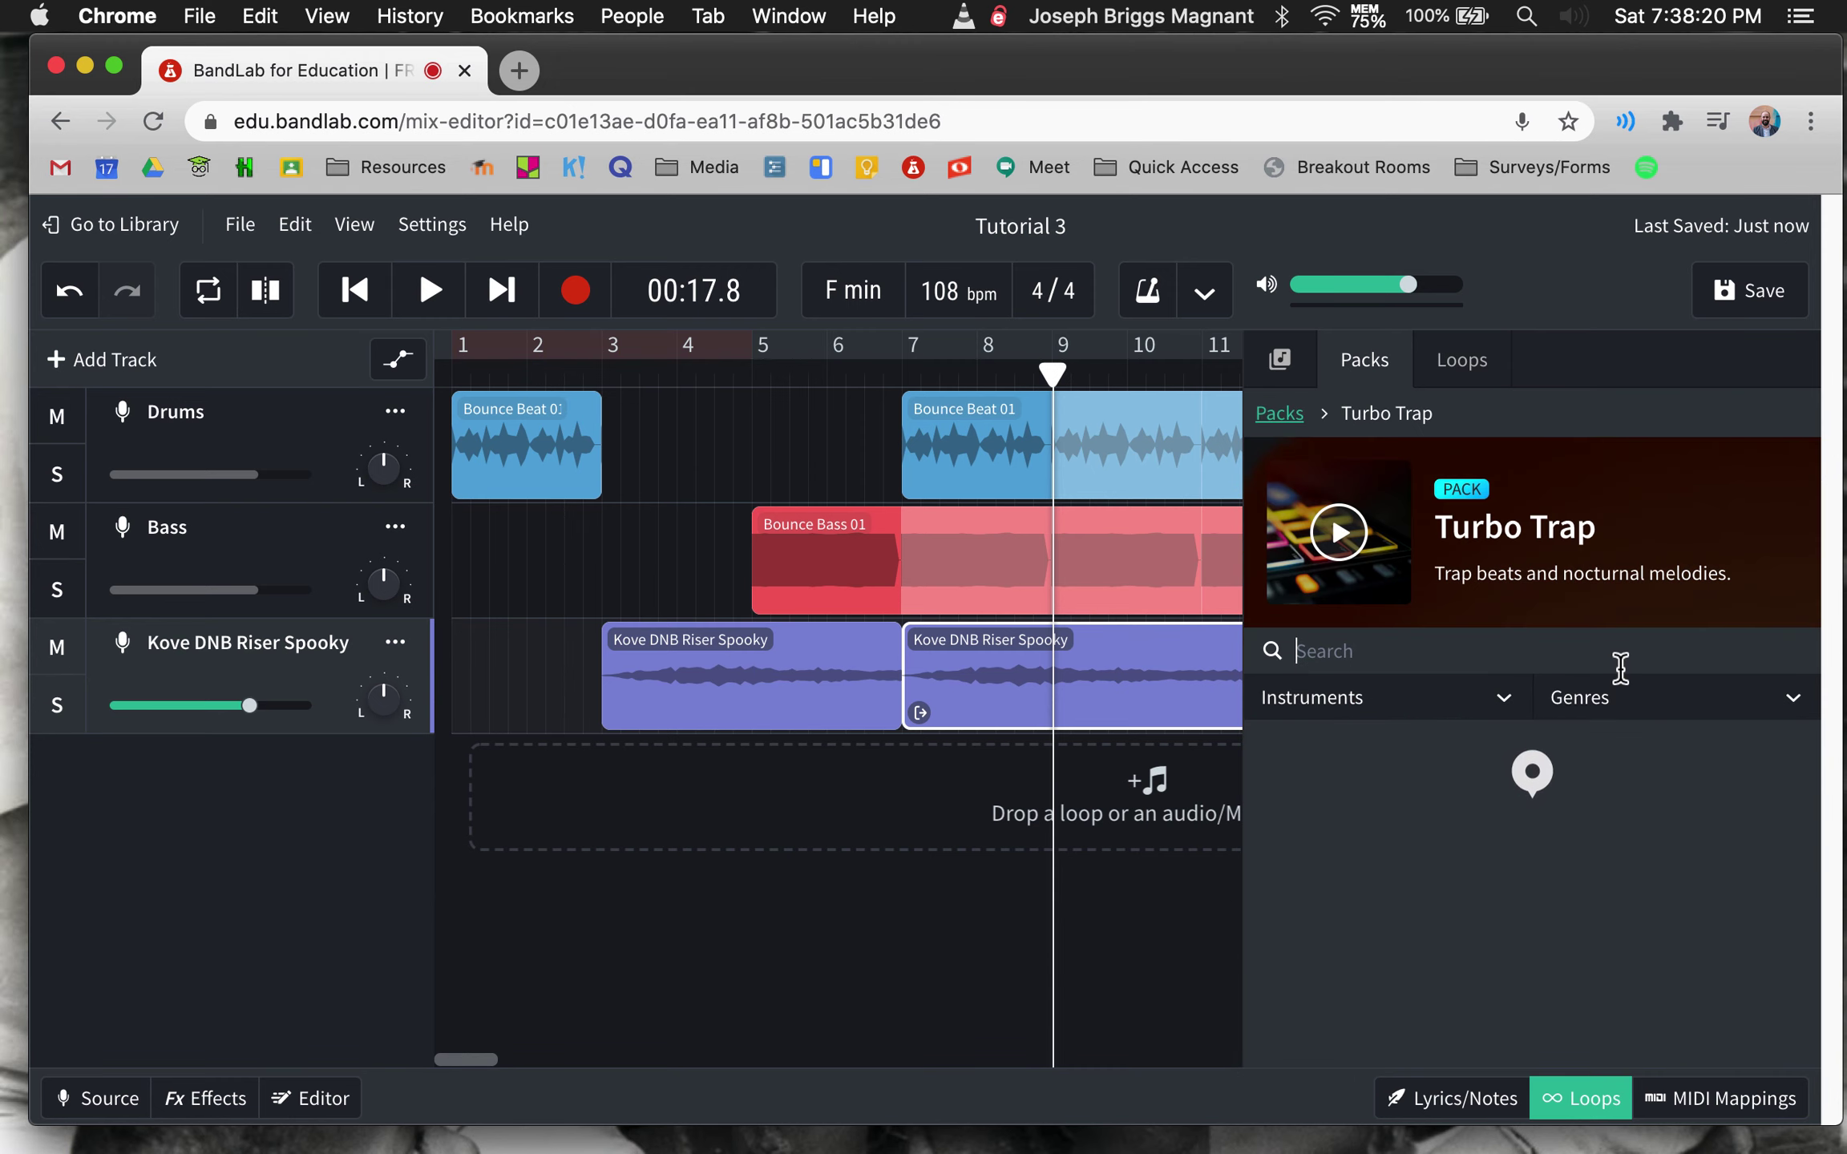
pyautogui.scroll(-5, 1331, 986)
pyautogui.scroll(-5, 1299, 953)
pyautogui.scroll(-5, 1267, 741)
pyautogui.scroll(-3, 1268, 741)
pyautogui.click(1274, 756)
pyautogui.scroll(4, 1274, 780)
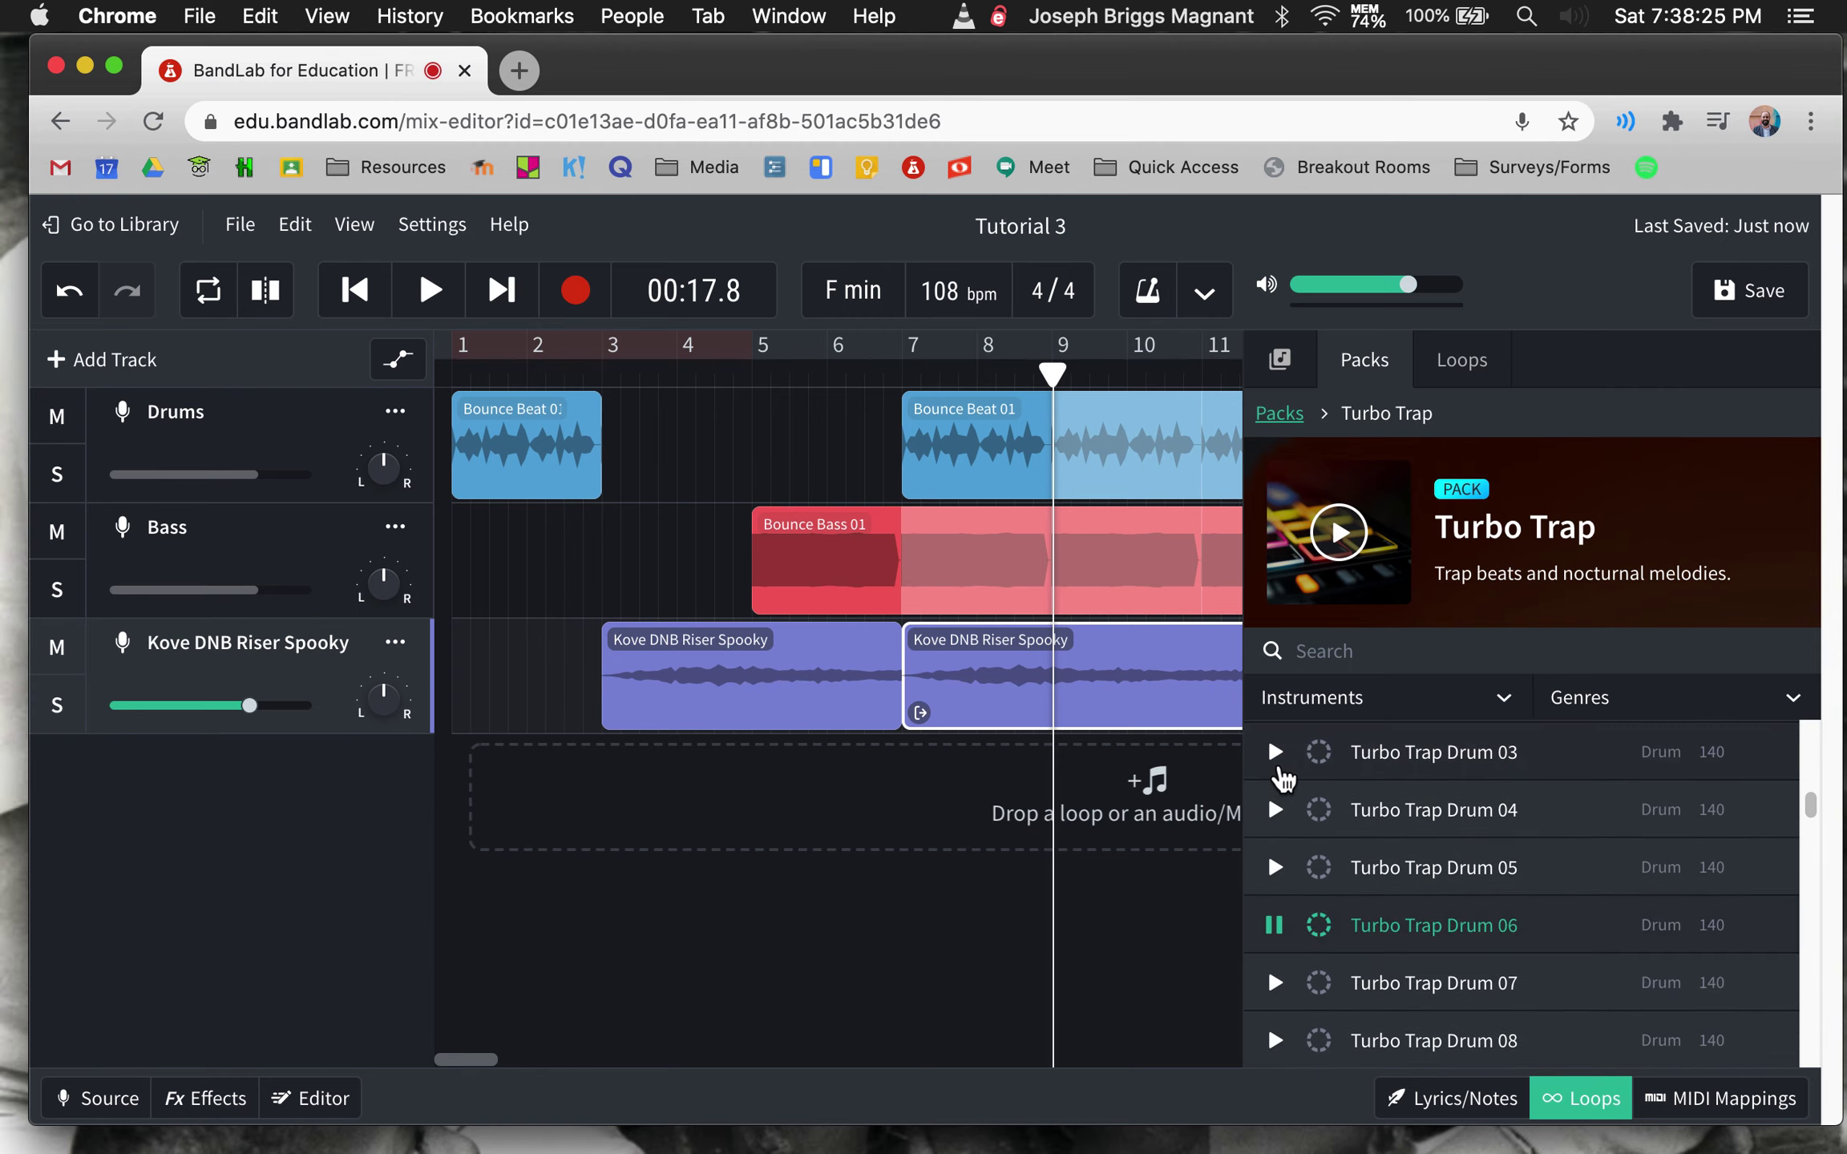
pyautogui.scroll(1, 1281, 778)
pyautogui.click(1274, 754)
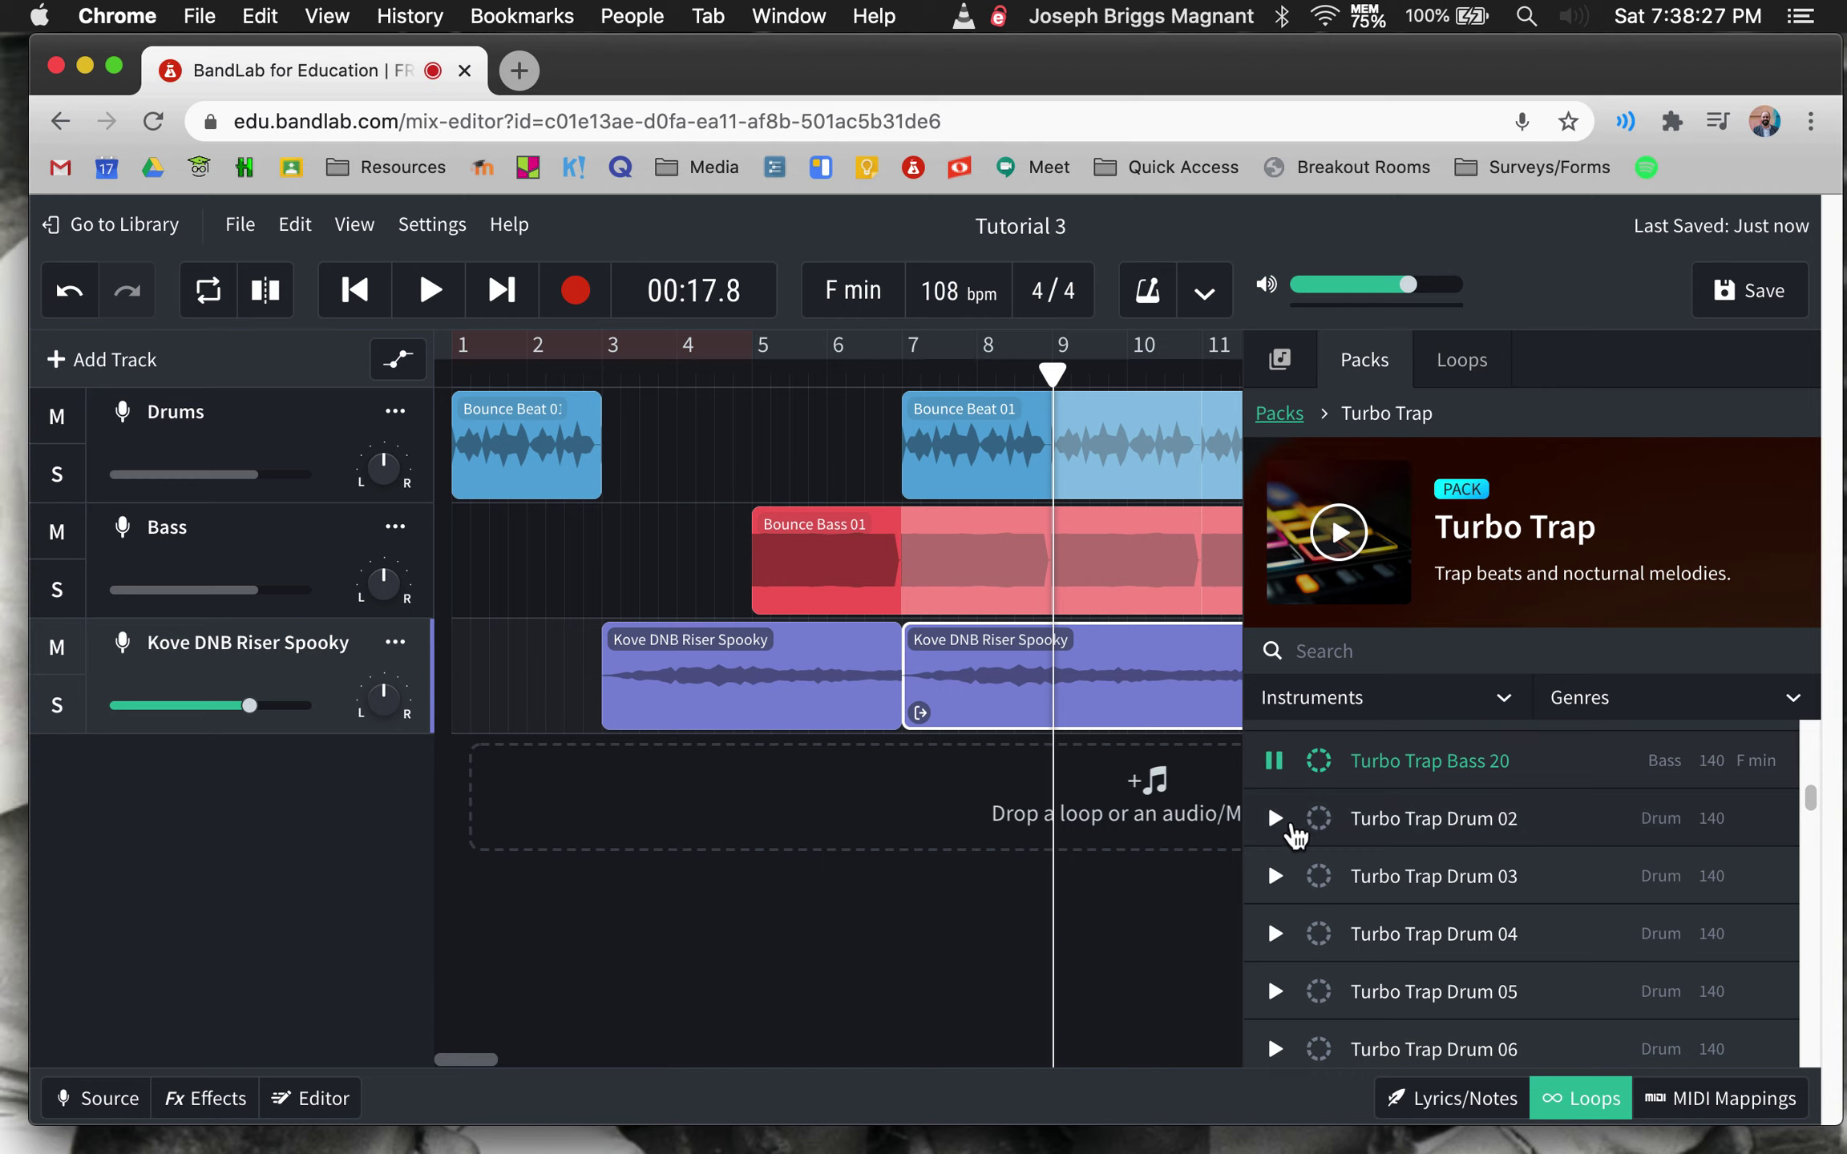
pyautogui.scroll(2, 1291, 824)
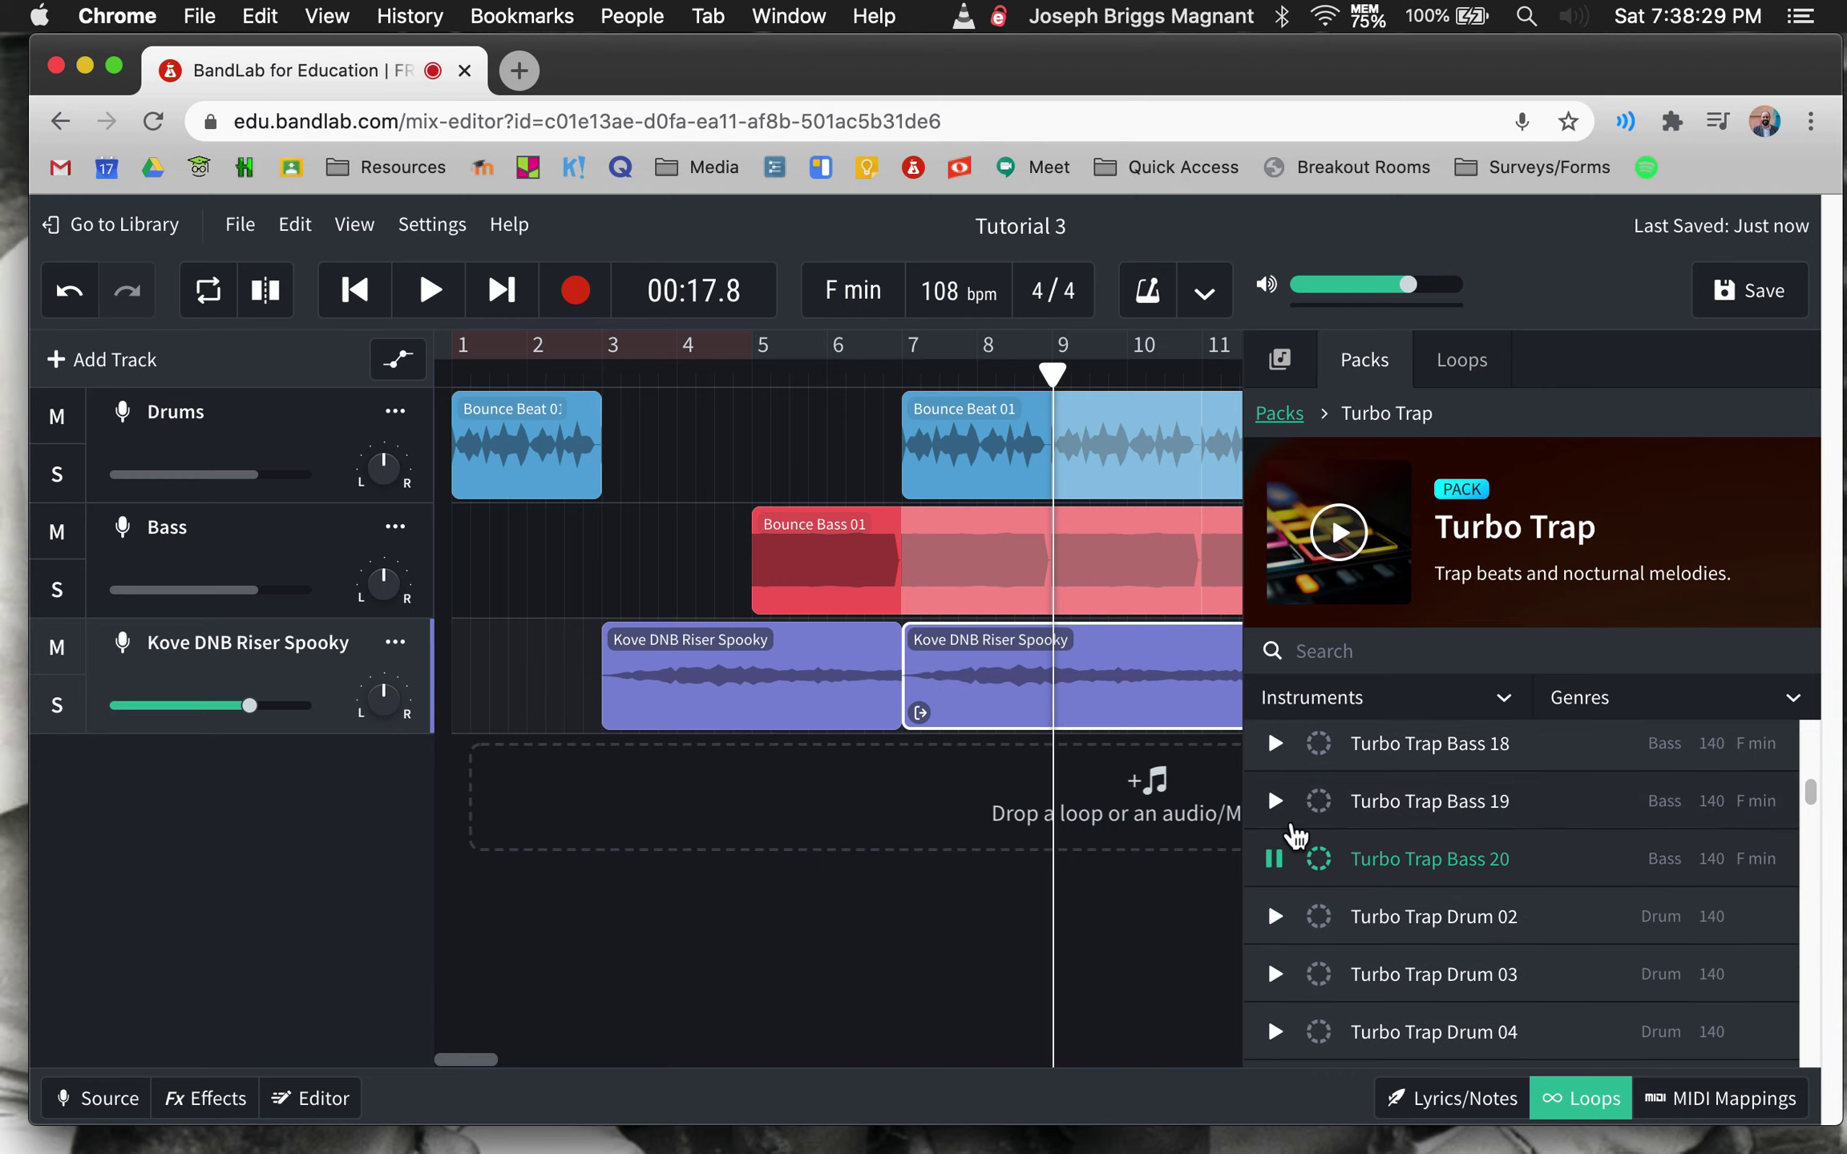
# - Preview the Turbo Trap Drum 02 loop
pyautogui.click(1276, 918)
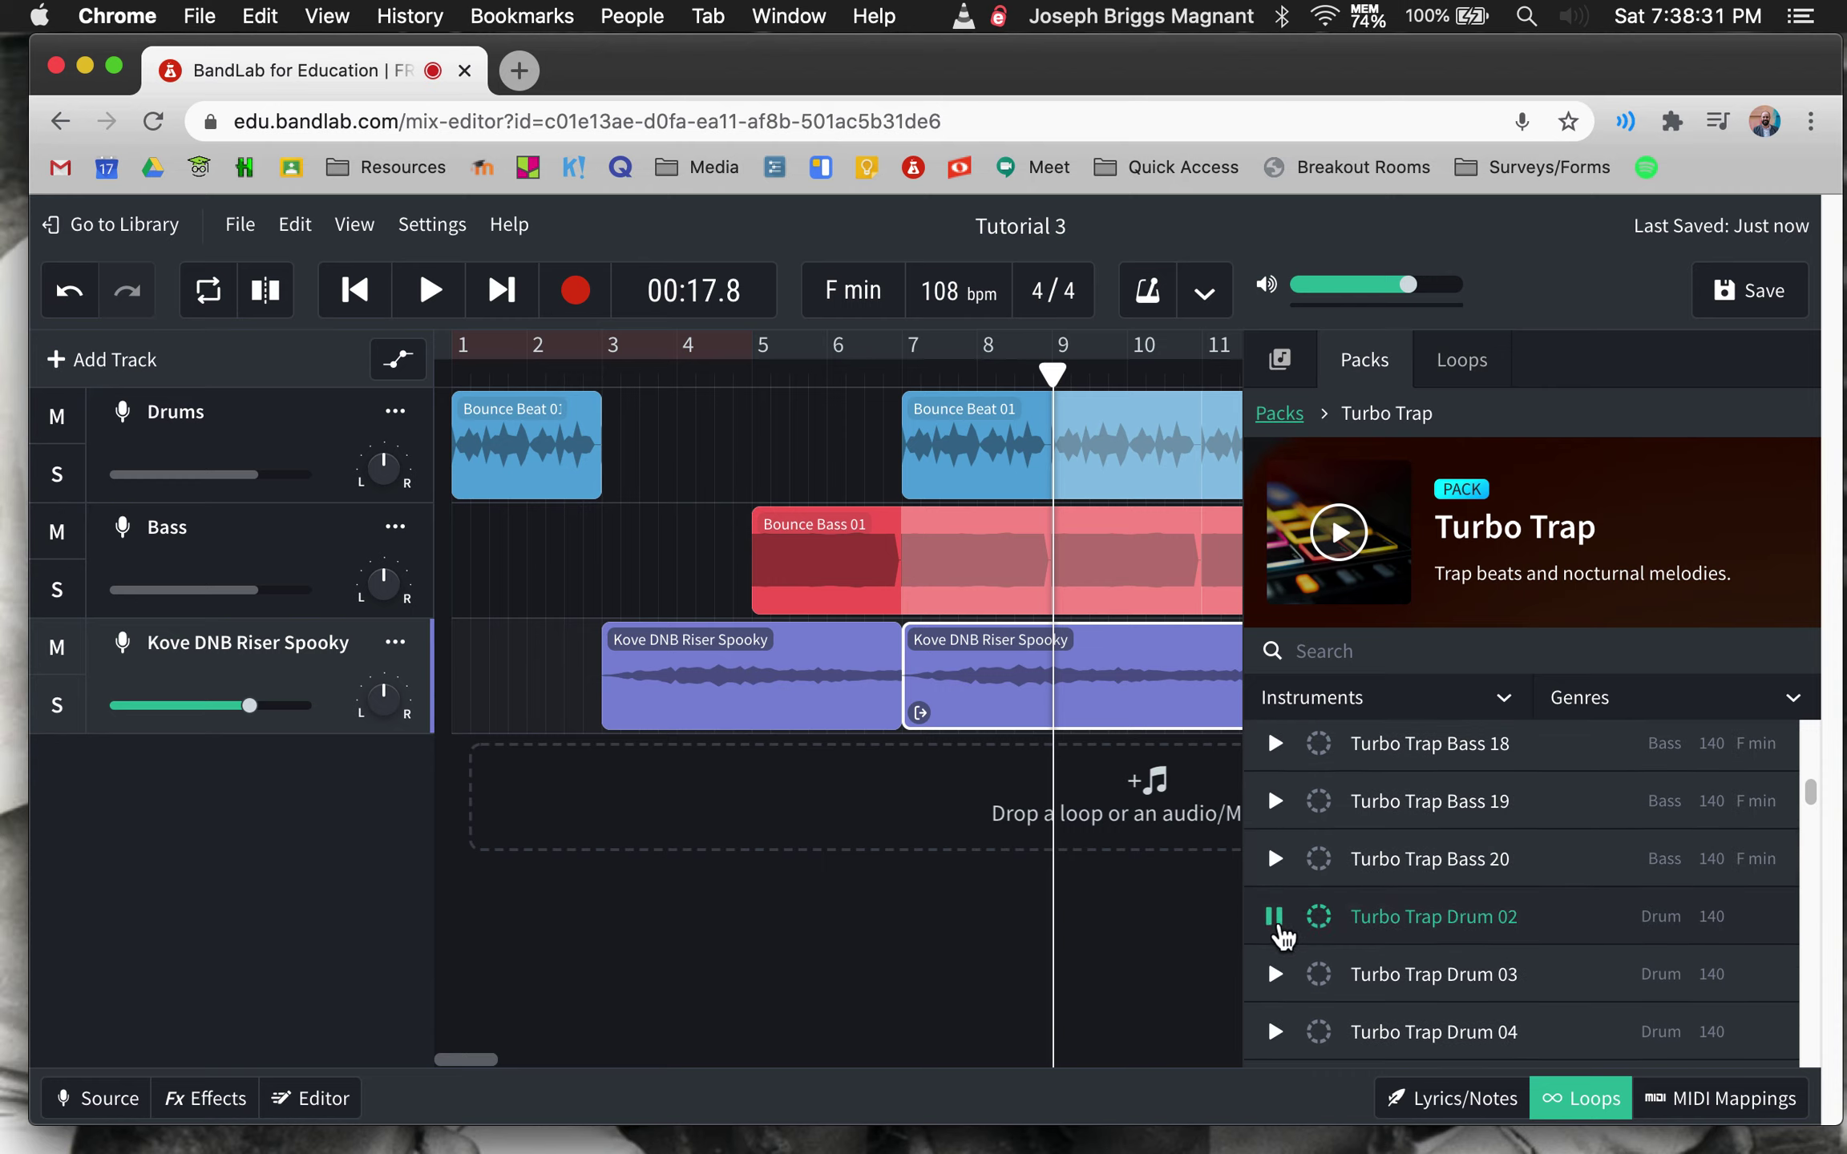
pyautogui.click(1277, 919)
pyautogui.click(1280, 413)
pyautogui.scroll(-5, 1456, 731)
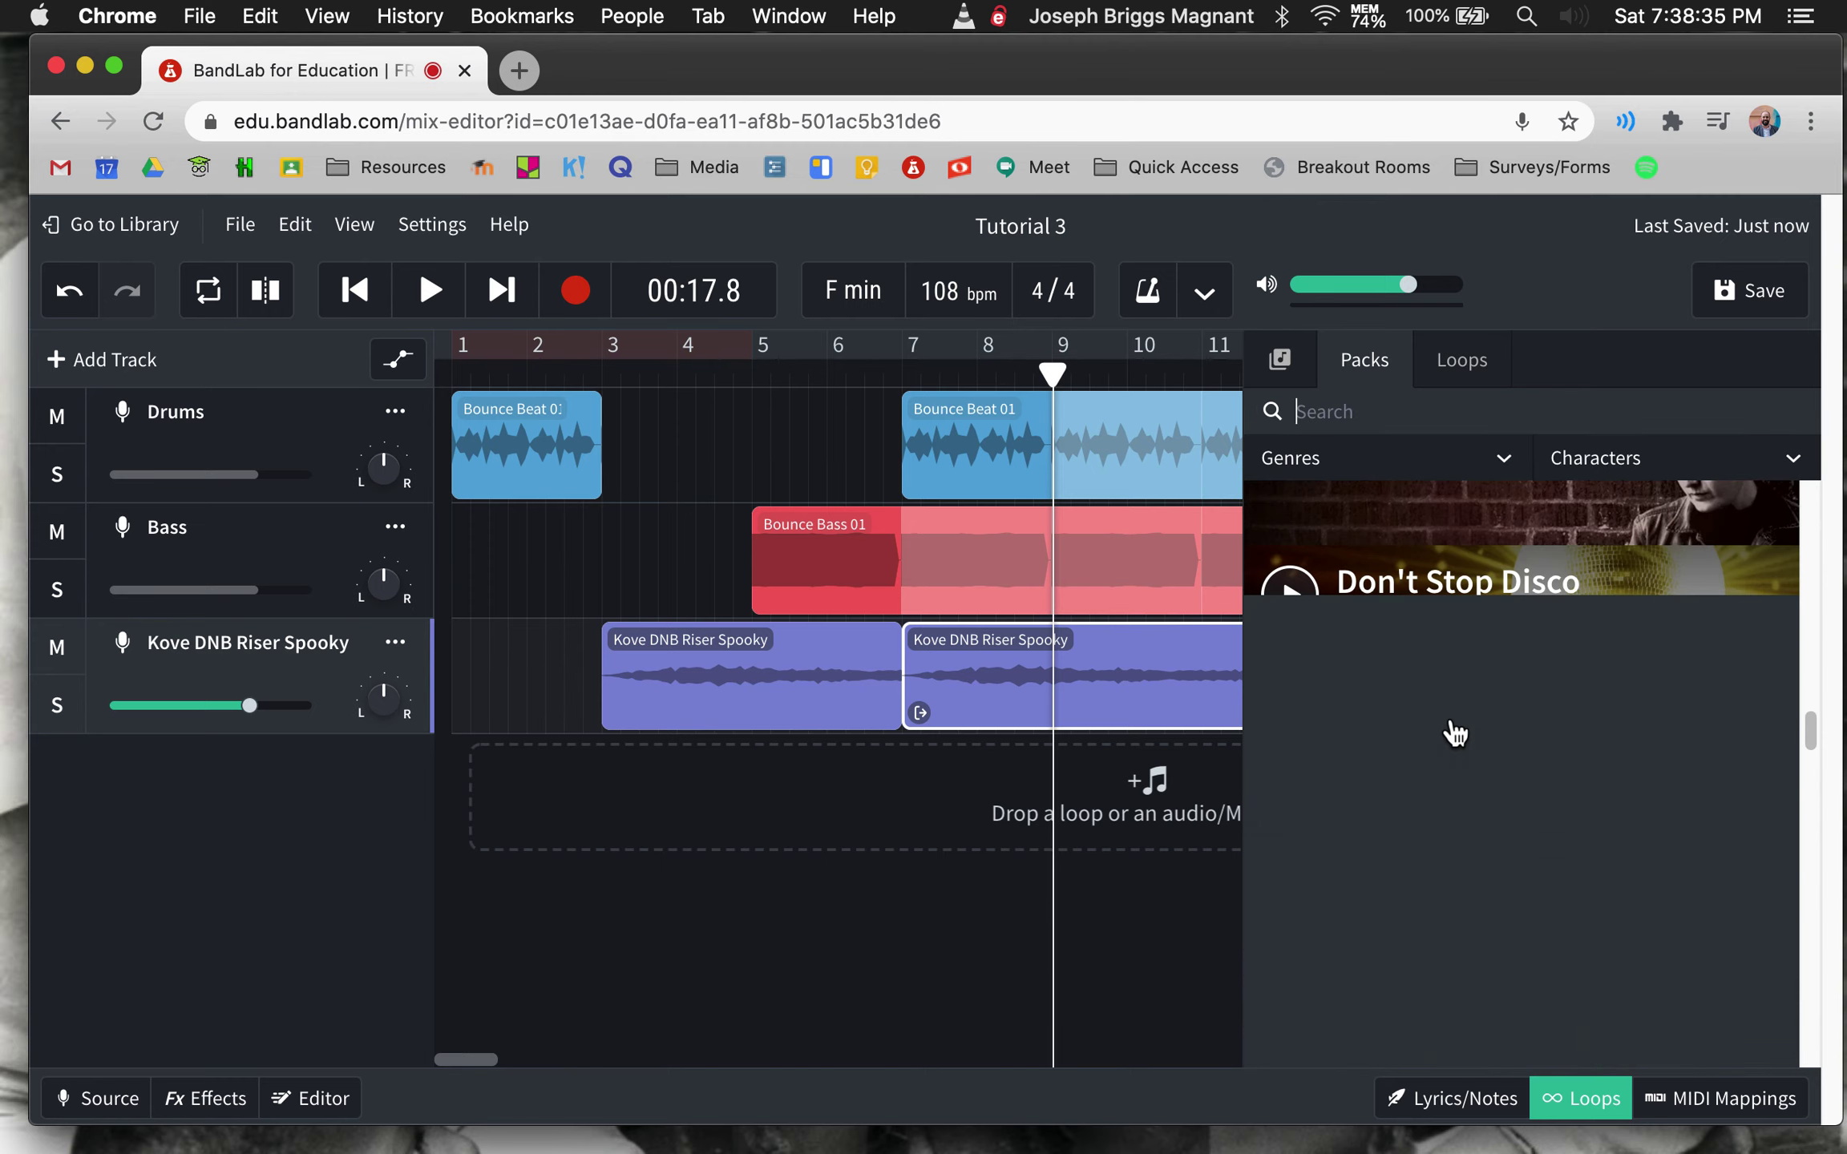
pyautogui.scroll(5, 1455, 731)
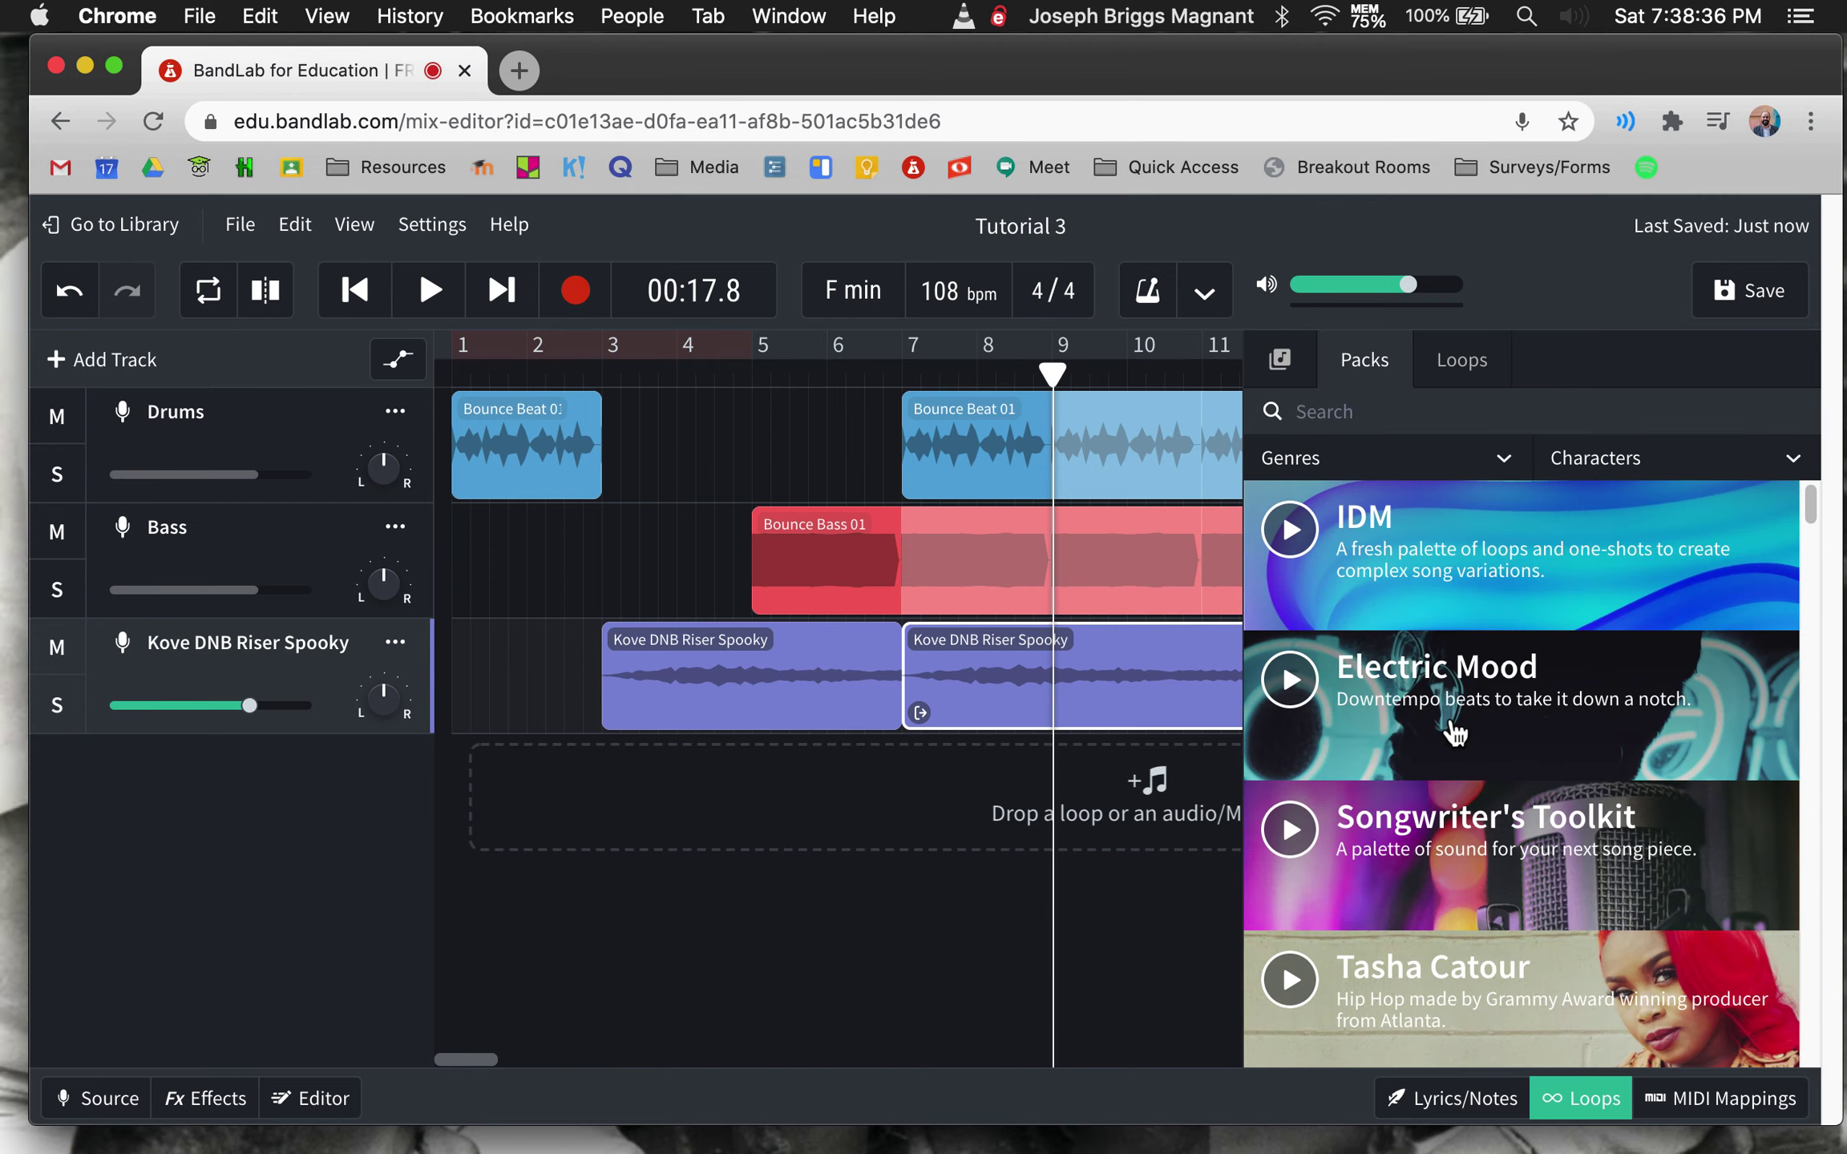
# - Open the IDM pack in the loop browser to list its loops
pyautogui.click(1560, 518)
pyautogui.scroll(-5, 1379, 880)
pyautogui.scroll(-5, 1380, 895)
pyautogui.scroll(-5, 1380, 894)
pyautogui.scroll(-5, 1379, 896)
pyautogui.scroll(8, 1380, 895)
pyautogui.scroll(2, 1379, 895)
pyautogui.scroll(1, 1381, 899)
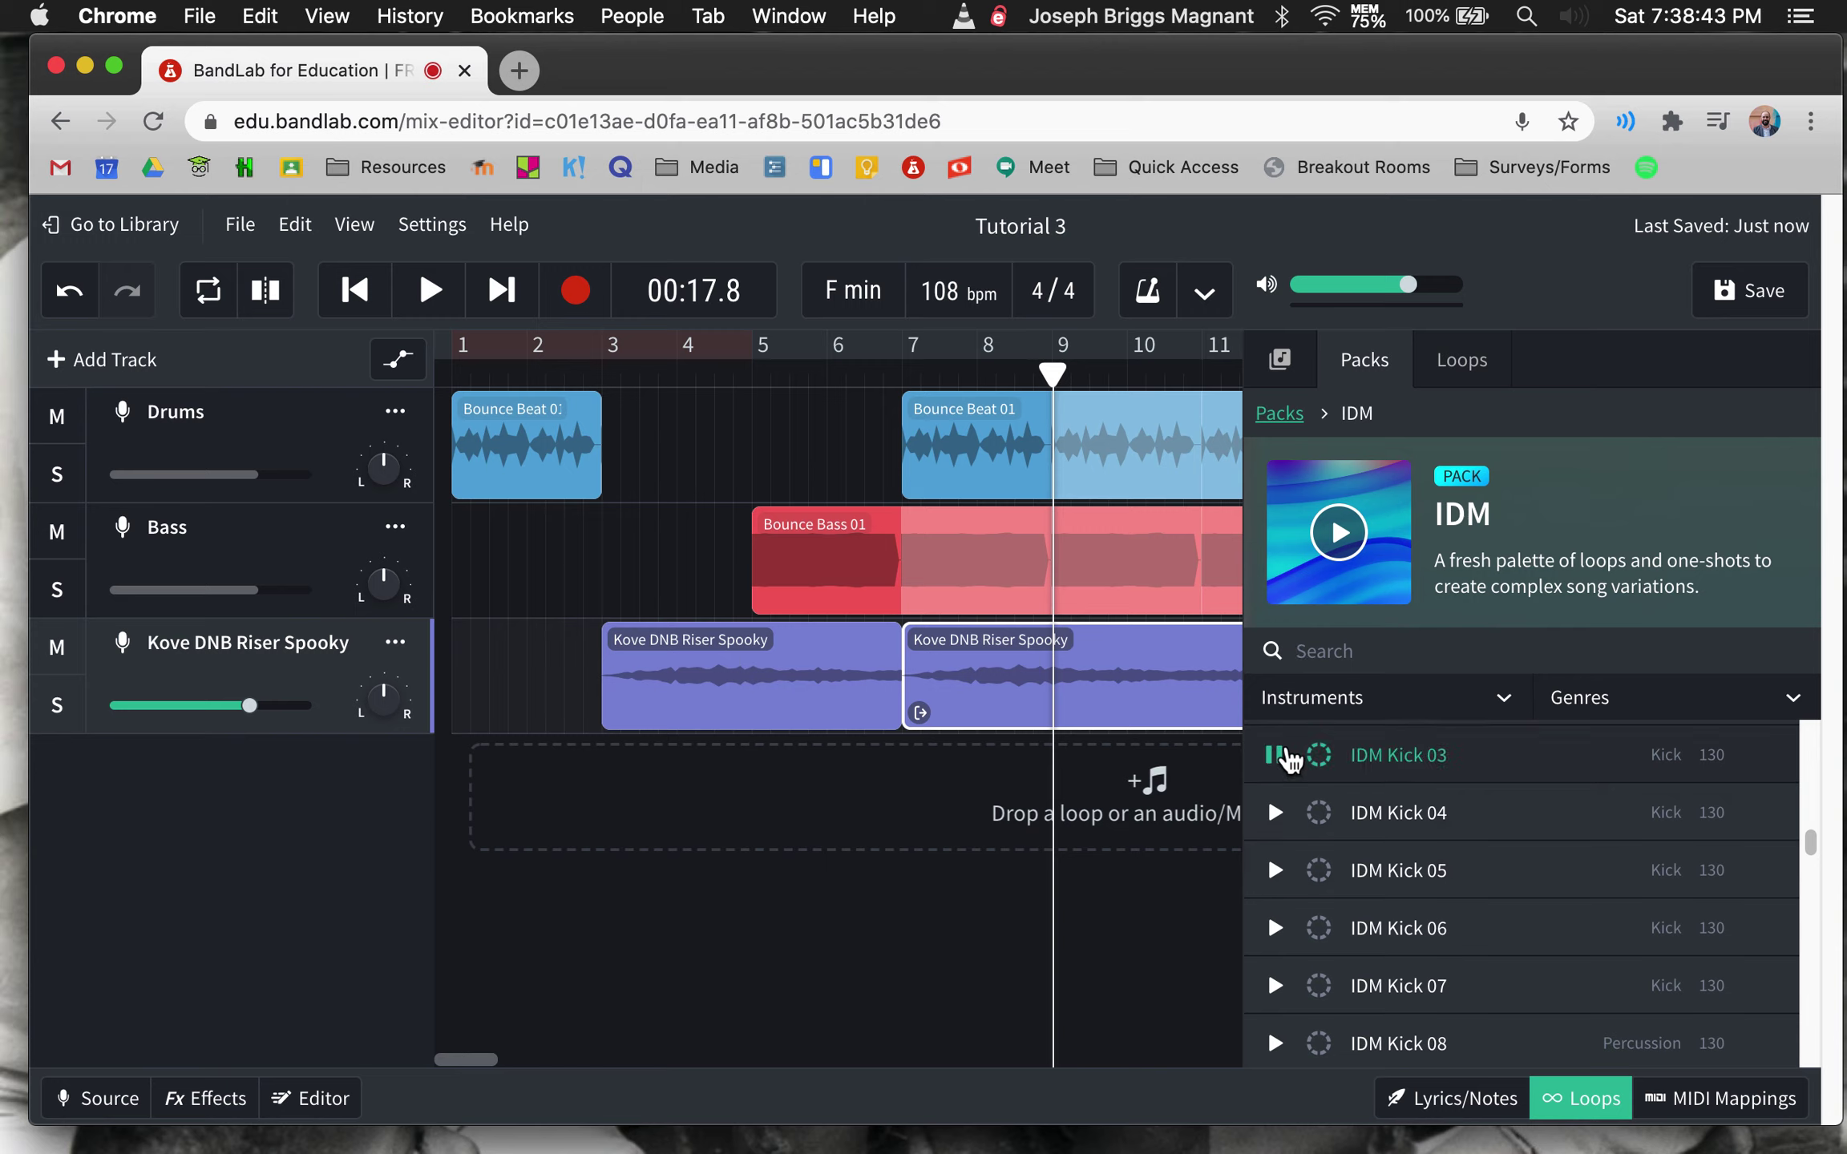
pyautogui.scroll(3, 1294, 815)
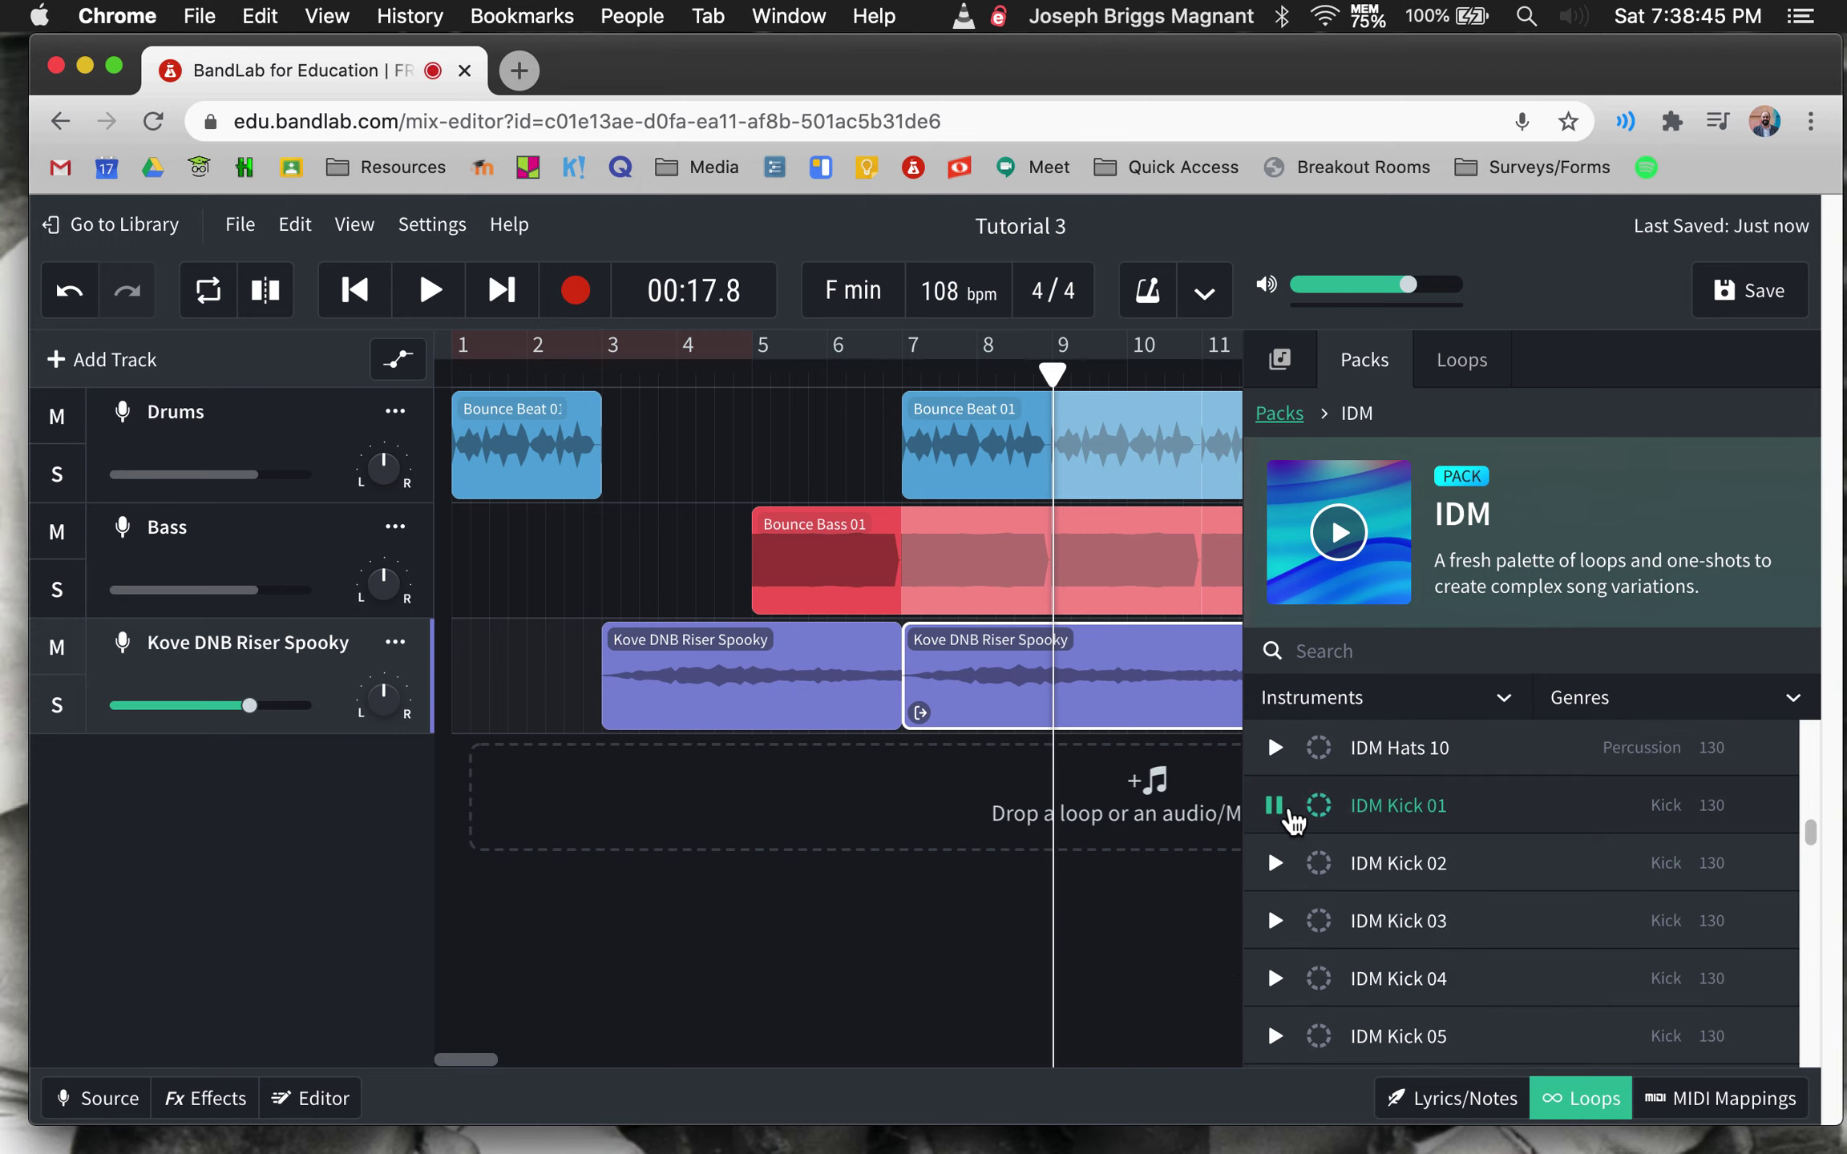
pyautogui.doubleClick(1293, 818)
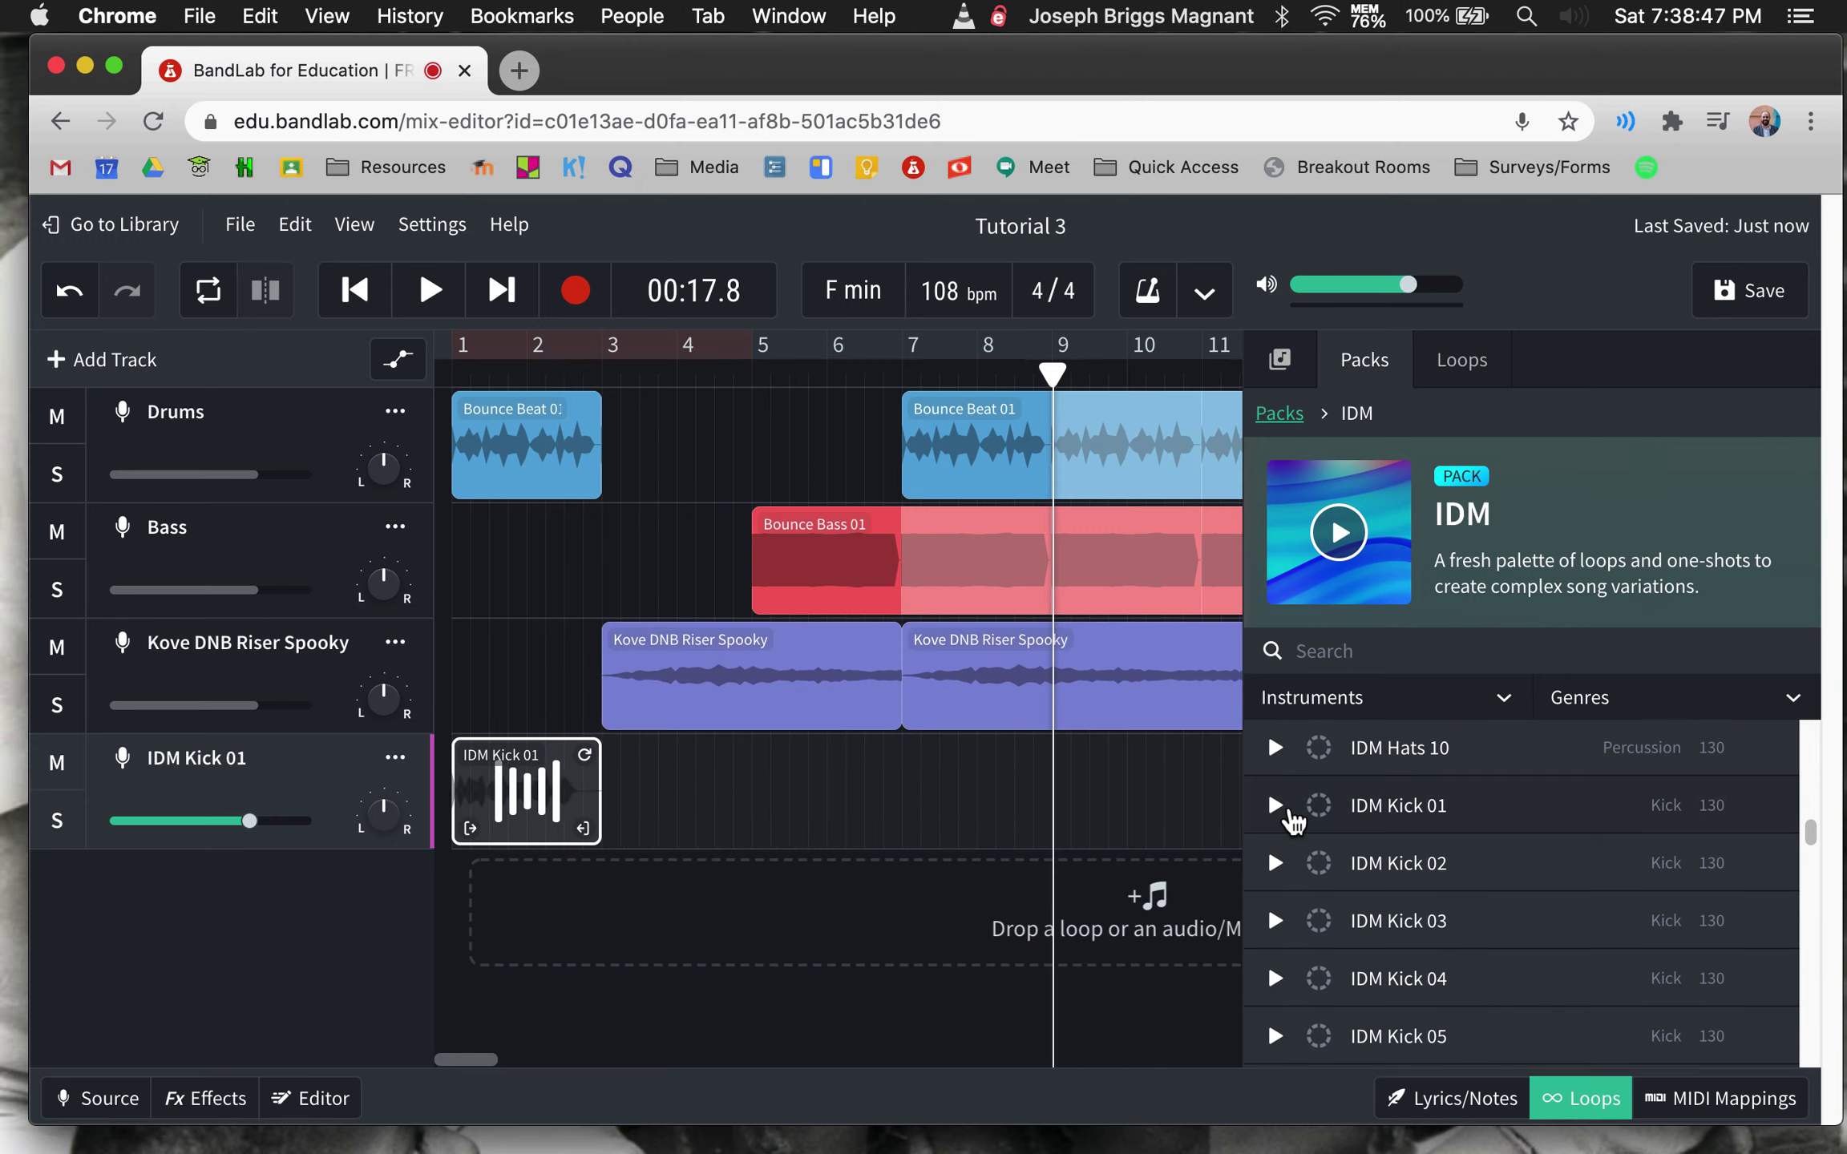
pyautogui.click(565, 808)
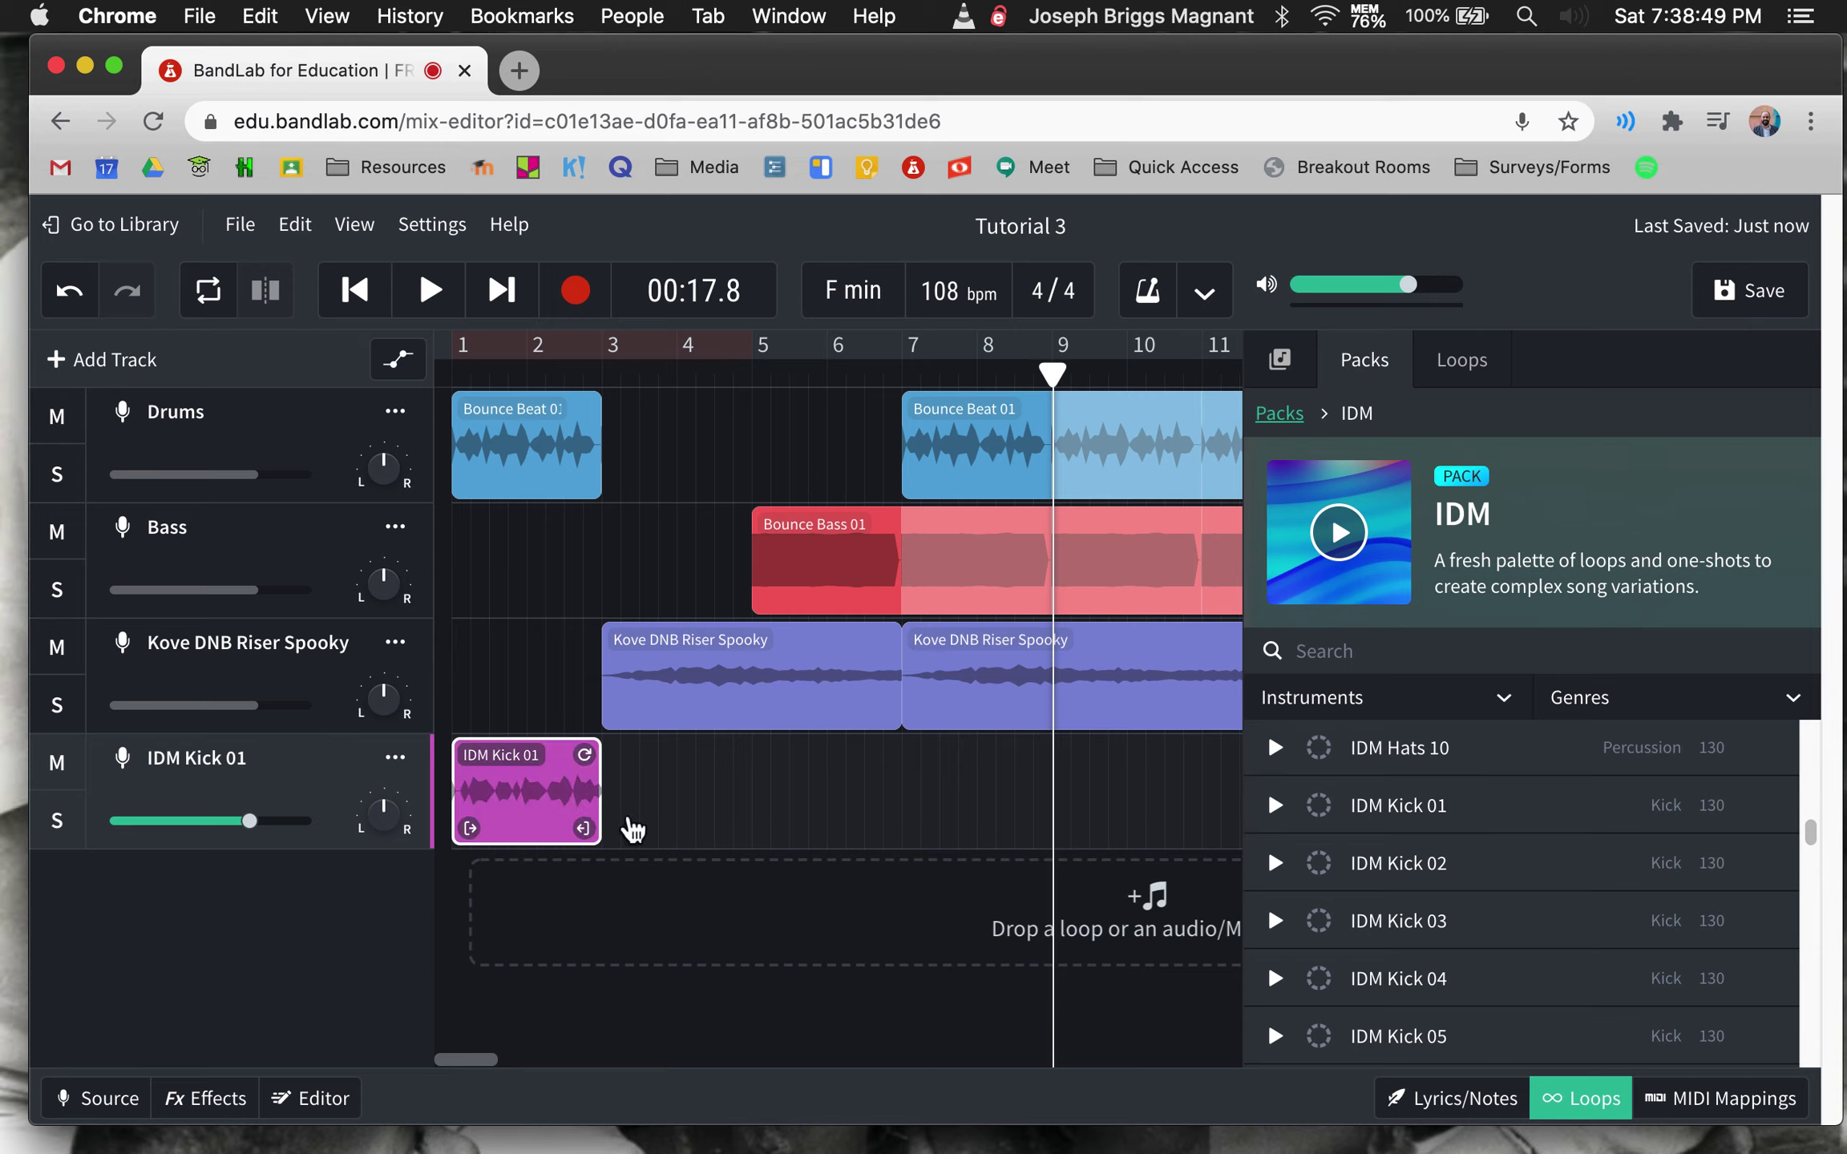
pyautogui.press('BackSpace')
pyautogui.click(1277, 806)
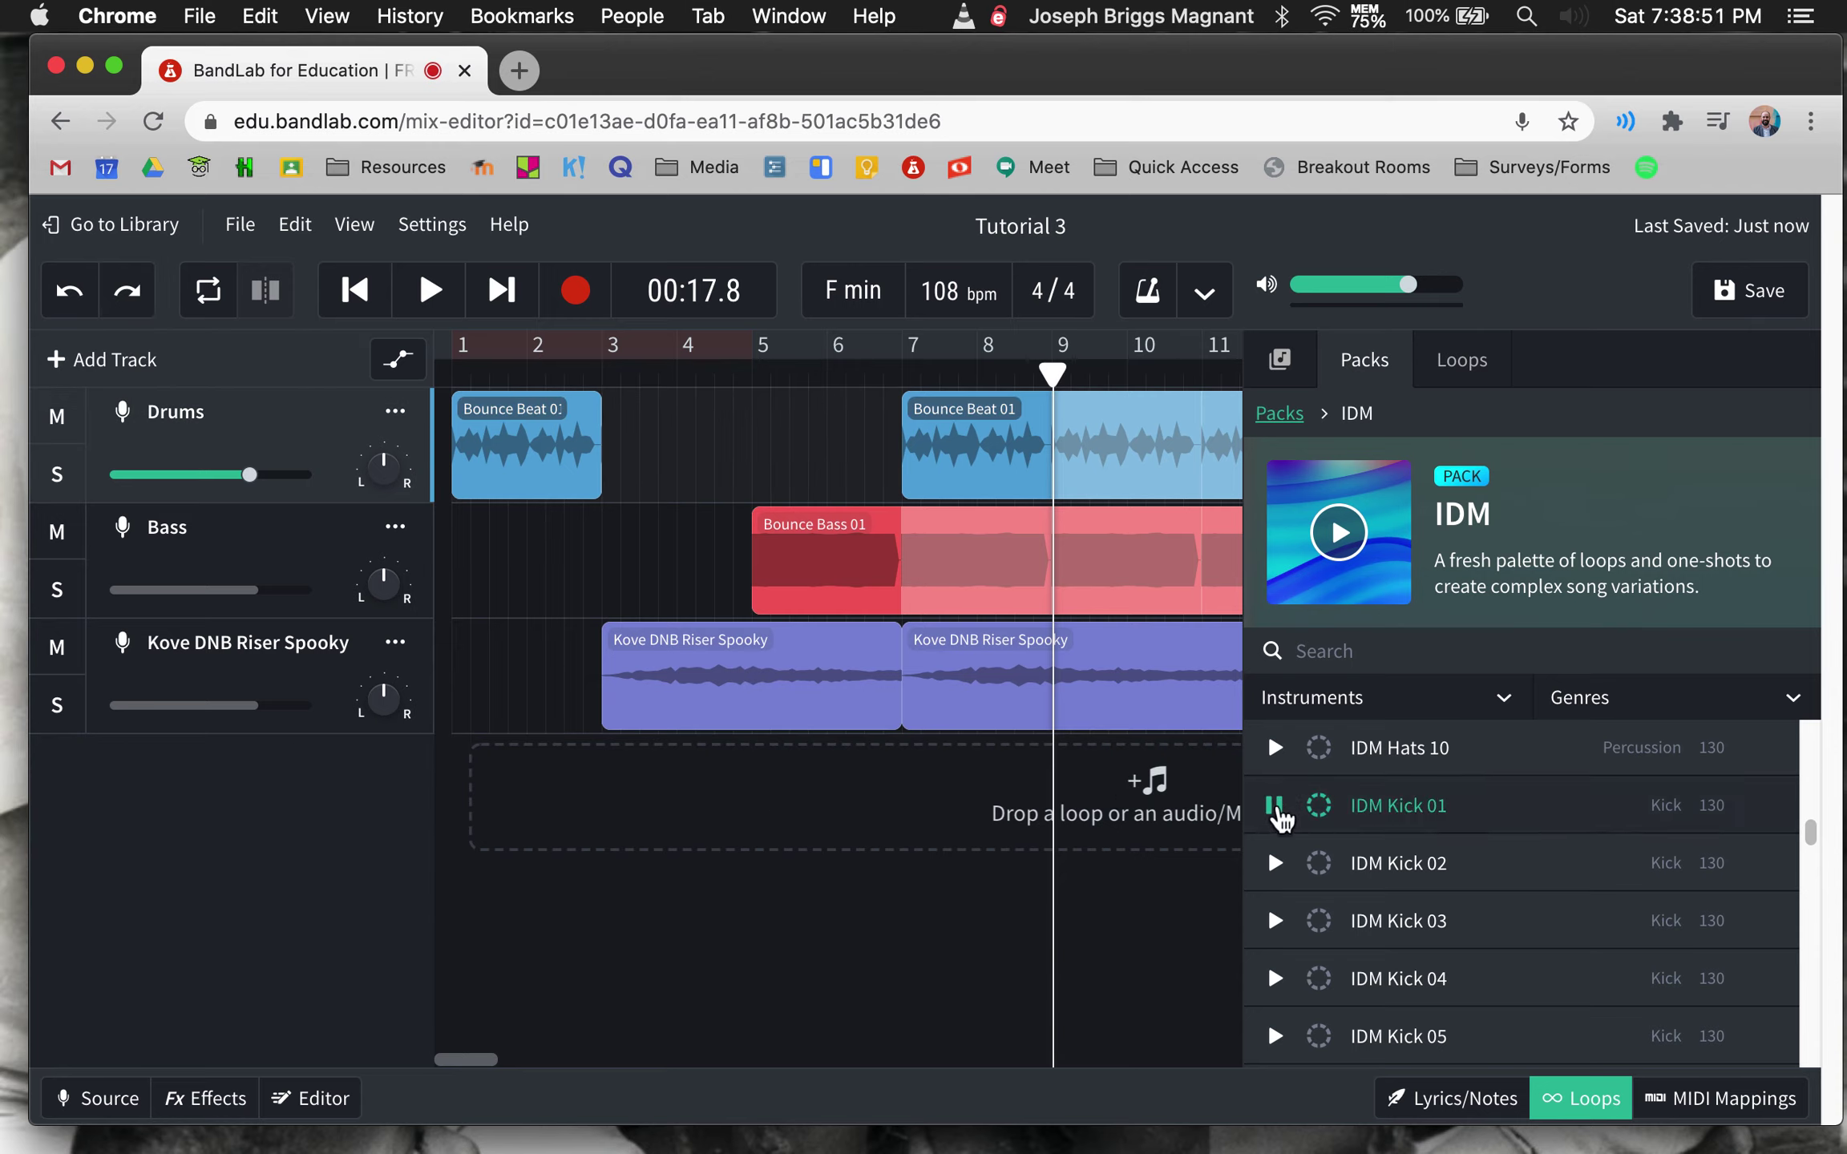
pyautogui.scroll(-1, 1283, 821)
pyautogui.scroll(-3, 1282, 820)
pyautogui.scroll(-2, 1283, 819)
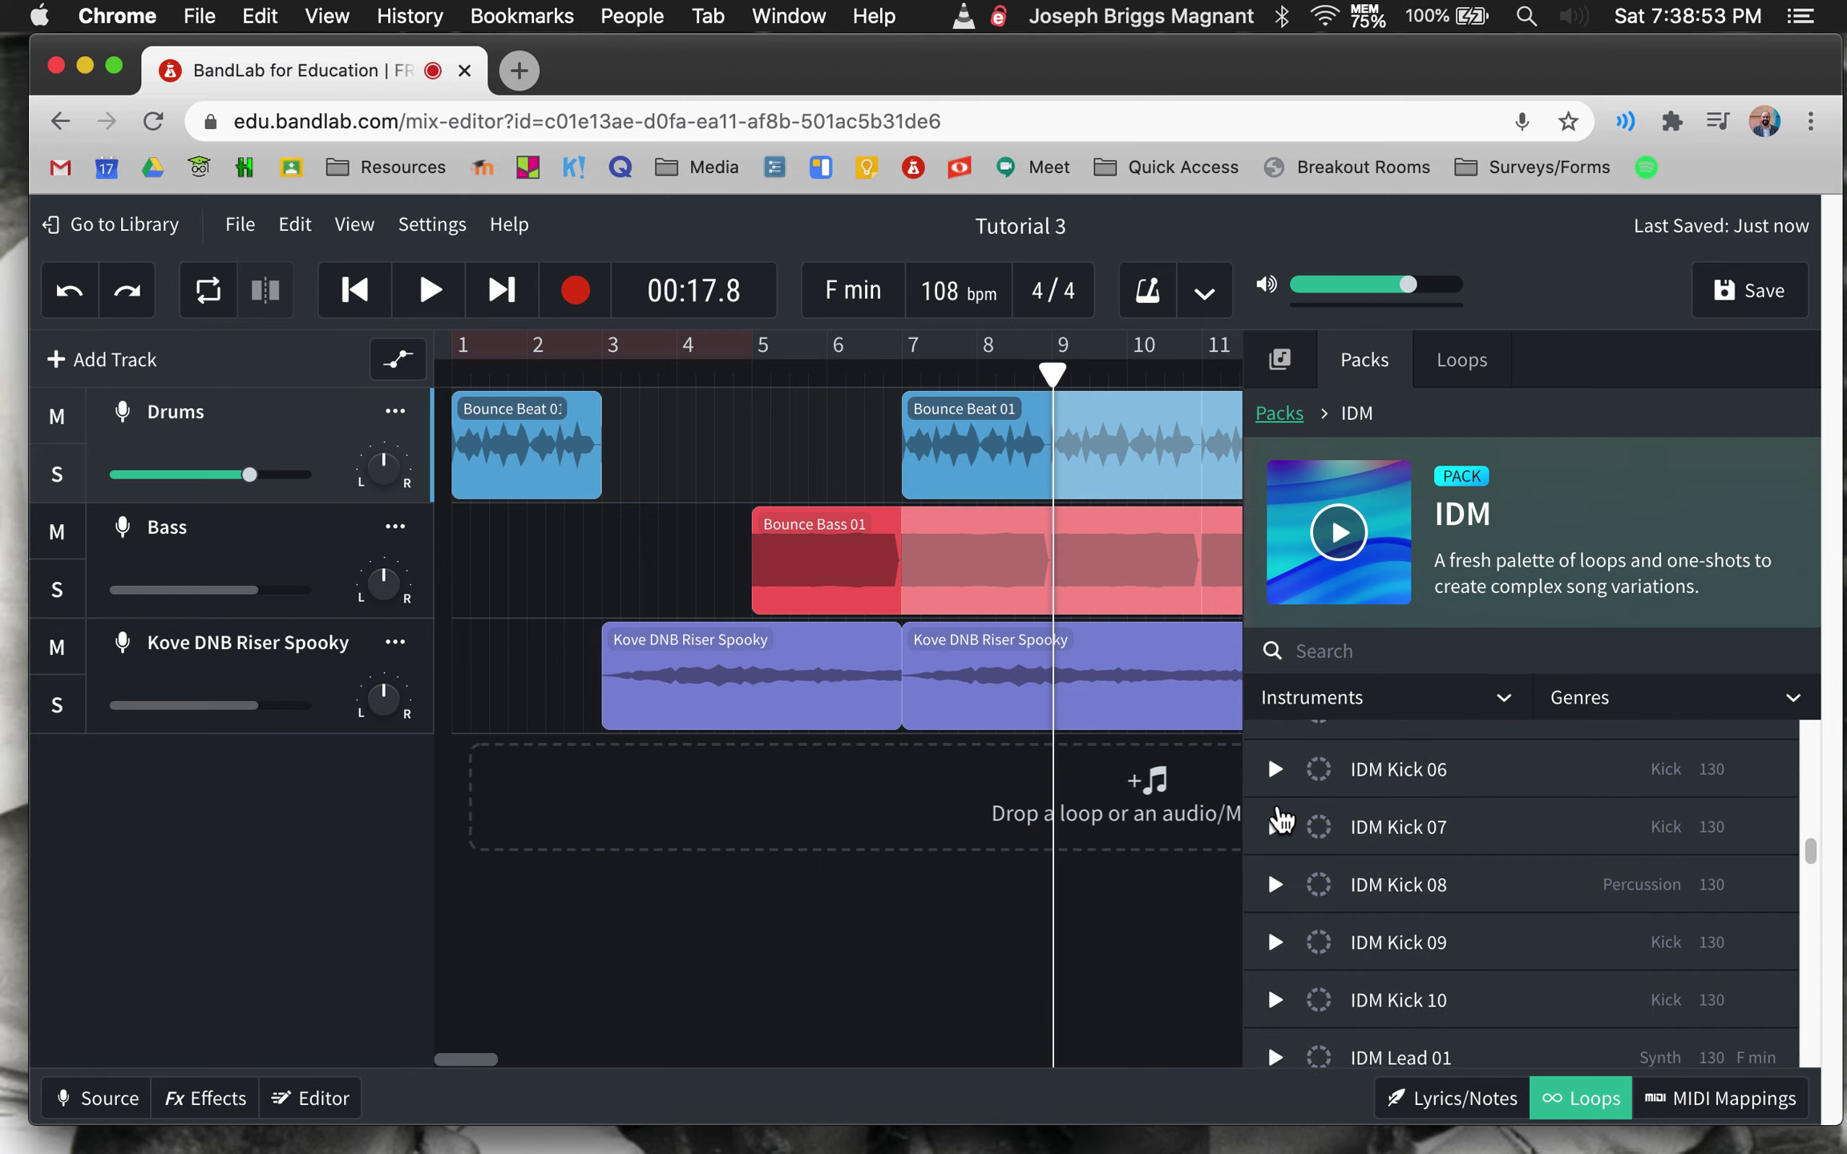
pyautogui.scroll(-2, 1283, 820)
pyautogui.scroll(-3, 1284, 820)
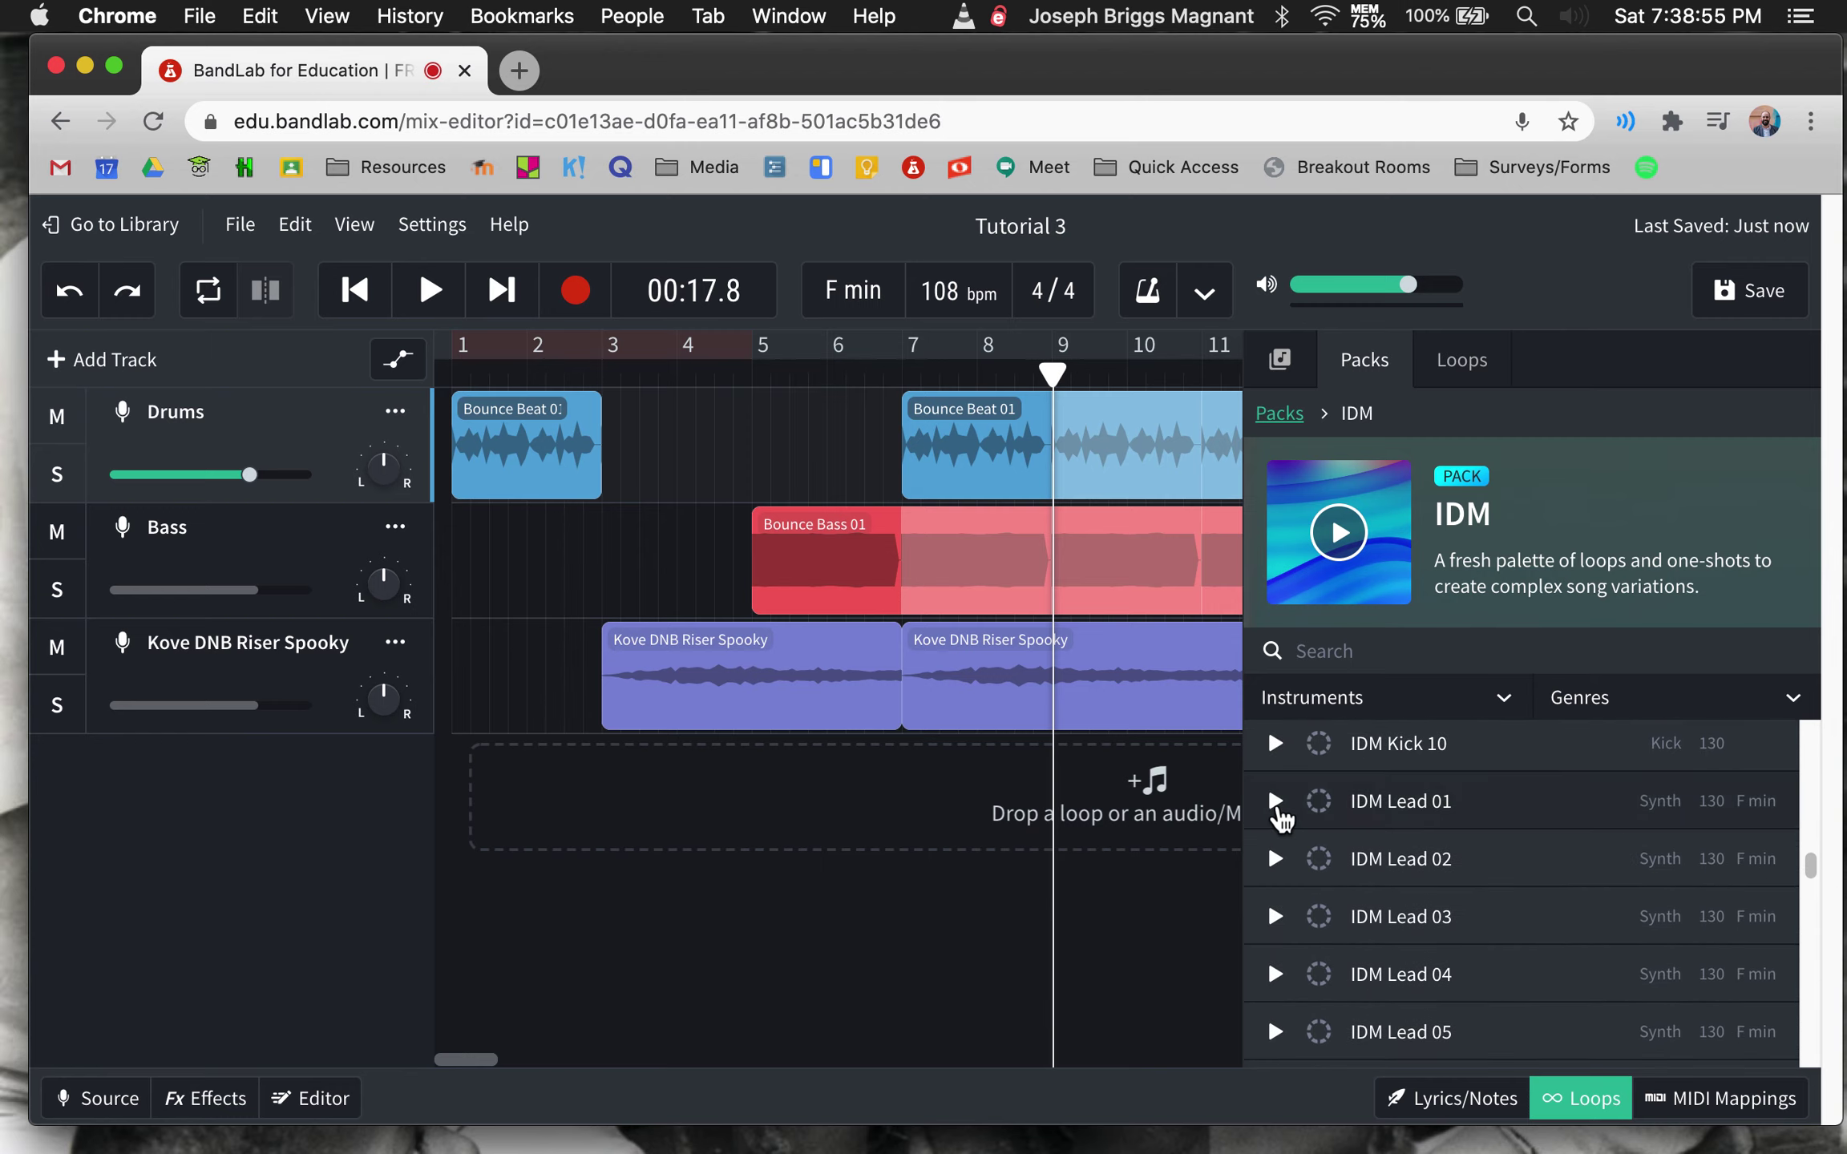
pyautogui.click(1276, 802)
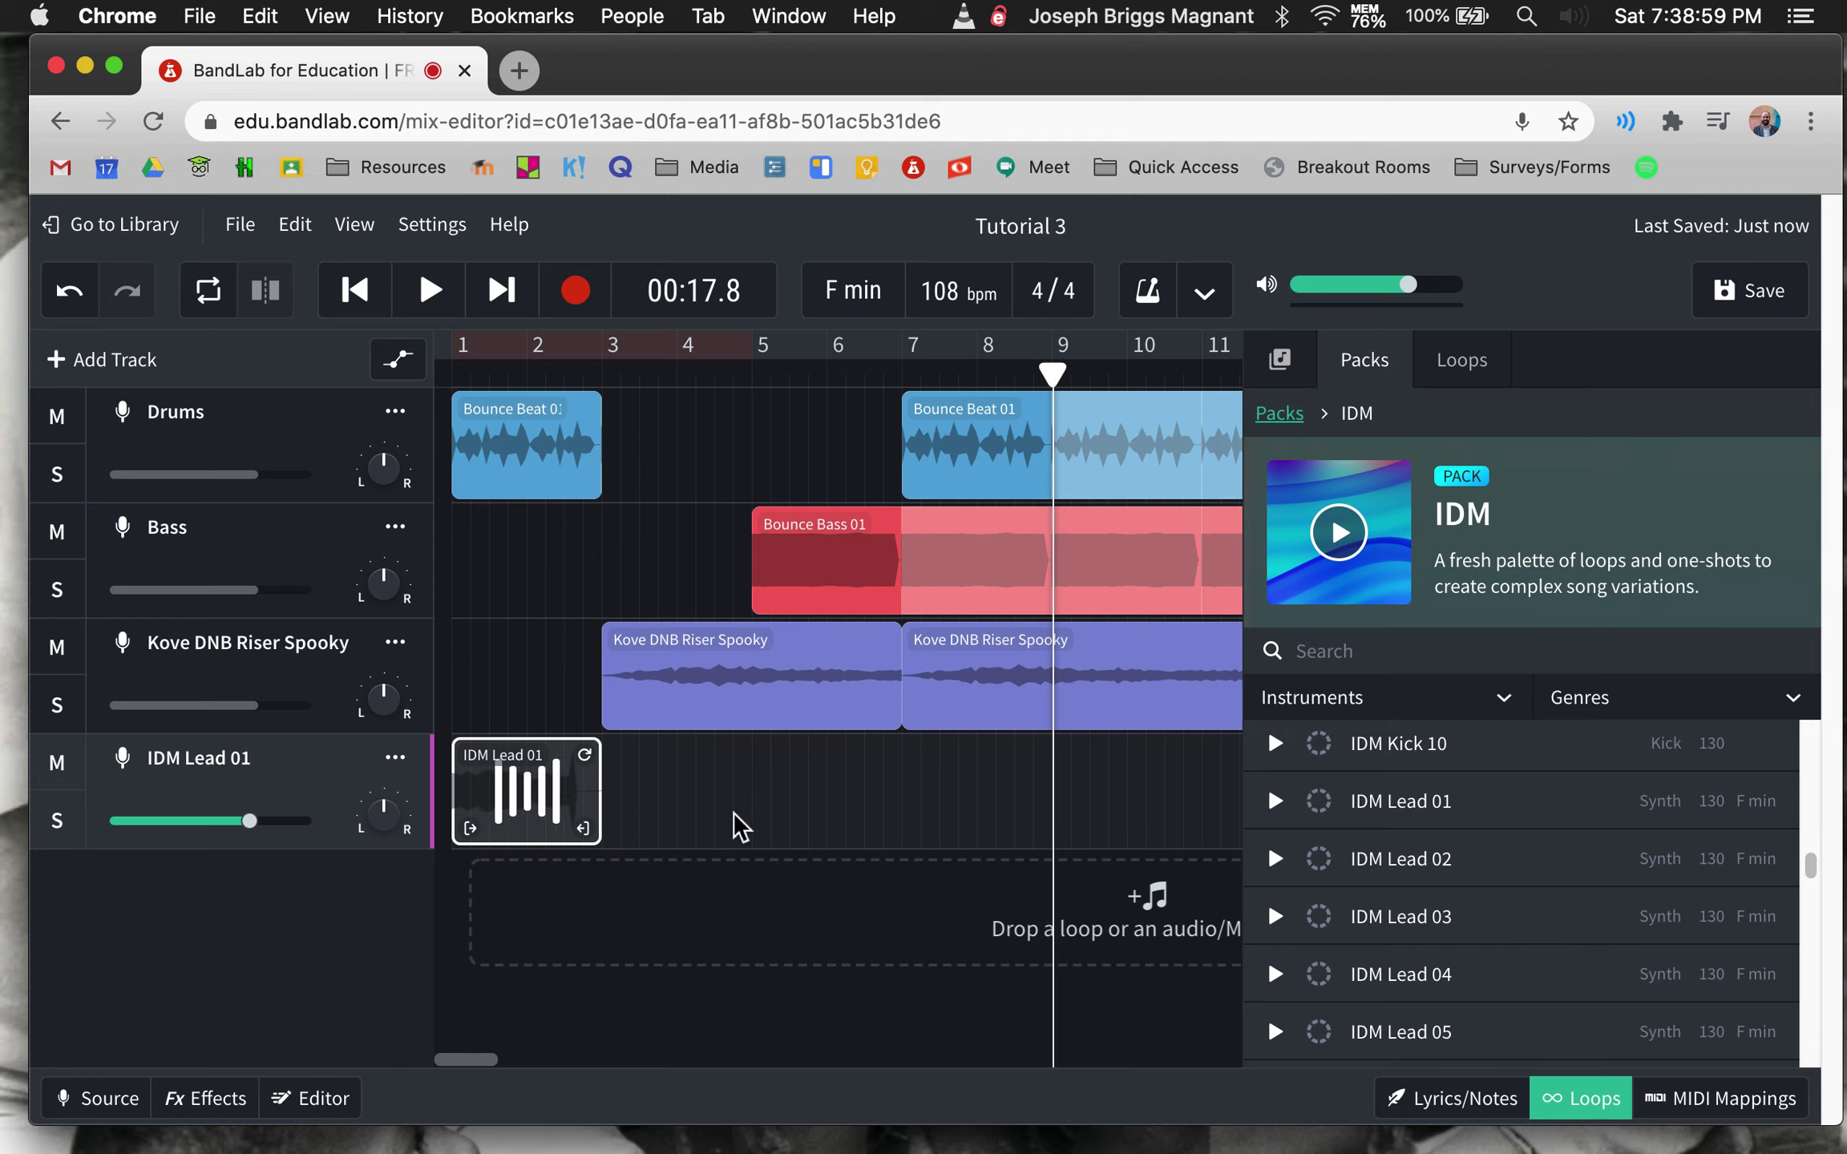
pyautogui.click(553, 782)
pyautogui.press('BackSpace')
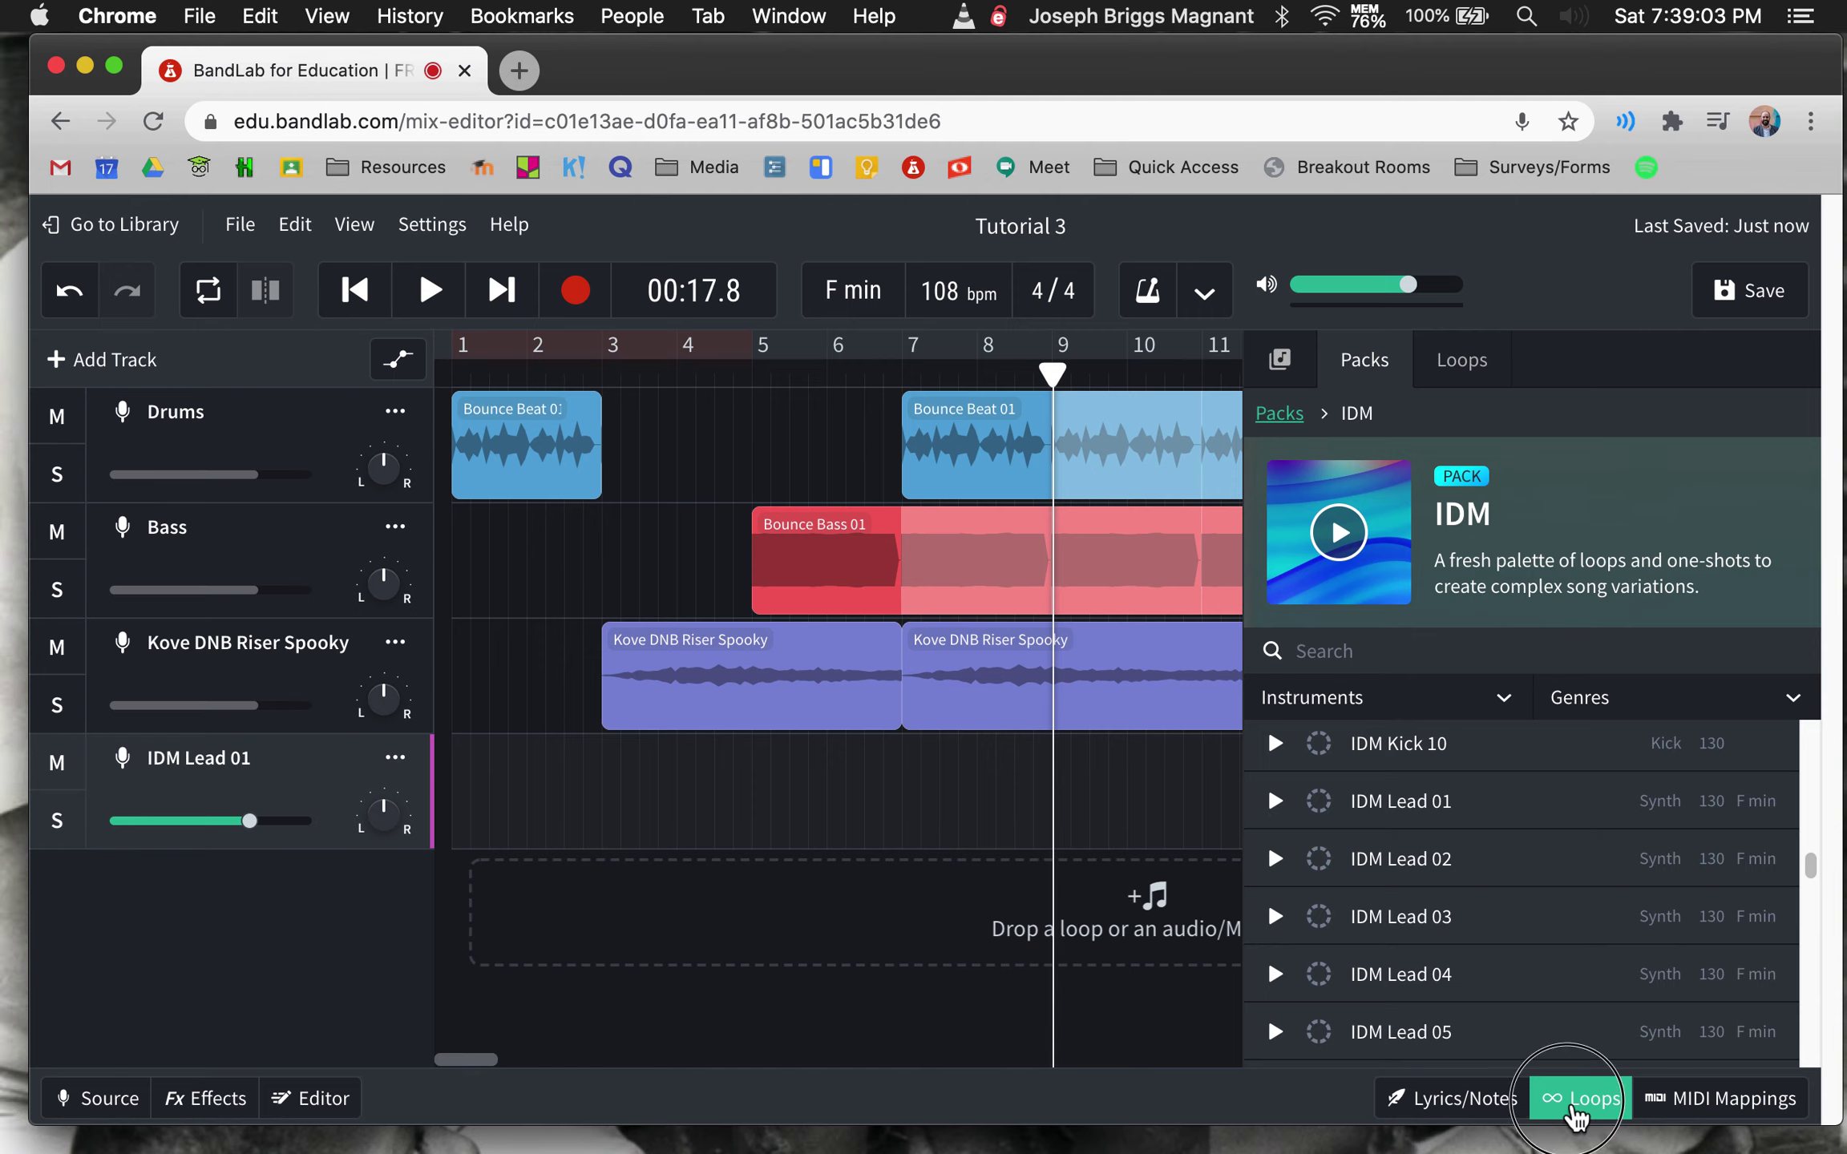
pyautogui.click(1572, 1099)
pyautogui.click(274, 427)
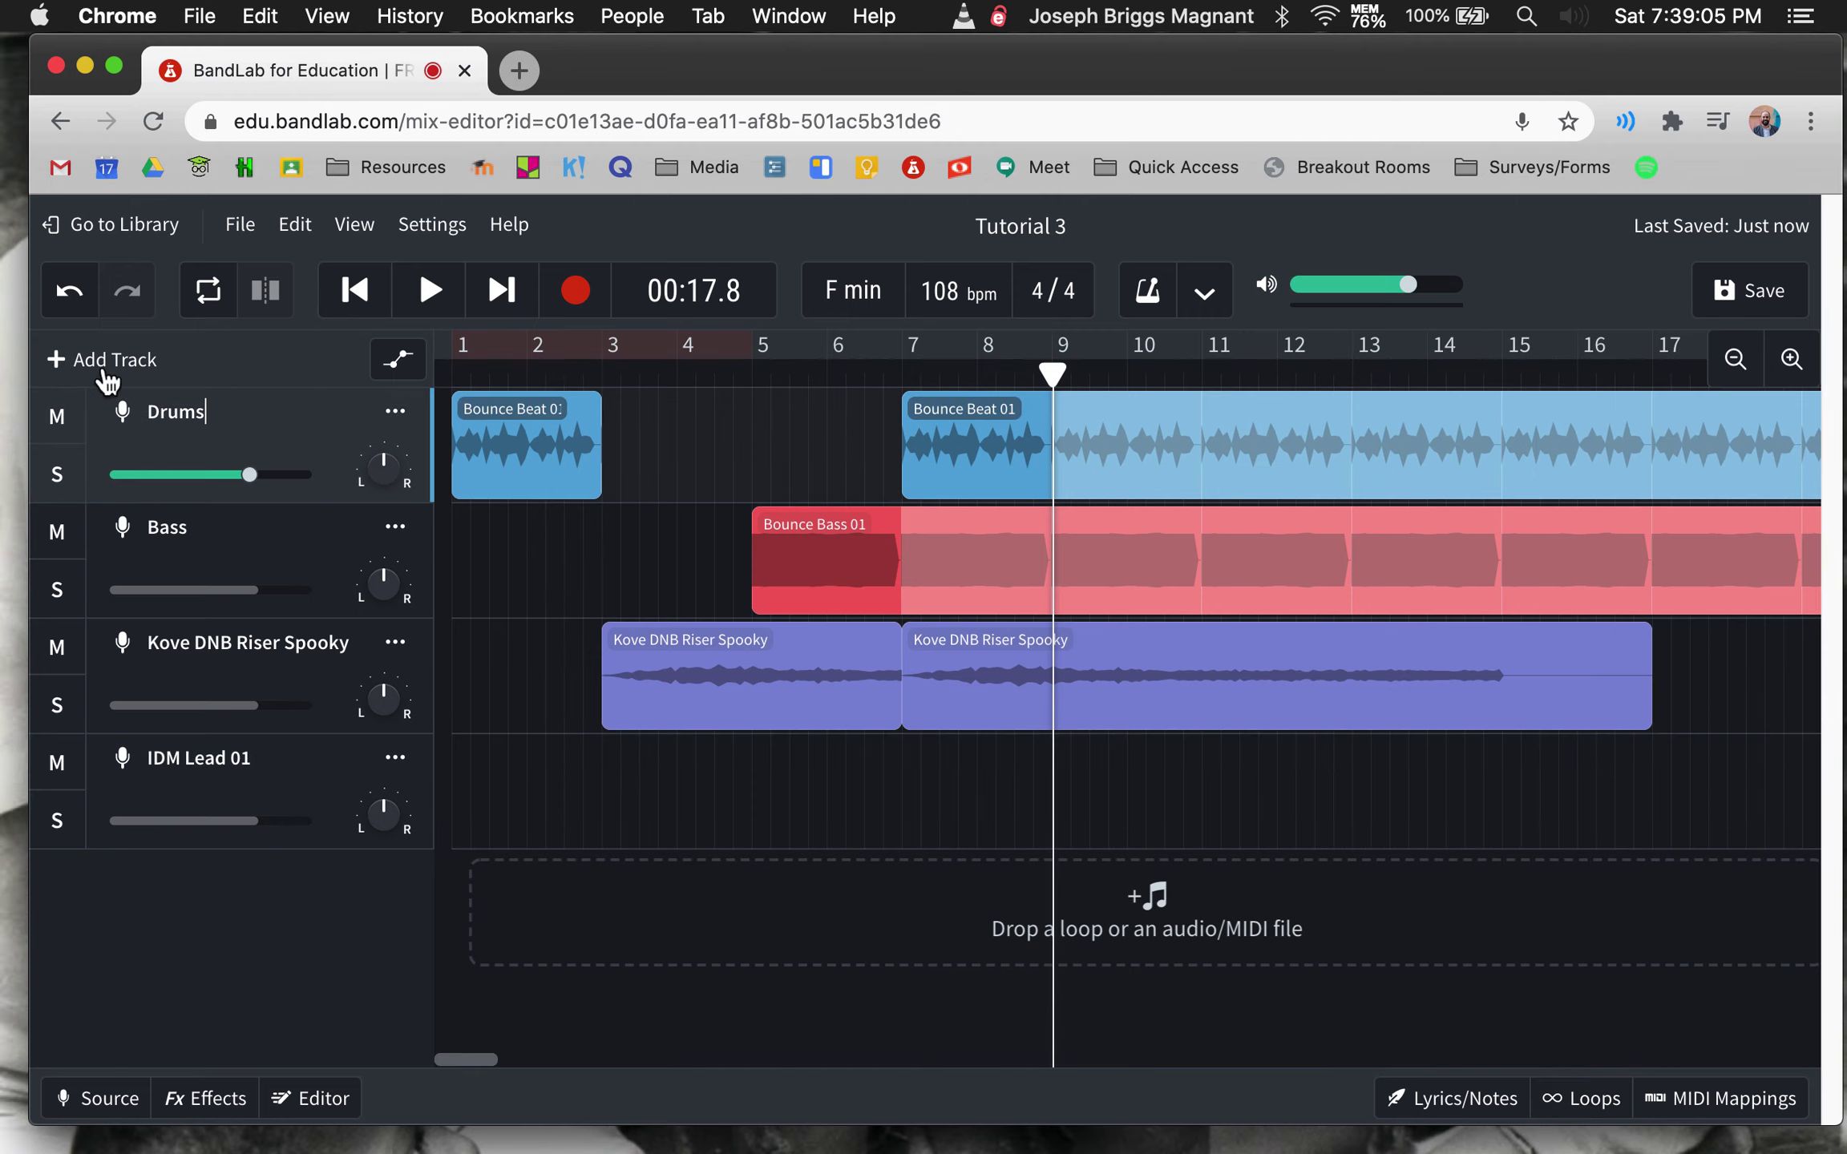
pyautogui.click(64, 365)
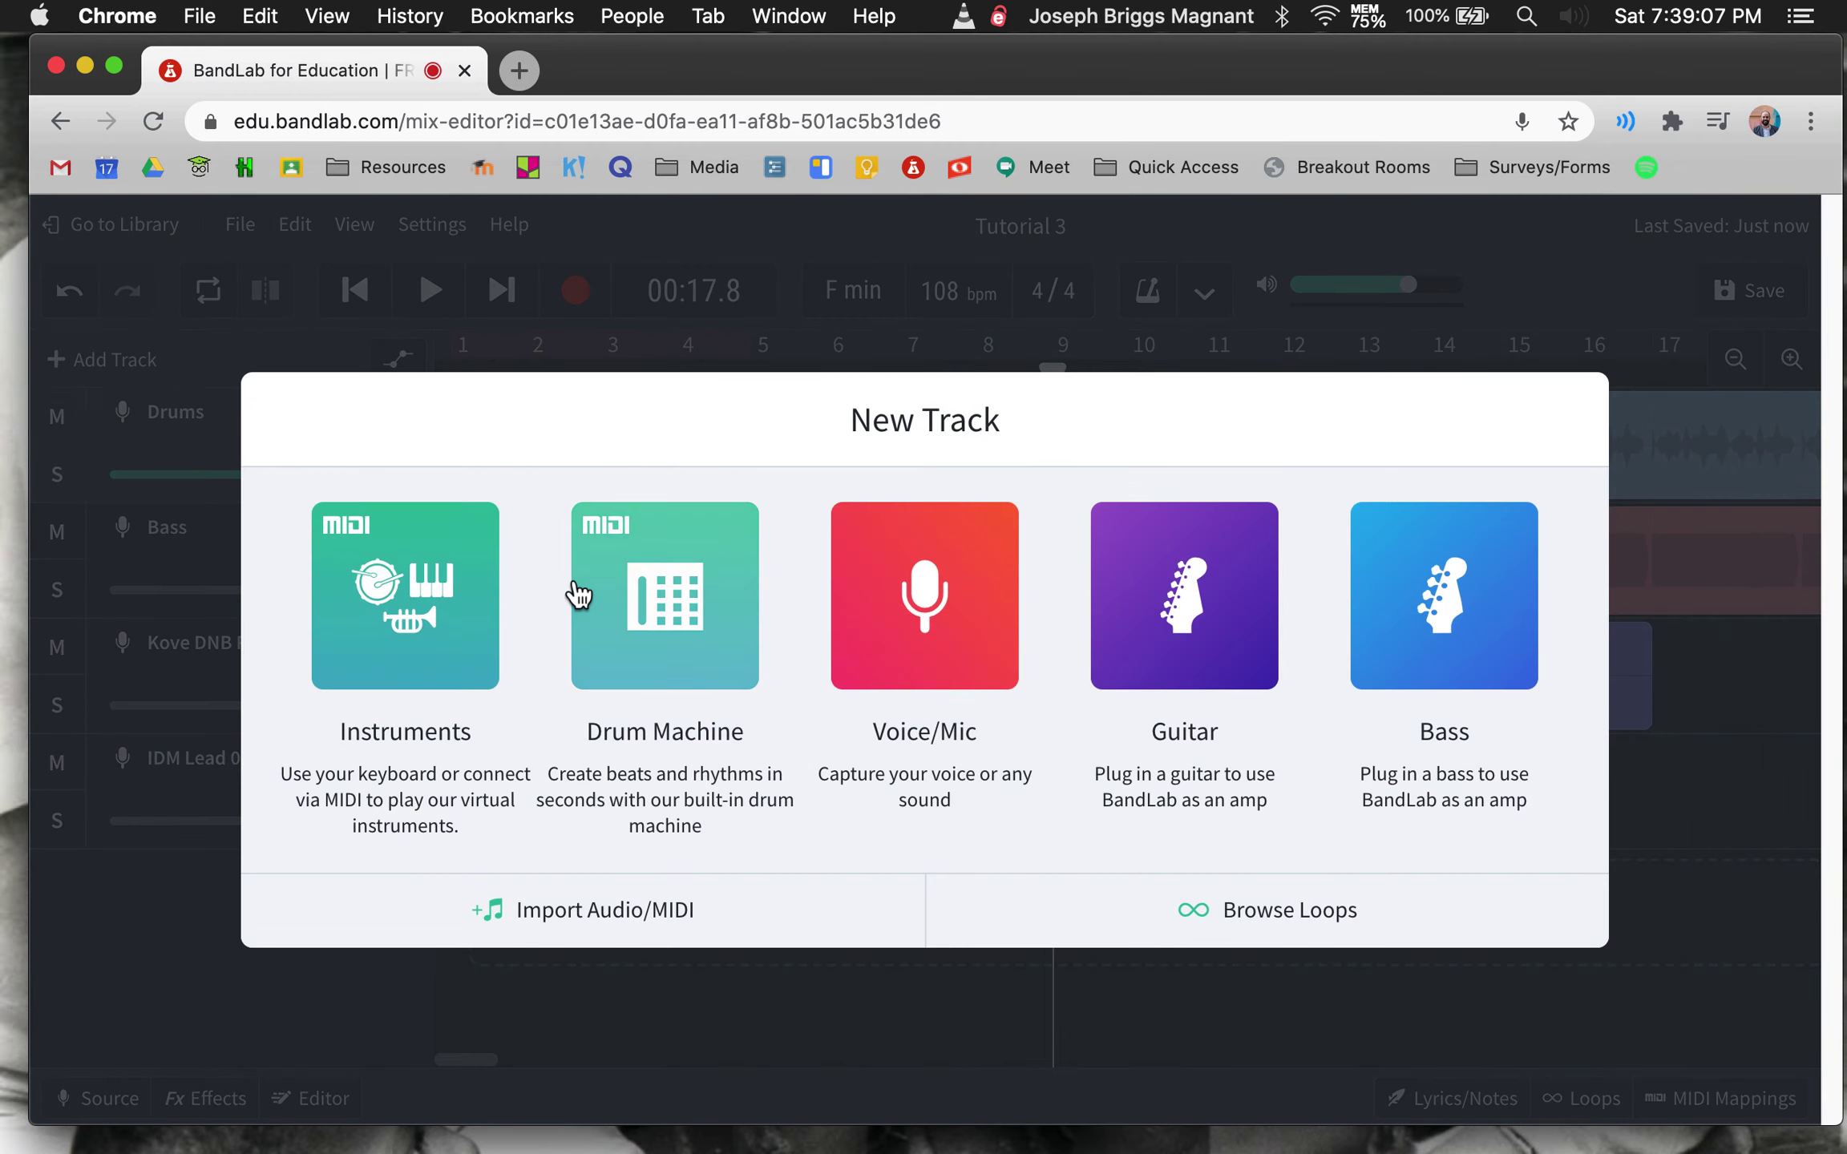
pyautogui.click(658, 618)
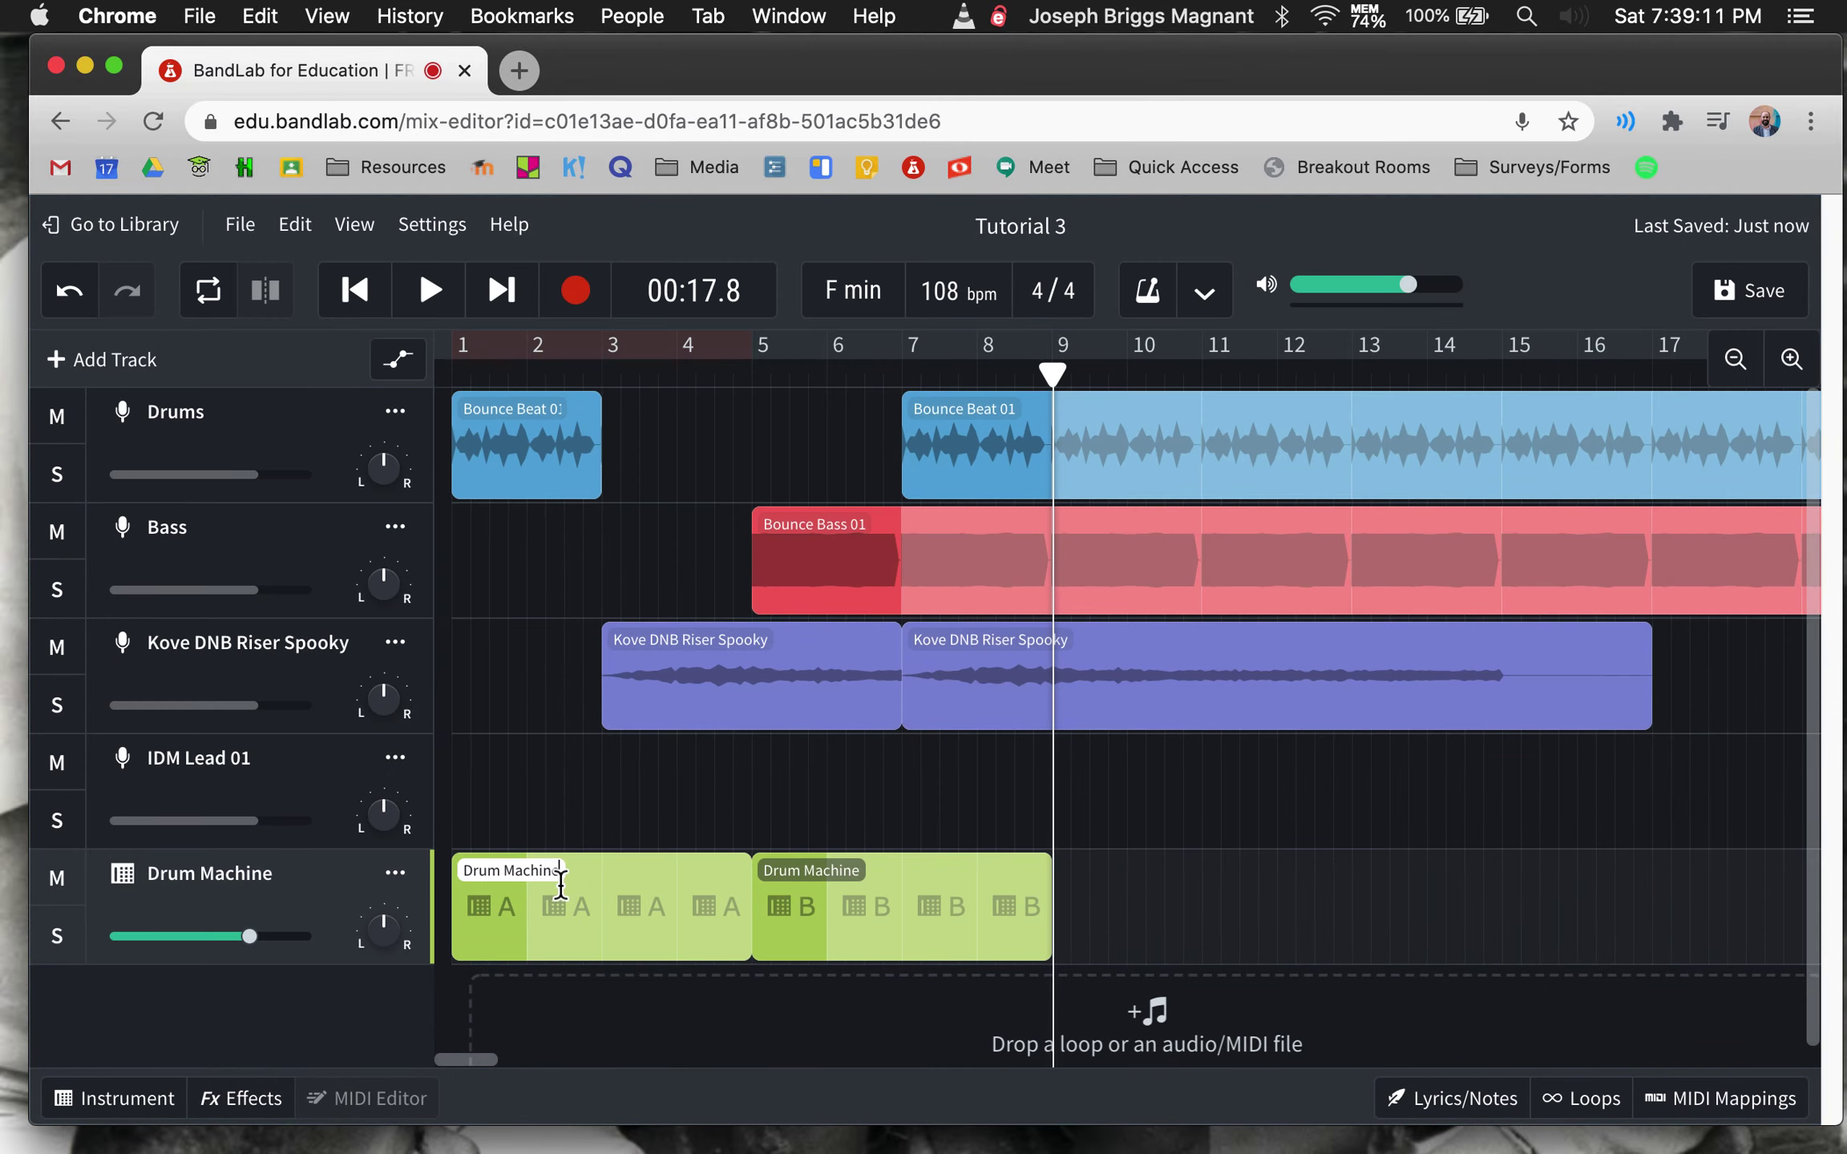
# - Trim the Drum Machine's pattern-B clip so it starts at bar 7
pyautogui.moveTo(745, 875); pyautogui.dragTo(632, 876)
pyautogui.press('Delete')
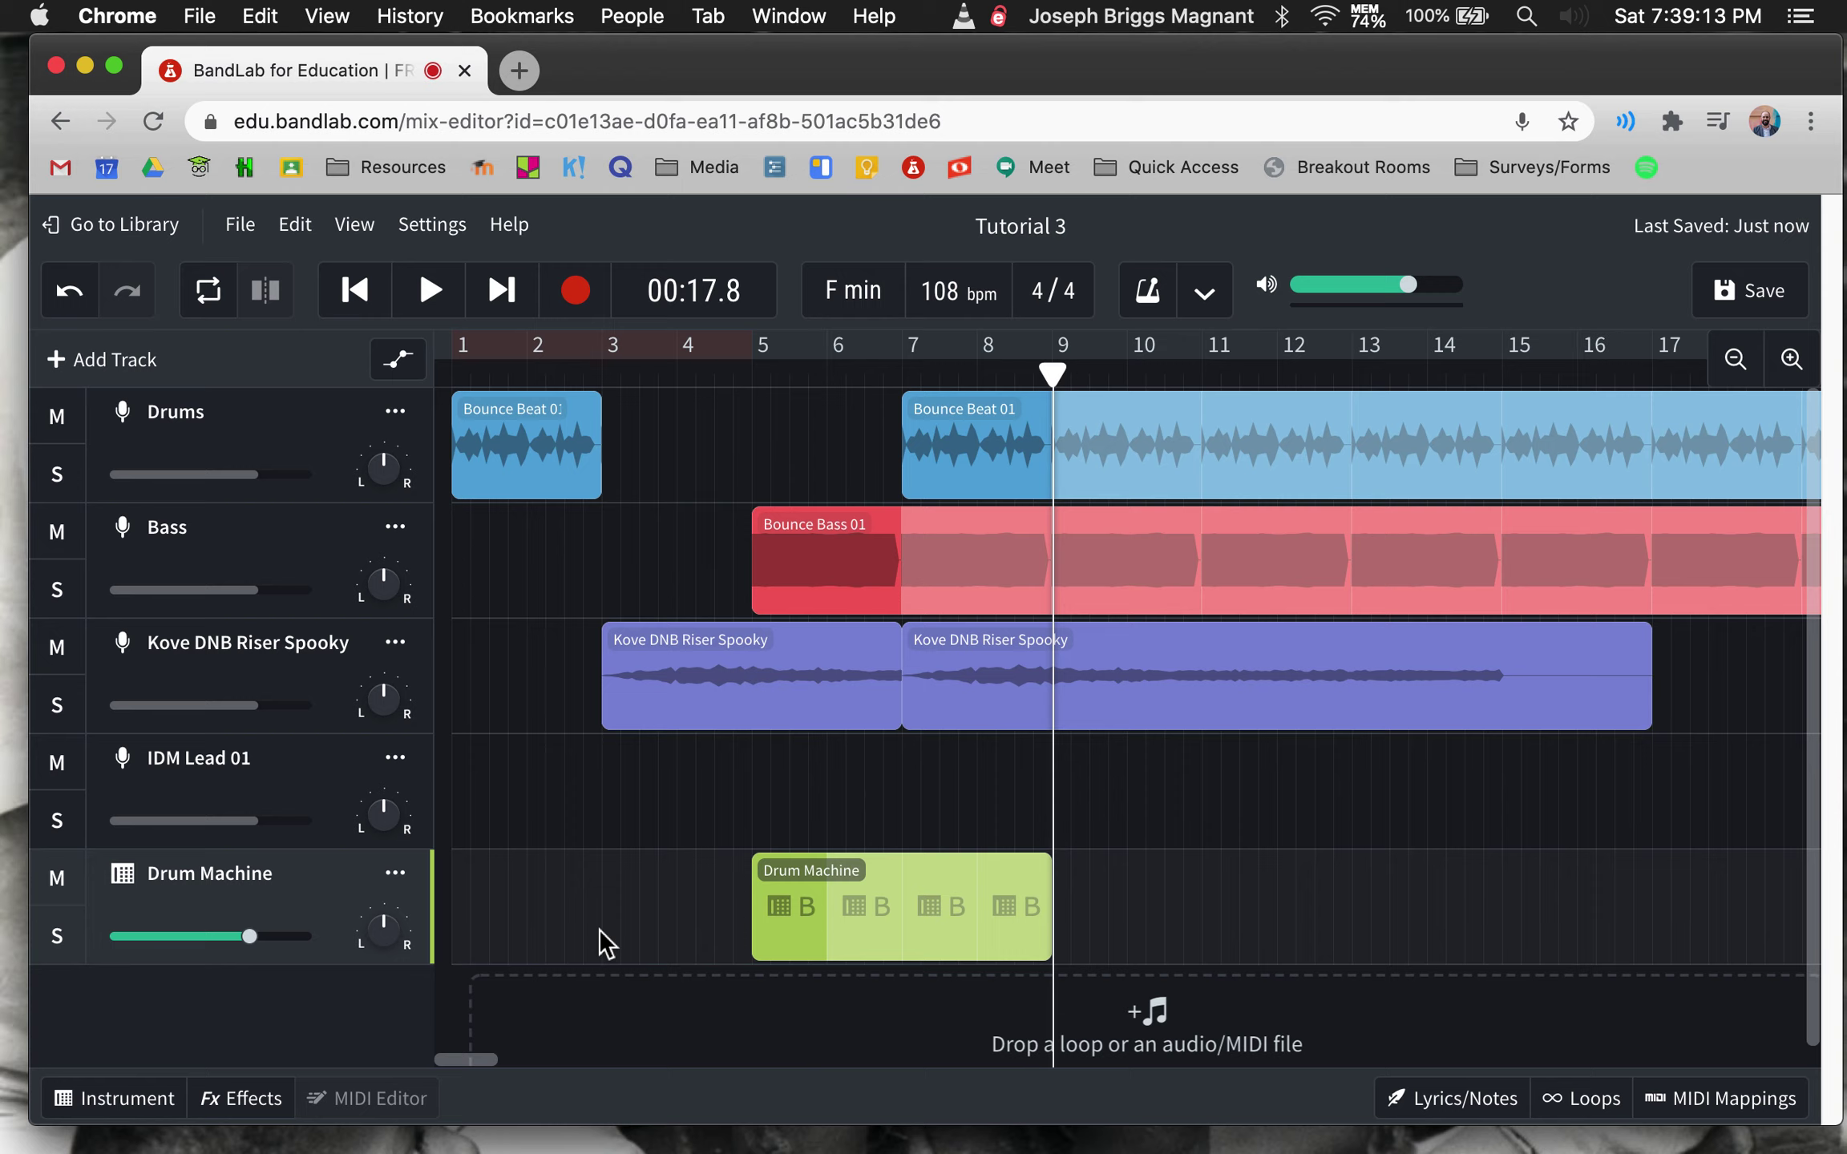
pyautogui.moveTo(928, 926); pyautogui.dragTo(1078, 897)
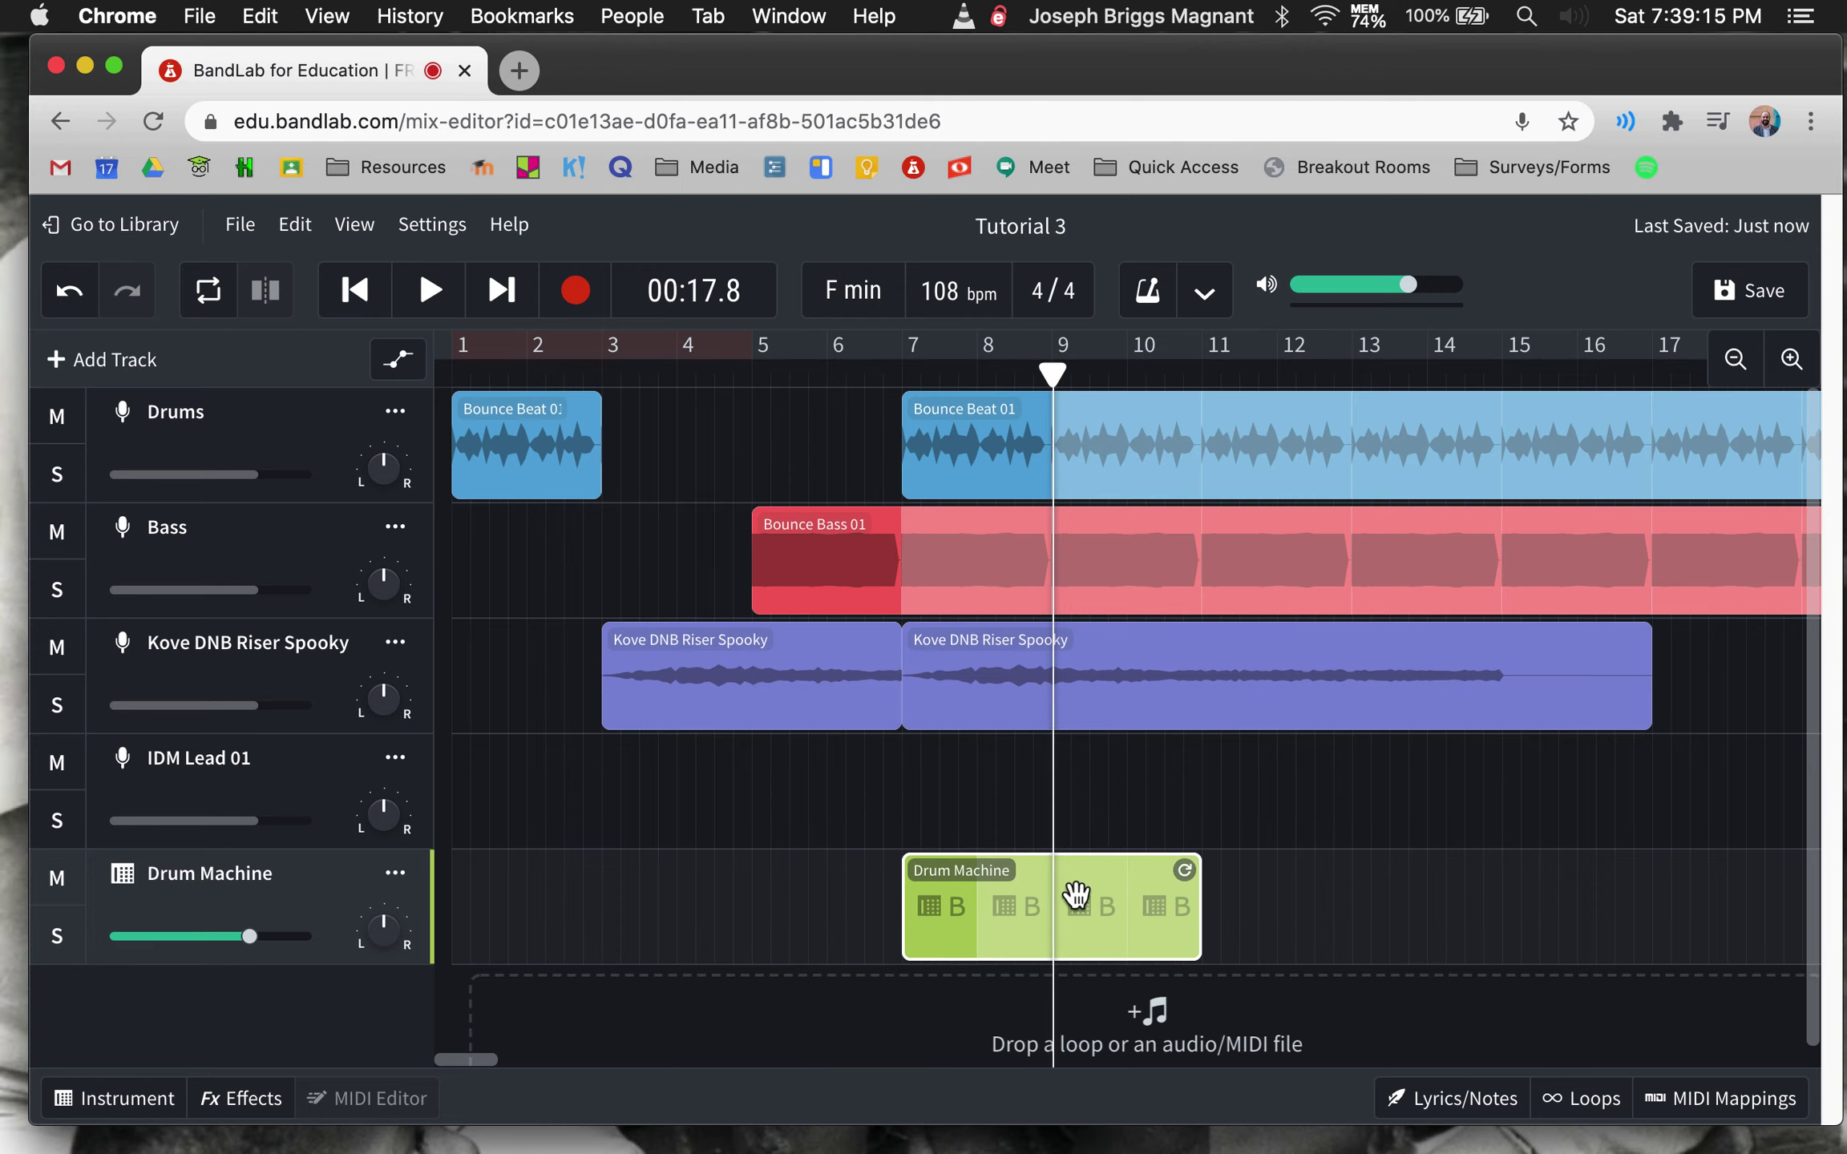
# - Load the LoFi drum kit and reprogram pattern B, previewing it and adding an F-row hit
pyautogui.doubleClick(123, 874)
pyautogui.click(159, 822)
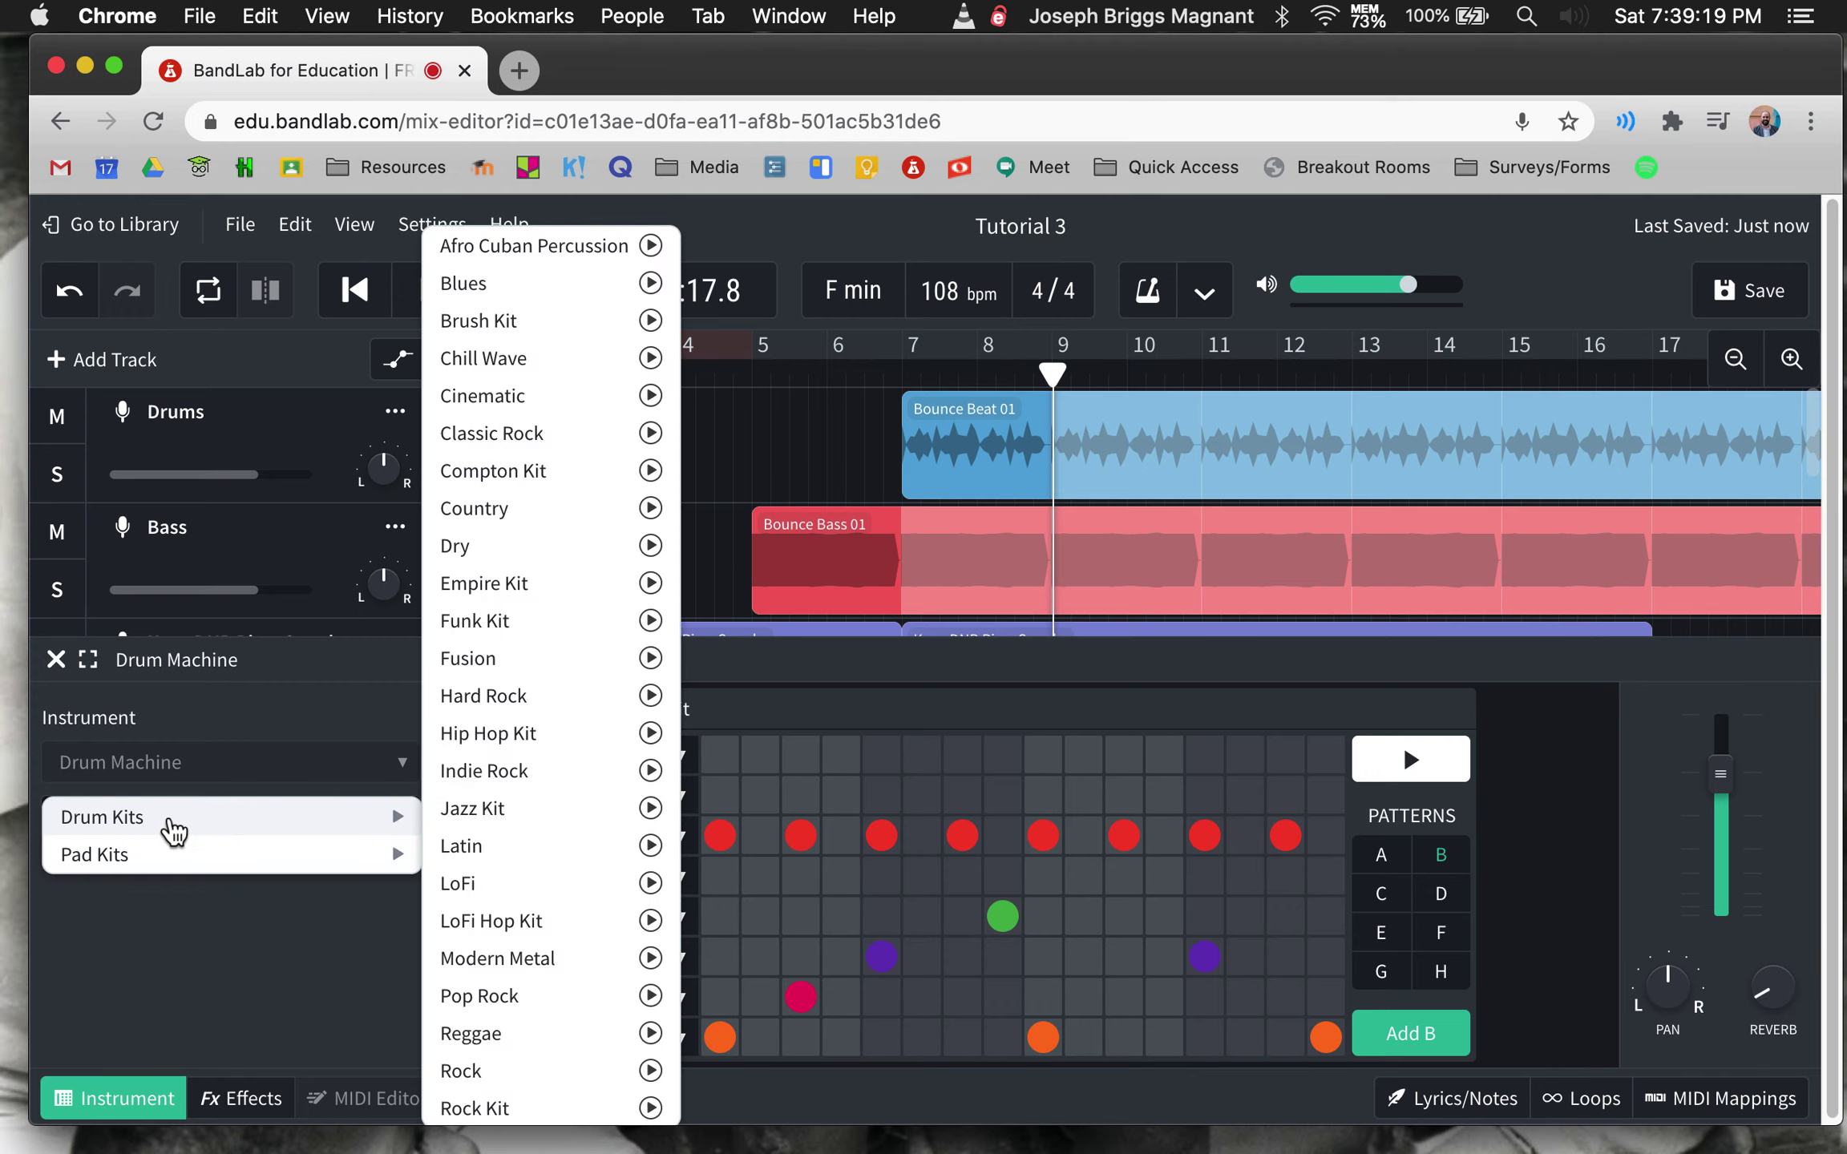
pyautogui.moveTo(228, 815)
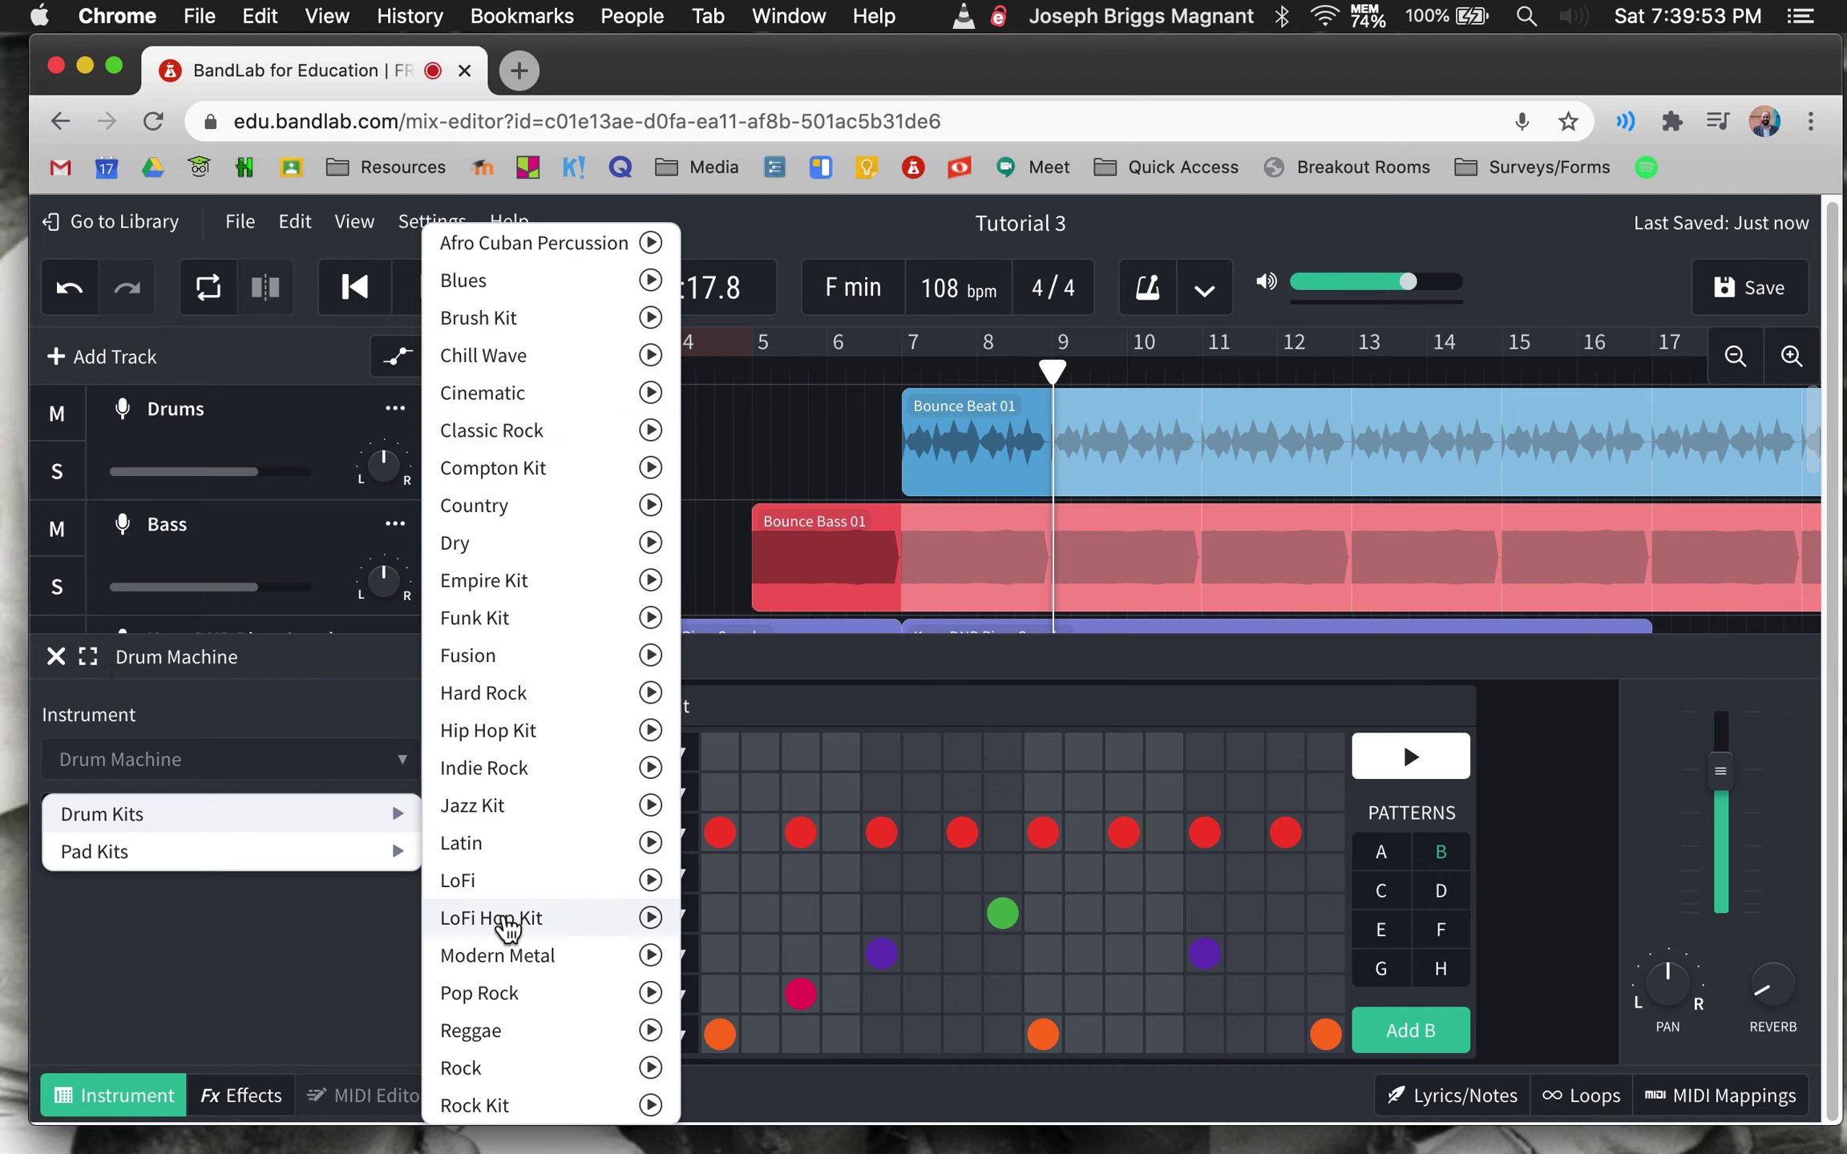
pyautogui.click(502, 886)
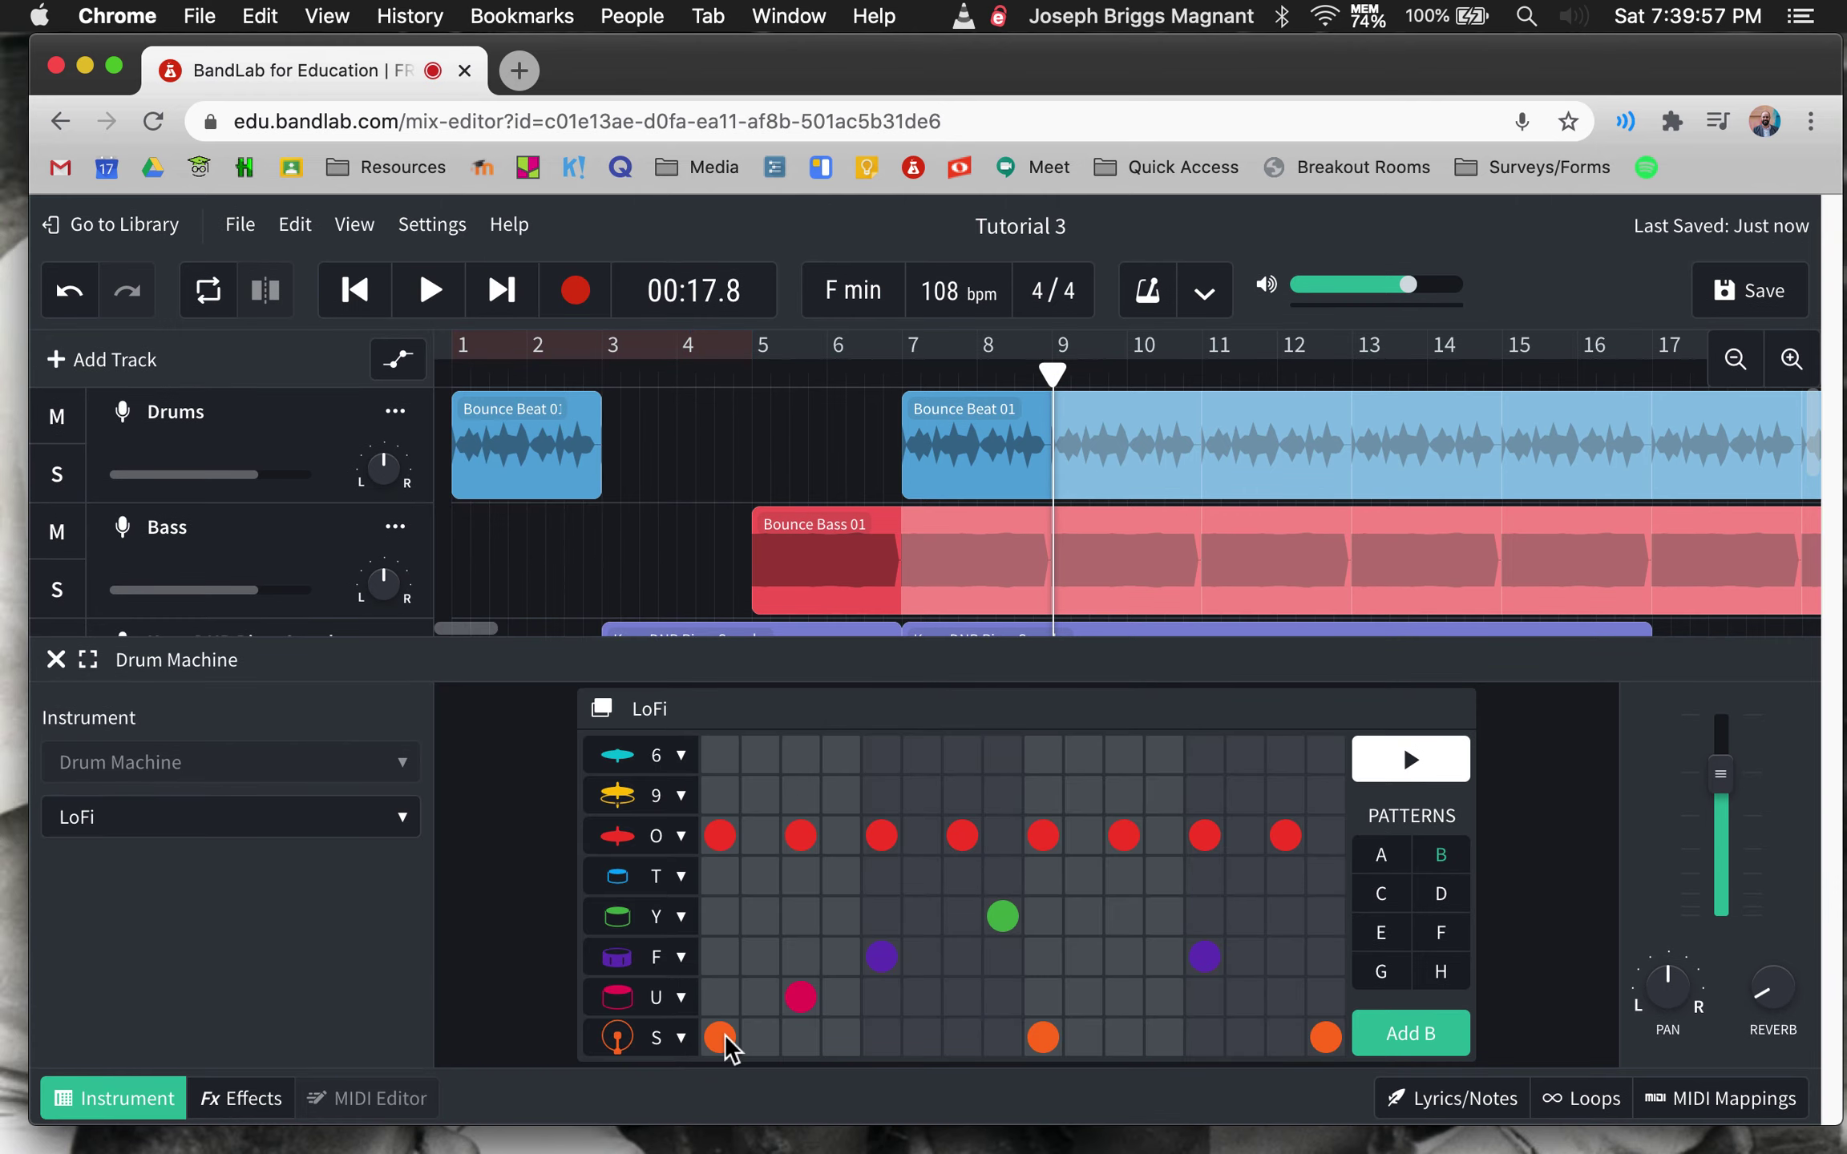
pyautogui.click(883, 916)
pyautogui.click(1003, 917)
pyautogui.click(882, 956)
pyautogui.click(881, 956)
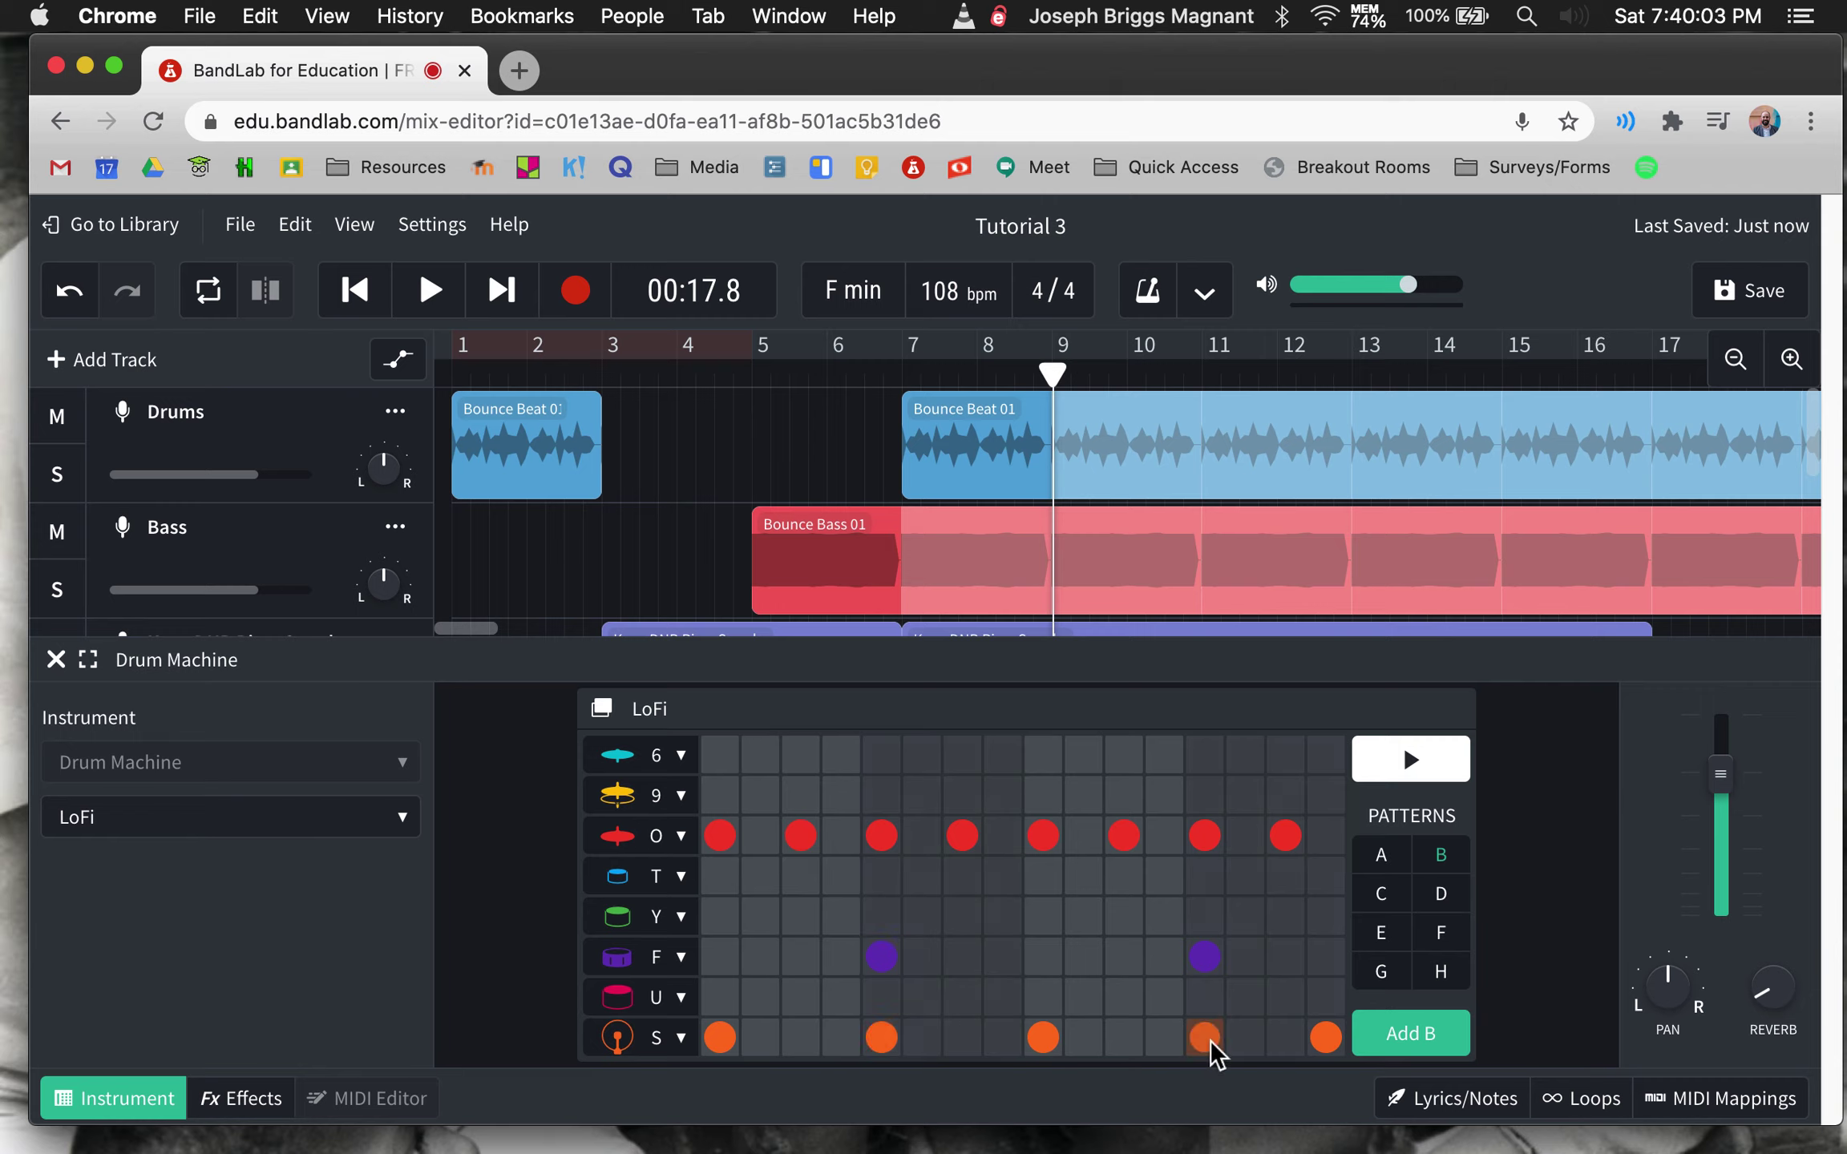
pyautogui.press('Return')
pyautogui.press('space')
pyautogui.press('space')
pyautogui.click(802, 836)
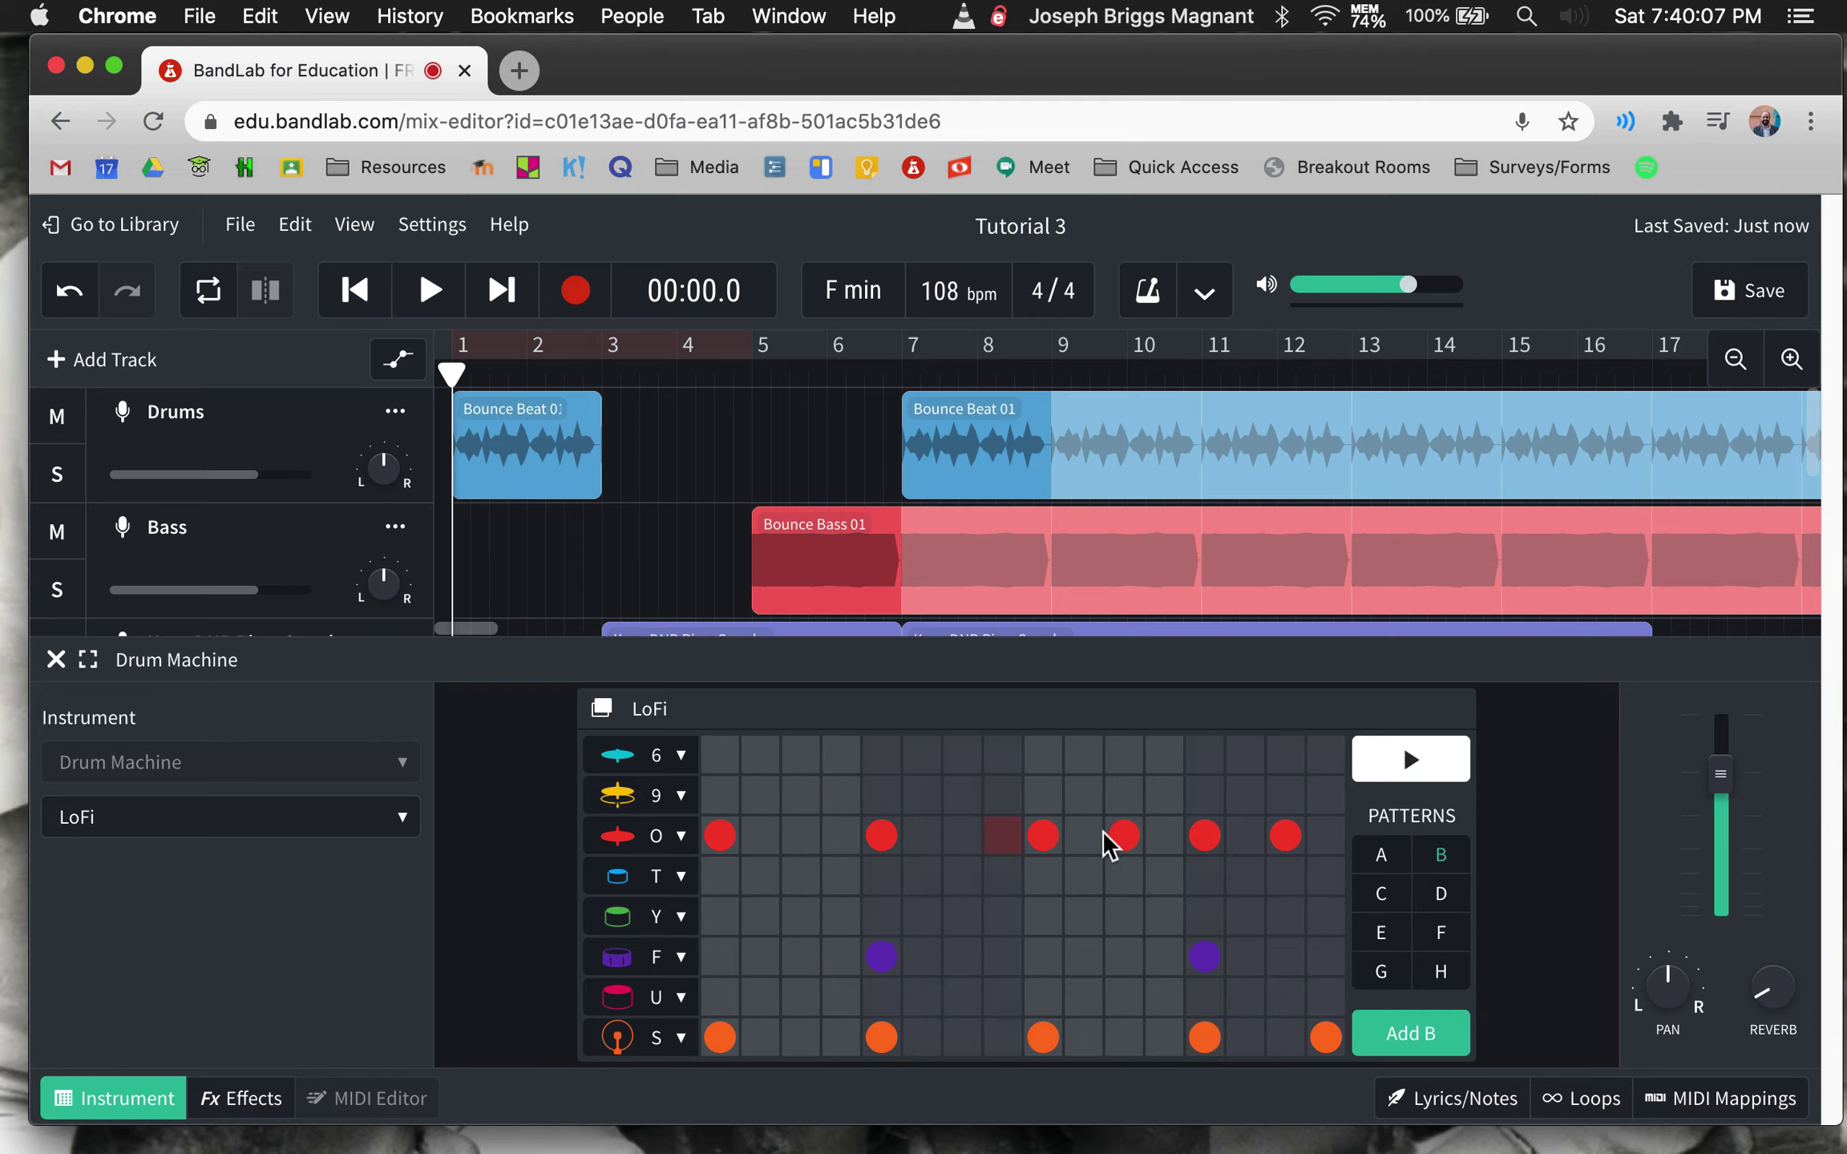
pyautogui.press('space')
pyautogui.click(801, 956)
pyautogui.click(877, 957)
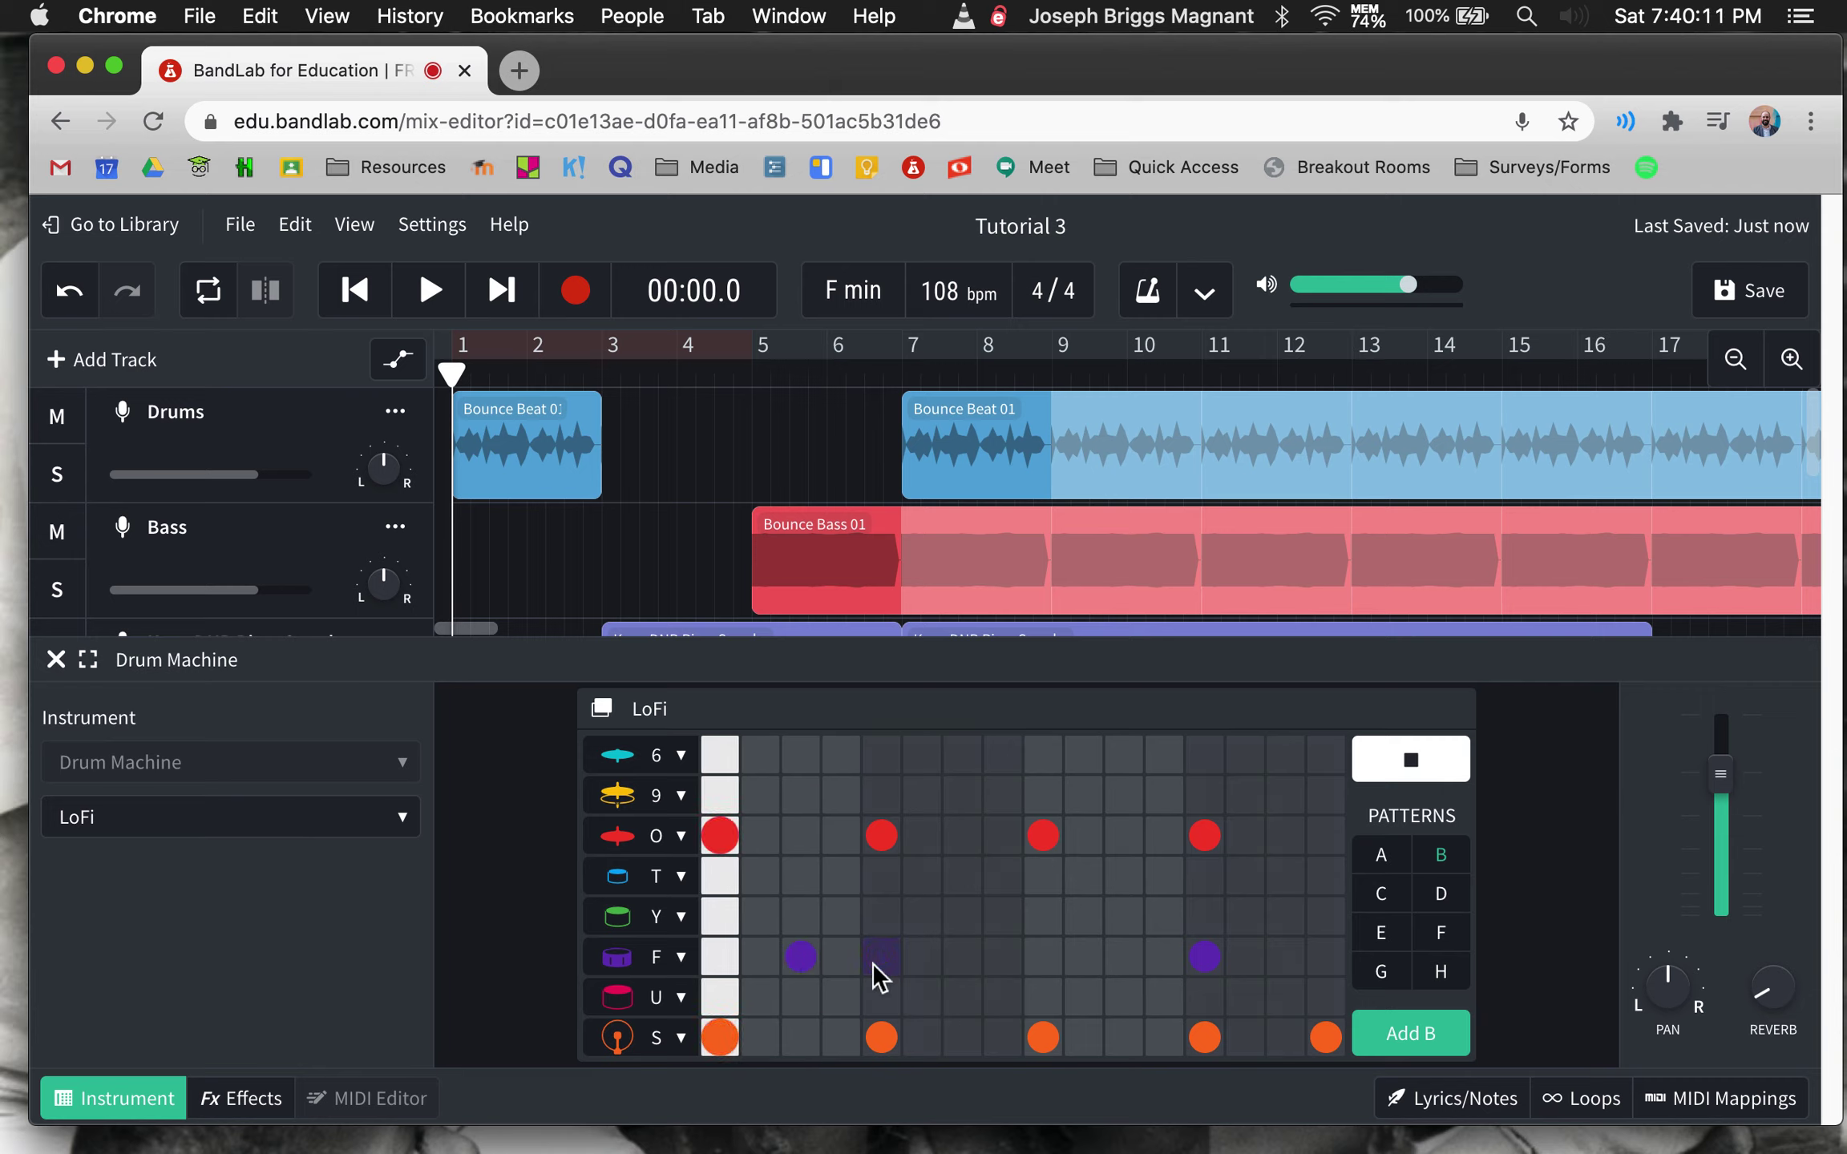
pyautogui.click(808, 958)
pyautogui.press('space')
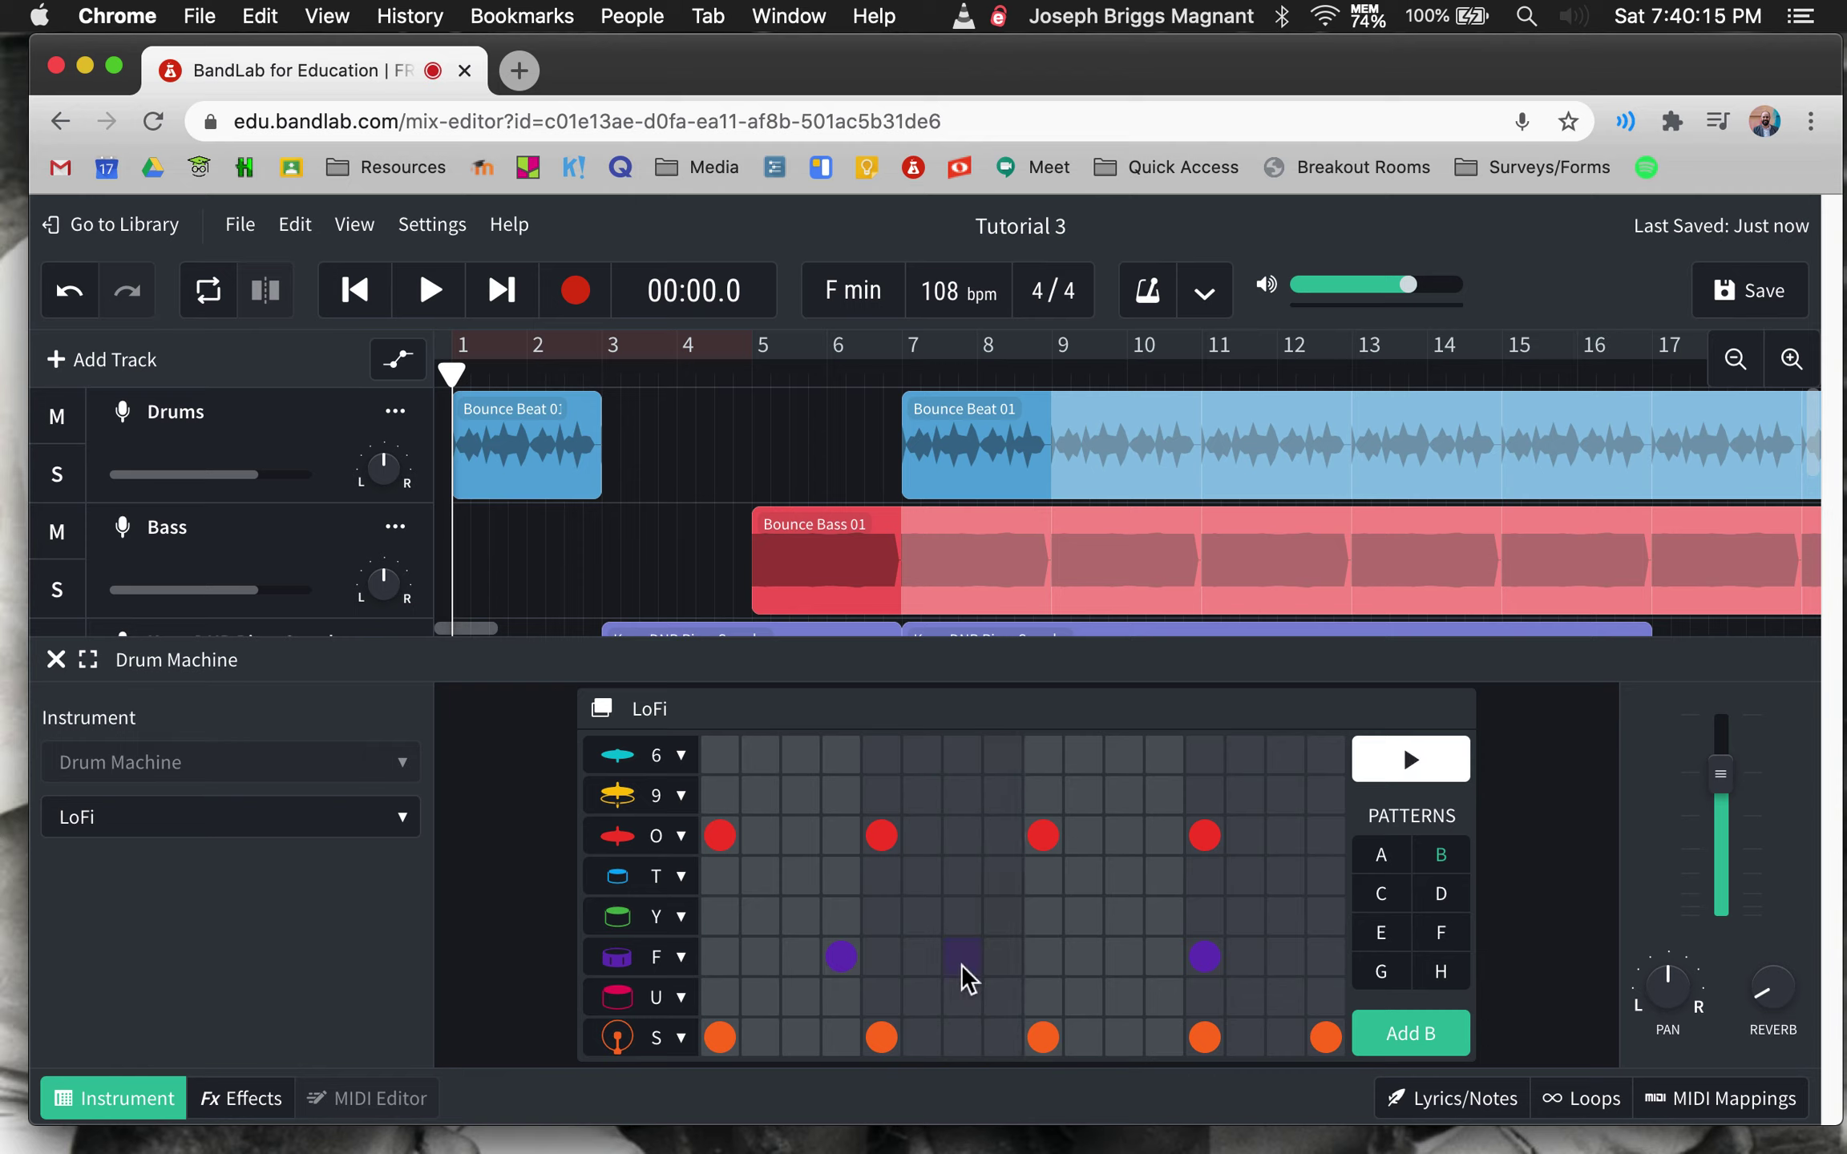
pyautogui.press('space')
pyautogui.click(949, 956)
pyautogui.press('space')
pyautogui.click(58, 660)
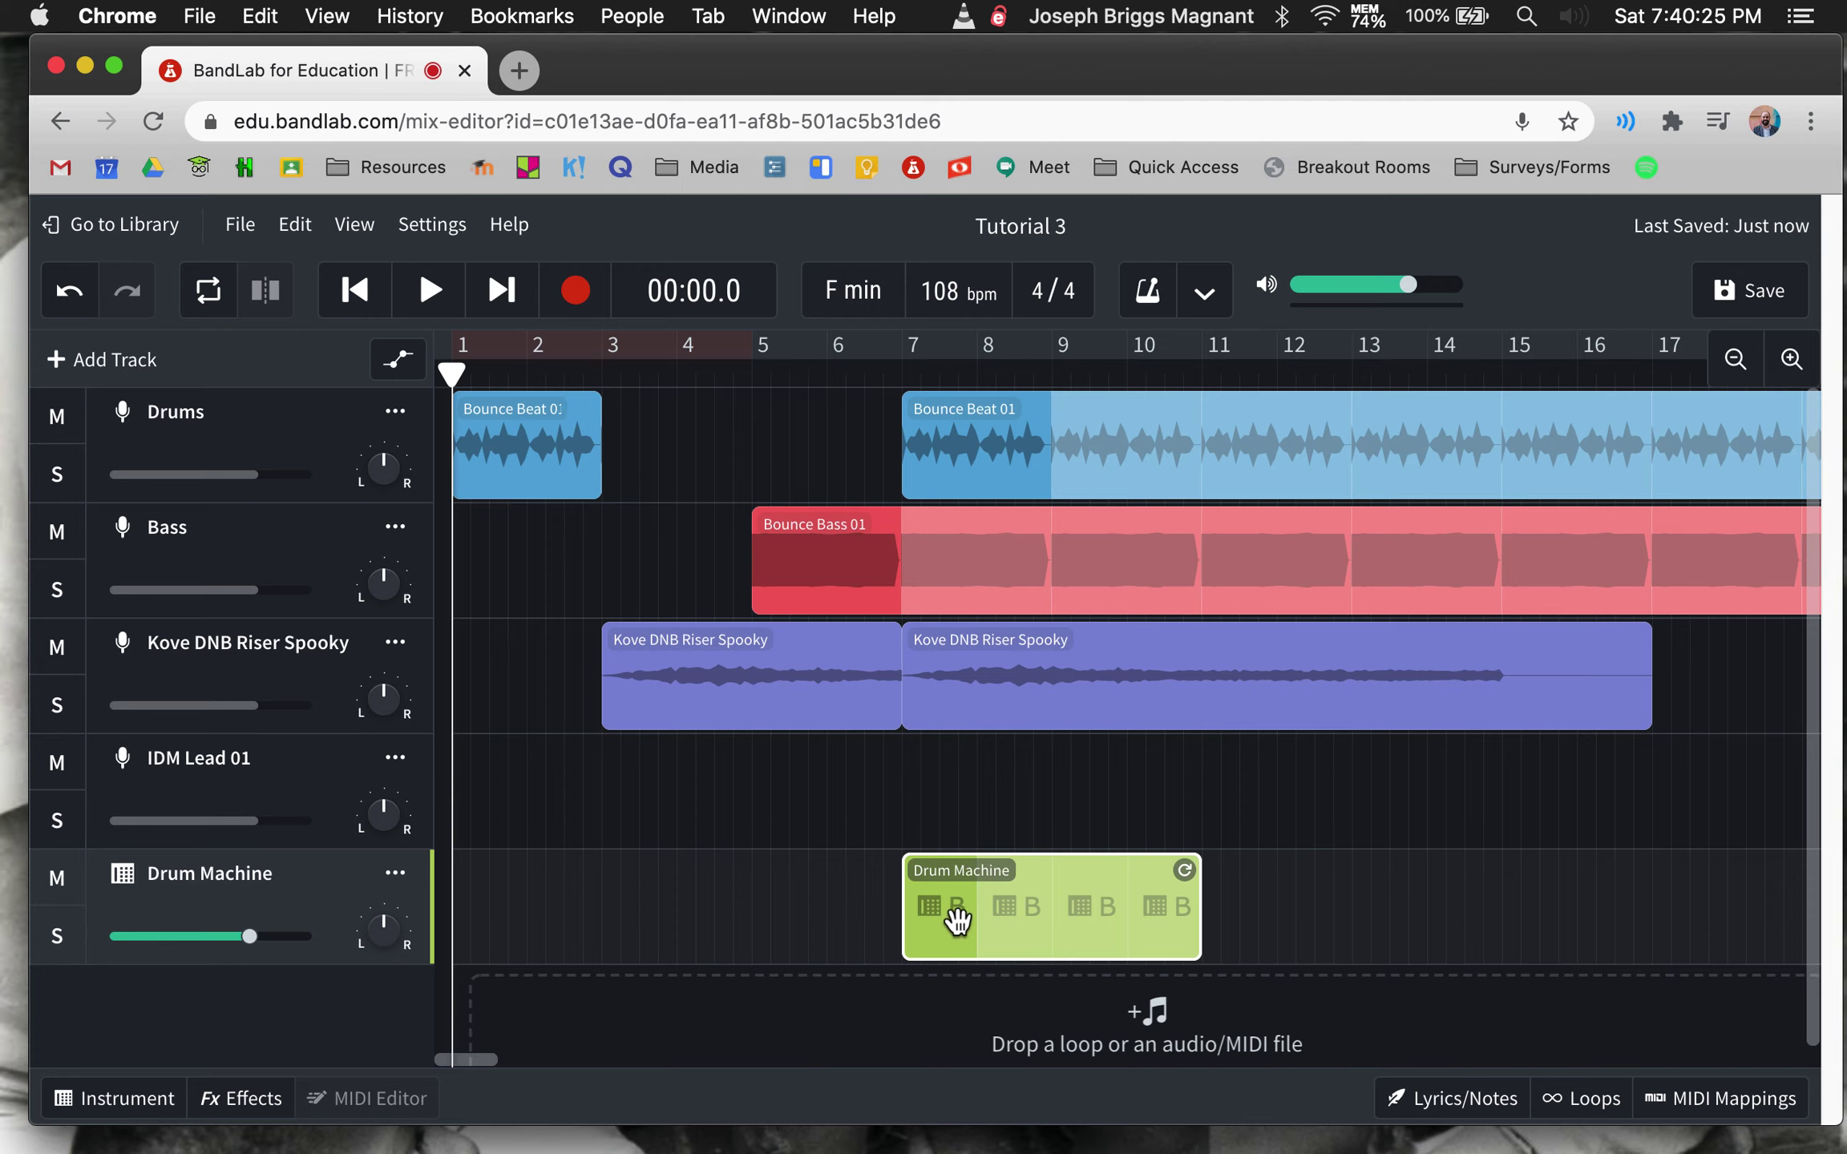
pyautogui.moveTo(1200, 880); pyautogui.dragTo(1833, 820)
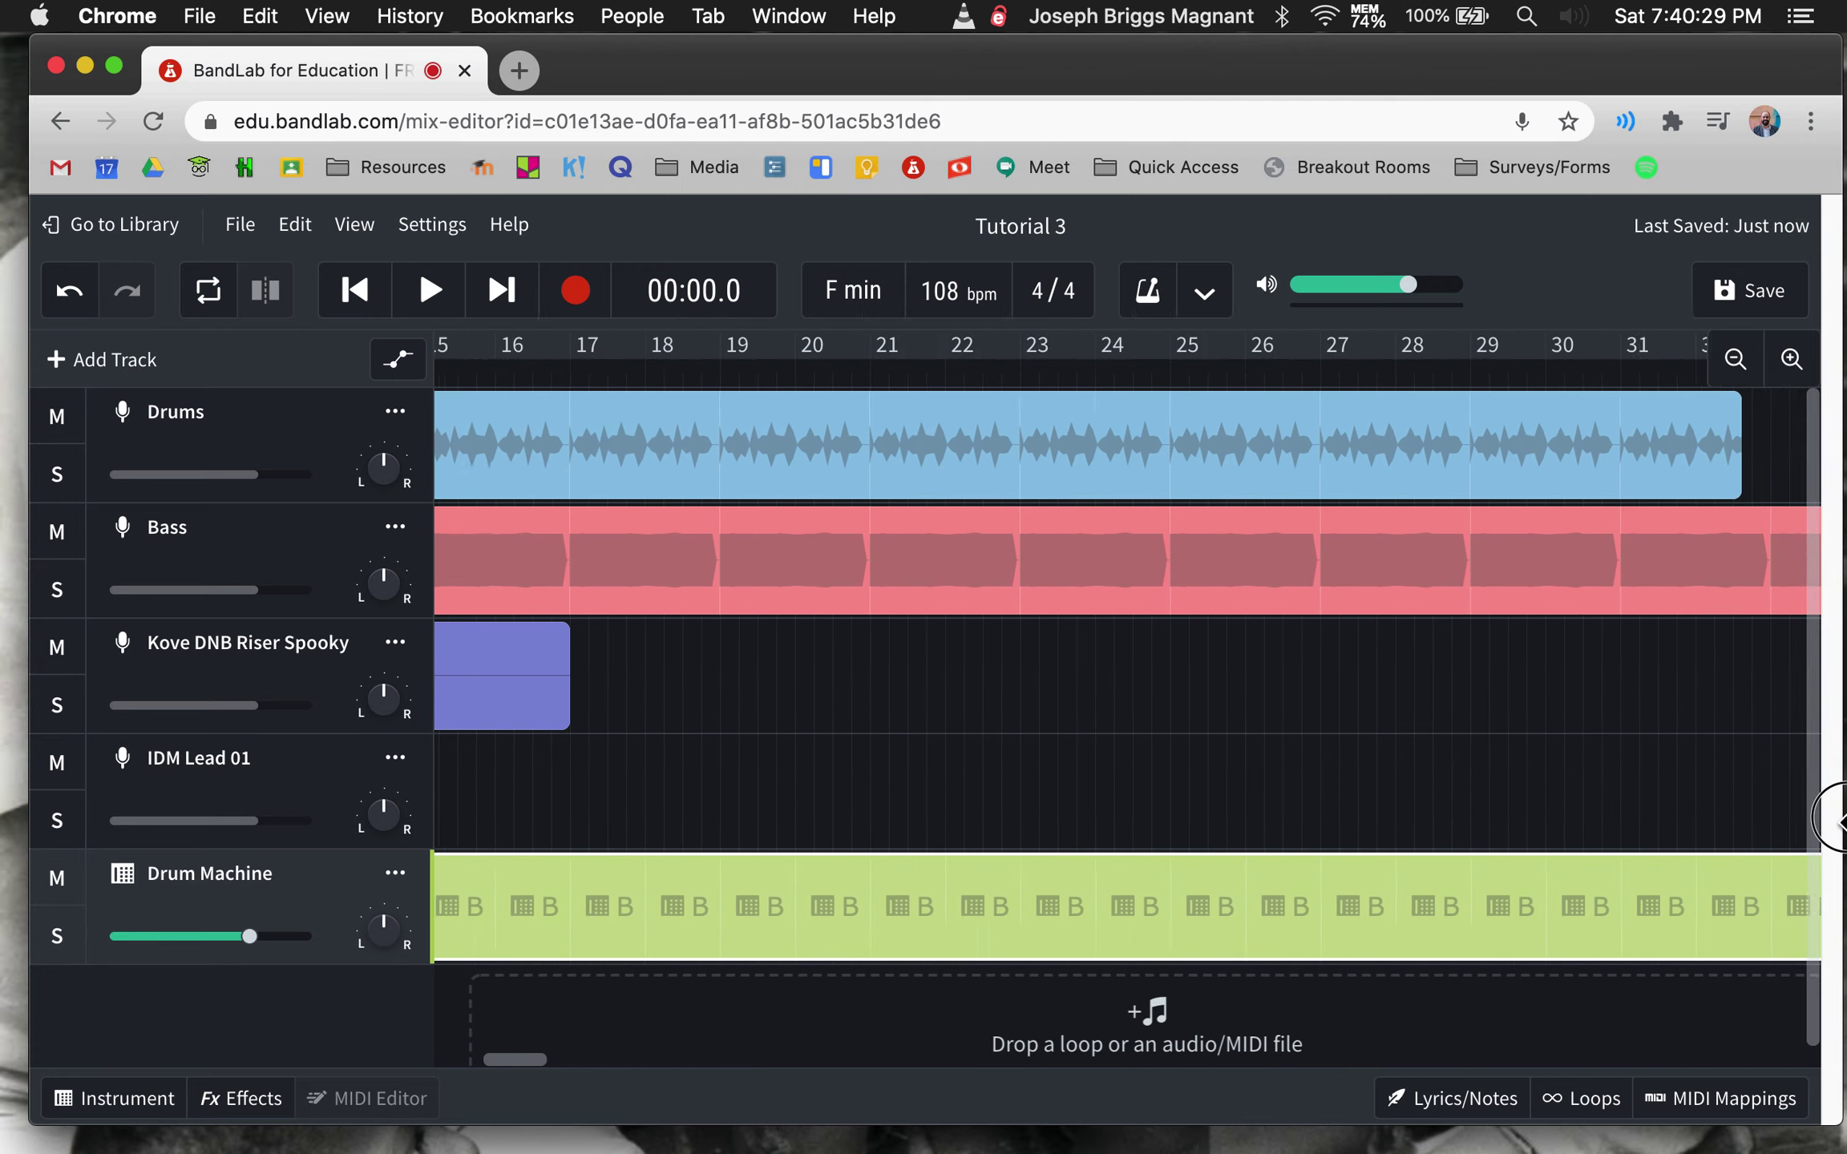
pyautogui.moveTo(1833, 820); pyautogui.dragTo(1360, 904)
pyautogui.hscroll(-10, 1360, 905)
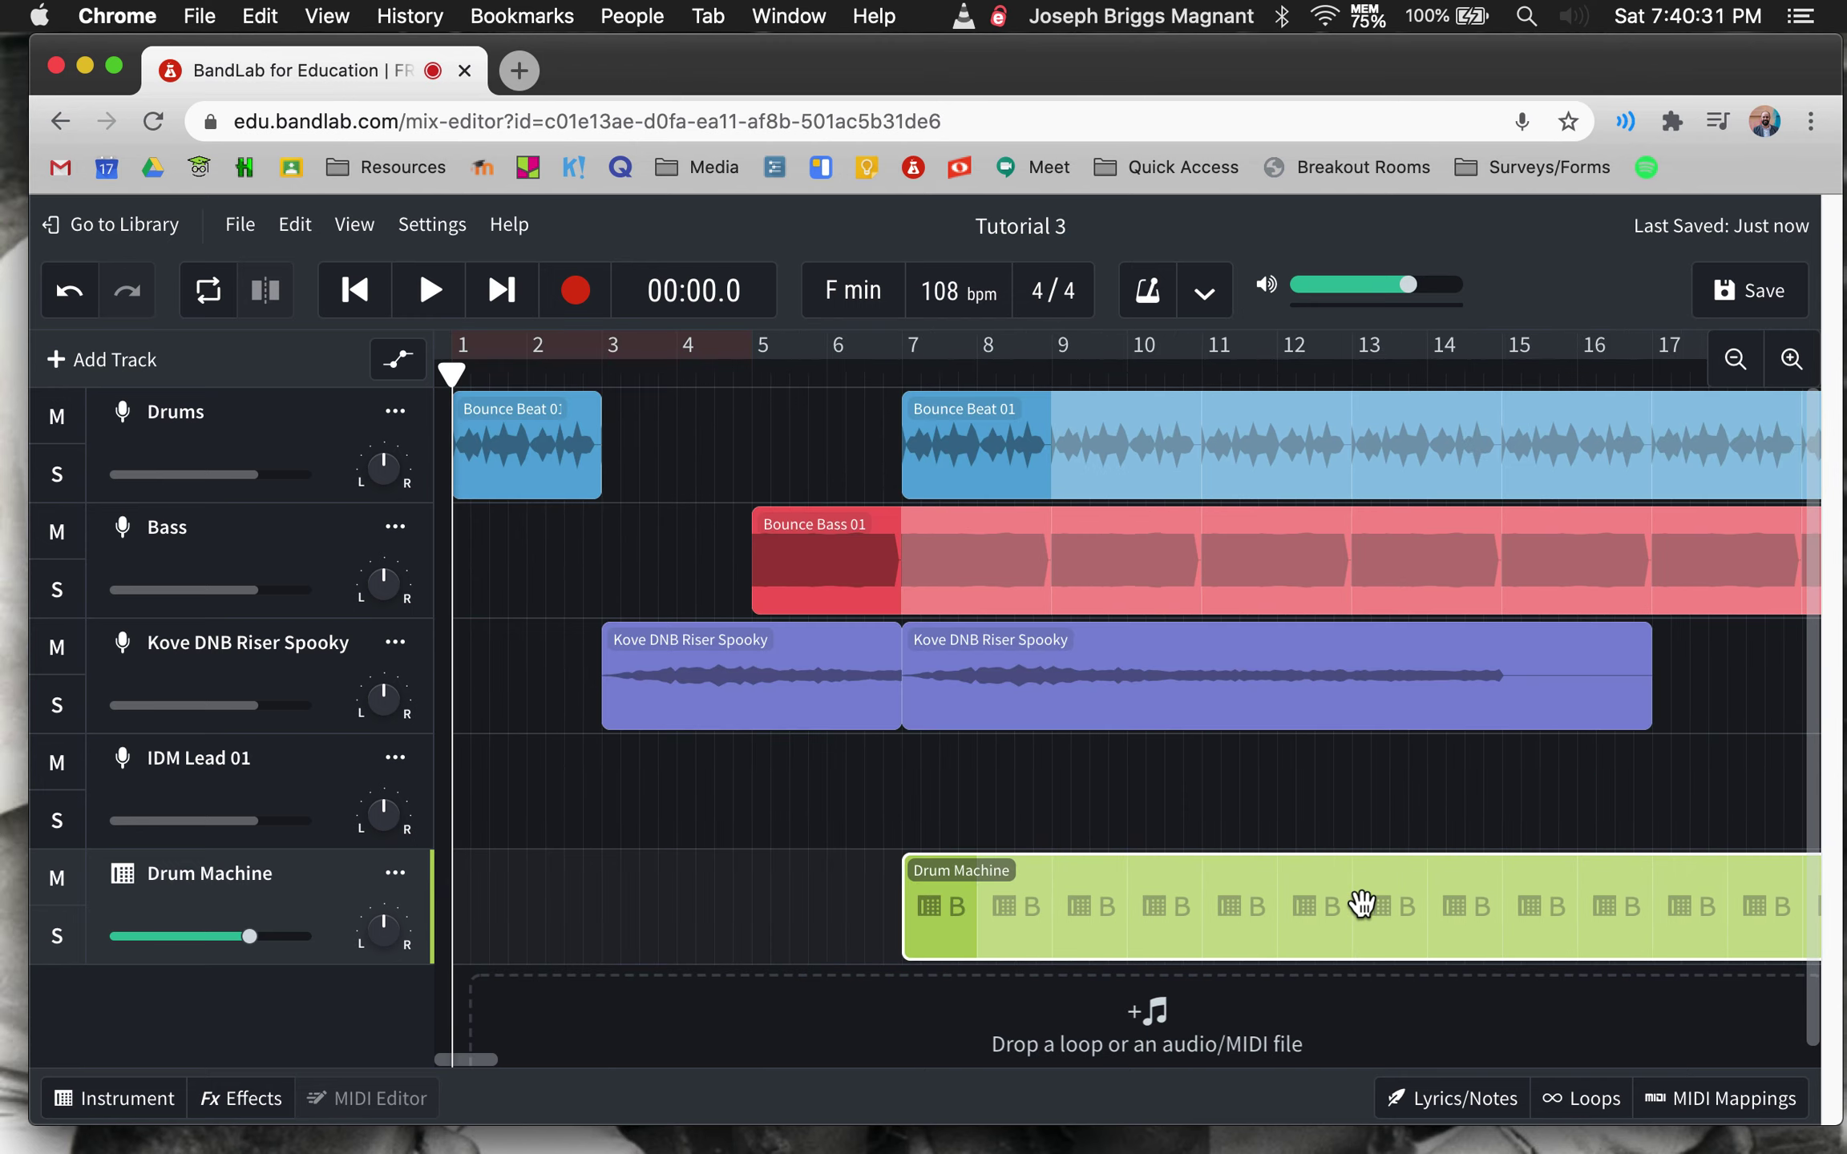
# - Select the IDM Lead 01 track and play back the full arrangement
pyautogui.click(615, 778)
pyautogui.press('space')
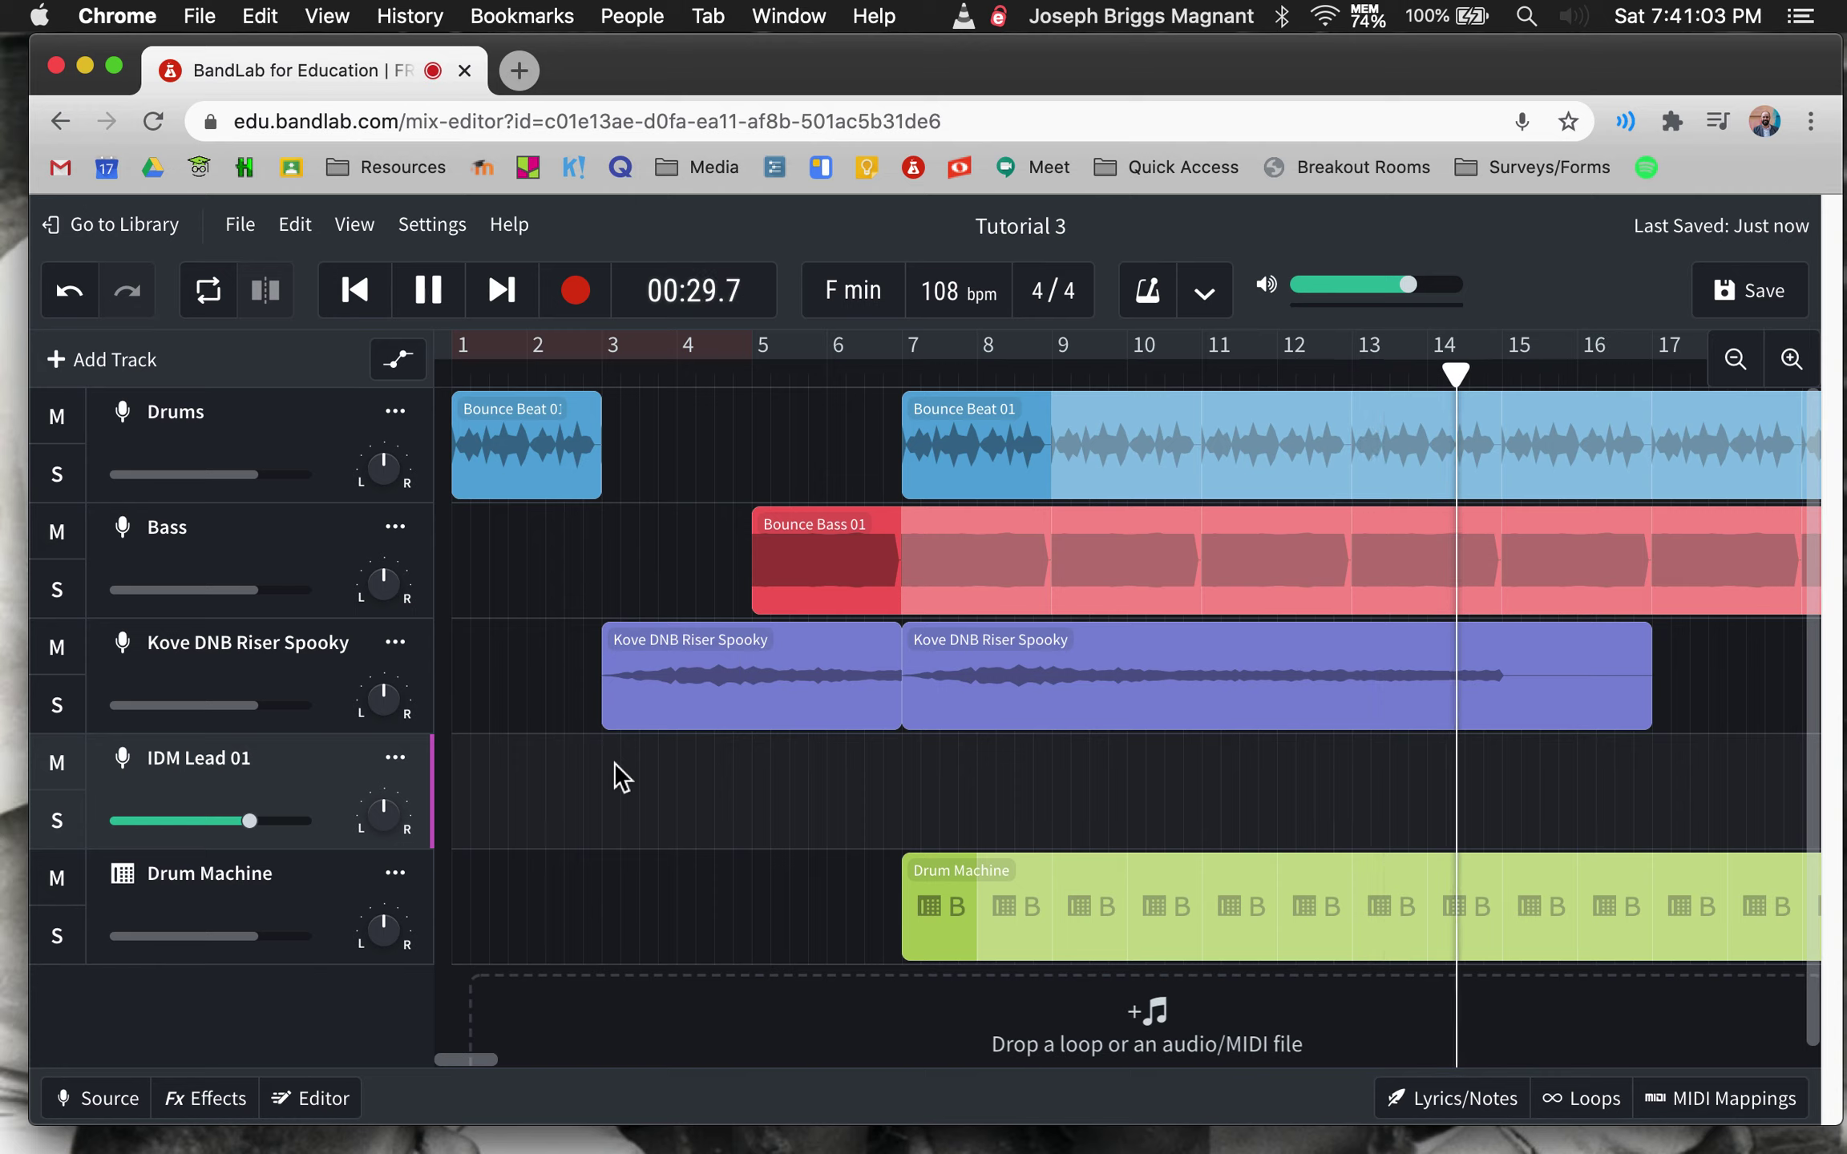
pyautogui.press('space')
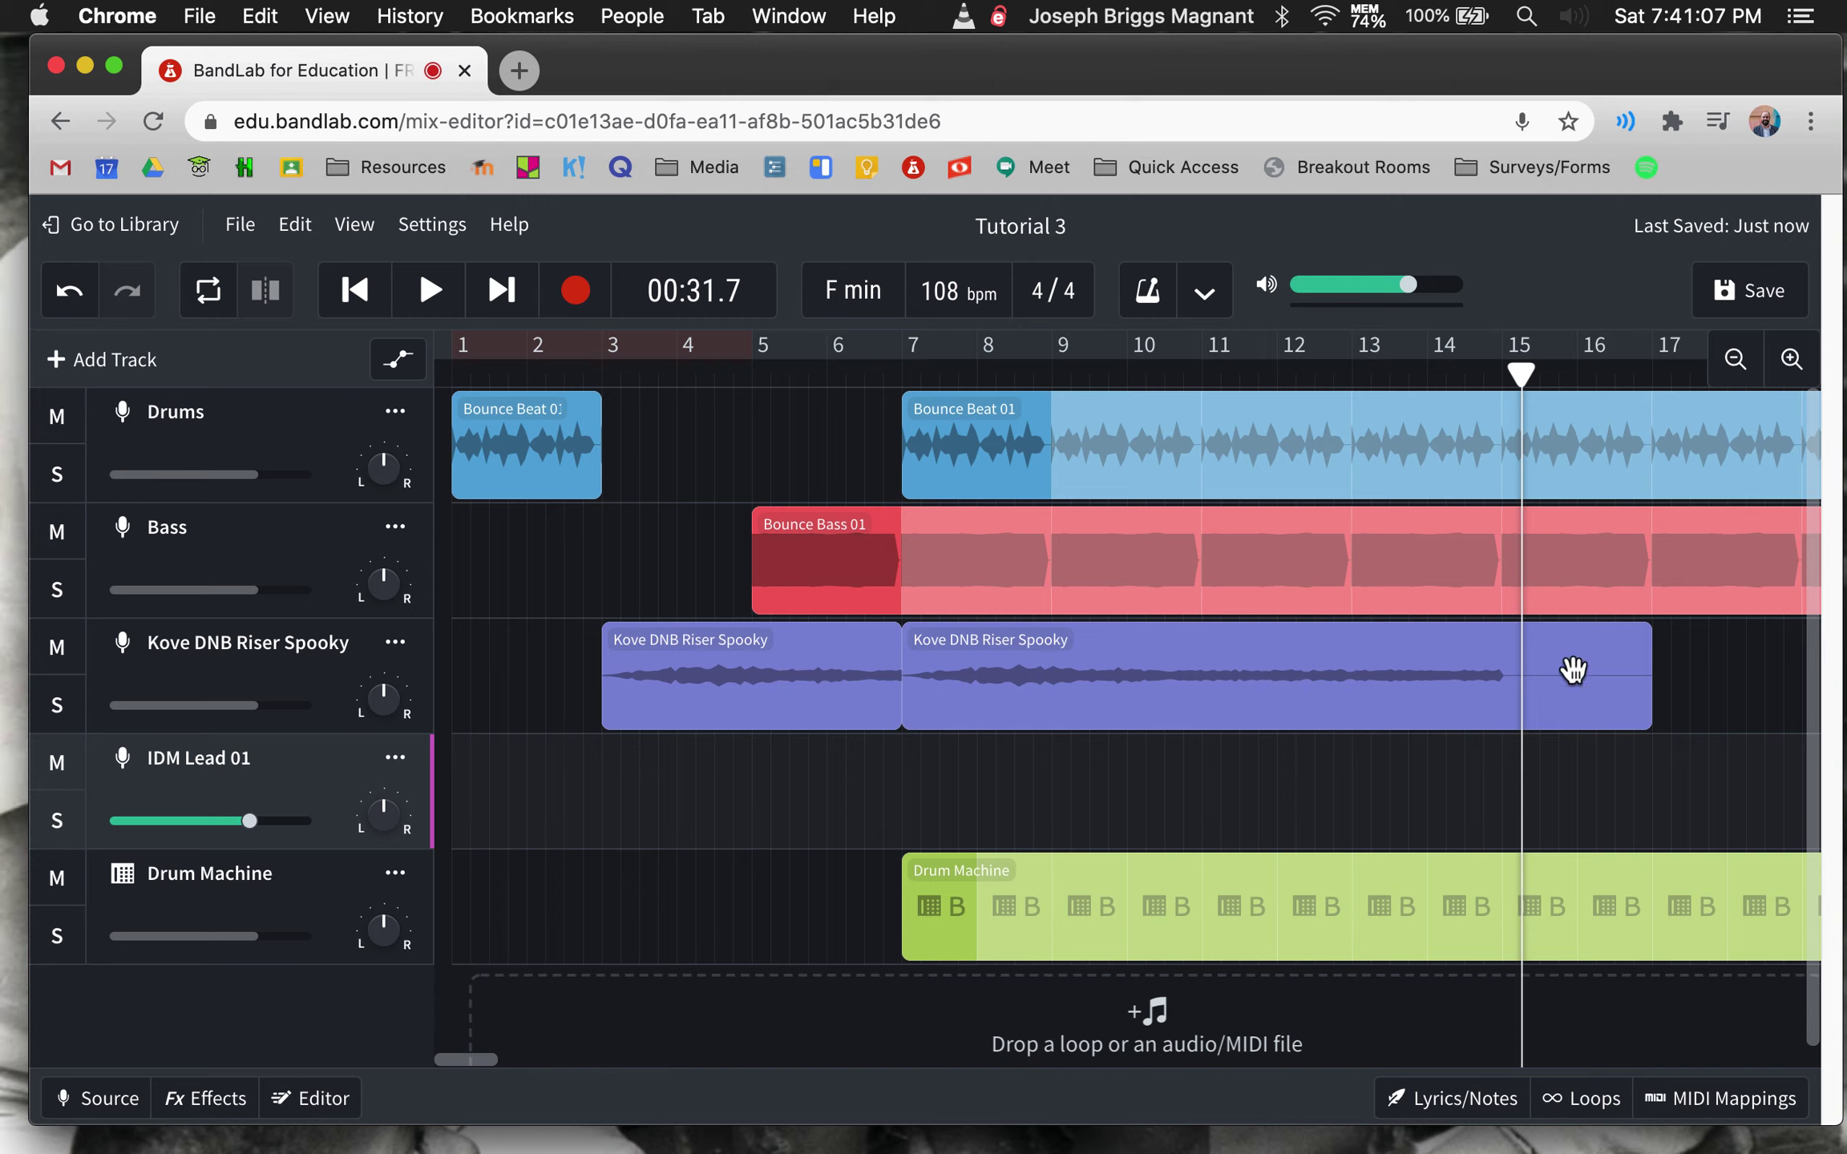
# - Save the Tutorial 3 project with playback stopped
pyautogui.click(1733, 275)
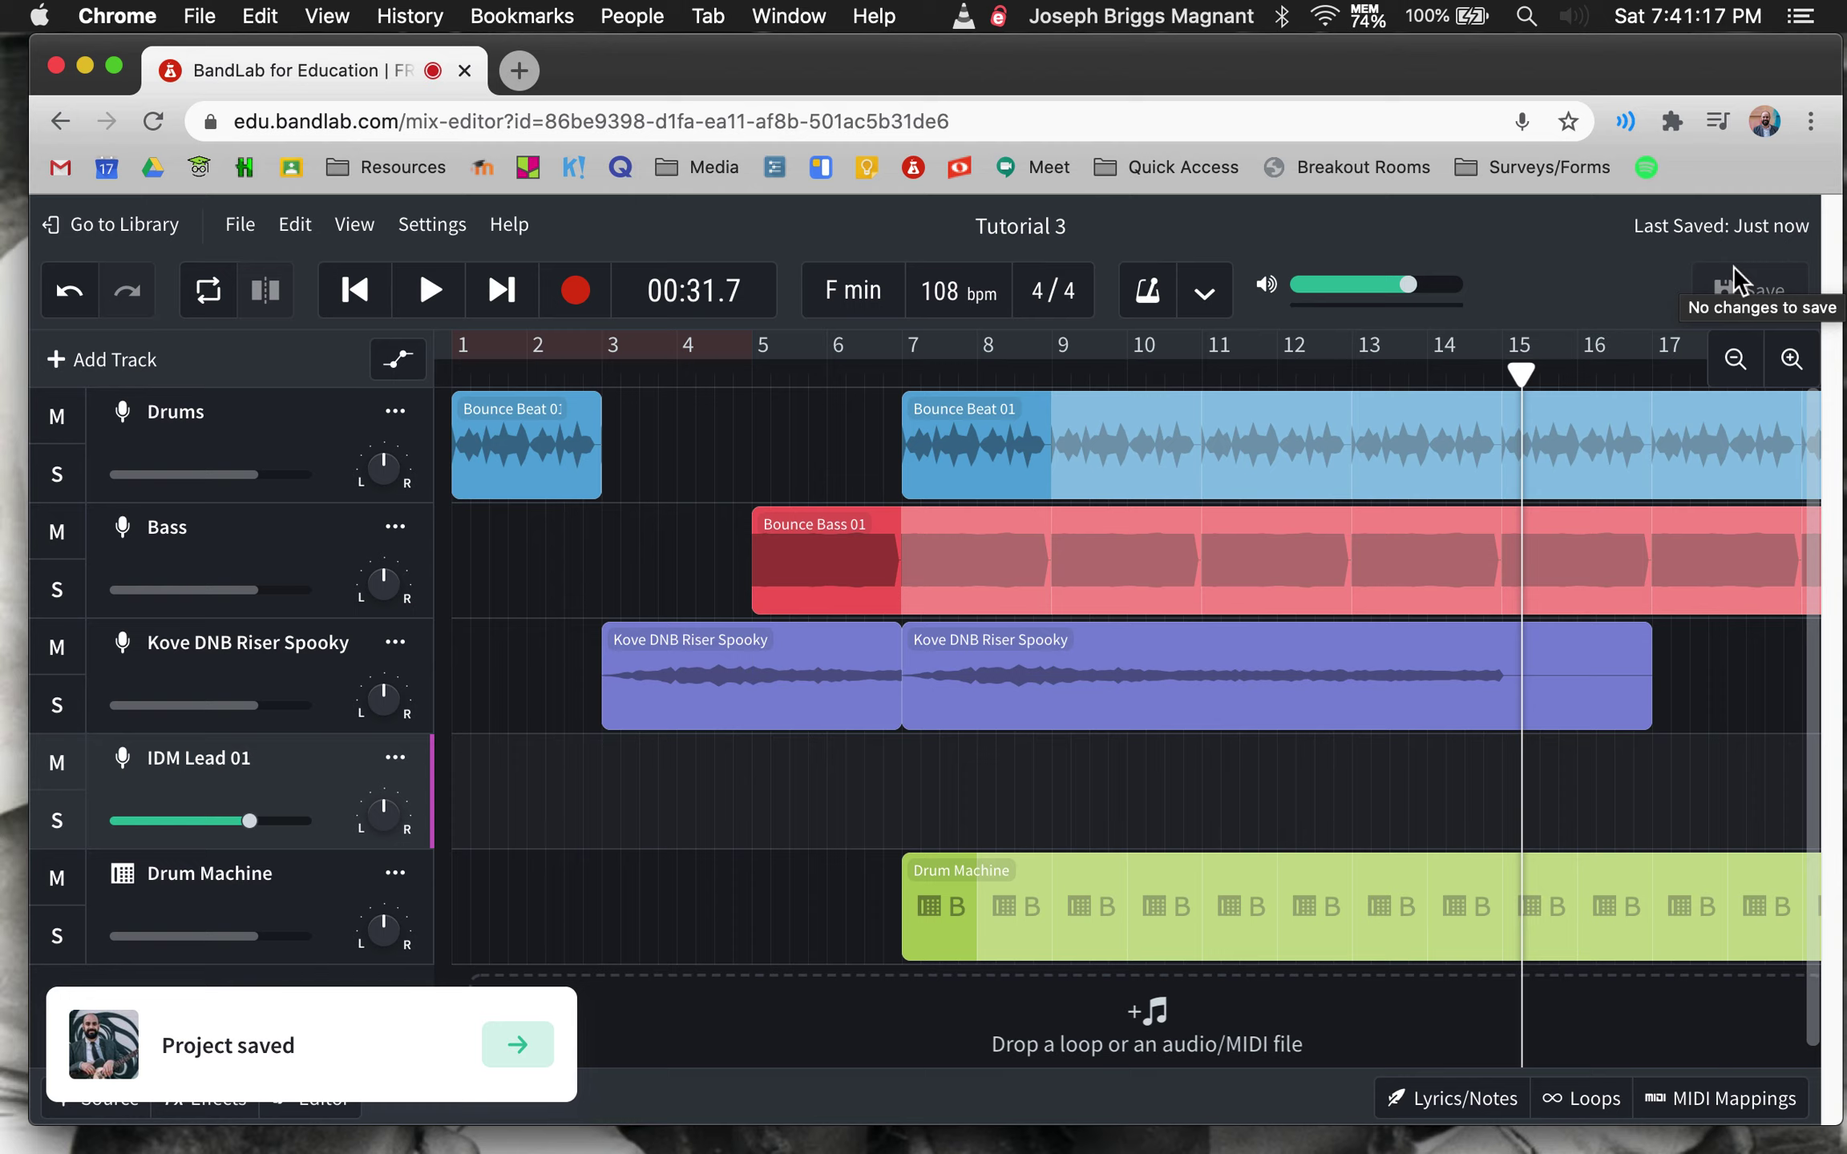
pyautogui.press('super+Tab')
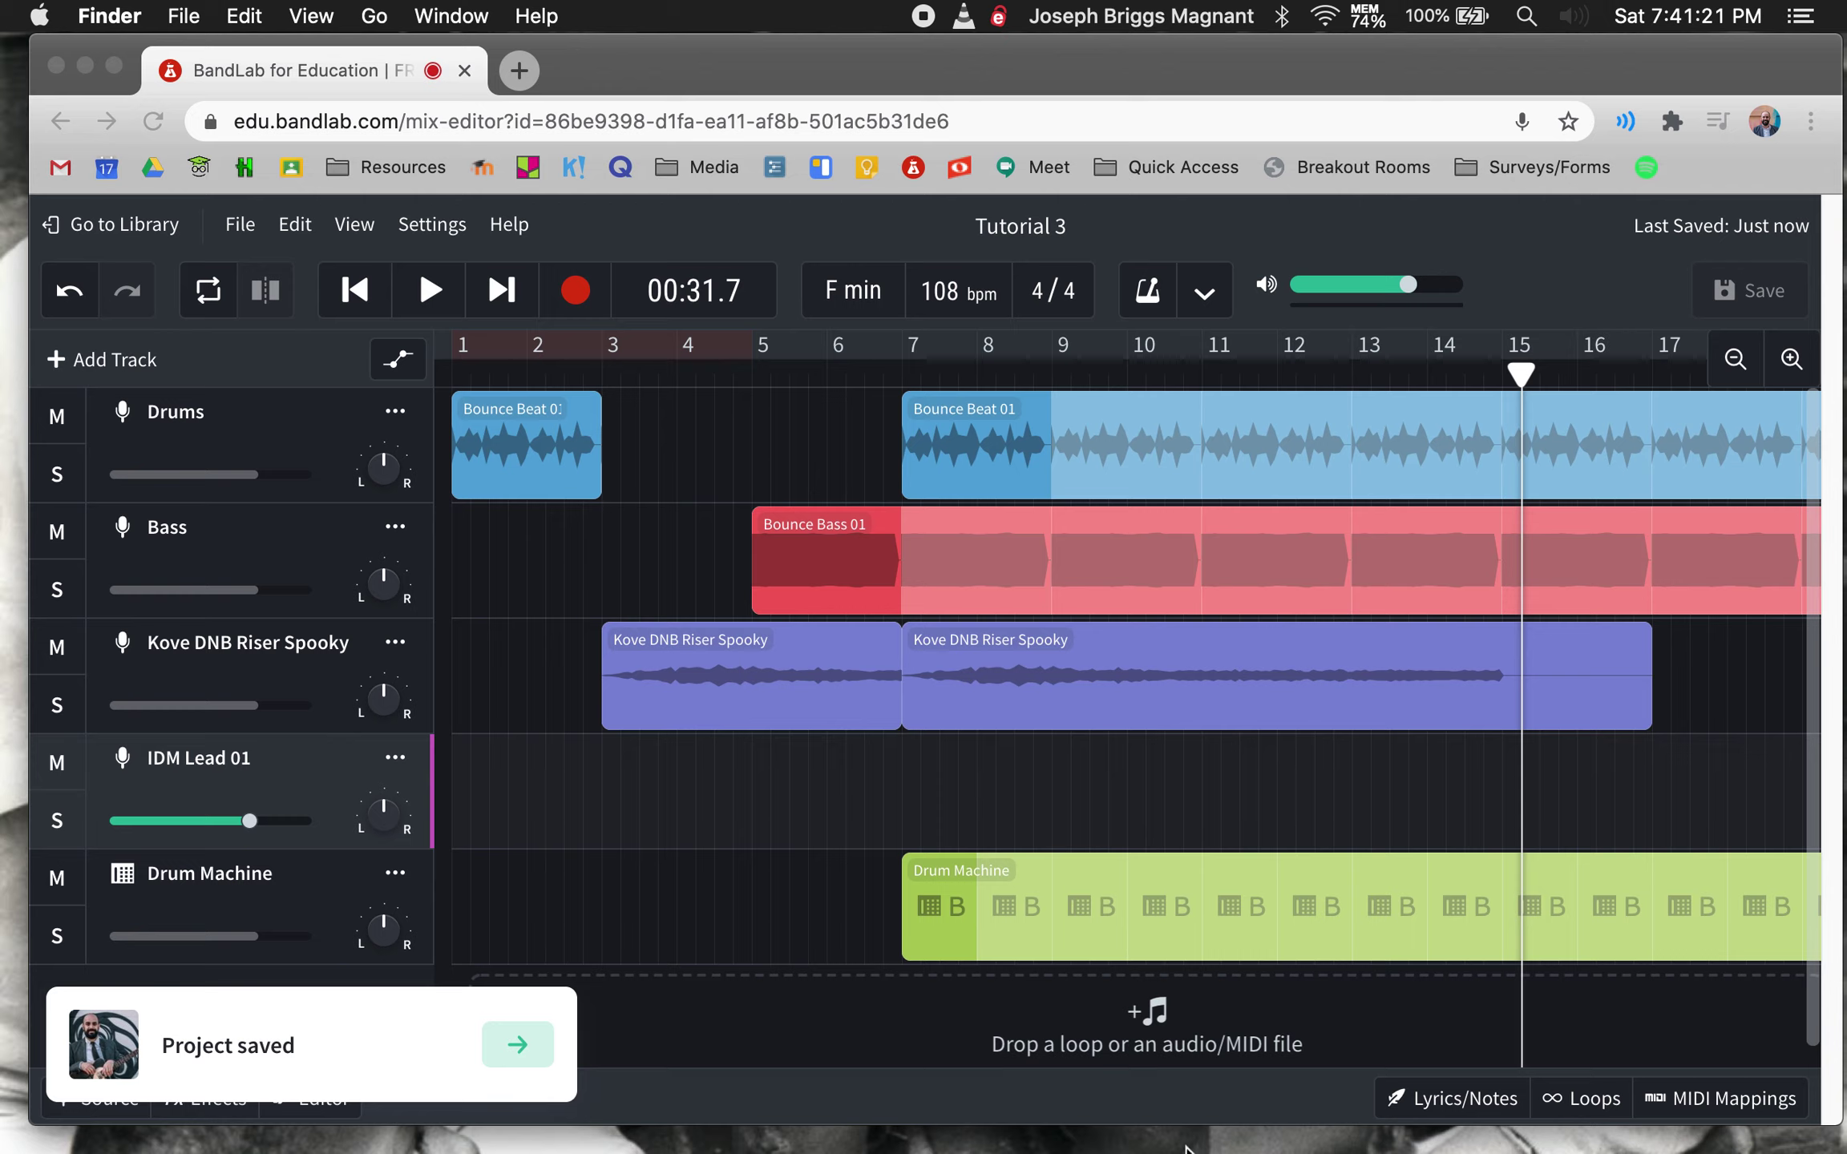